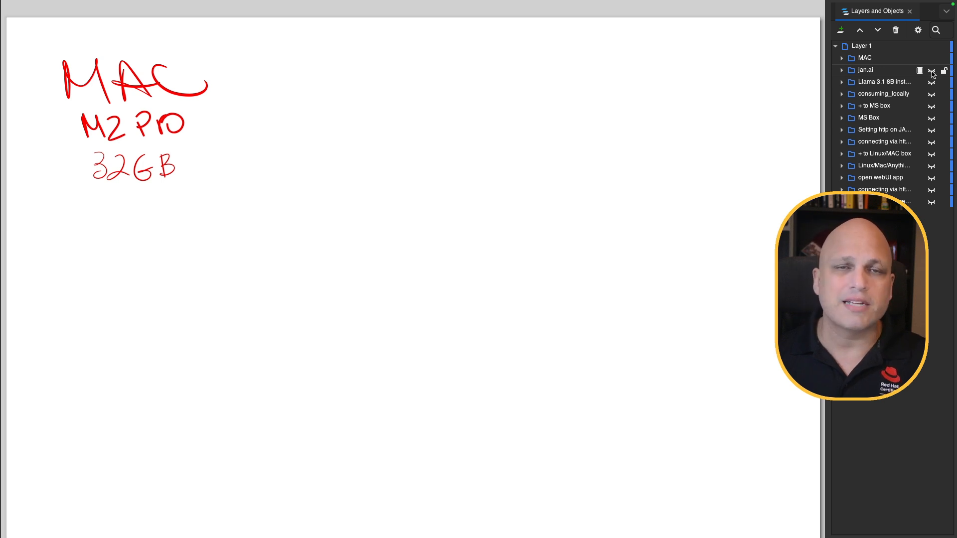
# Unhide the Jan.ai label, the Llama 3.1 8B Instruct Q4 line and the stick figure with its arrow
pyautogui.click(931, 71)
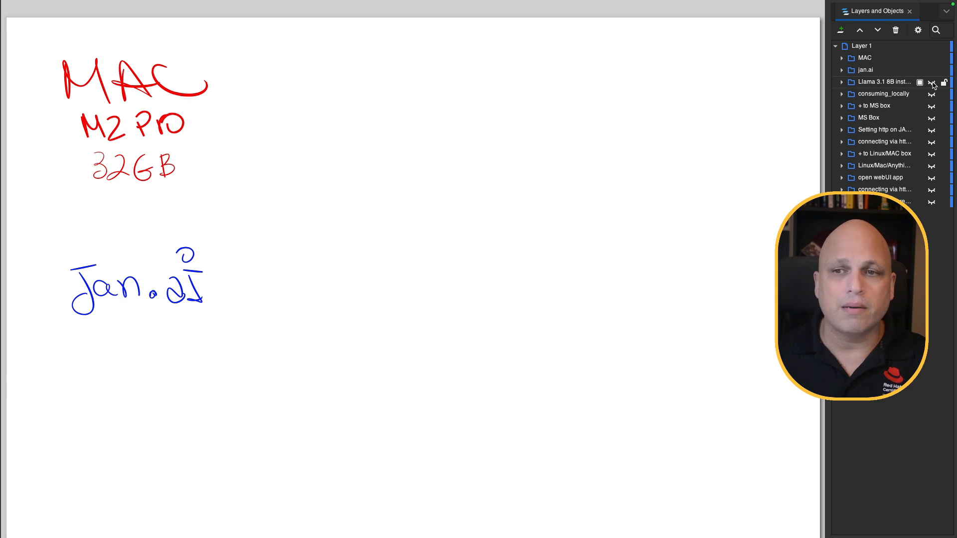
pyautogui.click(932, 83)
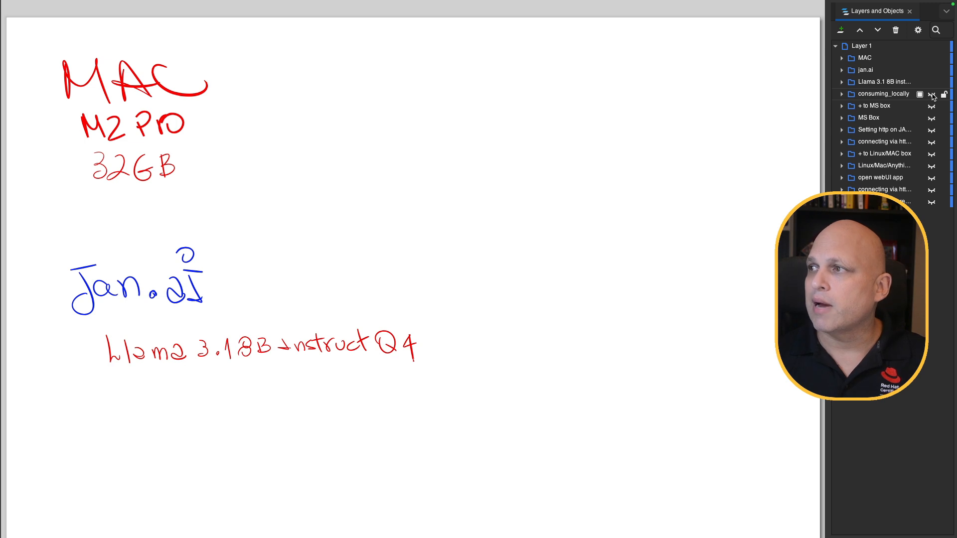
pyautogui.click(932, 94)
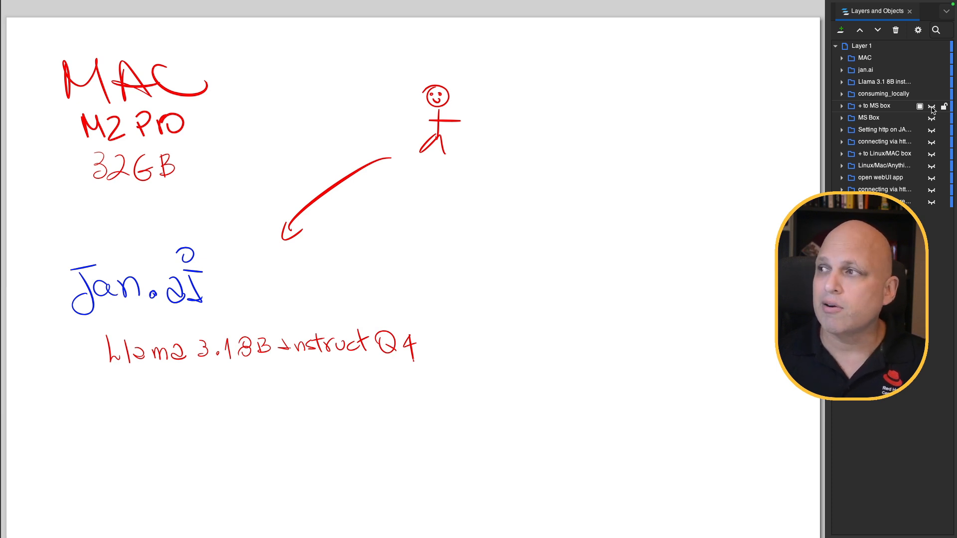
pyautogui.click(931, 106)
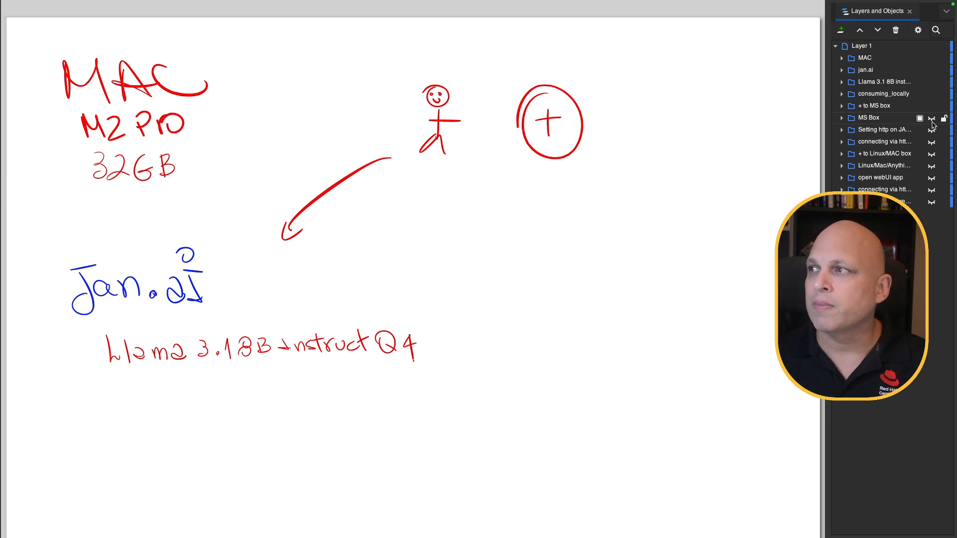
pyautogui.click(932, 119)
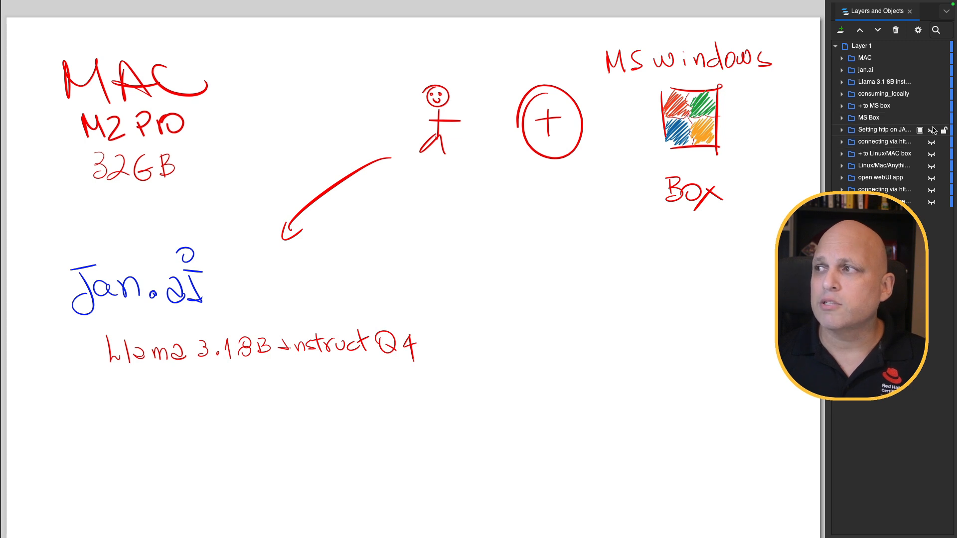
pyautogui.click(931, 130)
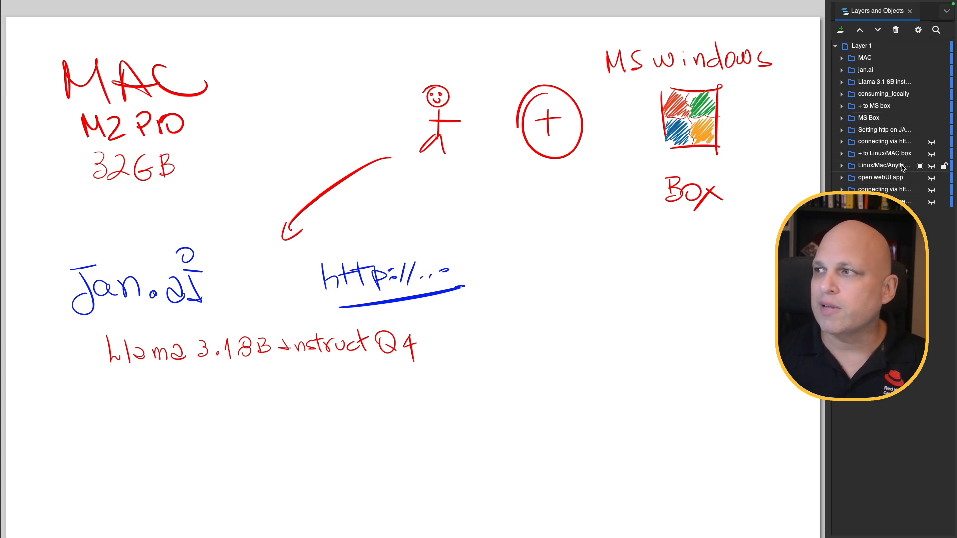
pyautogui.click(932, 143)
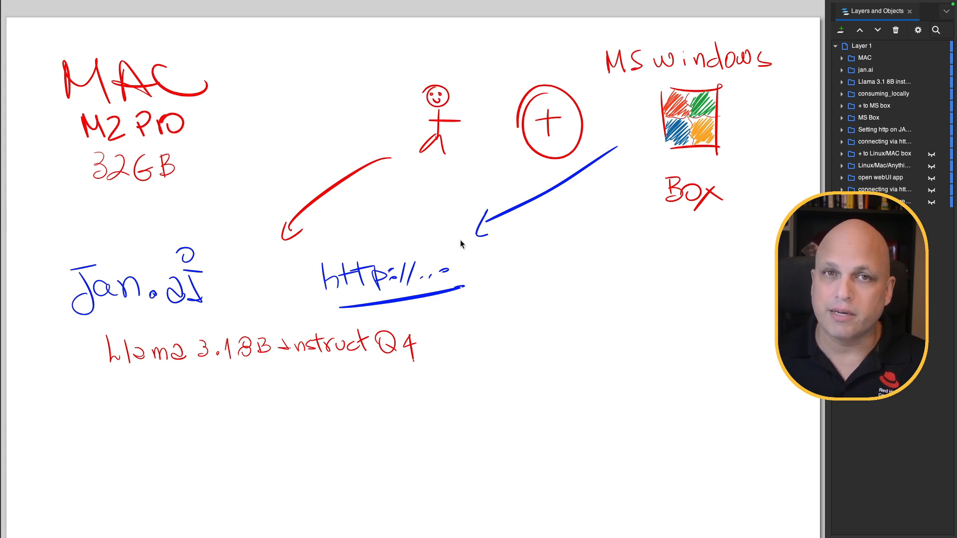
pyautogui.click(931, 153)
pyautogui.click(932, 166)
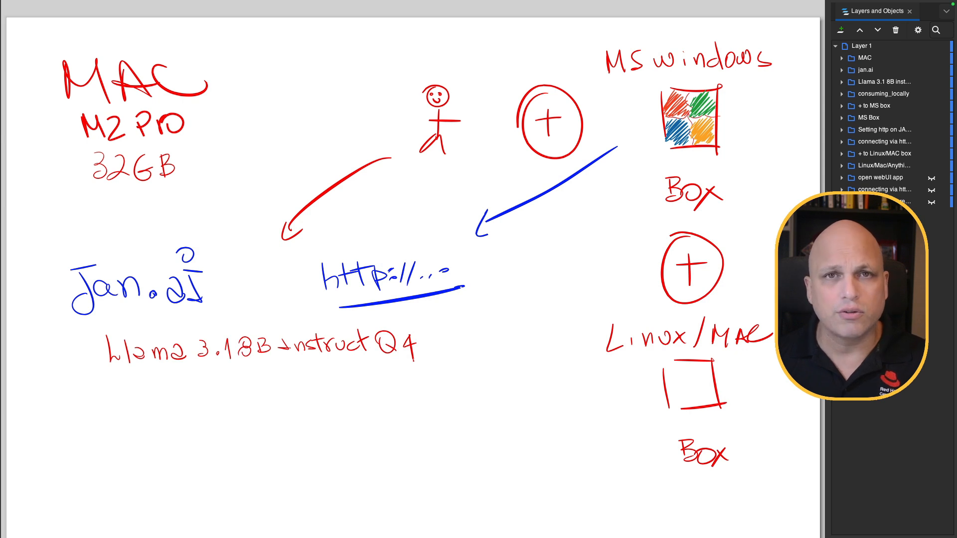
pyautogui.click(931, 178)
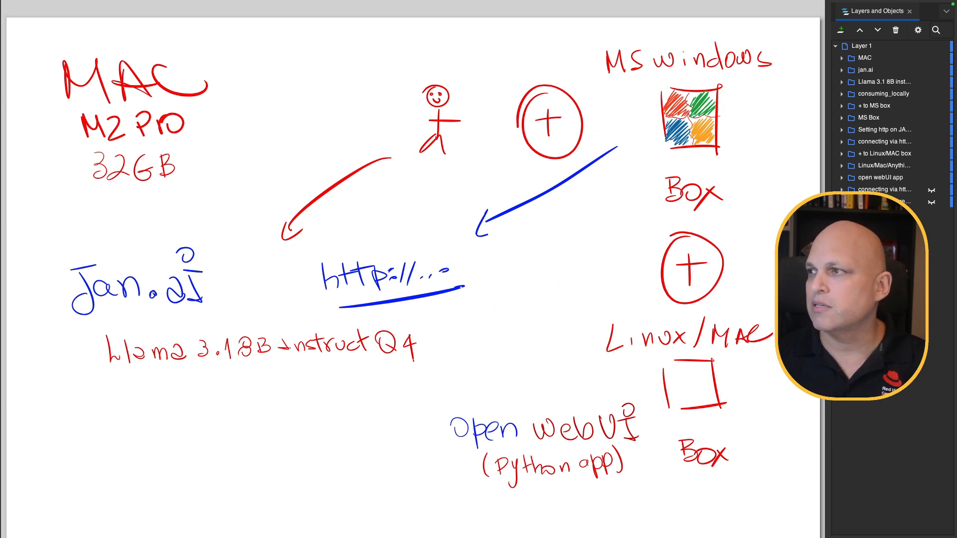
# Show the arrow from Open WebUI to the http address and the granite 7B lab Q4 line
pyautogui.click(932, 191)
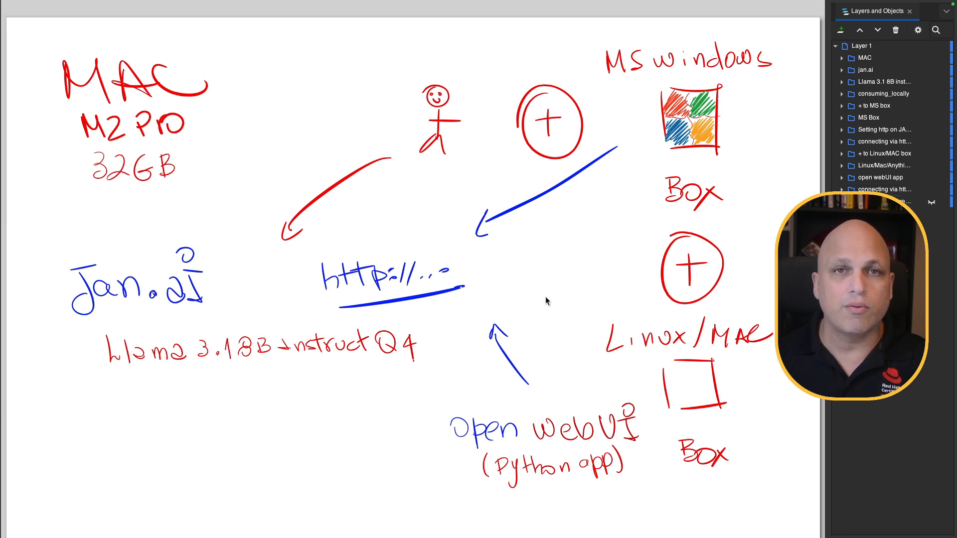
pyautogui.click(932, 203)
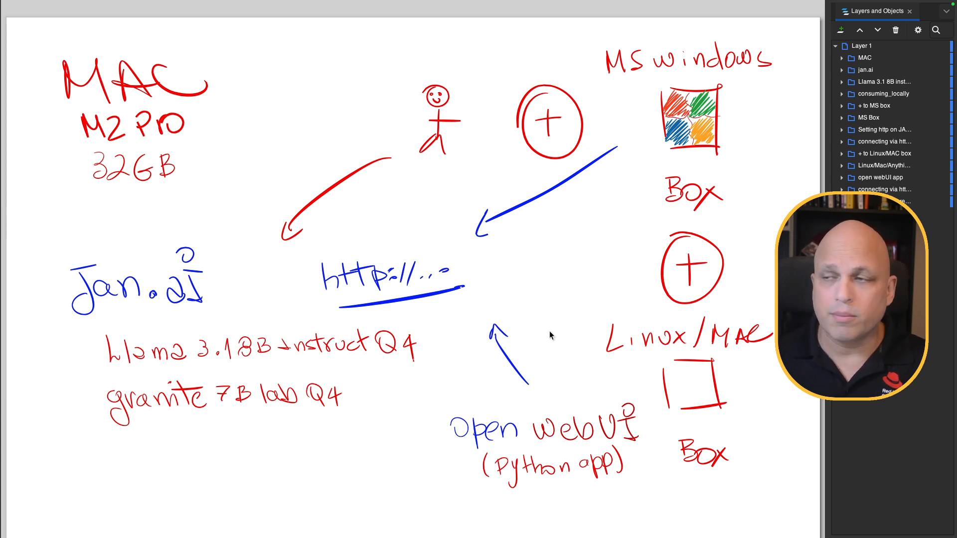
# On the jan.ai homepage in Chrome, view the download options for other platforms and close them
pyautogui.hotkey('ctrl', 'Left')
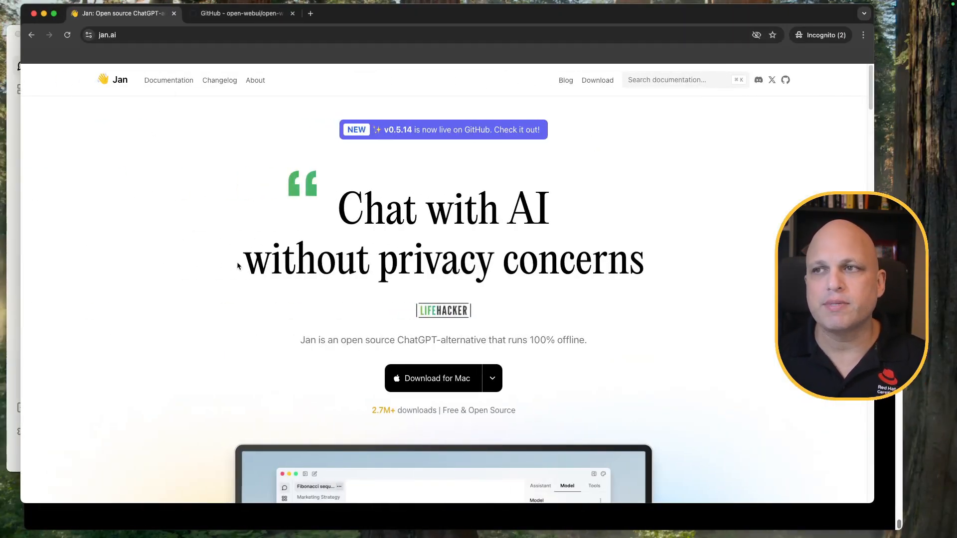
pyautogui.scroll(-3, 207, 253)
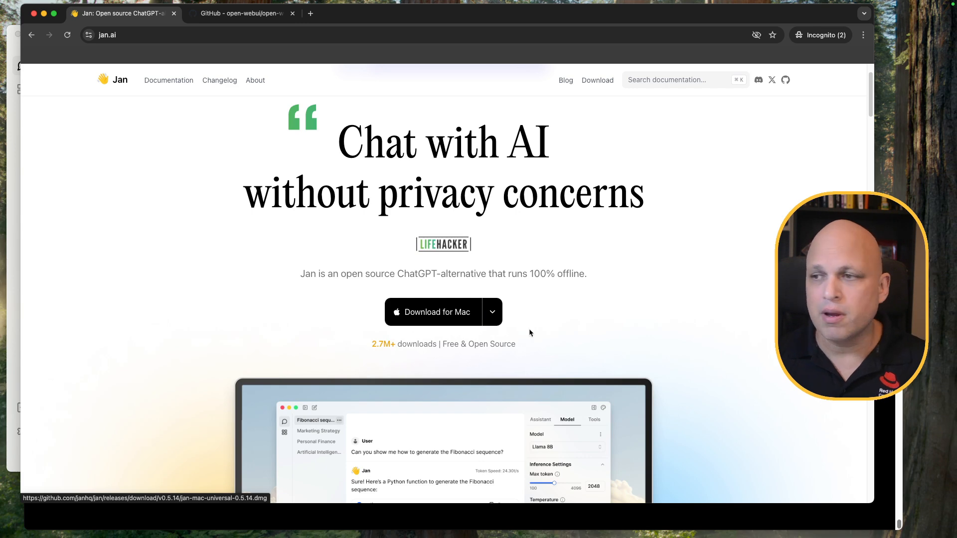
pyautogui.click(494, 318)
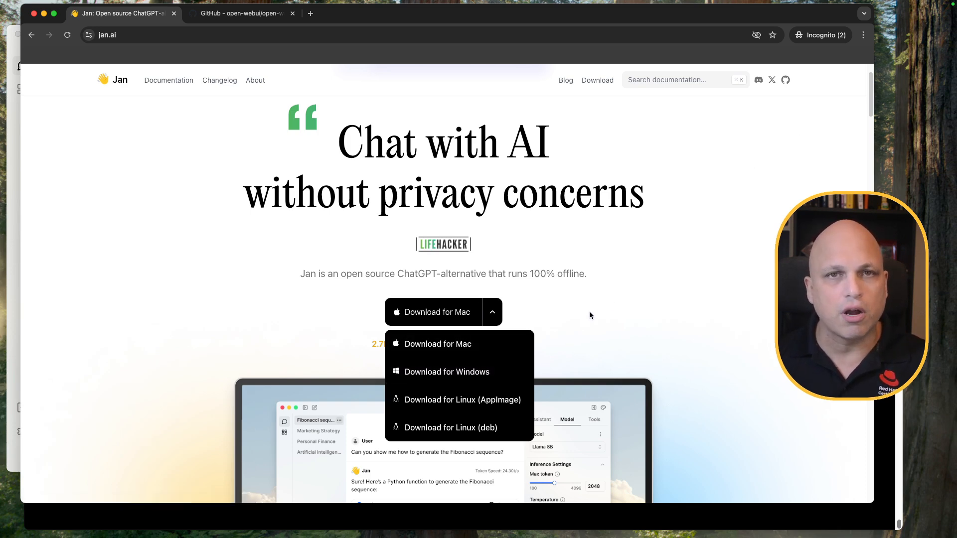
pyautogui.click(607, 298)
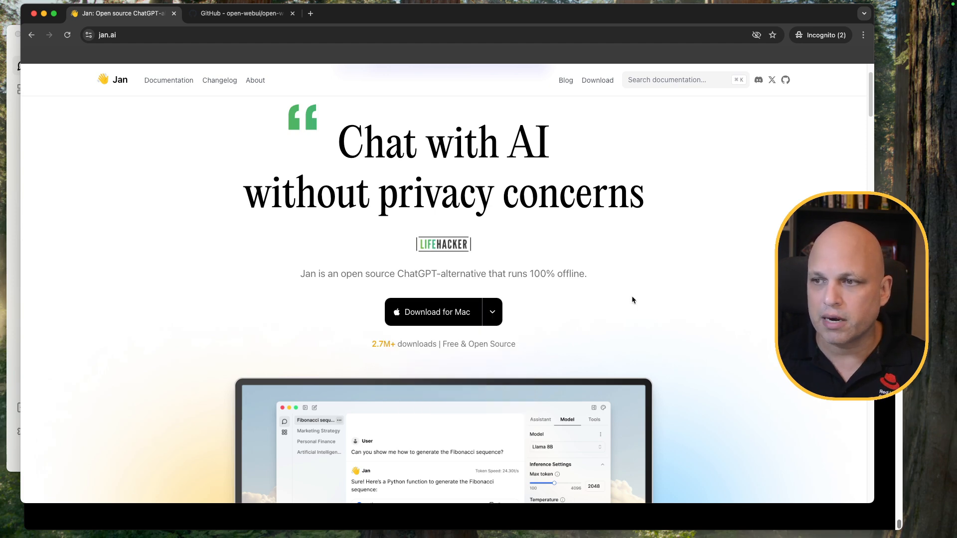
# Open Jan's GitHub repository from the homepage's GitHub link
pyautogui.scroll(-8, 632, 299)
pyautogui.scroll(4, 471, 306)
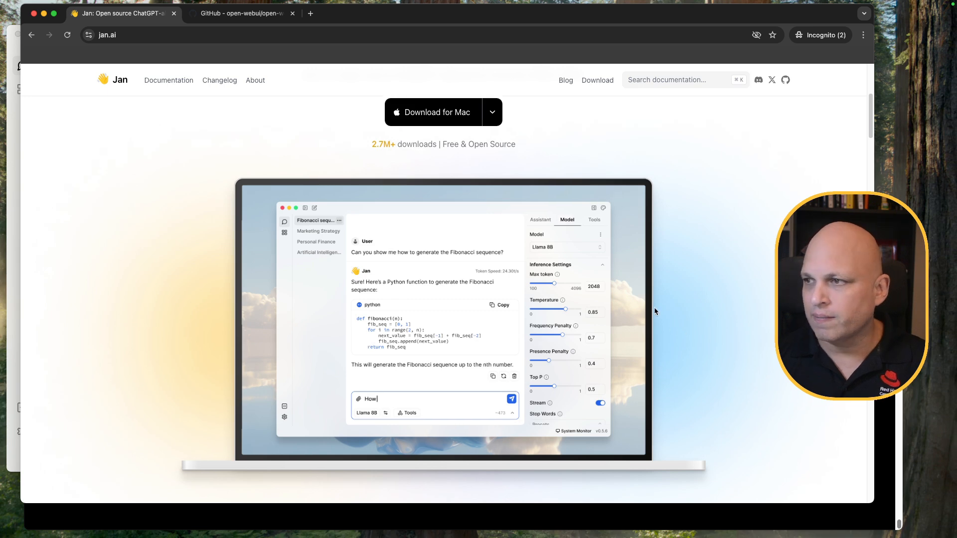
pyautogui.scroll(-7, 655, 309)
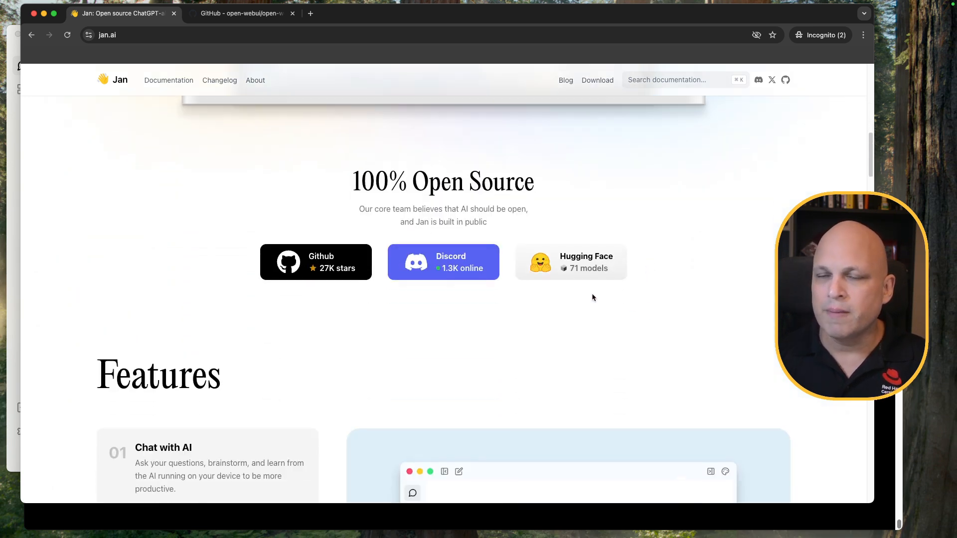
pyautogui.click(327, 254)
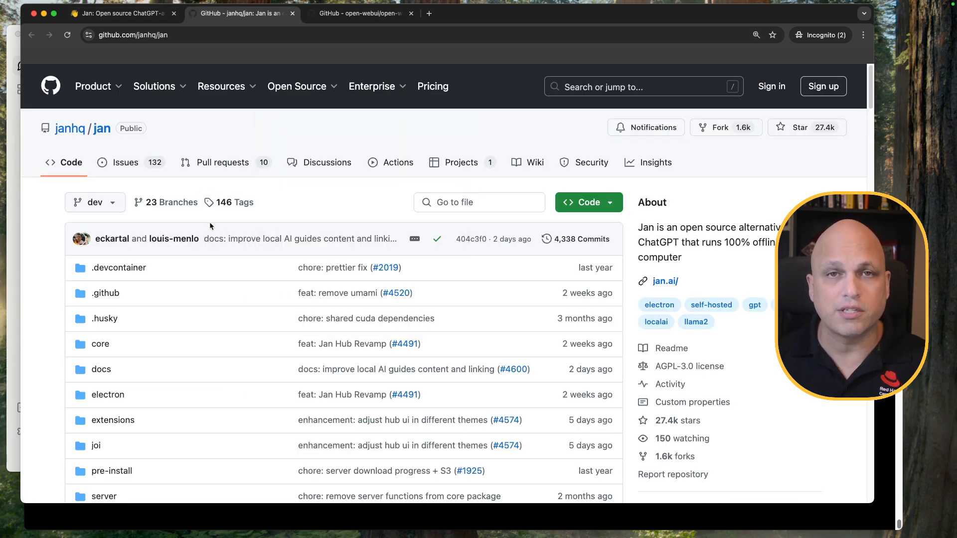
# Skim the janhq/jan README, load its Issues page, then return to the jan.ai homepage tab
pyautogui.scroll(-20, 334, 209)
pyautogui.scroll(-8, 329, 214)
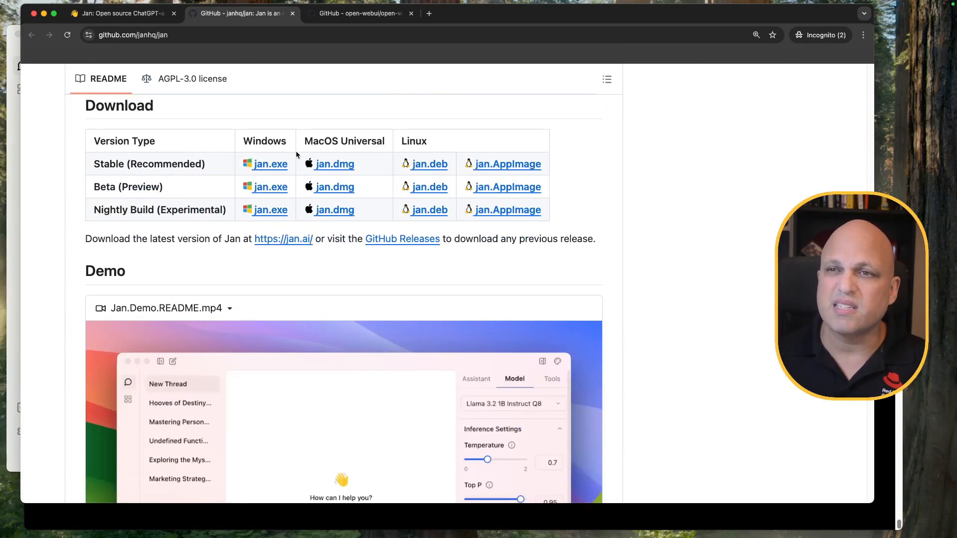
pyautogui.scroll(10, 314, 160)
pyautogui.scroll(10, 314, 159)
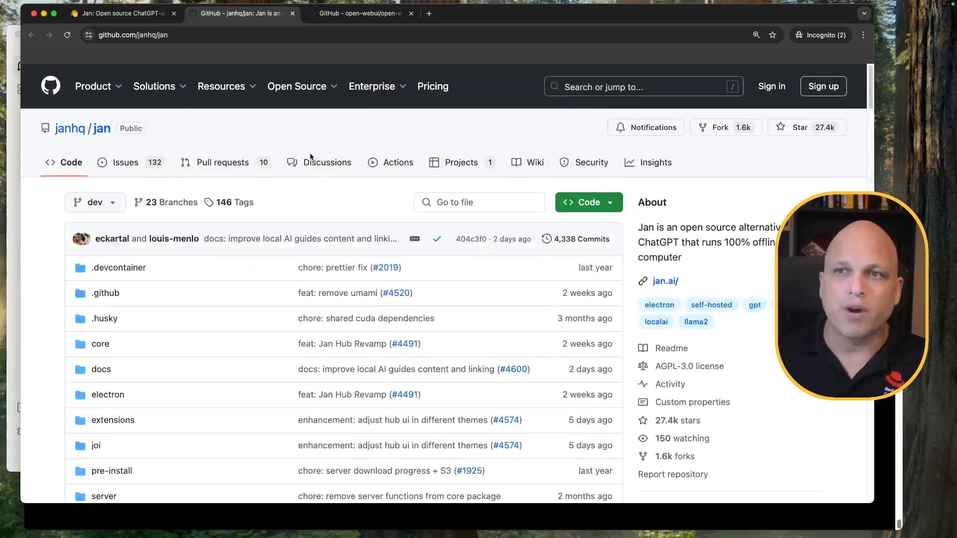
pyautogui.click(125, 162)
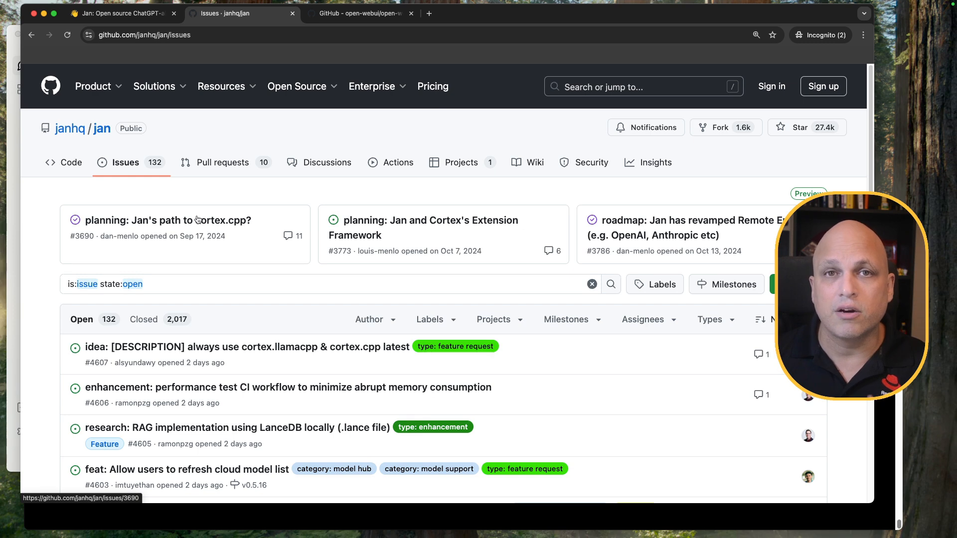
pyautogui.click(120, 13)
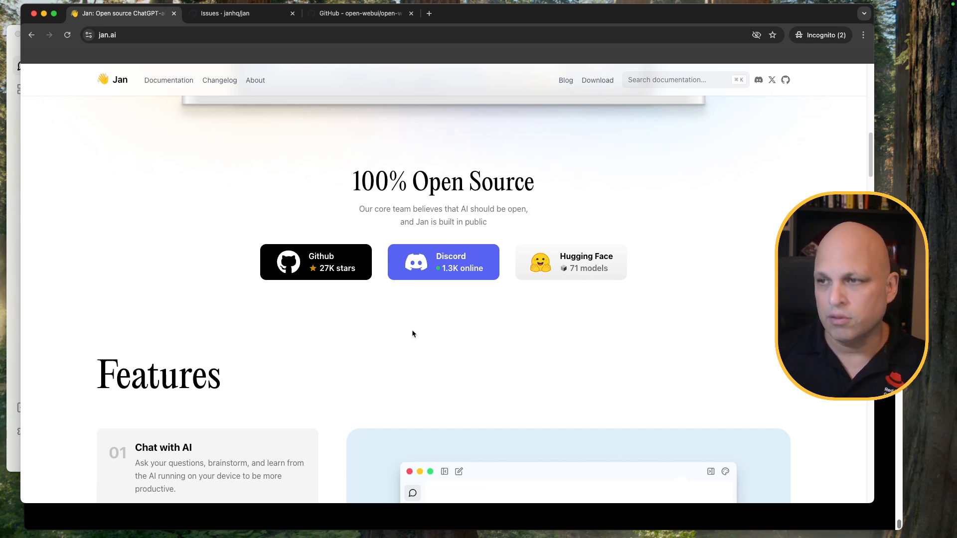
# Scroll through the jan.ai homepage and back up, then bring the Jan desktop app forward
pyautogui.scroll(-10, 404, 331)
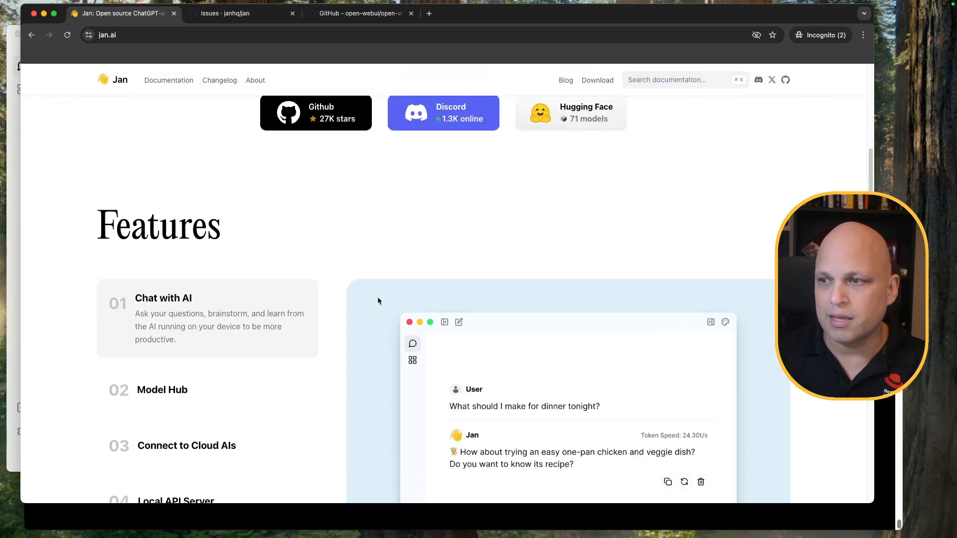
pyautogui.scroll(-15, 315, 301)
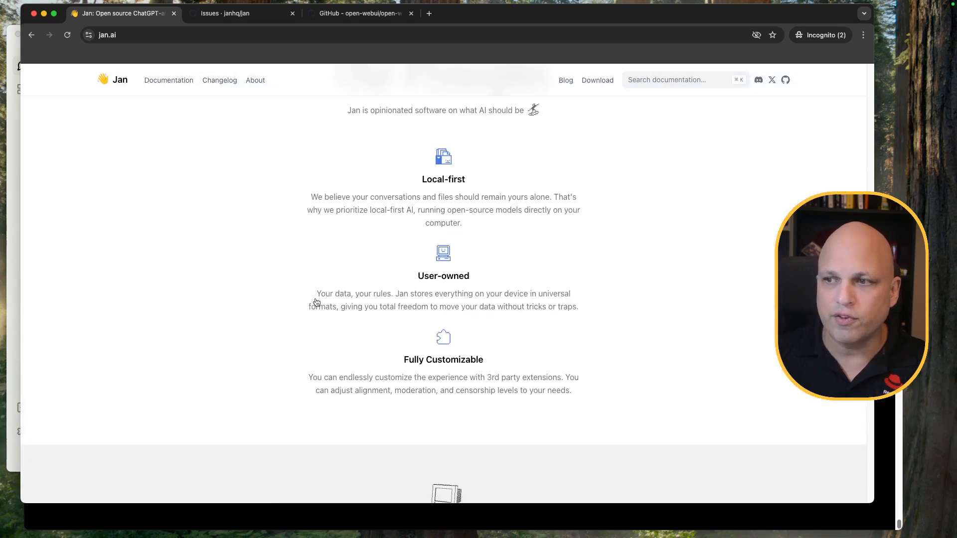
pyautogui.scroll(20, 375, 323)
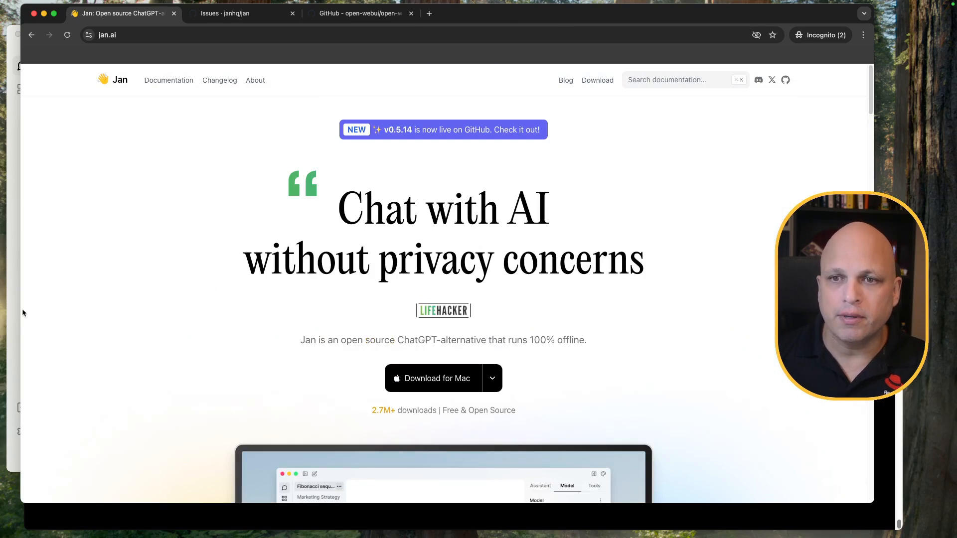
pyautogui.click(10, 316)
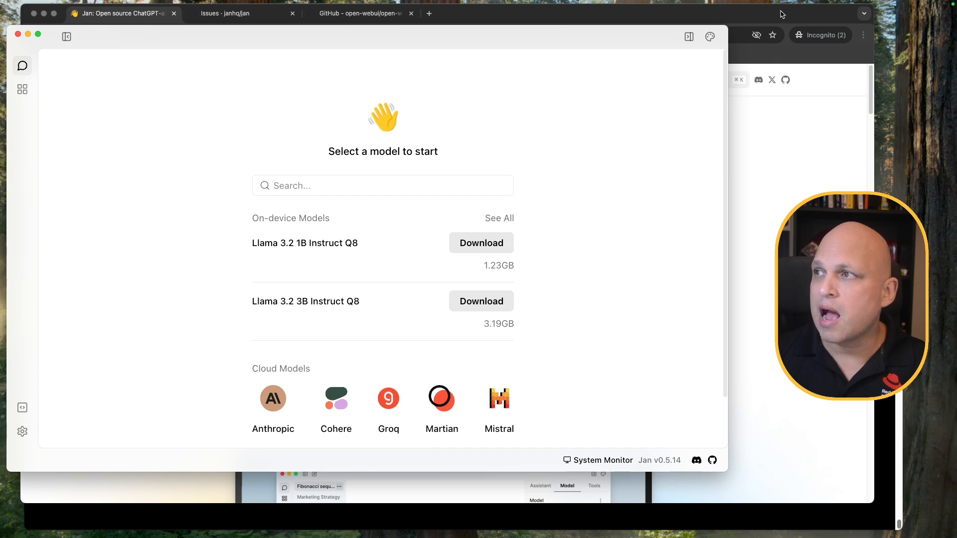
# Bring Chrome forward on the janhq/jan Issues tab showing 132 open issues
pyautogui.click(746, 22)
pyautogui.click(233, 14)
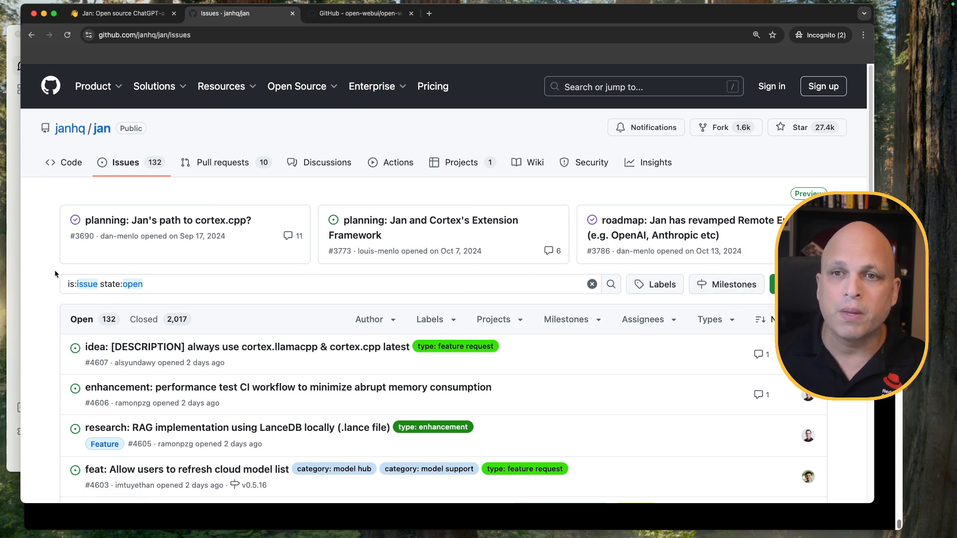
# Bring the Jan app window back in front of the GitHub issues page
pyautogui.click(10, 237)
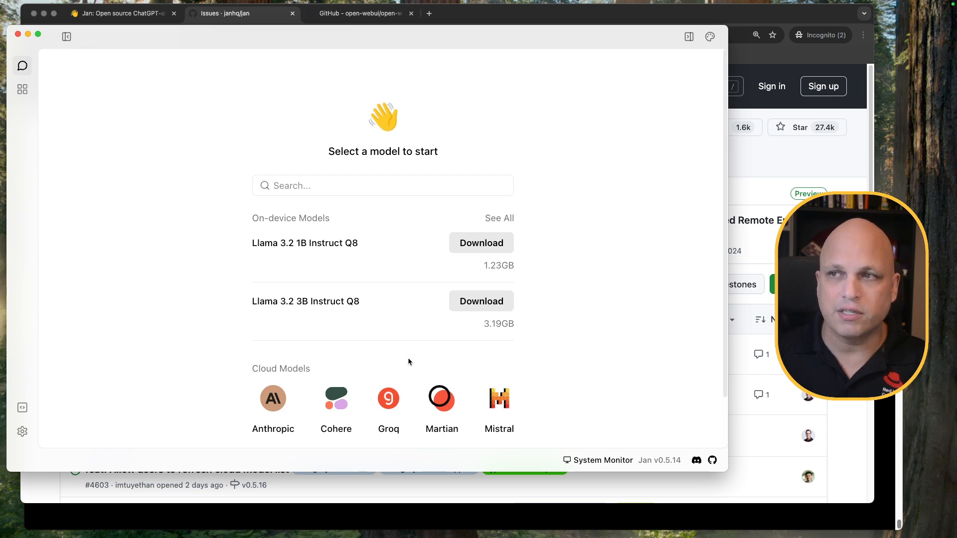
# Open Jan's model Hub from the sidebar, listing models like Llama 3.1 8B Instruct Q4
pyautogui.click(297, 185)
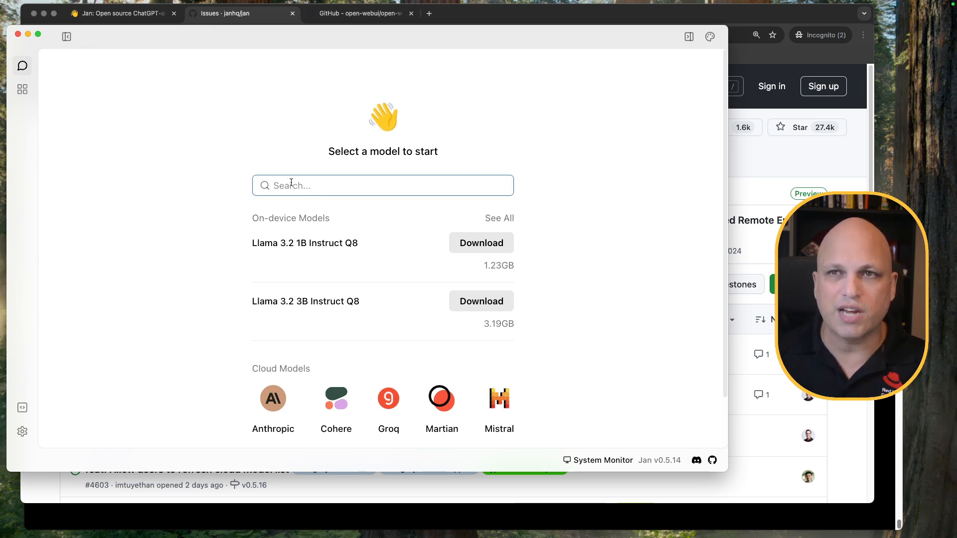
pyautogui.click(23, 69)
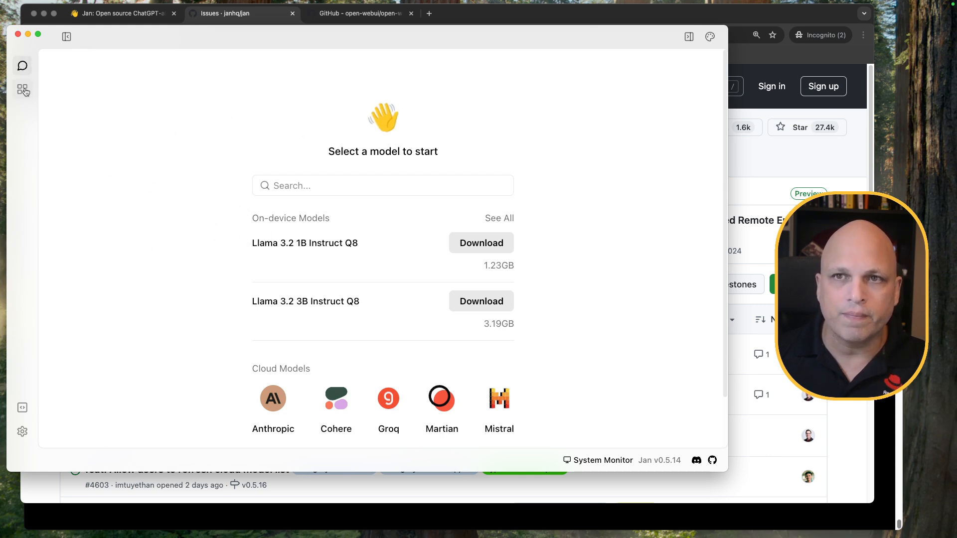
pyautogui.click(23, 90)
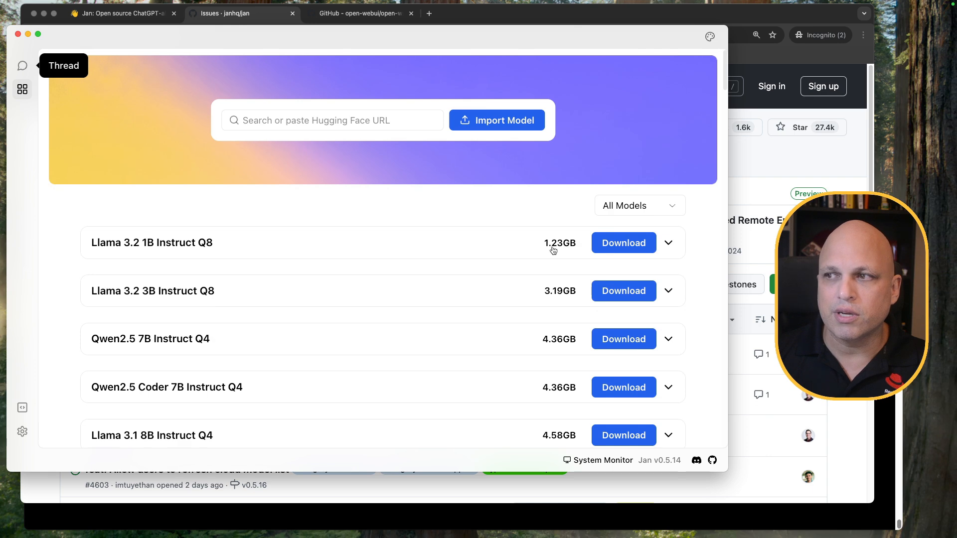
# Expand Llama 3.2 1B Instruct Q8 and review its description of coding, chat and general usage
pyautogui.click(342, 242)
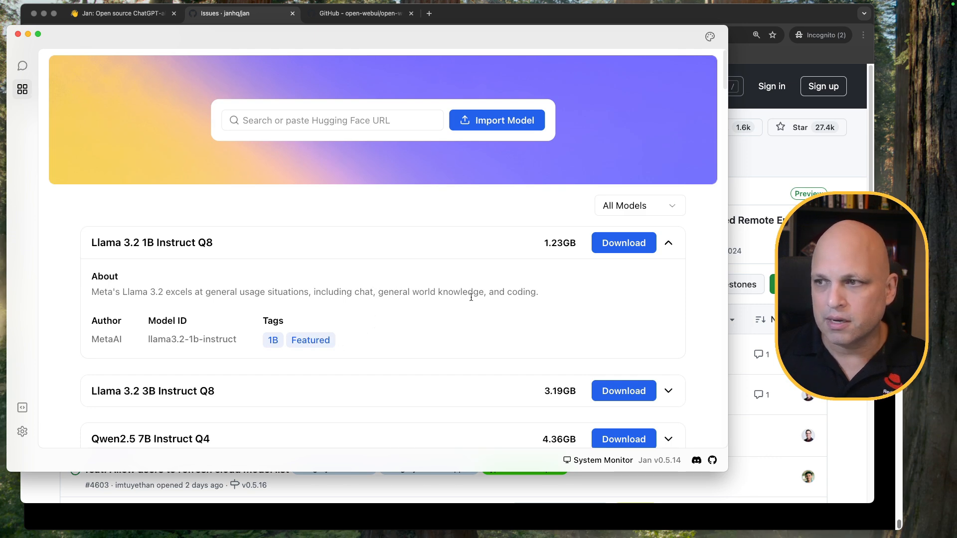
pyautogui.doubleClick(512, 293)
pyautogui.moveTo(379, 292); pyautogui.dragTo(474, 298)
pyautogui.moveTo(313, 292); pyautogui.dragTo(378, 293)
pyautogui.click(254, 294)
pyautogui.moveTo(209, 293); pyautogui.dragTo(296, 294)
pyautogui.click(273, 305)
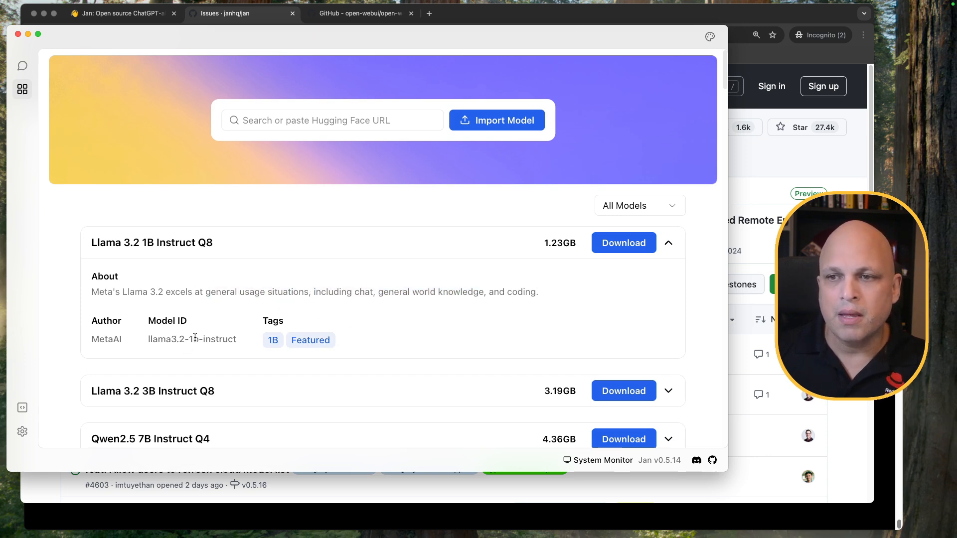
pyautogui.click(228, 246)
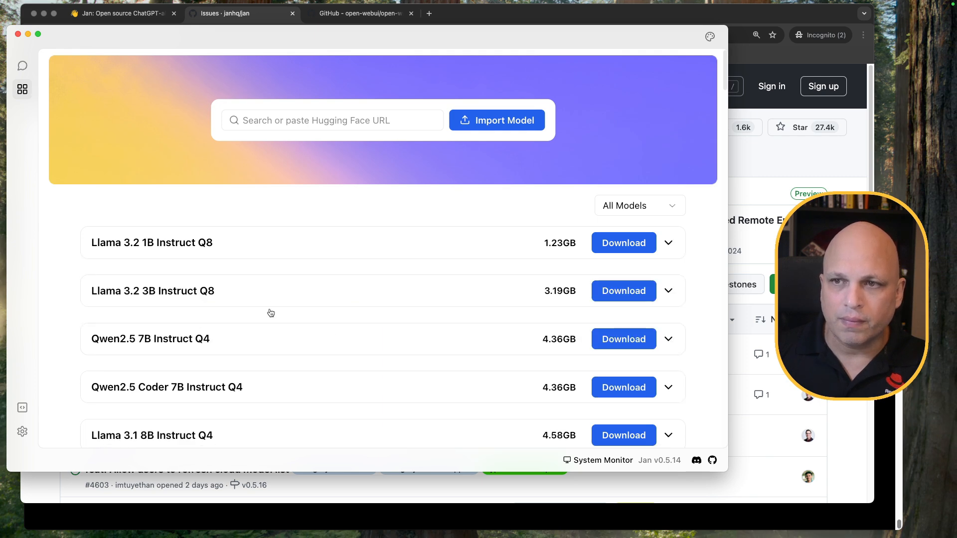
# Scroll down to Codestral 22B Q4 to check its 12.42GB size, then collapse it
pyautogui.scroll(-8, 412, 337)
pyautogui.scroll(-3, 399, 333)
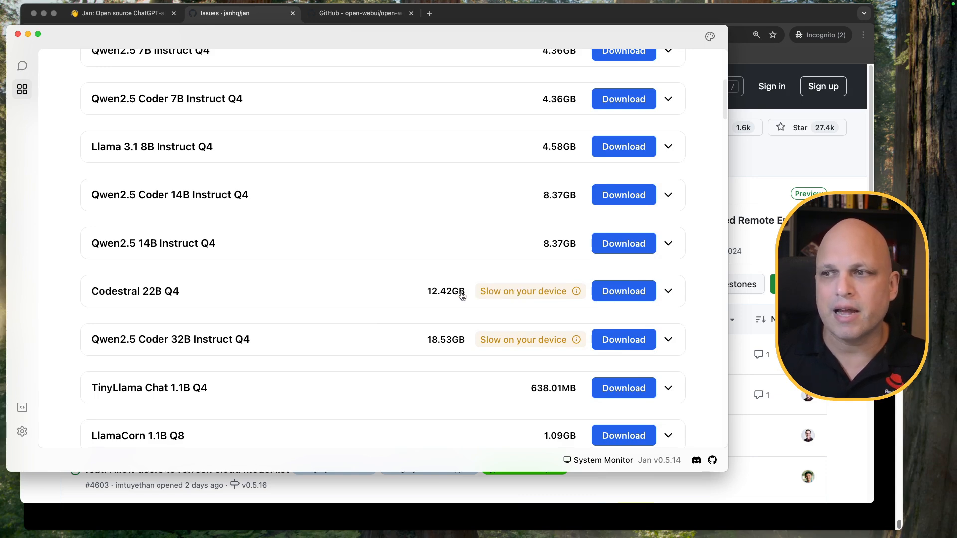
pyautogui.moveTo(418, 291); pyautogui.dragTo(469, 293)
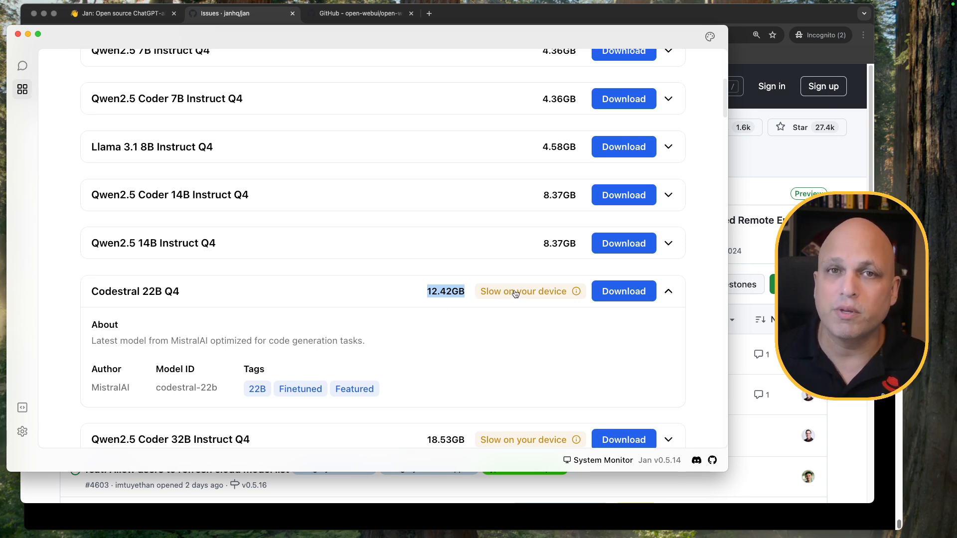
pyautogui.click(369, 294)
pyautogui.scroll(5, 402, 307)
# Download Llama 3.1 8B Instruct Q4 and start a new thread with it
pyautogui.tripleClick(158, 299)
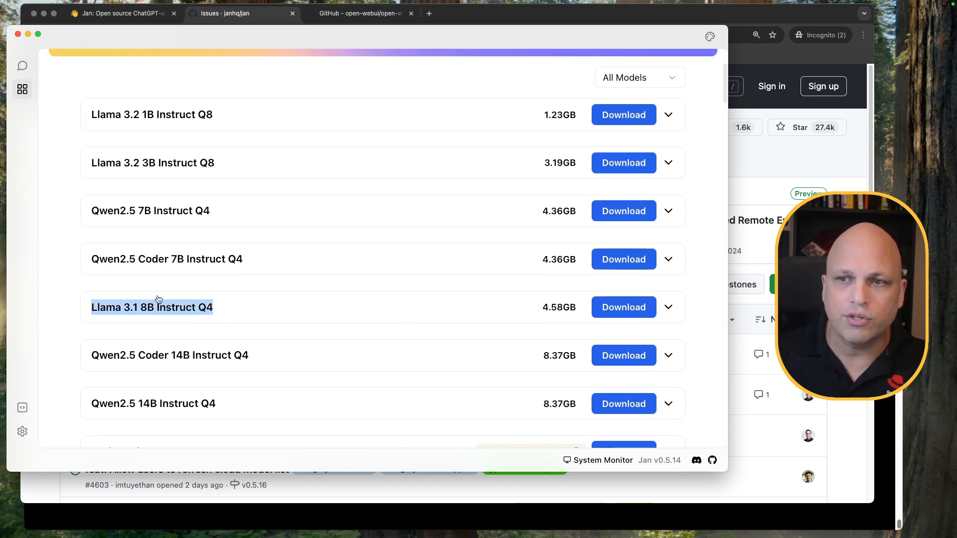
pyautogui.click(112, 297)
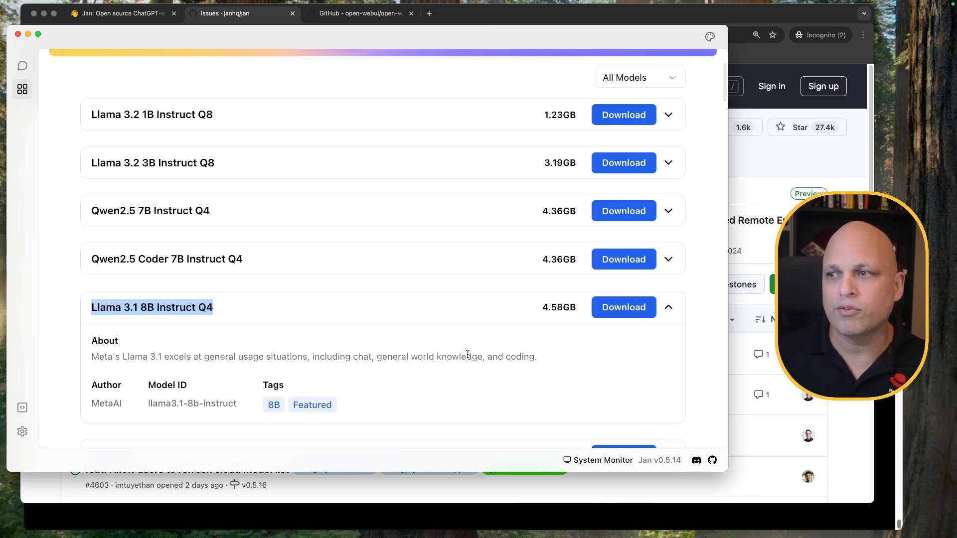
pyautogui.click(624, 307)
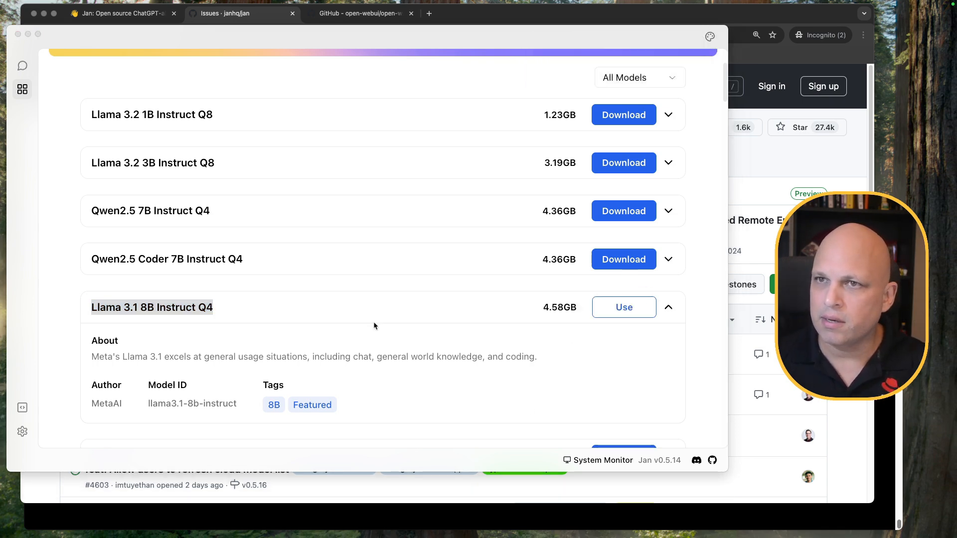
pyautogui.click(389, 338)
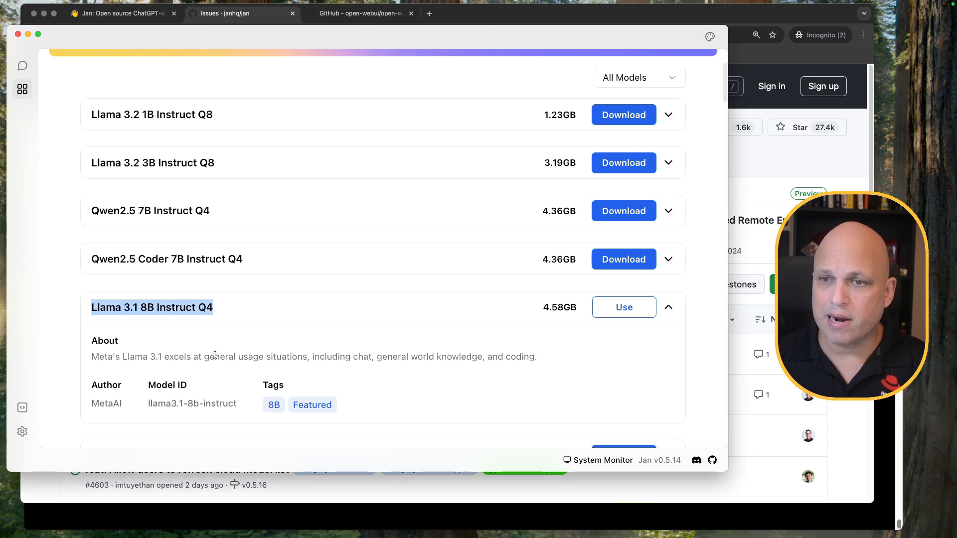
pyautogui.click(22, 66)
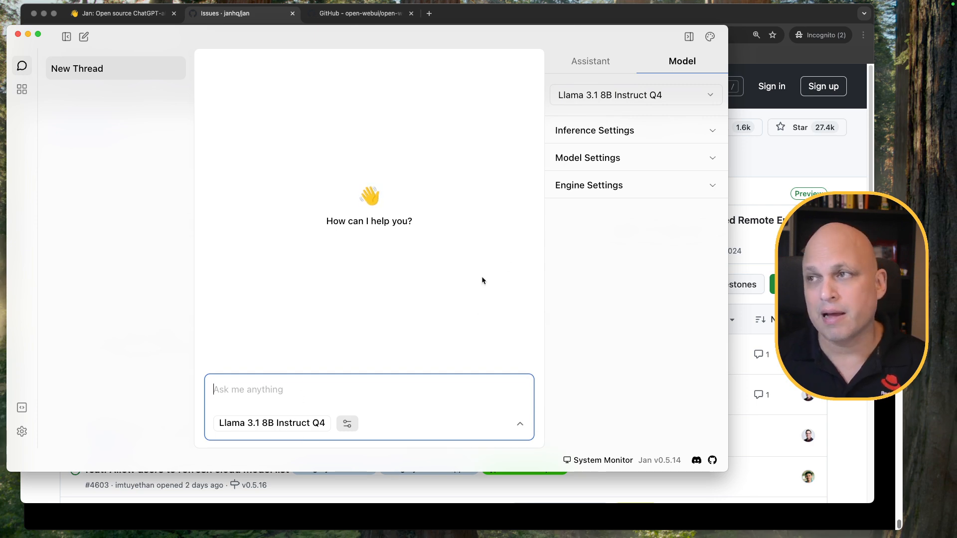
# Expand and collapse the Inference, Model and Engine Settings sections in turn
pyautogui.click(690, 131)
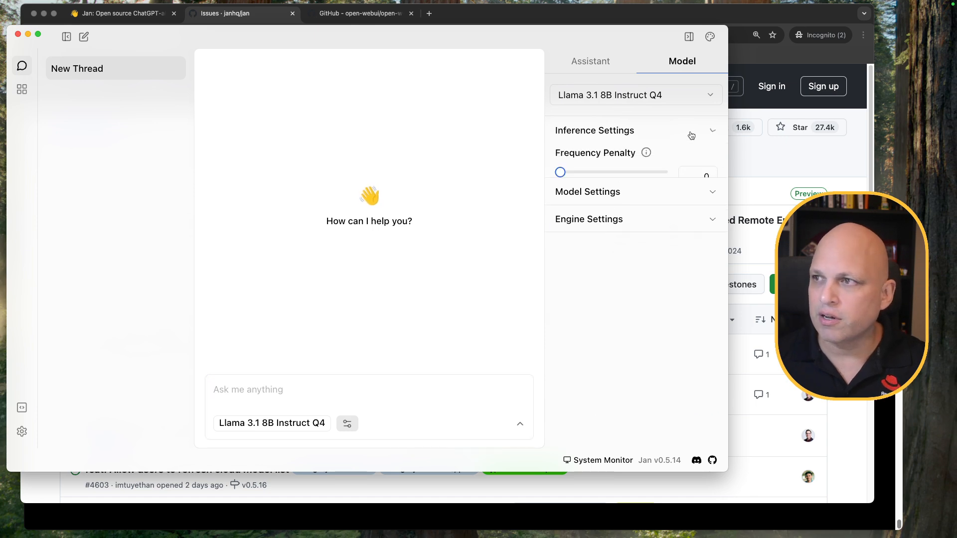
pyautogui.click(697, 133)
pyautogui.click(707, 160)
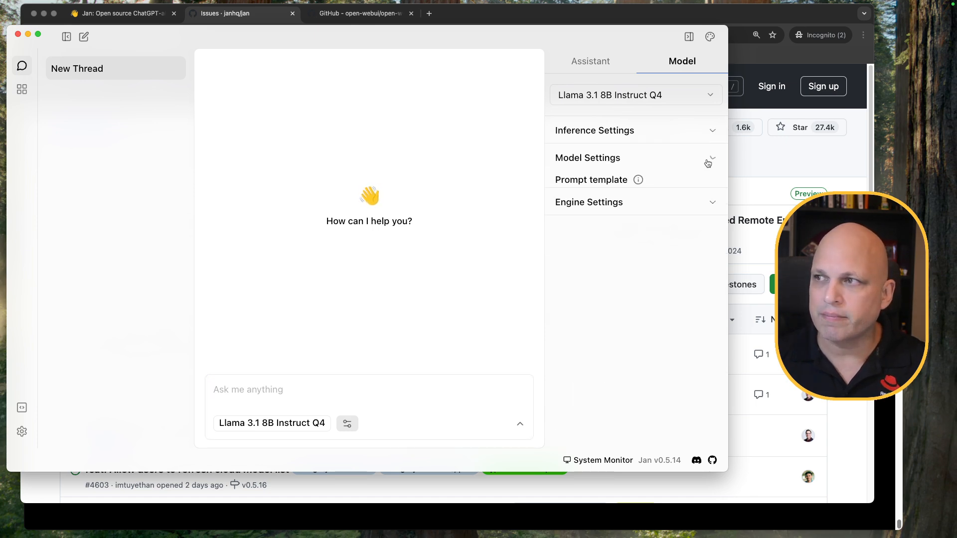
pyautogui.click(709, 167)
pyautogui.click(710, 187)
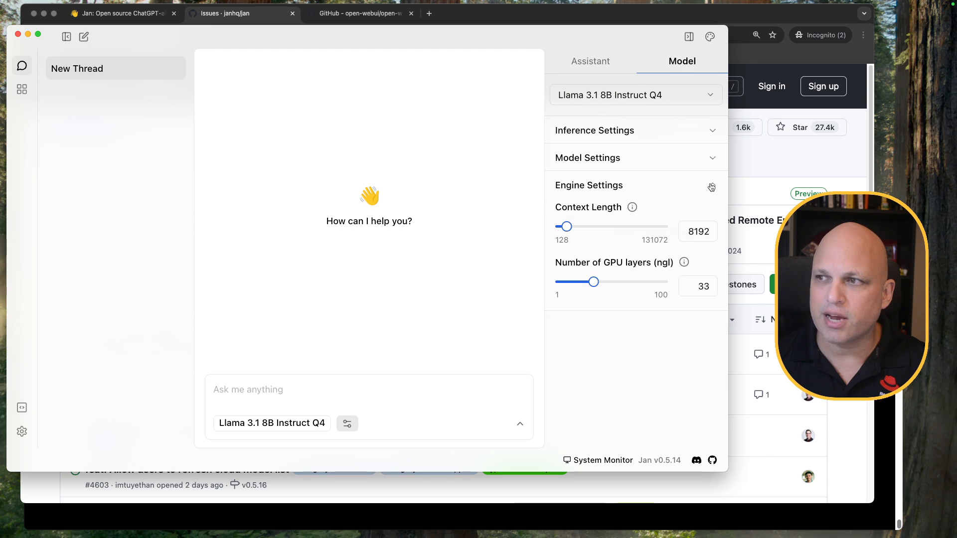
pyautogui.click(710, 187)
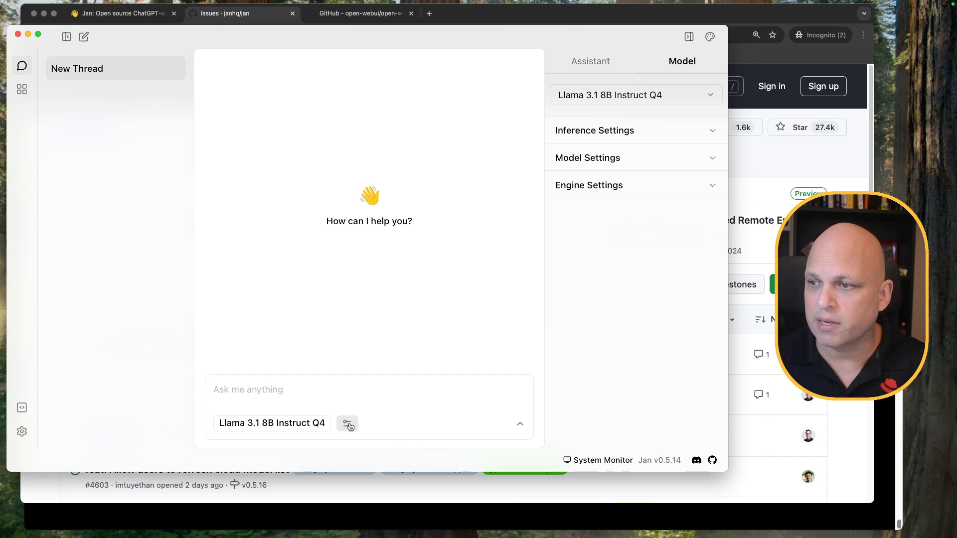
# Close the thread settings panel and toggle the model row under the message box
pyautogui.click(349, 425)
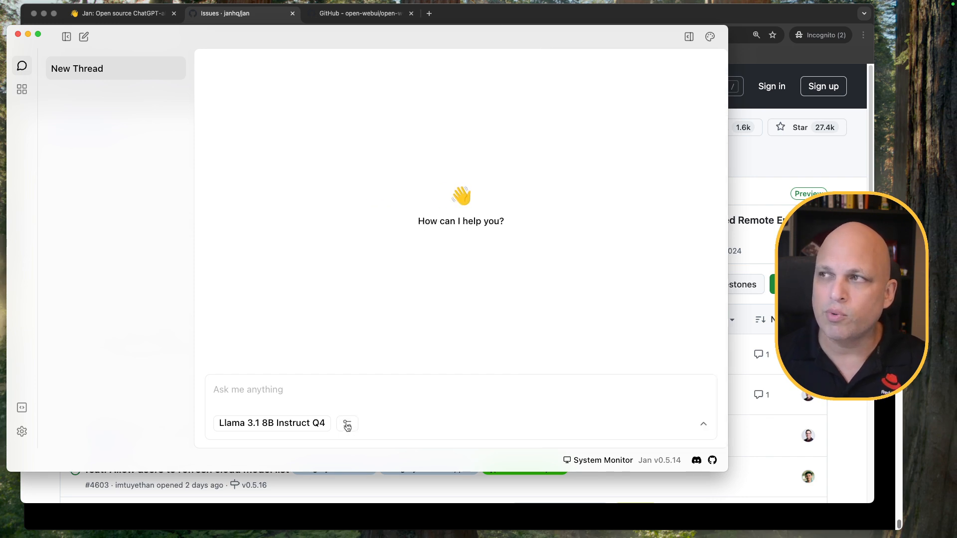
pyautogui.click(703, 424)
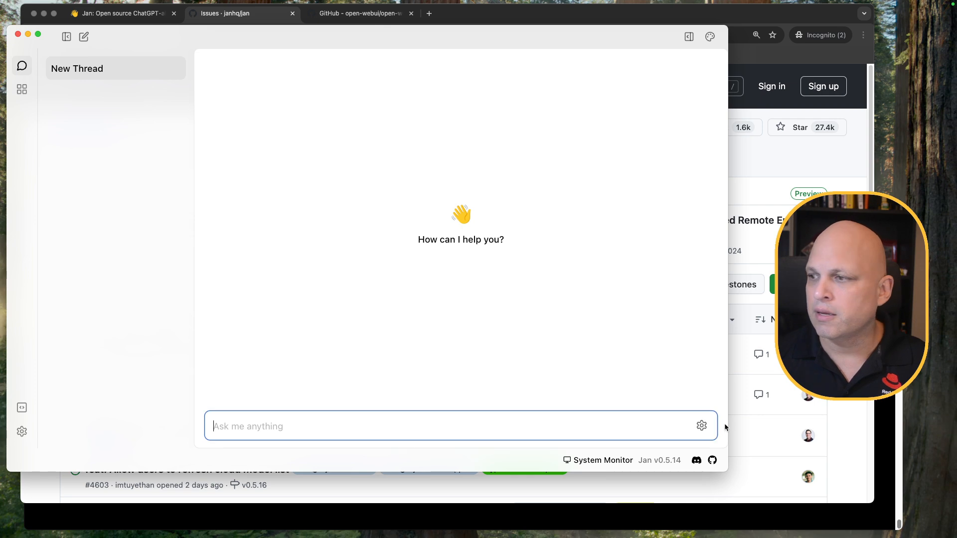
pyautogui.click(700, 425)
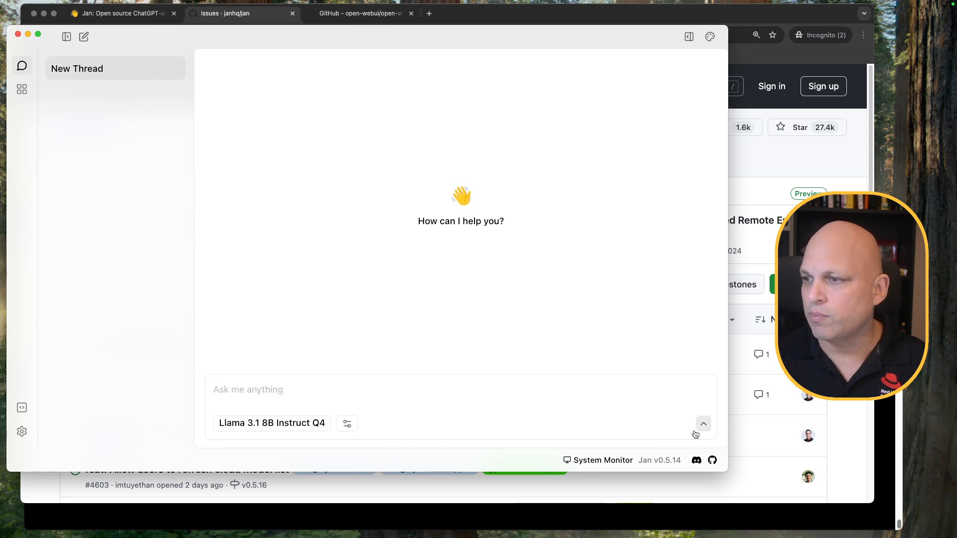
# Send the message 'hi' to Llama 3.1 8B
pyautogui.click(278, 393)
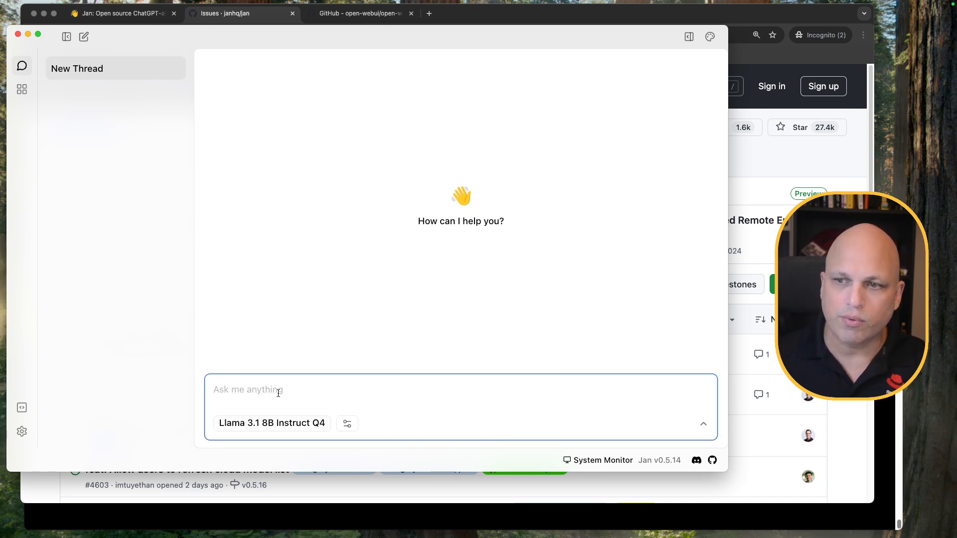
pyautogui.write('hi')
pyautogui.press('Return')
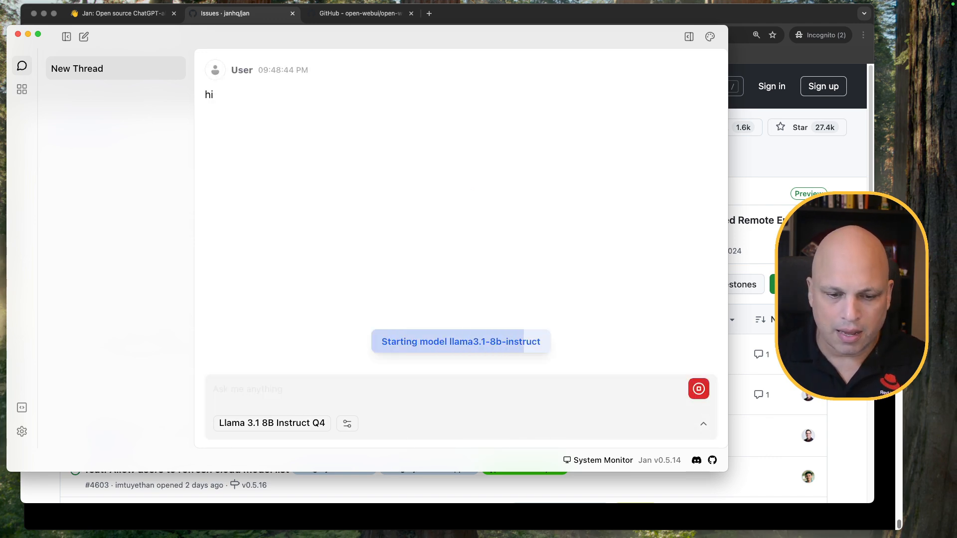
# Check CPU and memory usage in Activity Monitor, then return to Jan
pyautogui.moveTo(259, 536); pyautogui.dragTo(167, 195)
pyautogui.moveTo(216, 31); pyautogui.dragTo(239, 25)
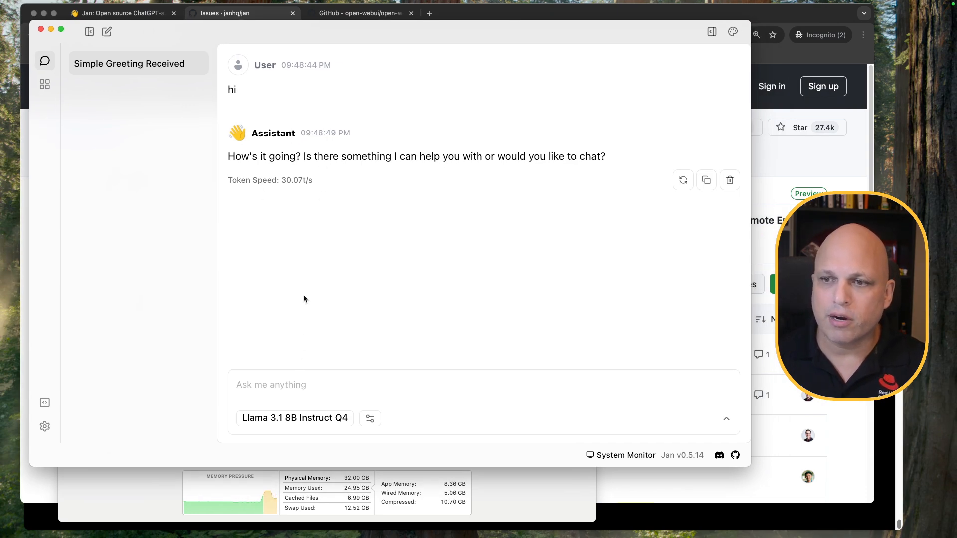
pyautogui.click(127, 492)
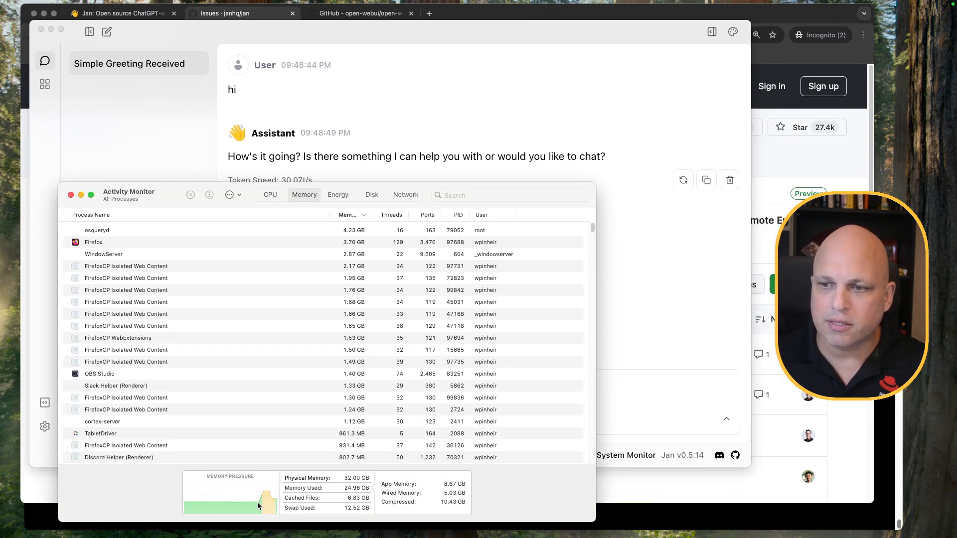
pyautogui.click(268, 196)
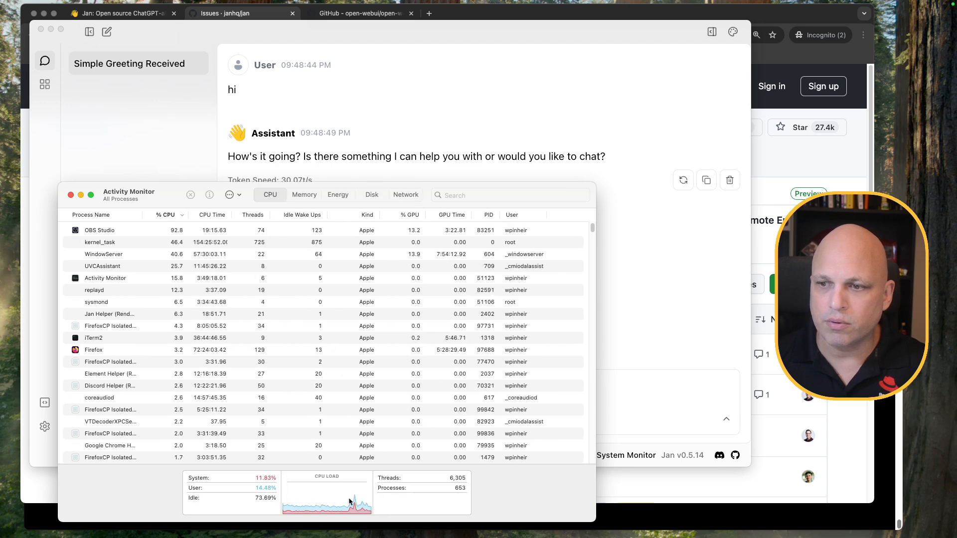
pyautogui.click(305, 196)
pyautogui.click(313, 95)
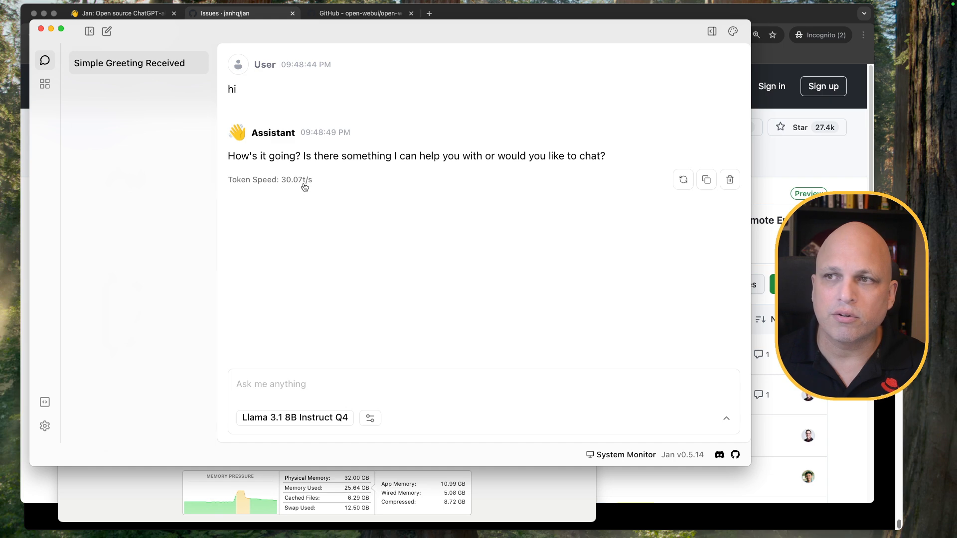
# Ask 'can you tell me something about Canada?' in the chat
pyautogui.click(325, 382)
pyautogui.write('can you')
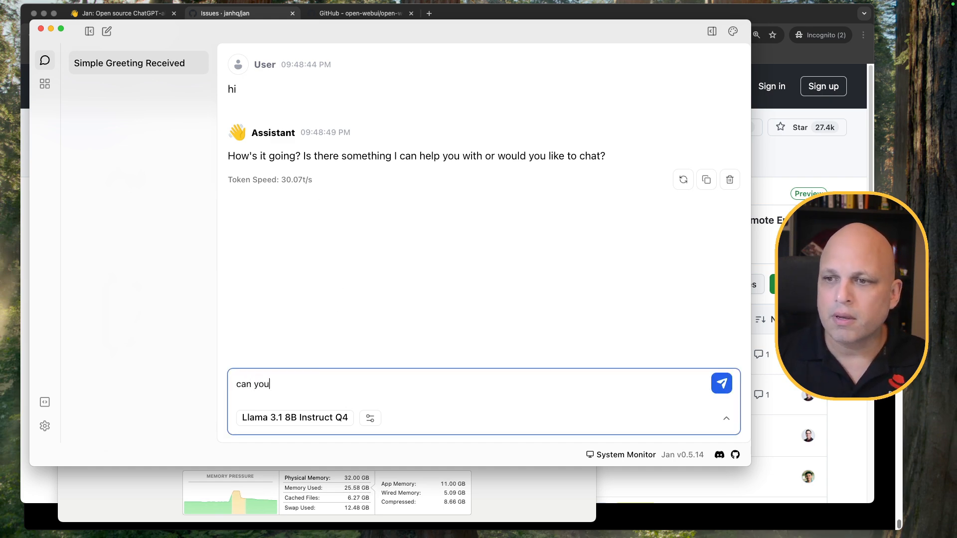
pyautogui.write(' tell some')
pyautogui.press('BackSpace')
pyautogui.press('BackSpace')
pyautogui.press('BackSpace')
pyautogui.press('BackSpace')
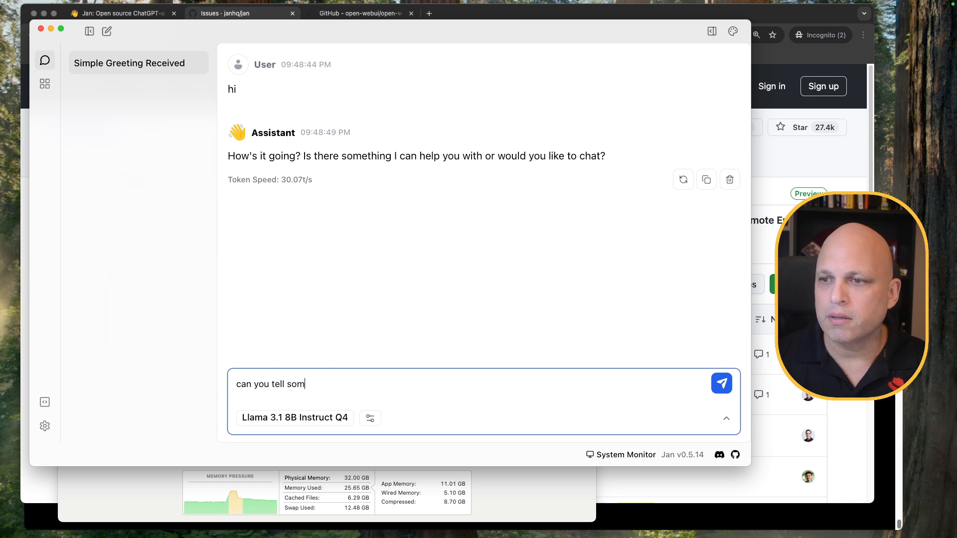
pyautogui.write('me something abiout')
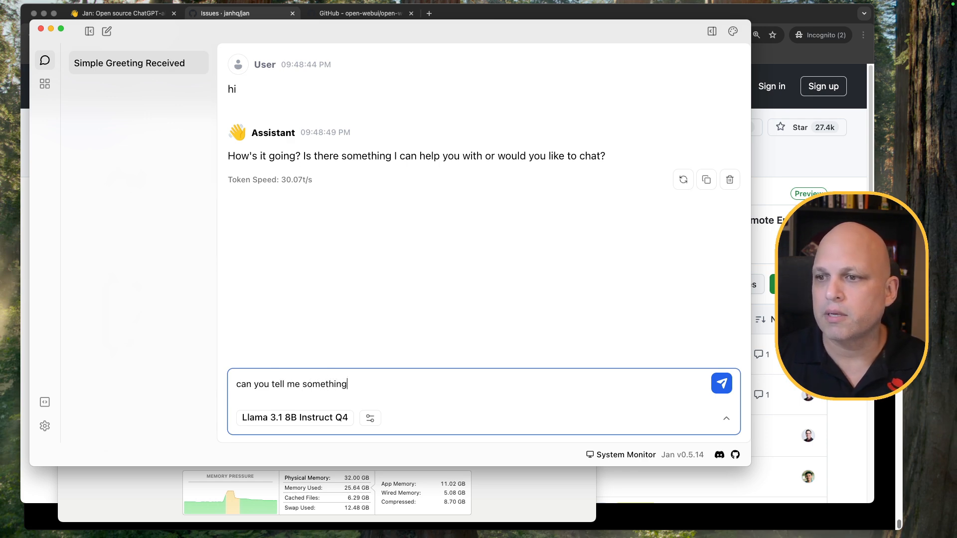
pyautogui.press('BackSpace')
pyautogui.press('BackSpace')
pyautogui.press('BackSpace')
pyautogui.press('BackSpace')
pyautogui.write('out Canada?')
pyautogui.press('Return')
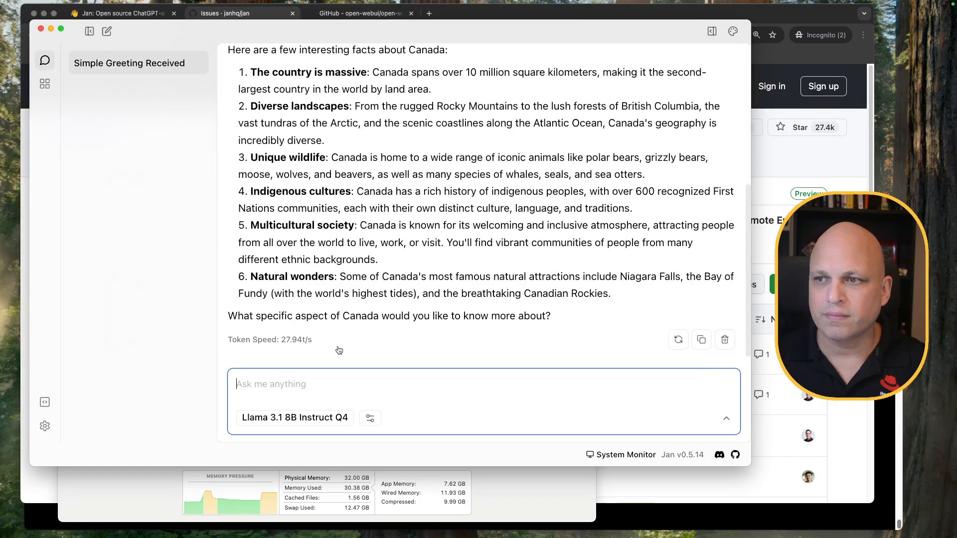
# Ask the follow-up question 'what about Brazil?'
pyautogui.write('what')
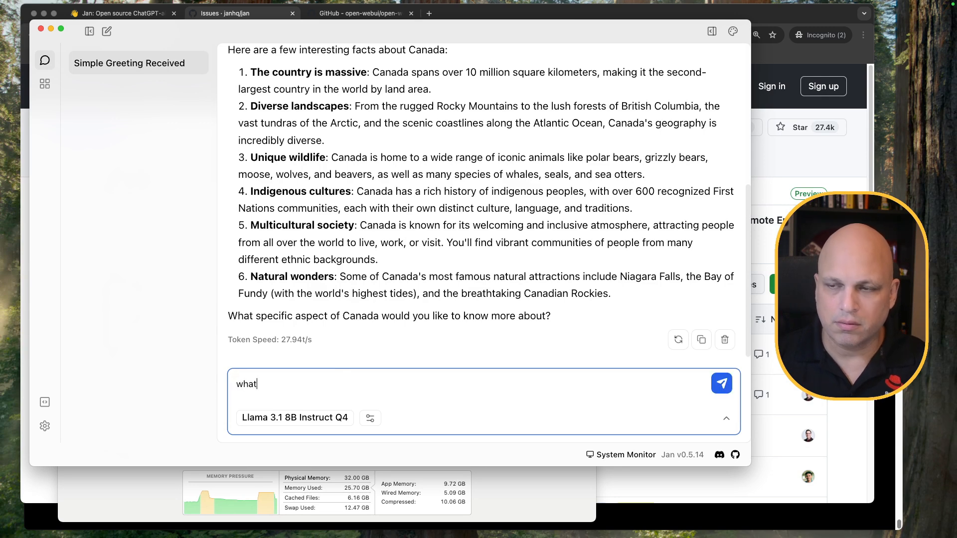
pyautogui.write(' about Brazil?')
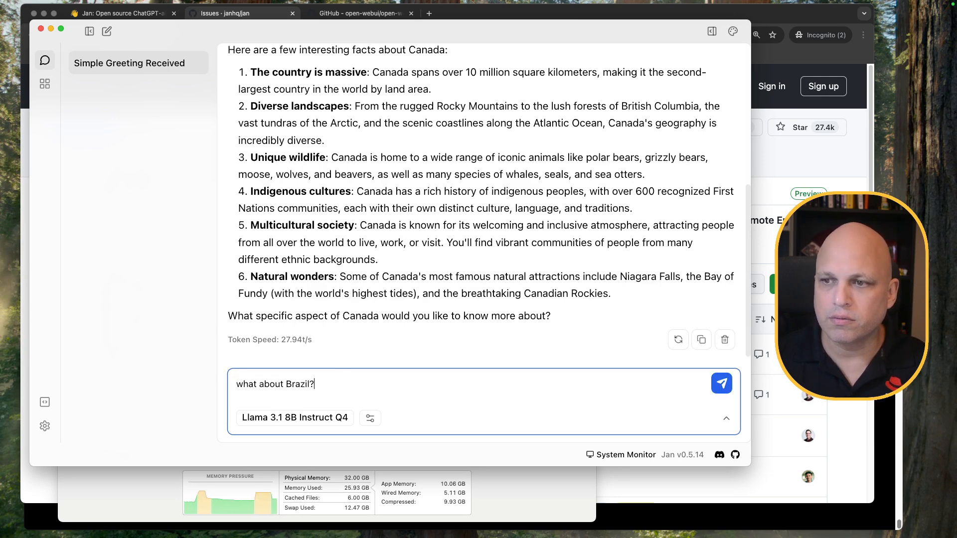
pyautogui.press('Return')
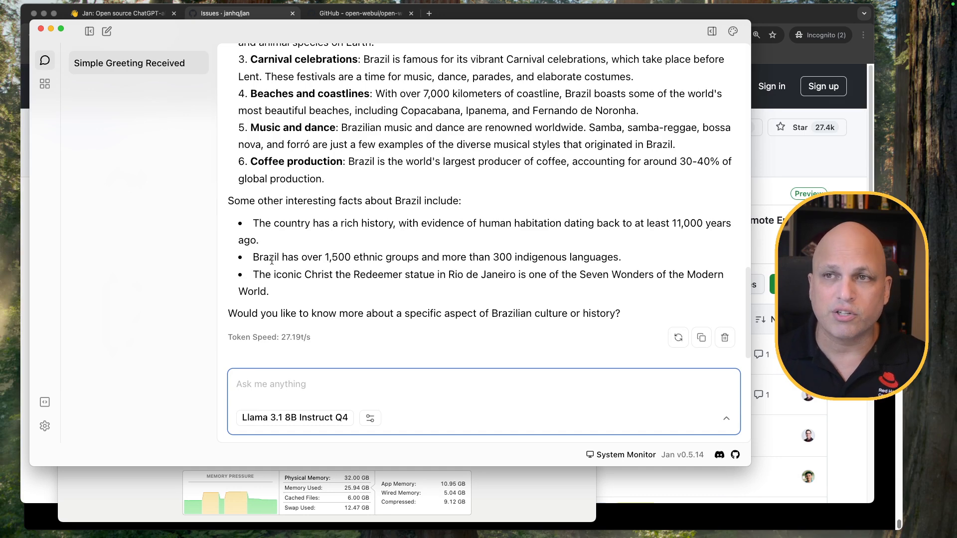
pyautogui.click(45, 405)
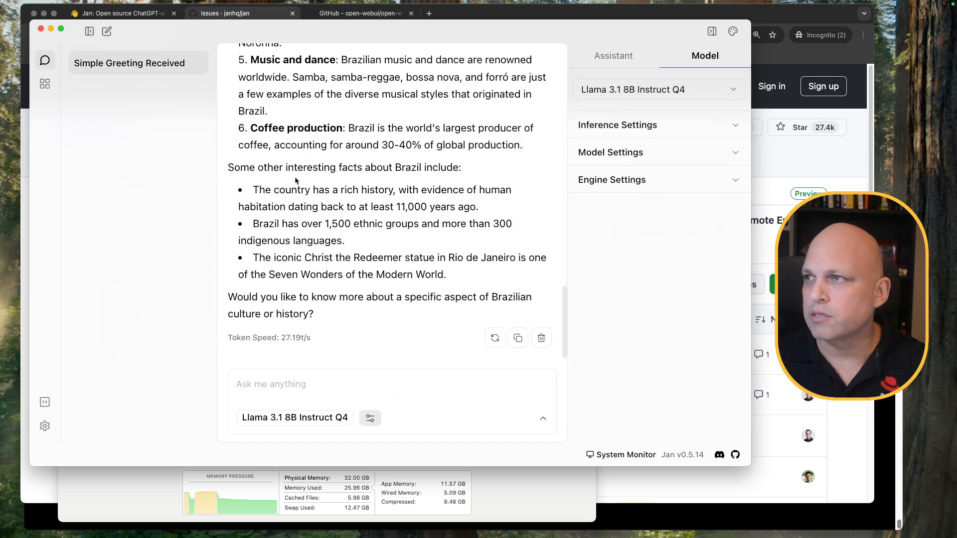
# In the local API server settings, switch the host to 127.0.0.1 and back to 0.0.0.0
pyautogui.click(46, 404)
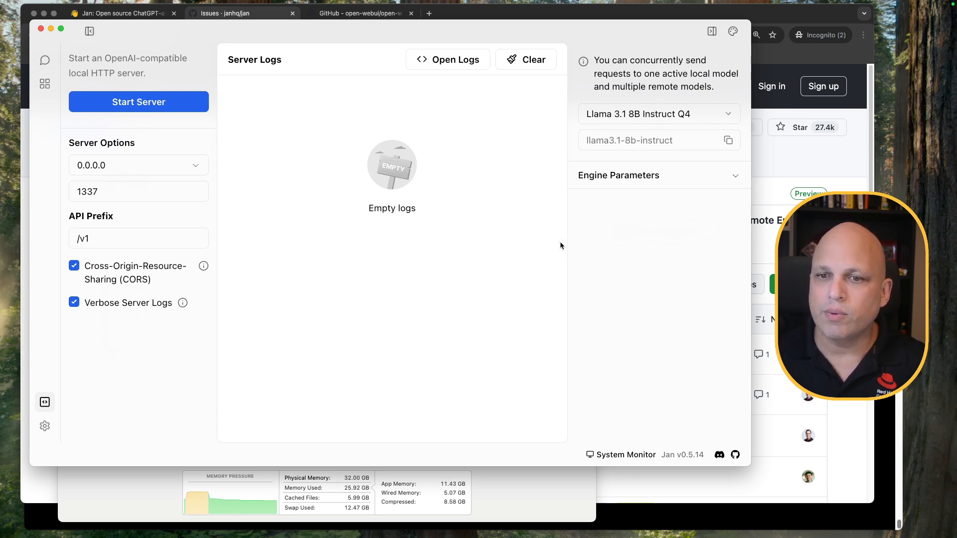
pyautogui.click(181, 166)
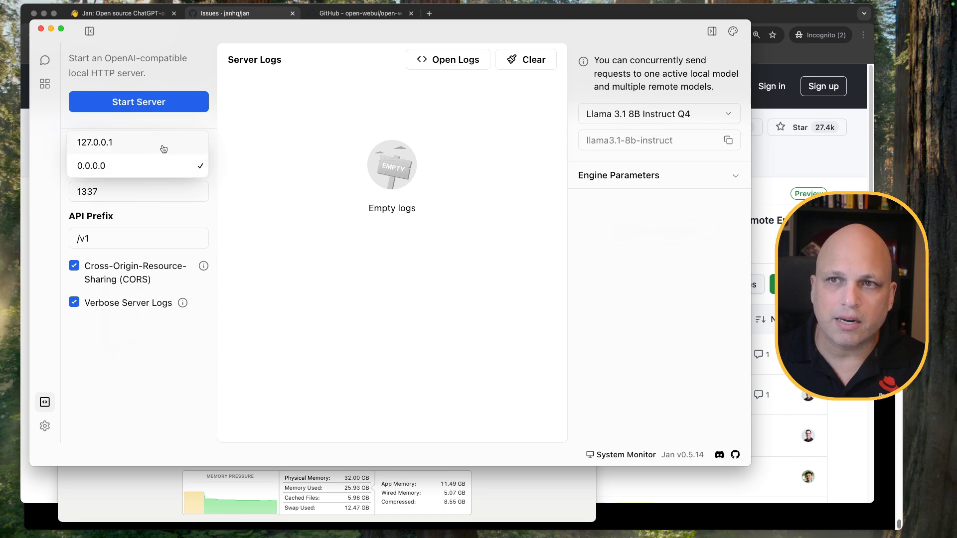
pyautogui.click(161, 149)
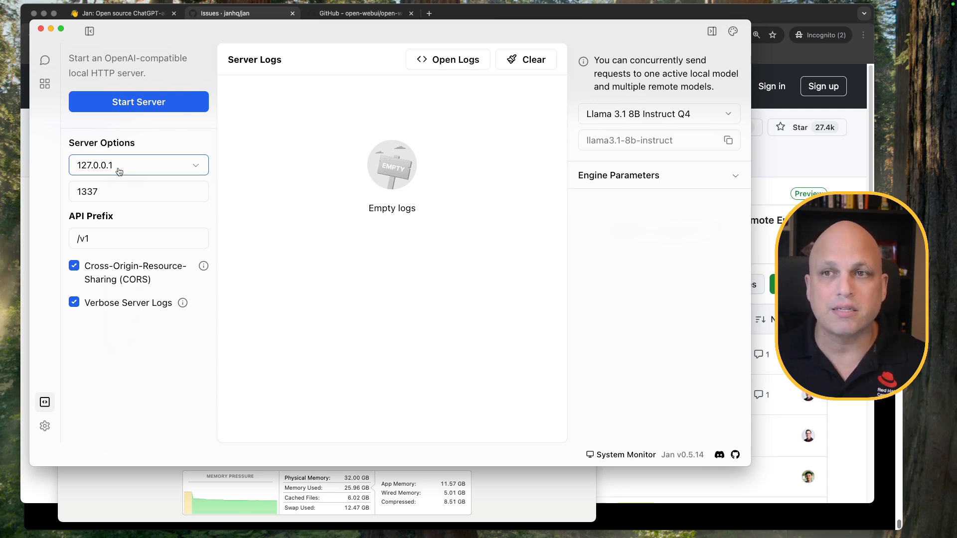
pyautogui.click(119, 172)
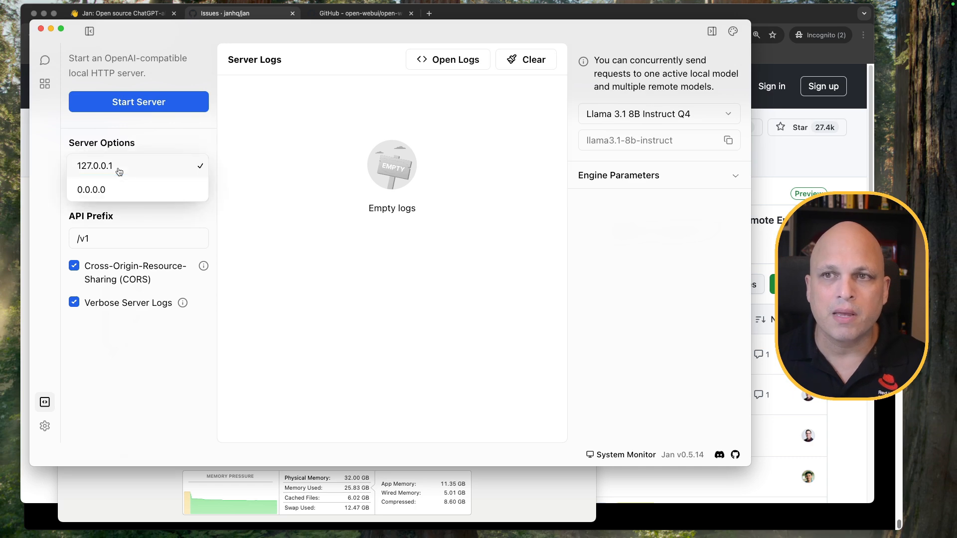
pyautogui.click(135, 188)
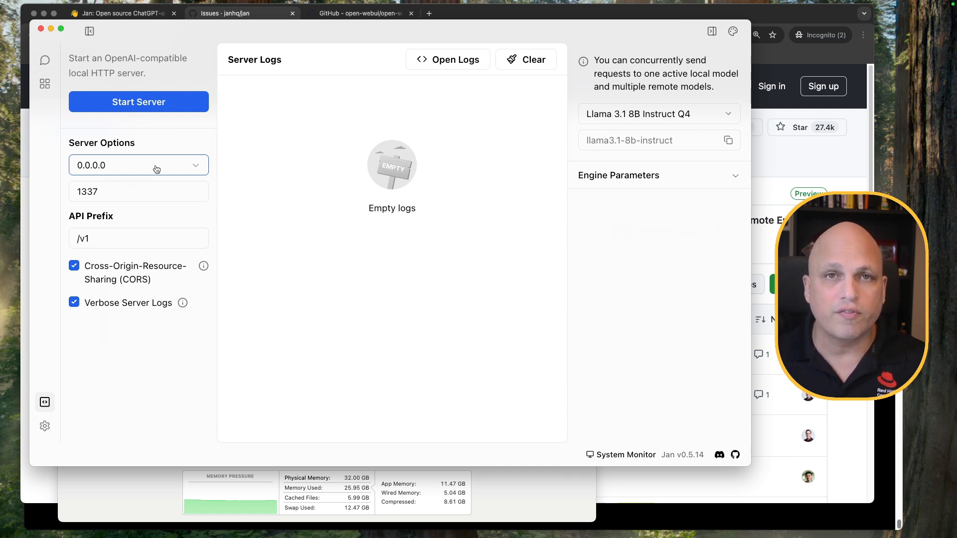
# Check the port 1337 and /v1 prefix, then start the local API server
pyautogui.click(101, 192)
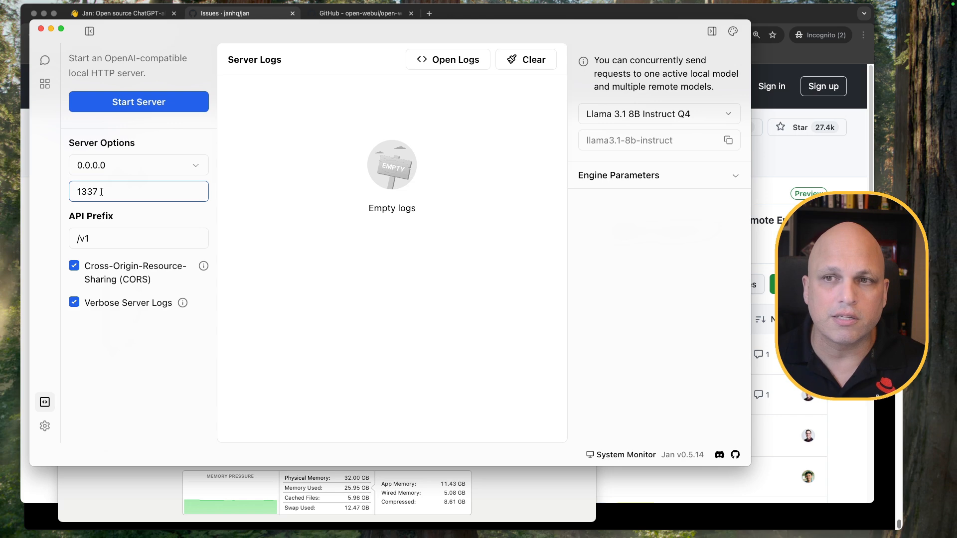
pyautogui.doubleClick(100, 192)
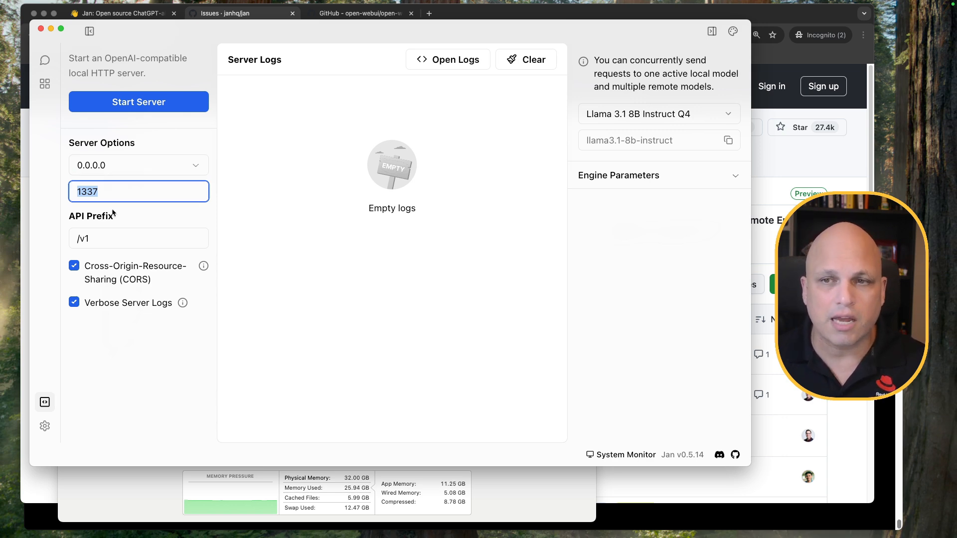
pyautogui.click(115, 237)
pyautogui.moveTo(115, 238); pyautogui.dragTo(60, 241)
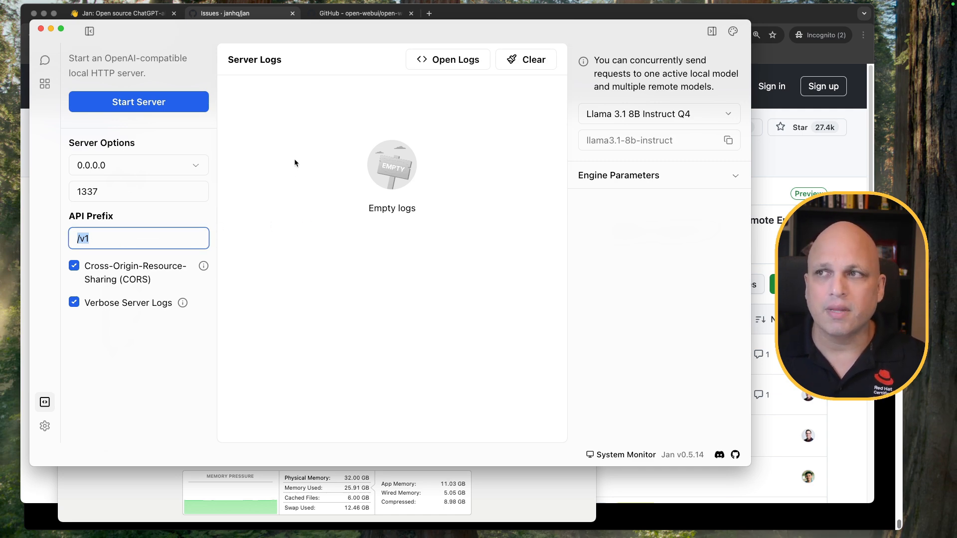
pyautogui.click(159, 102)
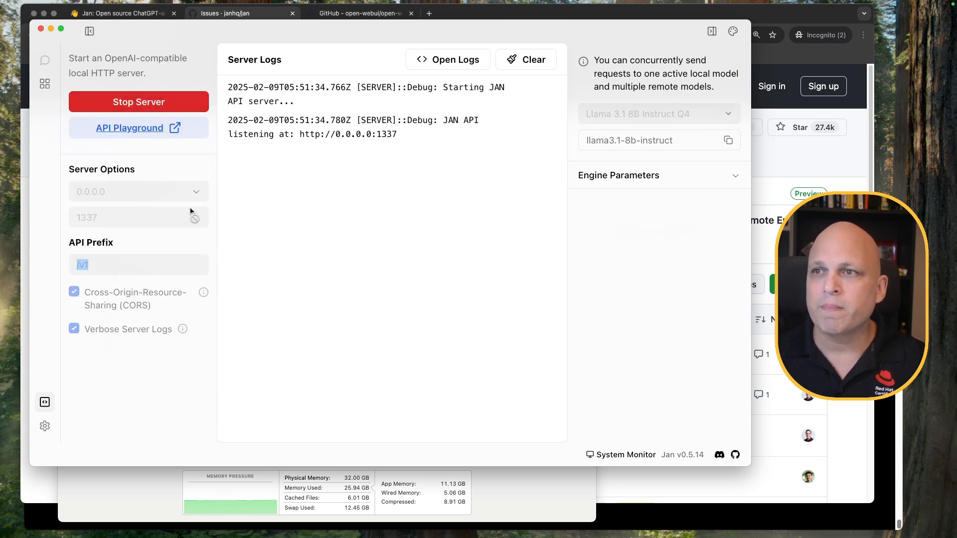
pyautogui.moveTo(404, 135); pyautogui.dragTo(301, 137)
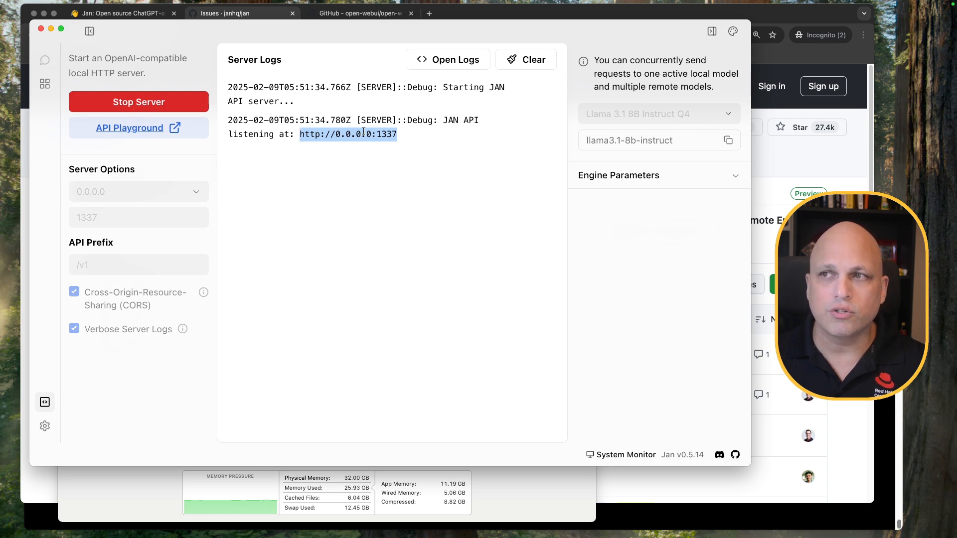
pyautogui.click(353, 188)
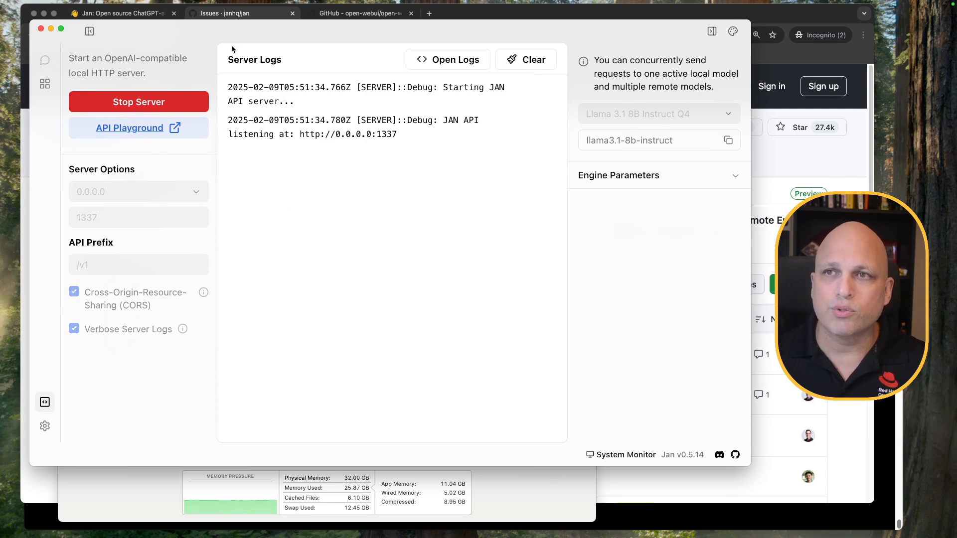
pyautogui.moveTo(246, 31); pyautogui.dragTo(227, 28)
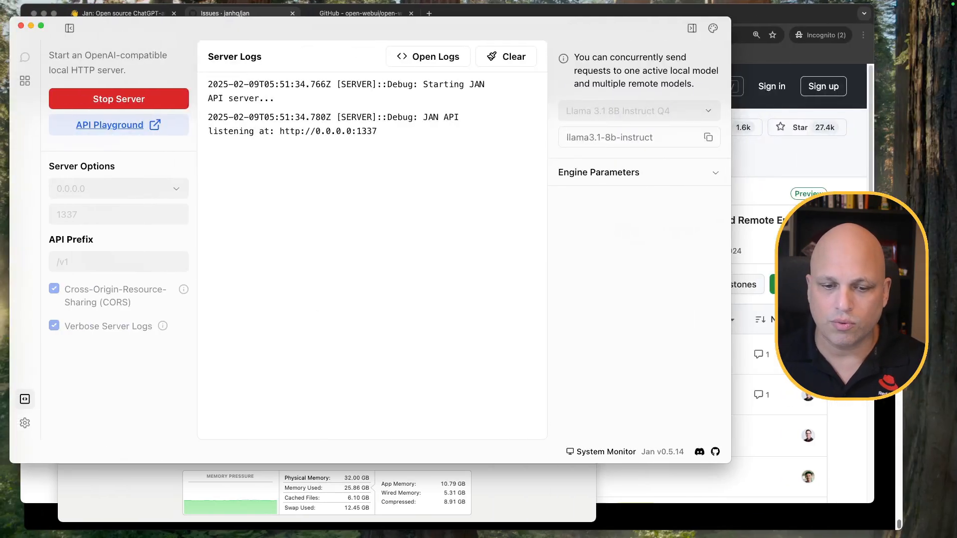
pyautogui.moveTo(341, 84); pyautogui.dragTo(472, 19)
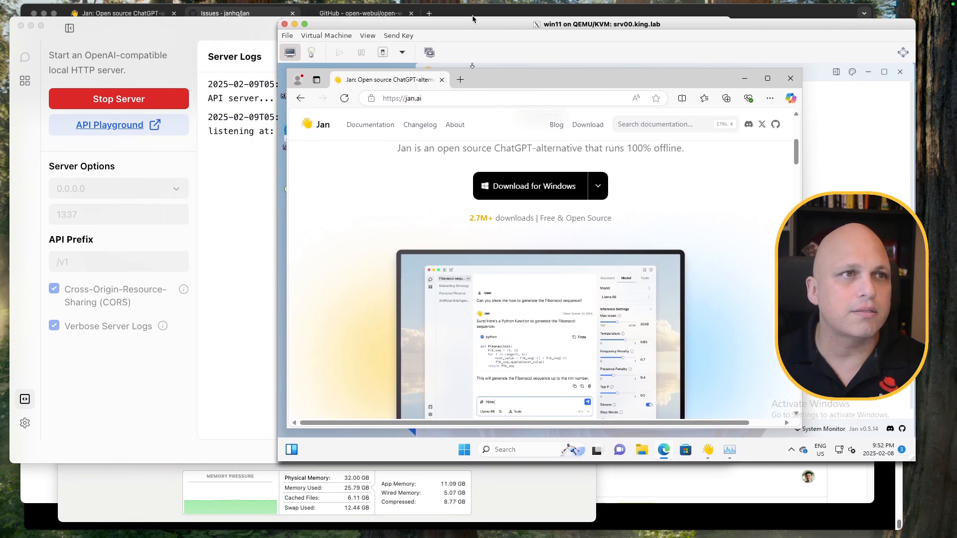
pyautogui.moveTo(214, 26); pyautogui.dragTo(121, 46)
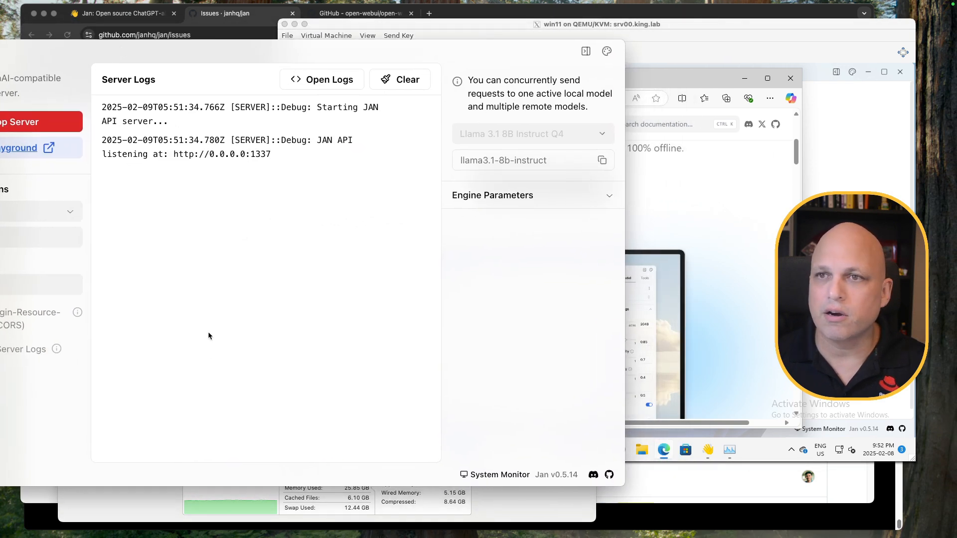
pyautogui.moveTo(225, 47); pyautogui.dragTo(314, 46)
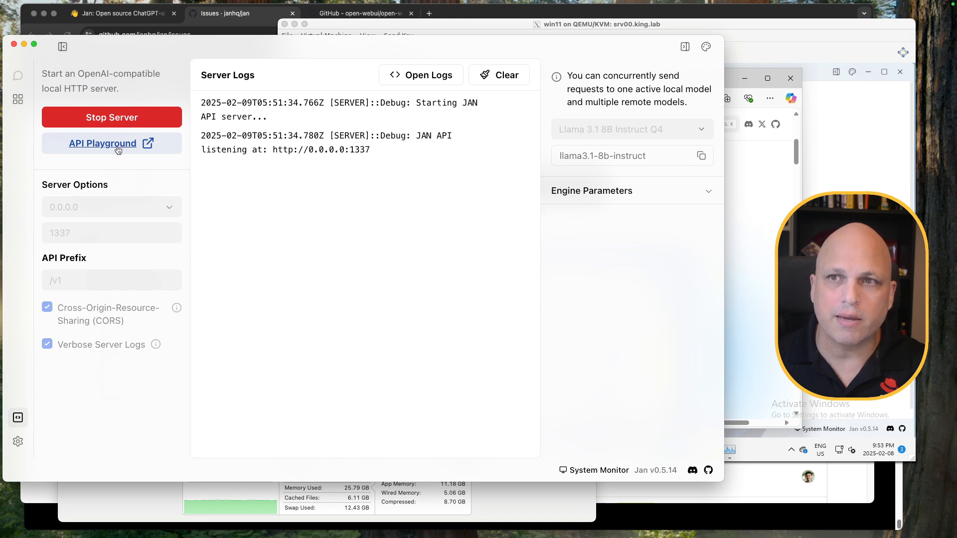
pyautogui.moveTo(273, 150); pyautogui.dragTo(375, 155)
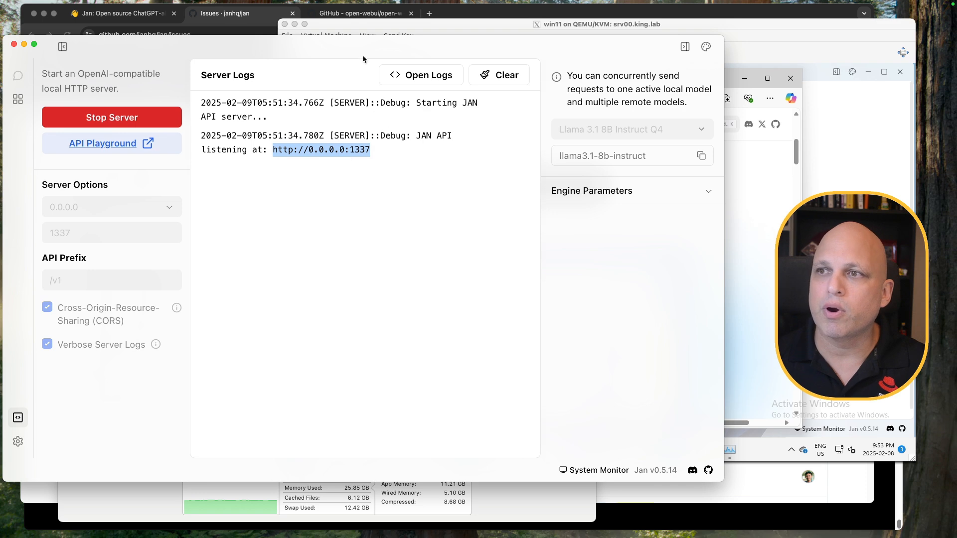
# Open localhost:1337 in a new Chrome incognito tab to load the Cortex API Swagger UI
pyautogui.click(471, 15)
pyautogui.click(429, 13)
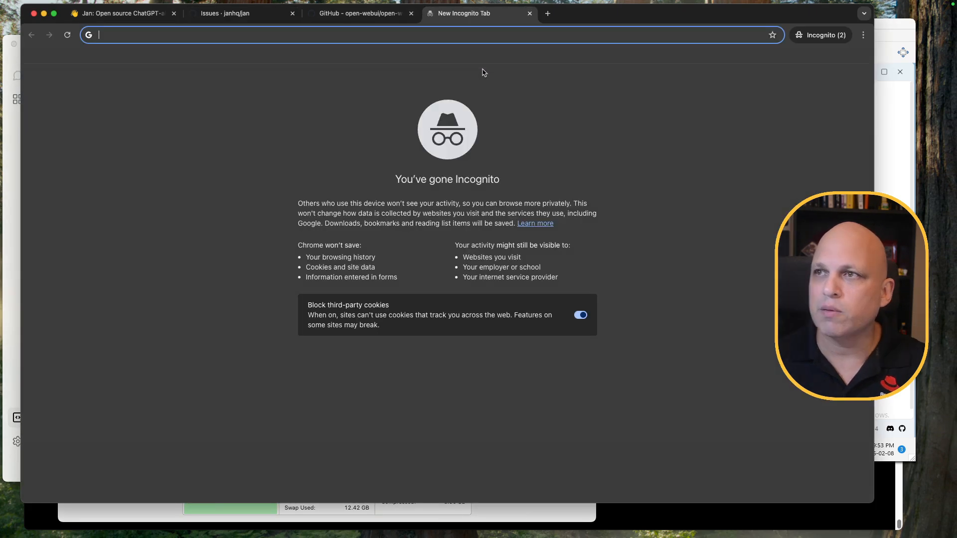
pyautogui.write('locall')
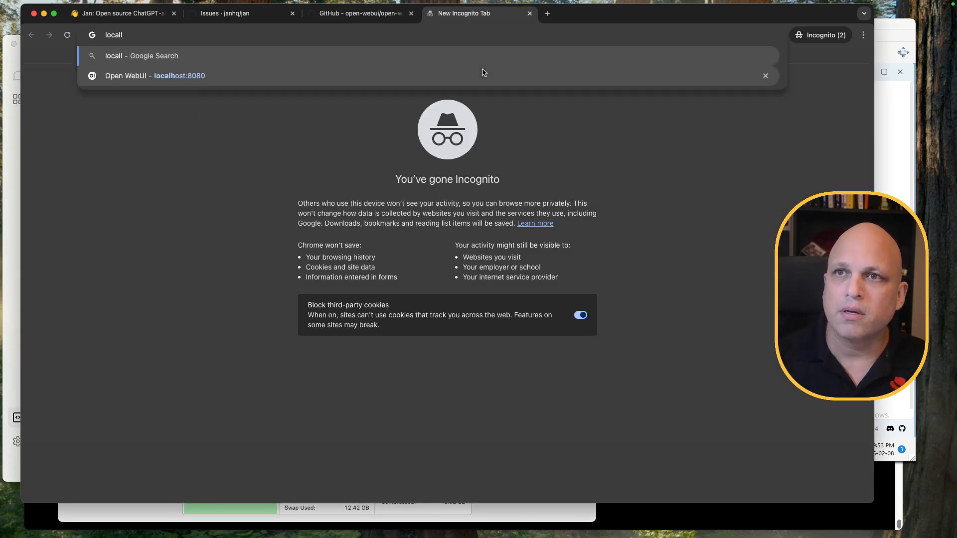
pyautogui.press('BackSpace')
pyautogui.write('host:8')
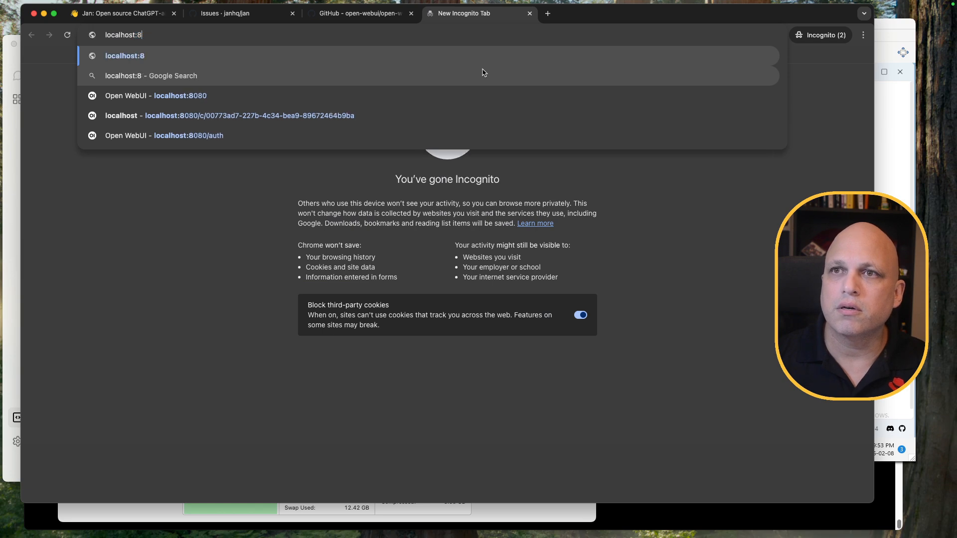
pyautogui.press('BackSpace')
pyautogui.write('1337')
pyautogui.press('Return')
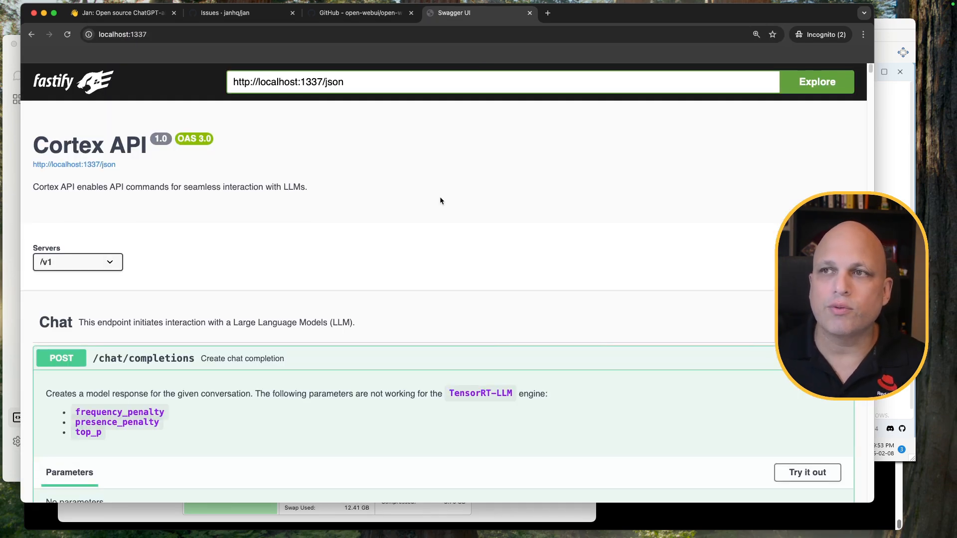
# Put POST /chat/completions into Try it out mode and scroll through its request and responses
pyautogui.scroll(-5, 341, 251)
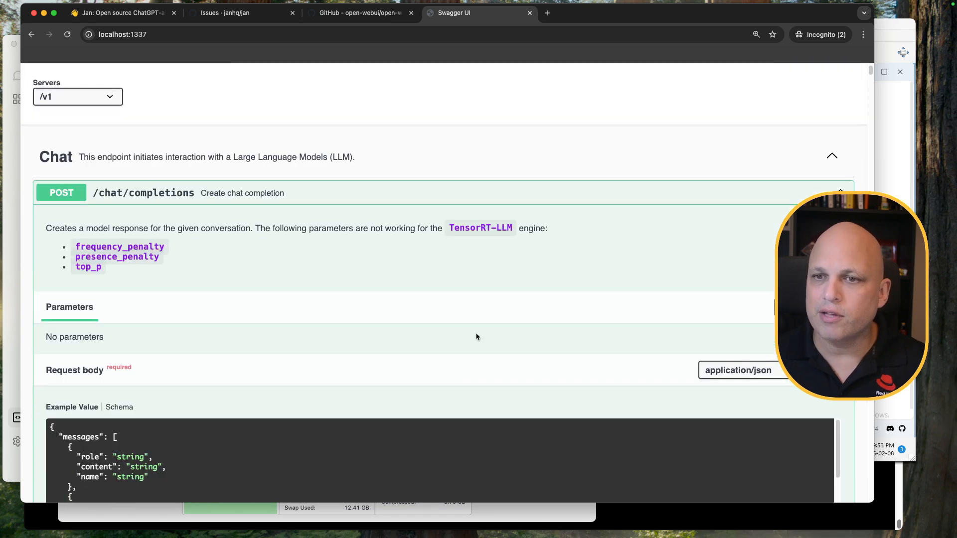
pyautogui.click(782, 307)
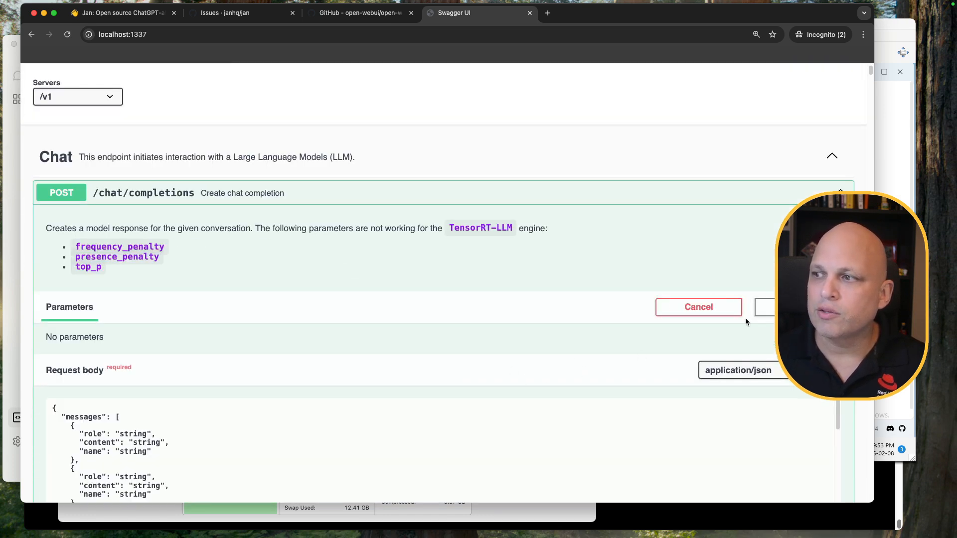
pyautogui.scroll(-10, 399, 322)
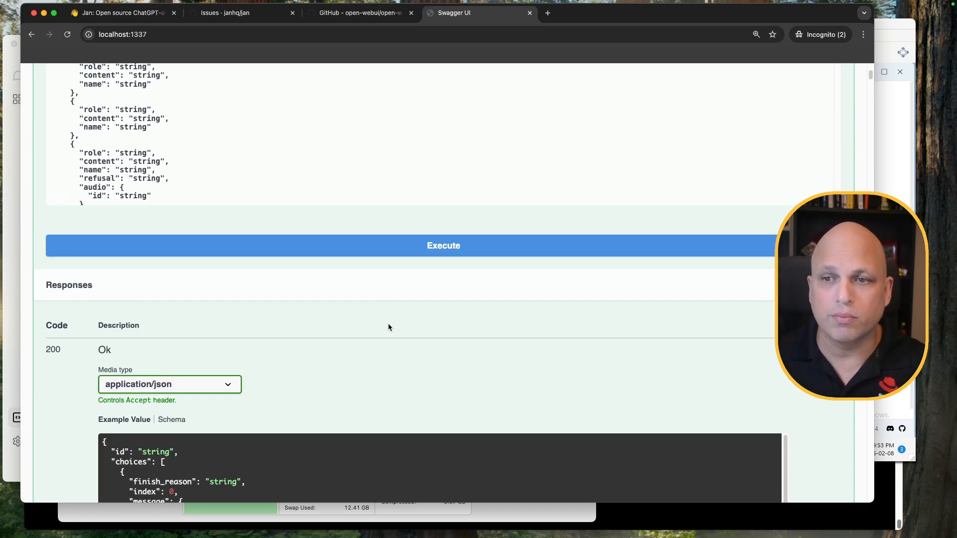
pyautogui.scroll(-4, 388, 327)
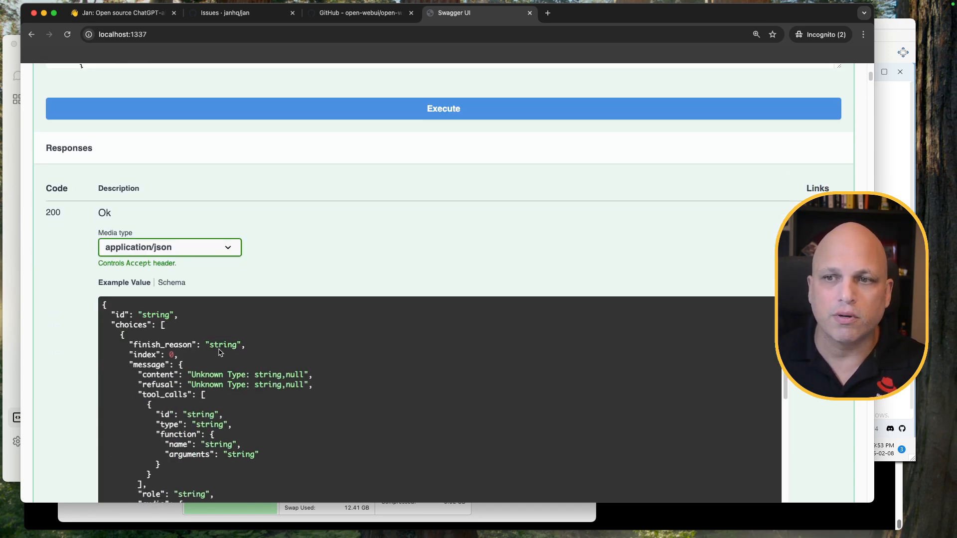
pyautogui.scroll(20, 298, 276)
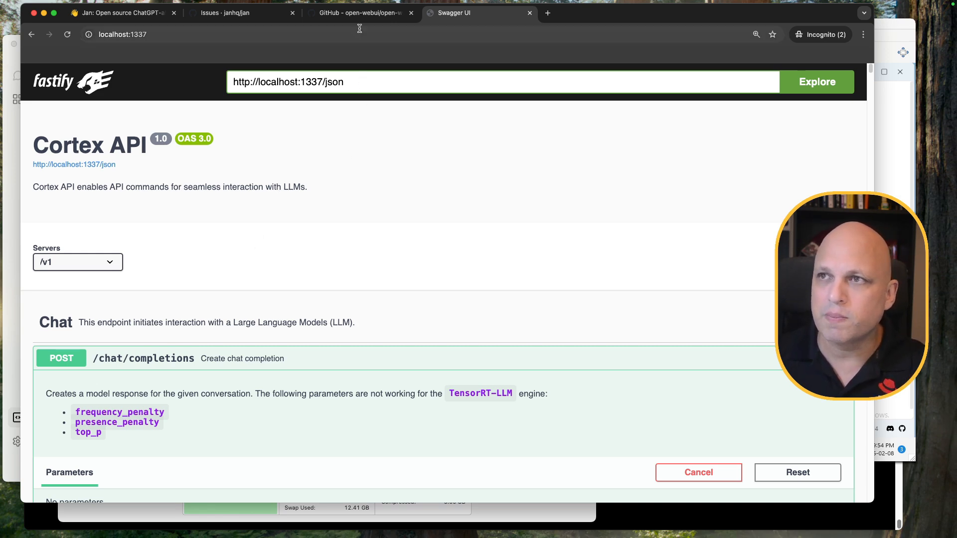
# Switch between the Jan server window and the Cortex API page, then bring the Windows VM forward
pyautogui.click(13, 211)
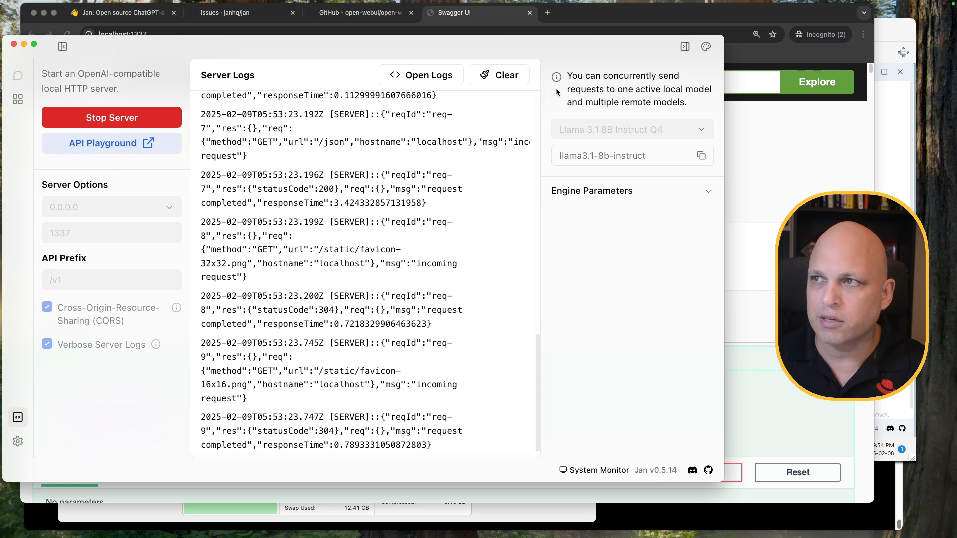
pyautogui.click(742, 72)
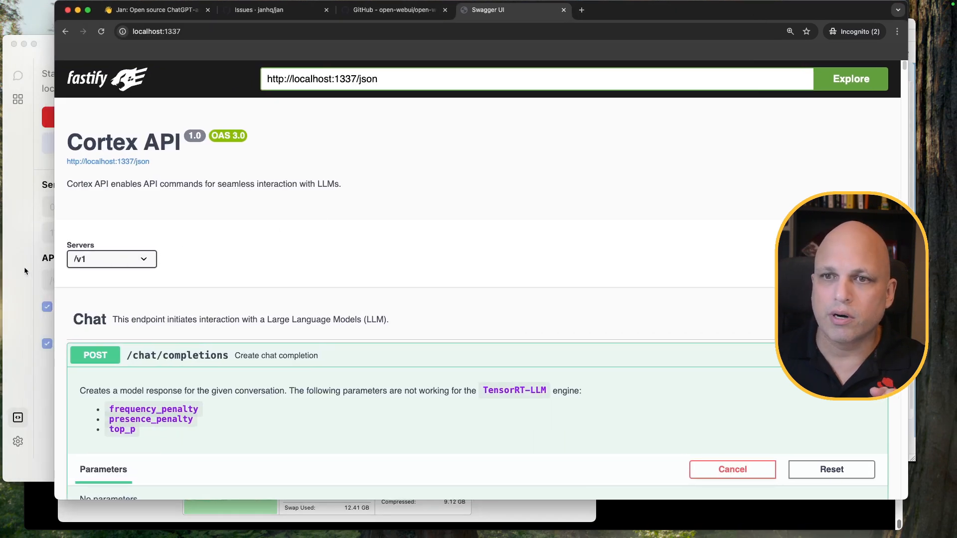
pyautogui.click(25, 270)
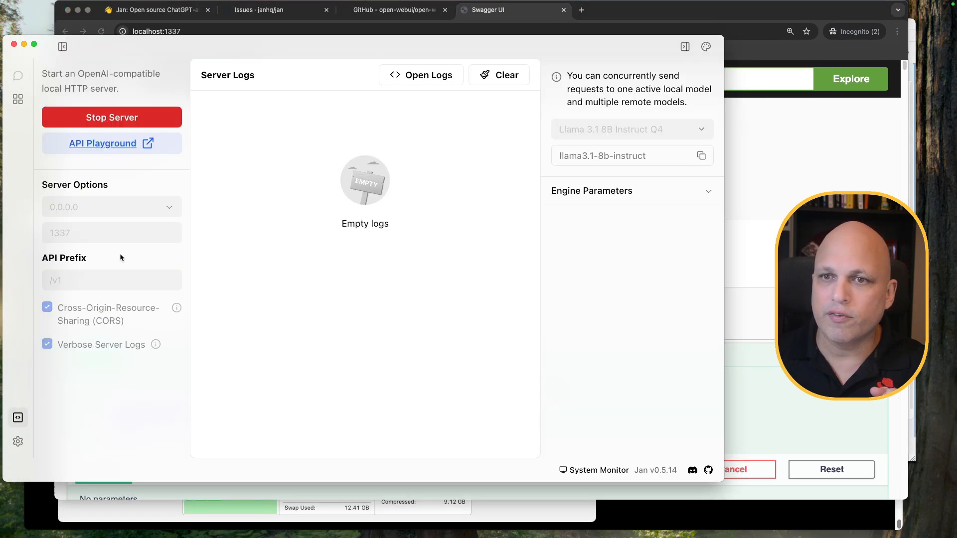
pyautogui.click(913, 106)
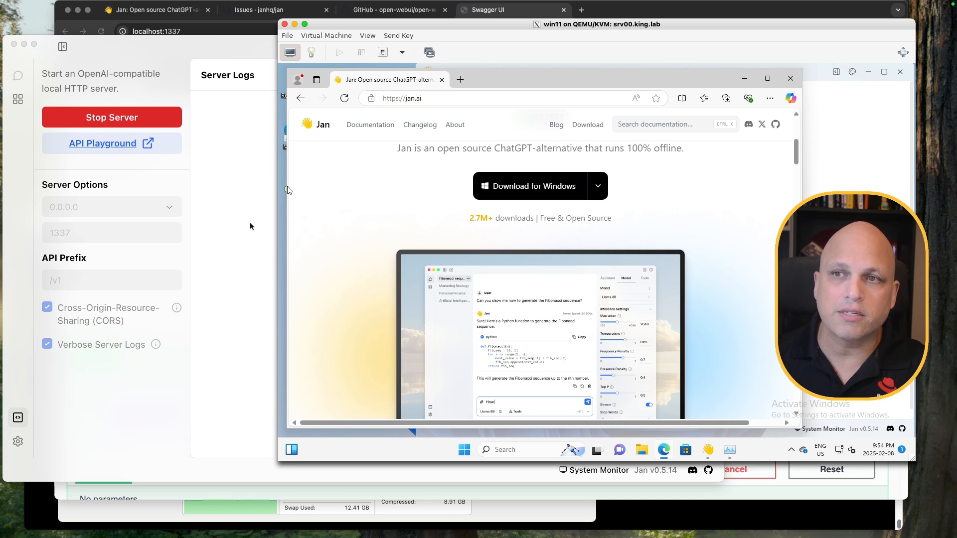
# Review jan.ai's other-platform download options in Edge, then minimize Edge to reveal the VM's Jan app
pyautogui.click(434, 98)
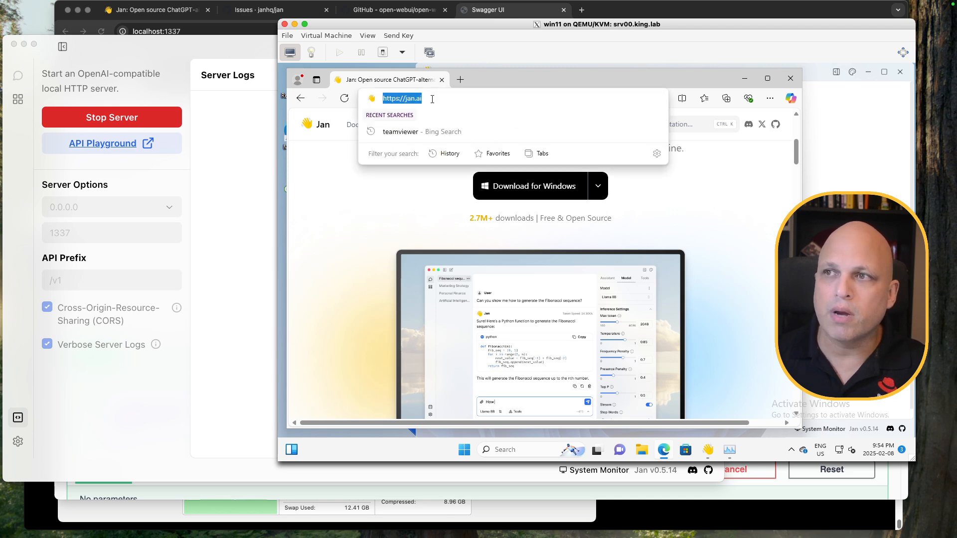
pyautogui.click(683, 228)
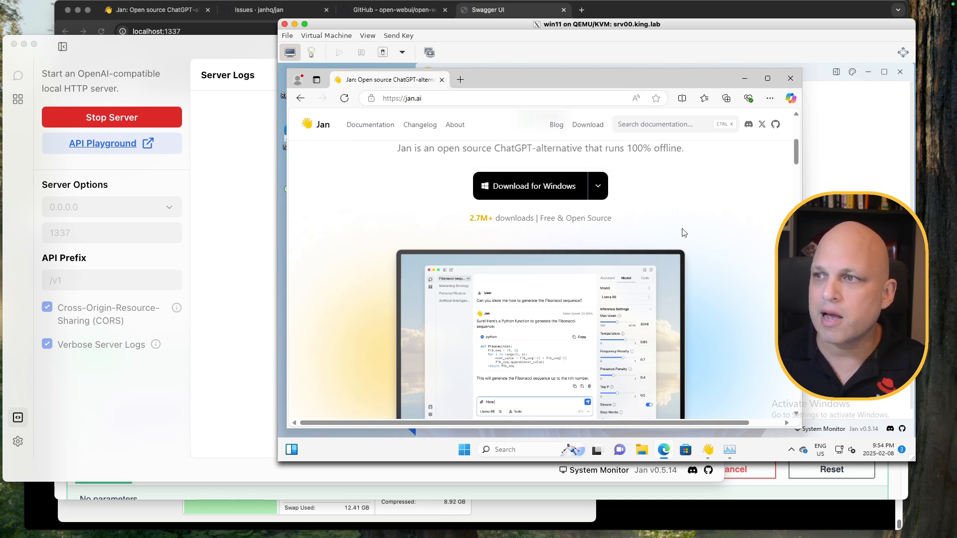
pyautogui.click(598, 190)
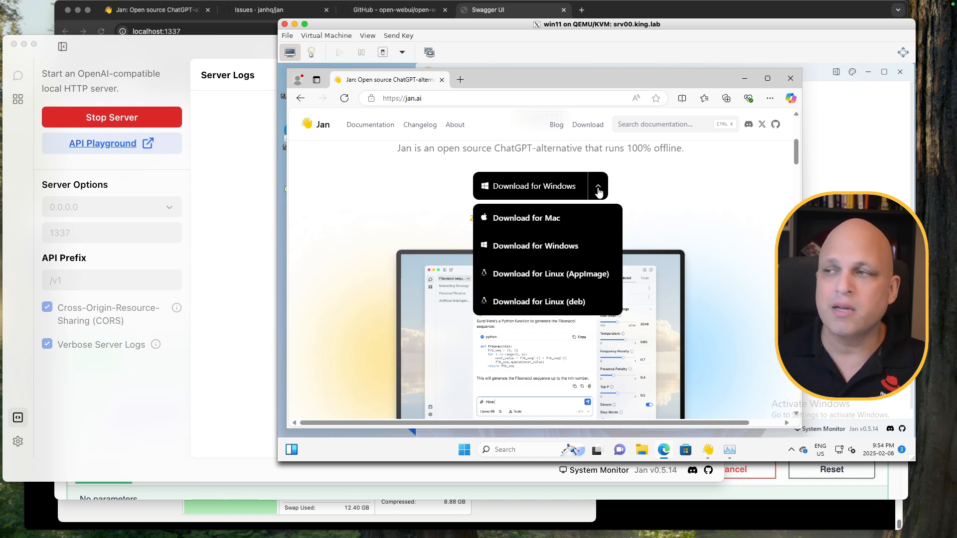
pyautogui.click(714, 203)
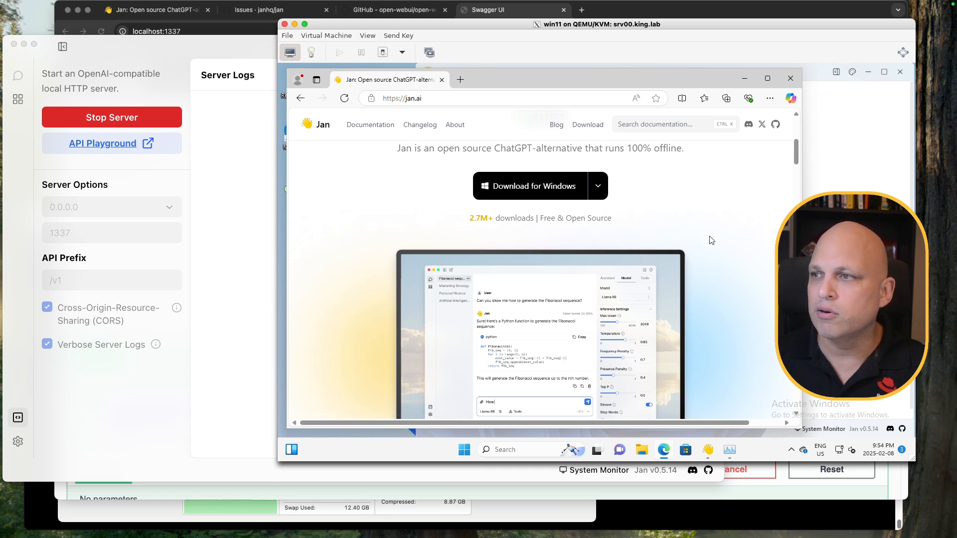
pyautogui.scroll(-10, 711, 240)
pyautogui.scroll(15, 687, 229)
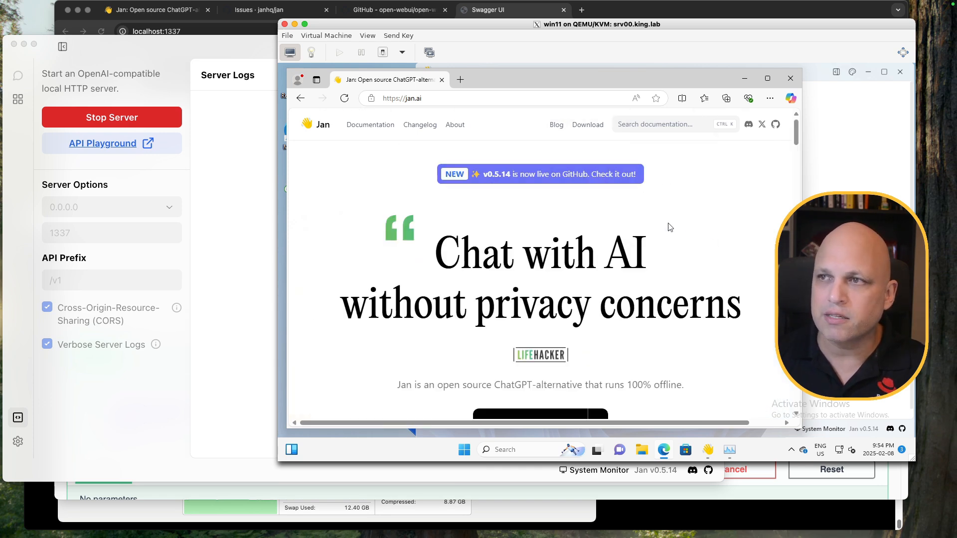
pyautogui.click(746, 79)
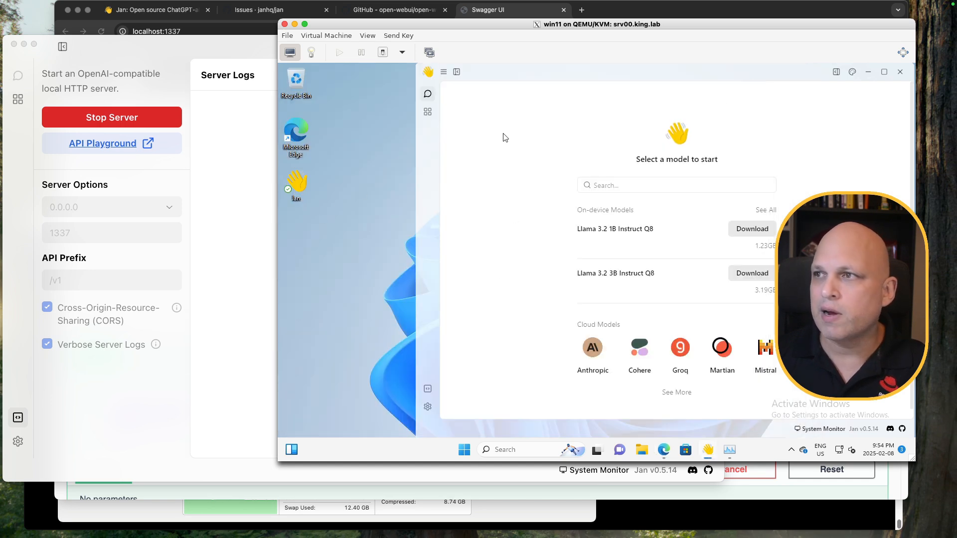
# Download Llama 3.2 1B Instruct Q8 from the Jan Hub inside the VM
pyautogui.moveTo(561, 78); pyautogui.dragTo(502, 75)
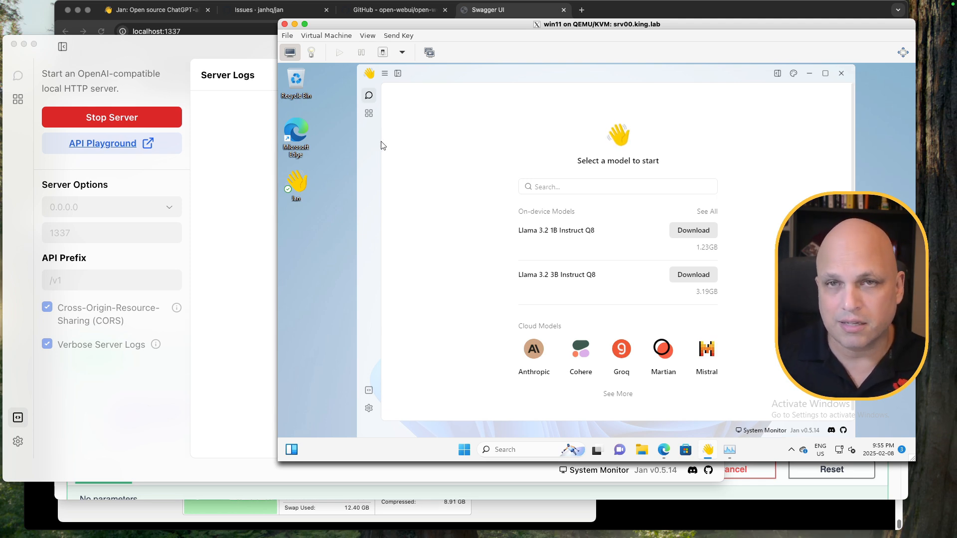
pyautogui.click(370, 115)
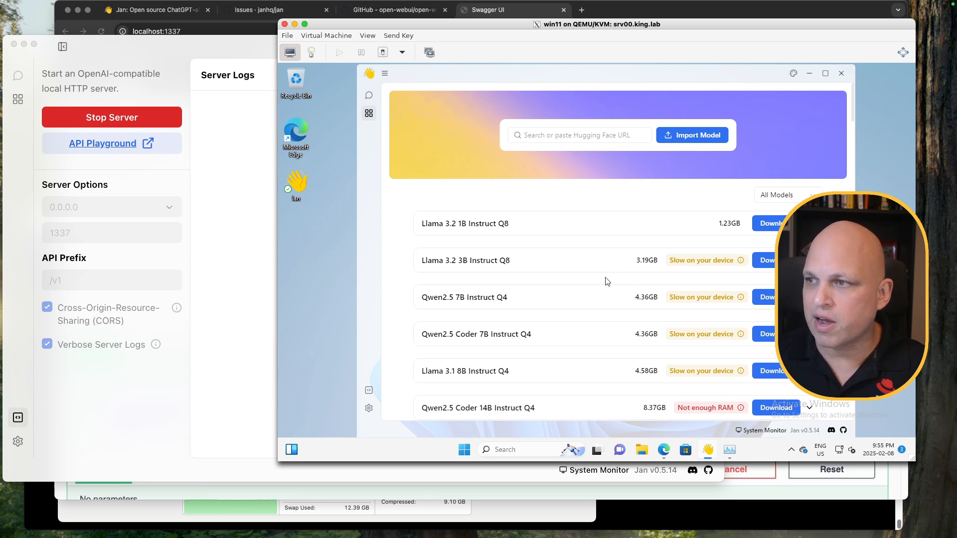
pyautogui.scroll(-10, 608, 282)
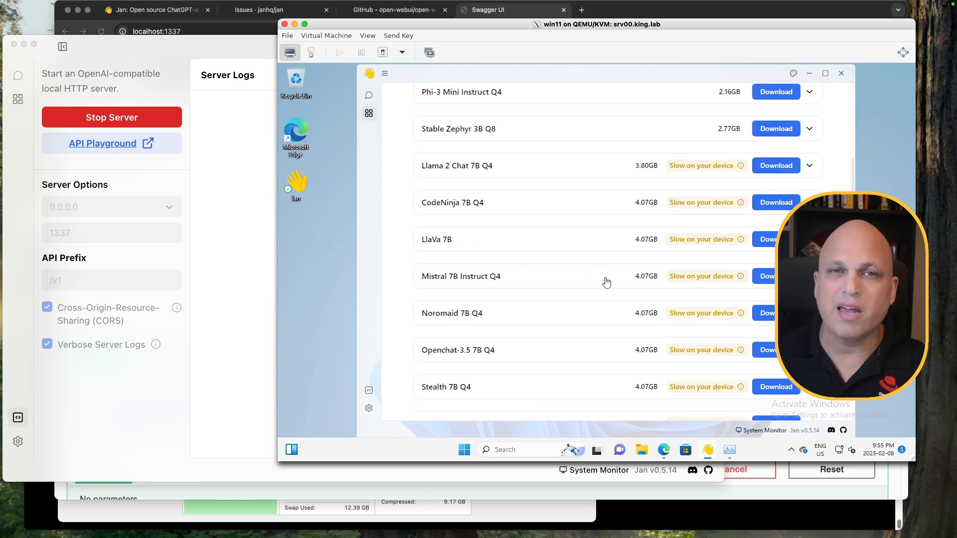
pyautogui.scroll(15, 606, 282)
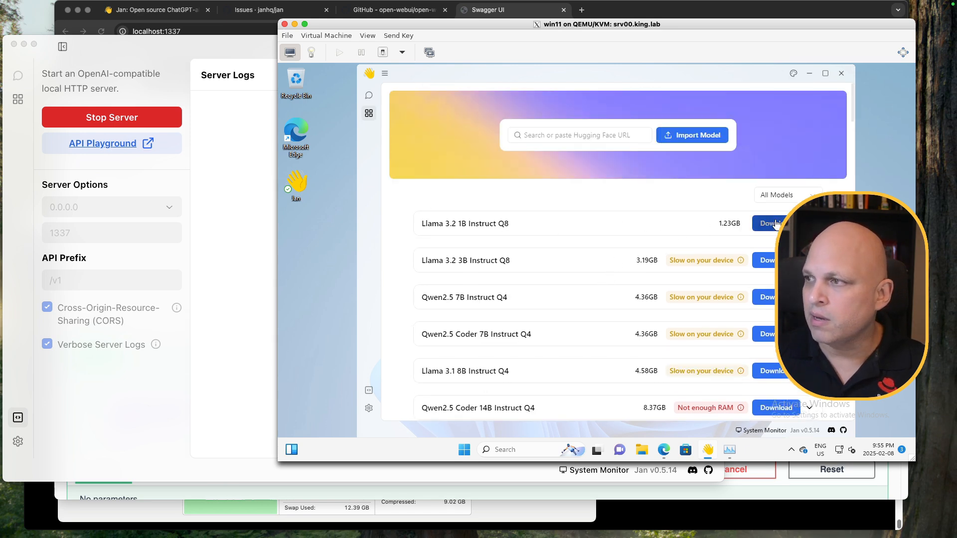
pyautogui.click(699, 226)
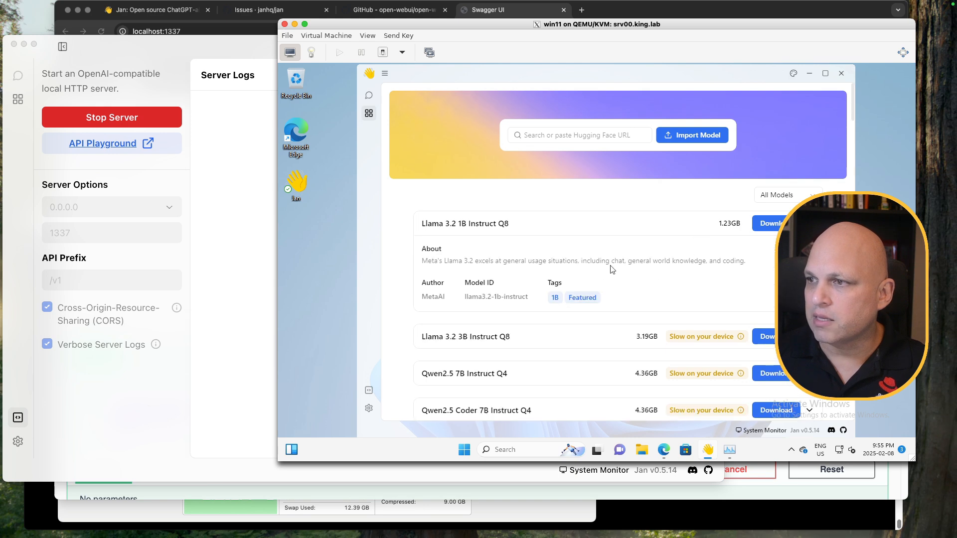
pyautogui.click(774, 228)
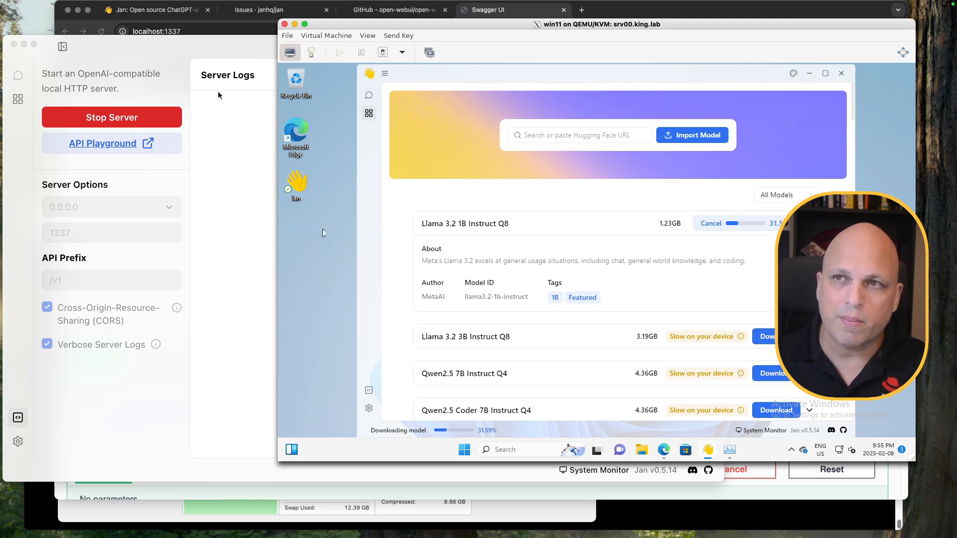
# Once the download completes, start a new thread using Llama 3.2 1B Instruct Q8
pyautogui.click(198, 46)
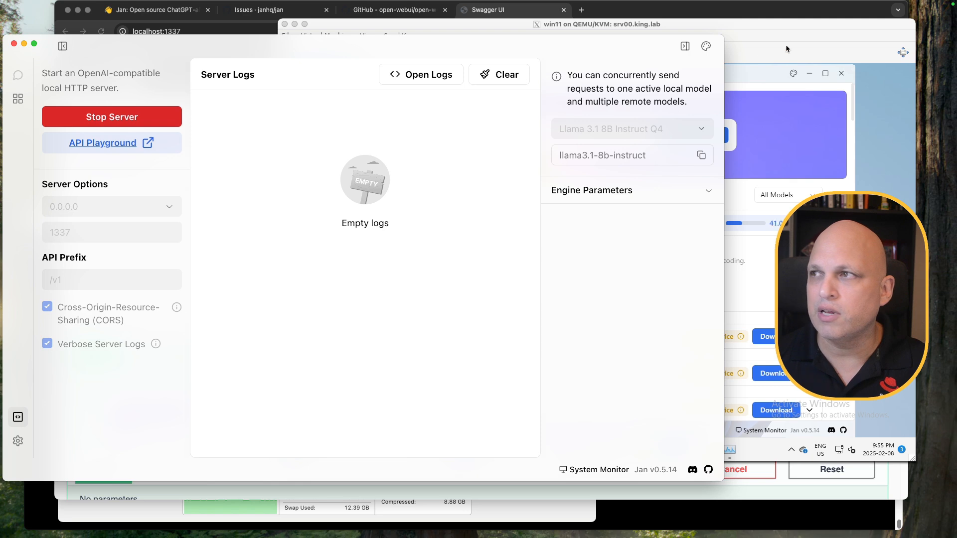
pyautogui.click(786, 23)
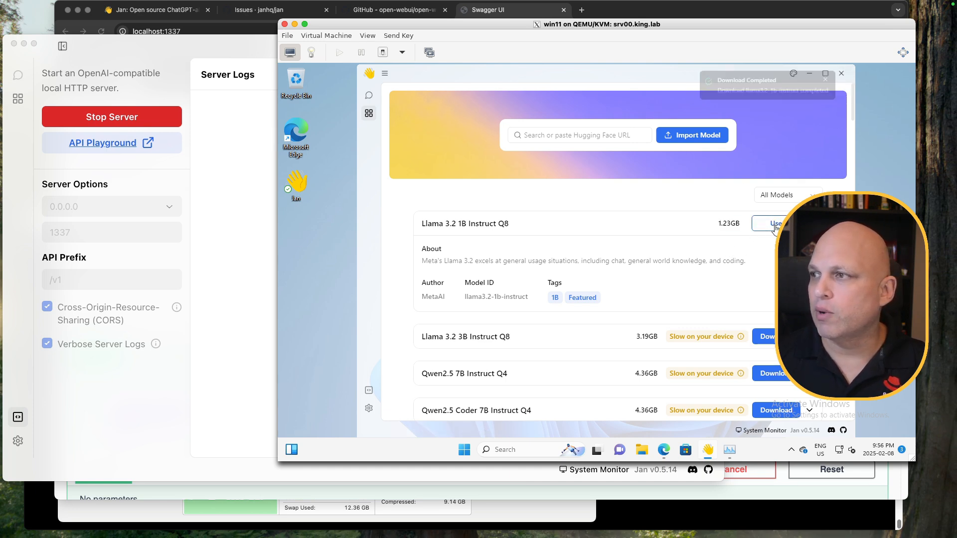
pyautogui.click(775, 225)
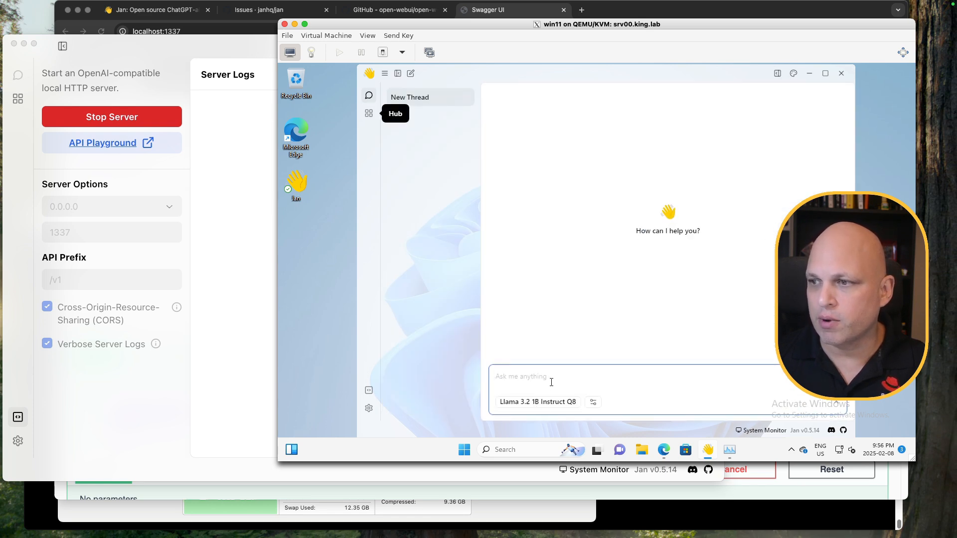
# Send 'hi' to Llama 3.2 1B and place Jan beside Task Manager to watch CPU load
pyautogui.write('hi')
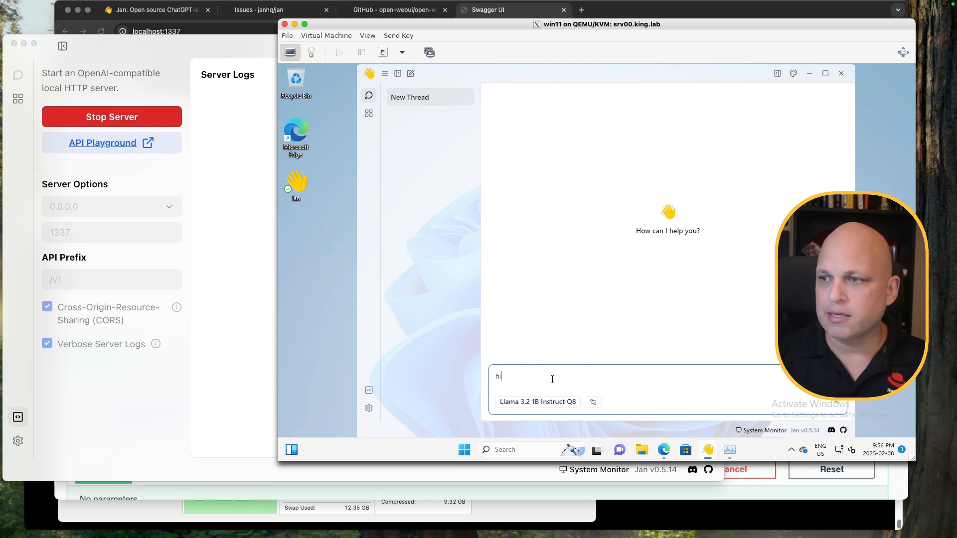
pyautogui.press('Return')
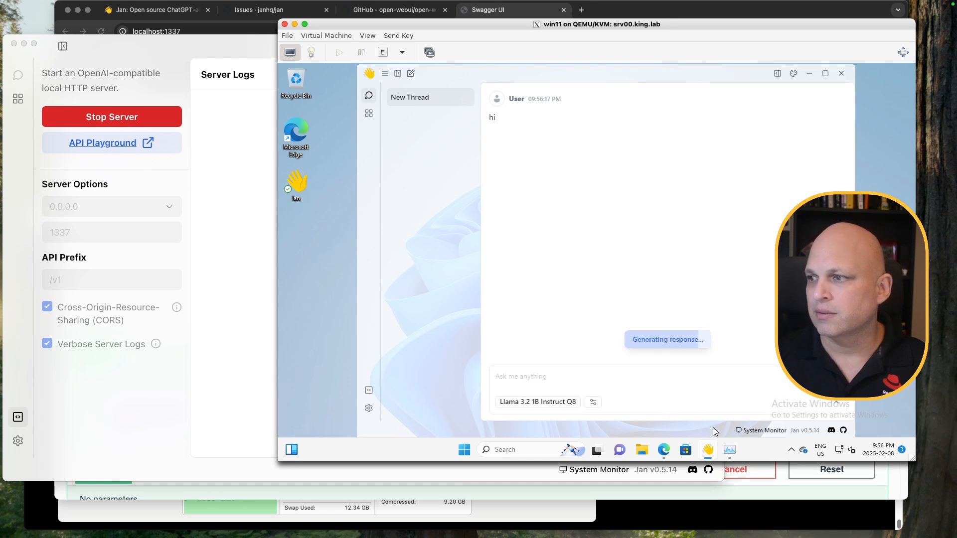
pyautogui.click(728, 451)
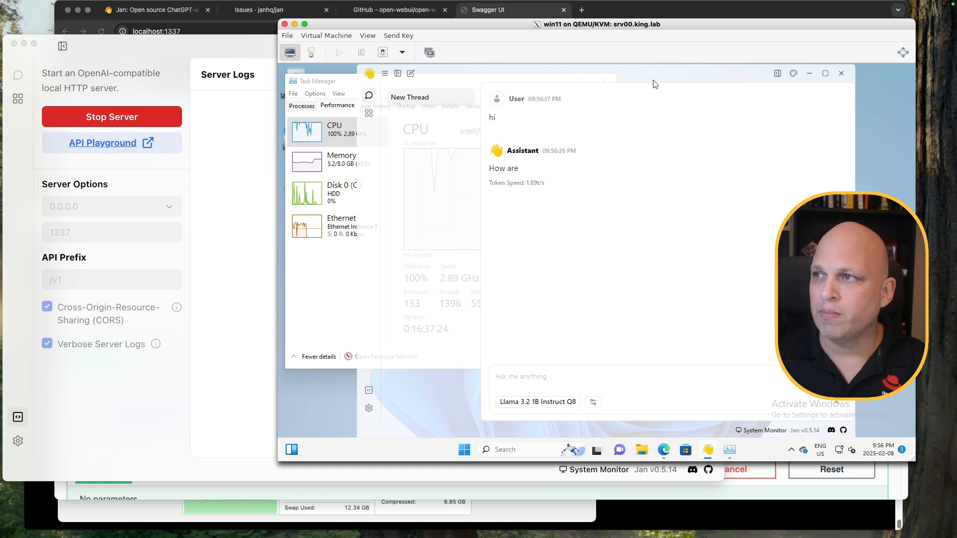
pyautogui.moveTo(655, 81); pyautogui.dragTo(696, 80)
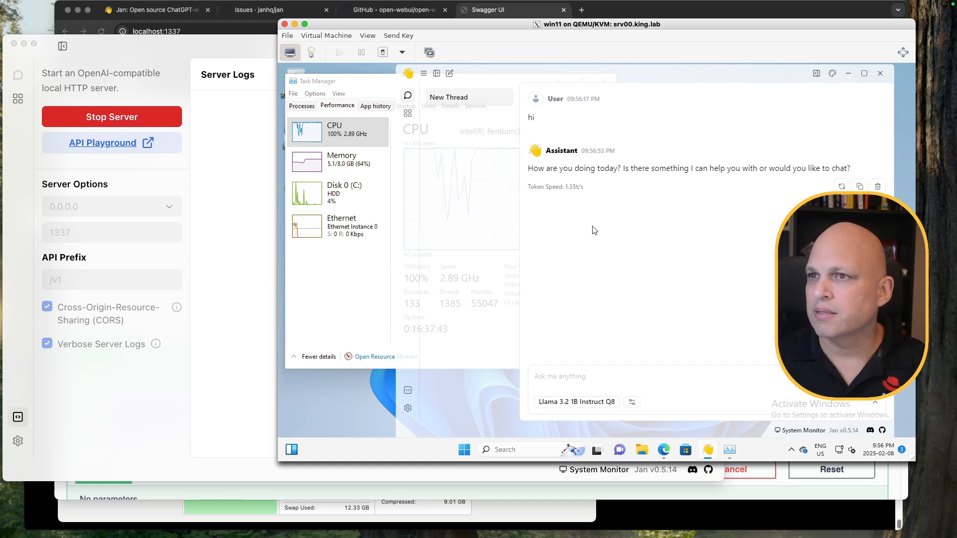
pyautogui.click(608, 372)
# Ask 'tell me something about canada in a few words', then open the Llama 3.2 model's settings menu
pyautogui.write('tell')
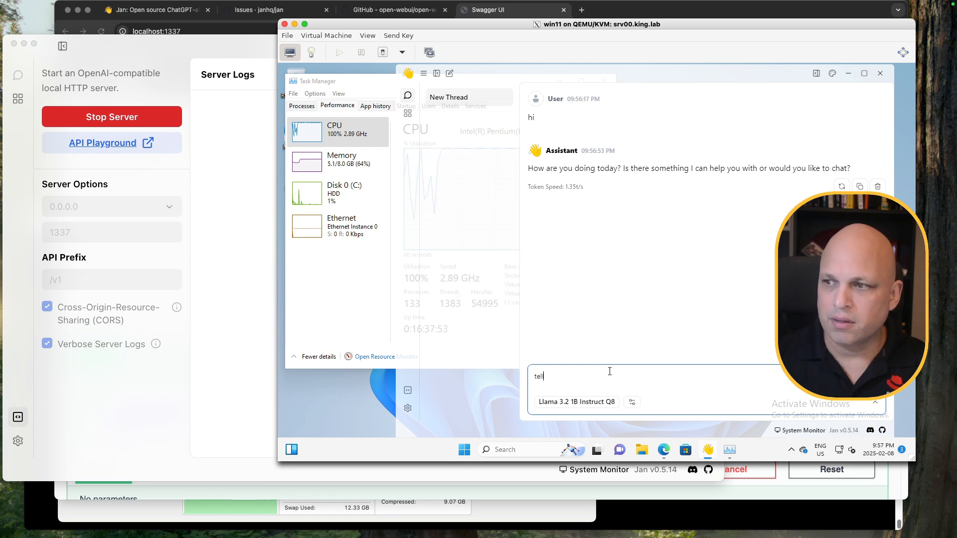
pyautogui.write(' me something ')
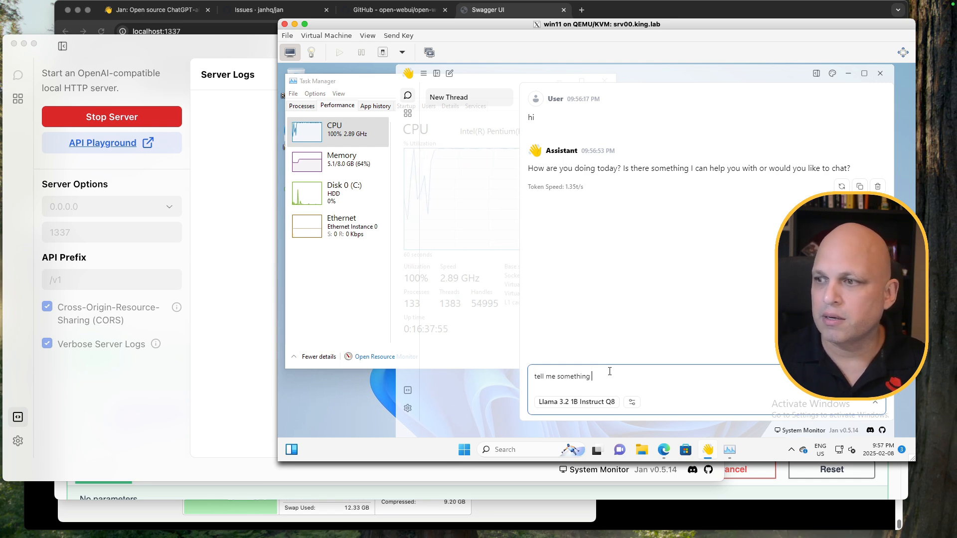
pyautogui.write('about canada ')
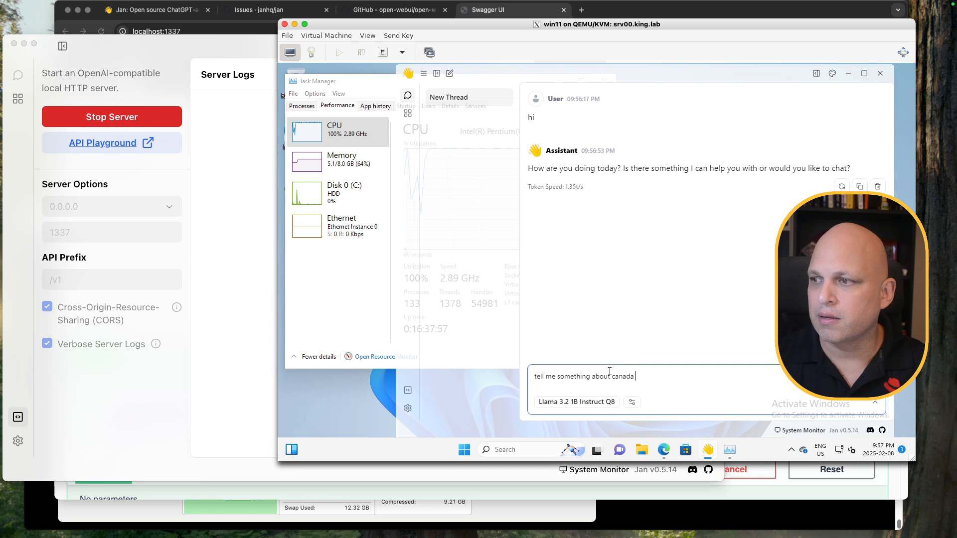
pyautogui.write('in a few words')
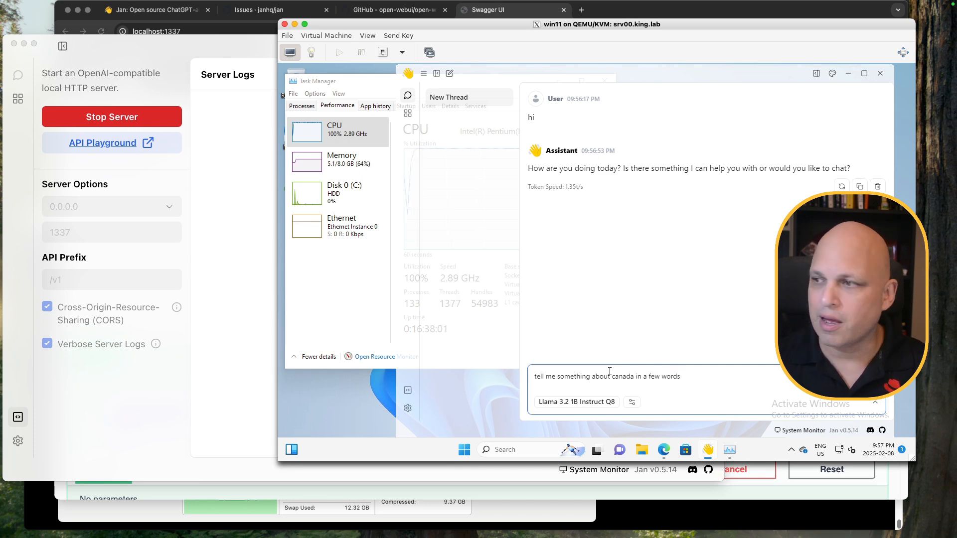
pyautogui.press('Return')
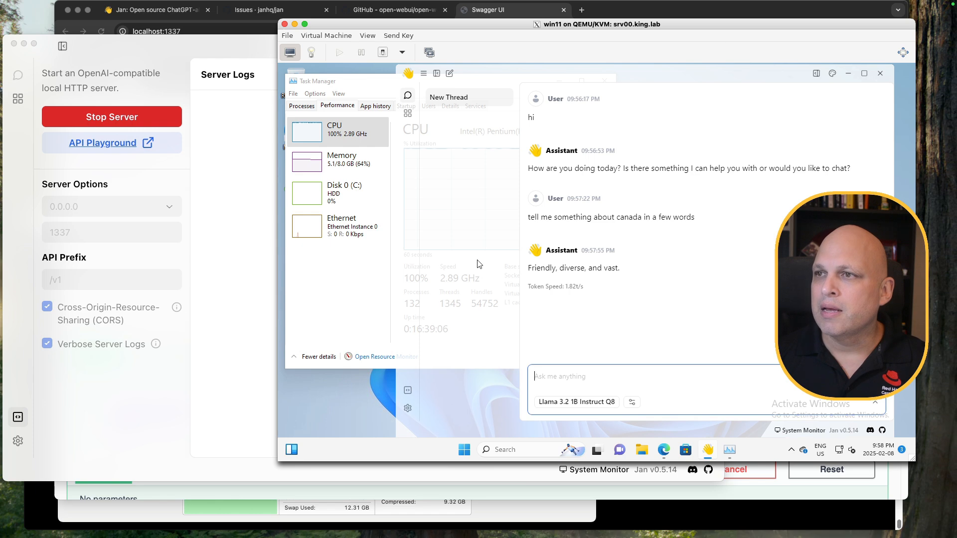
pyautogui.click(412, 407)
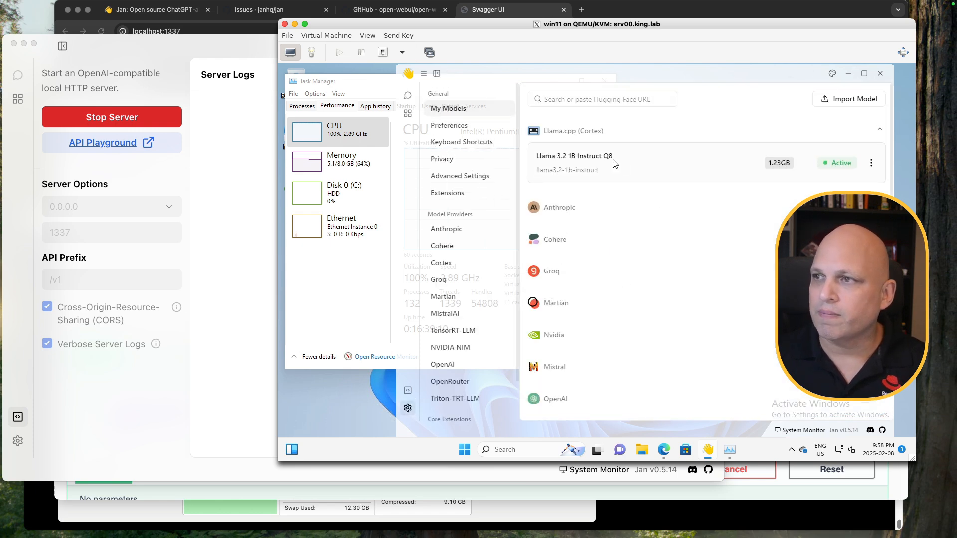
pyautogui.click(871, 162)
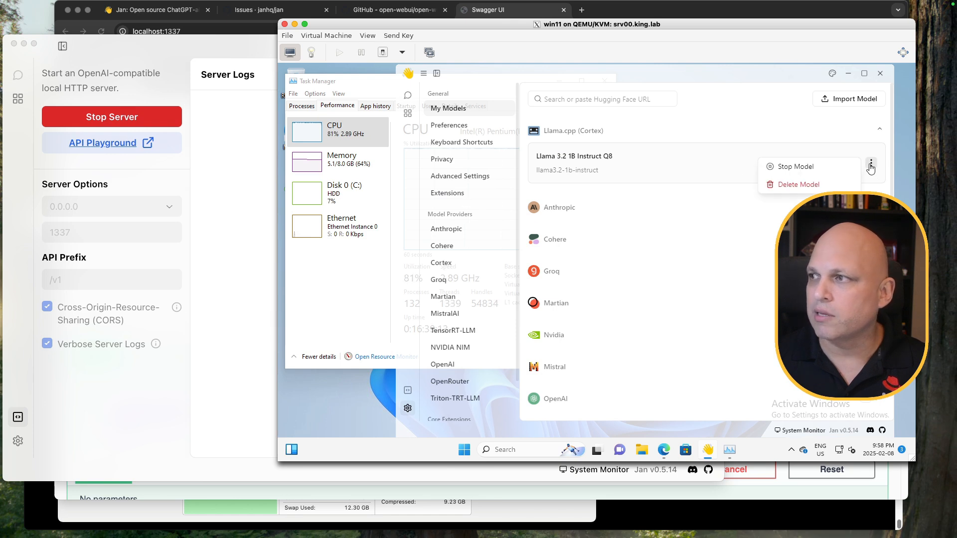
# Stop the Llama 3.2 1B Instruct Q8 model and delete it from My Models
pyautogui.click(816, 168)
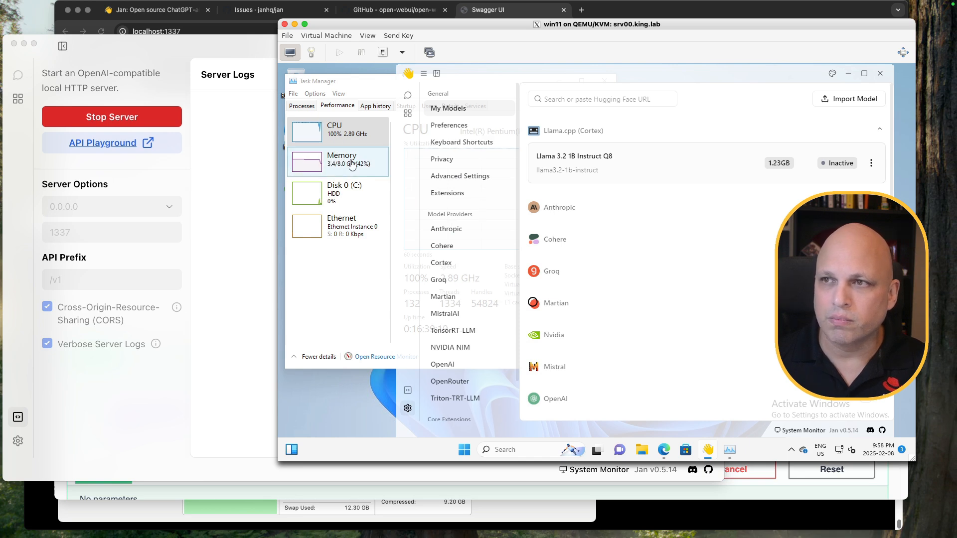
pyautogui.click(870, 165)
pyautogui.click(827, 184)
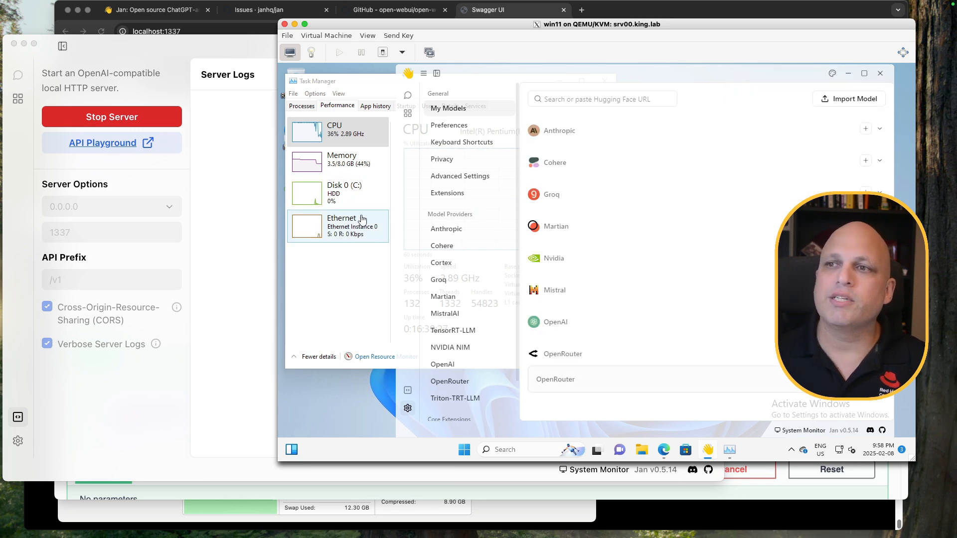
# Minimize Task Manager and return to the Jan chat thread
pyautogui.click(357, 88)
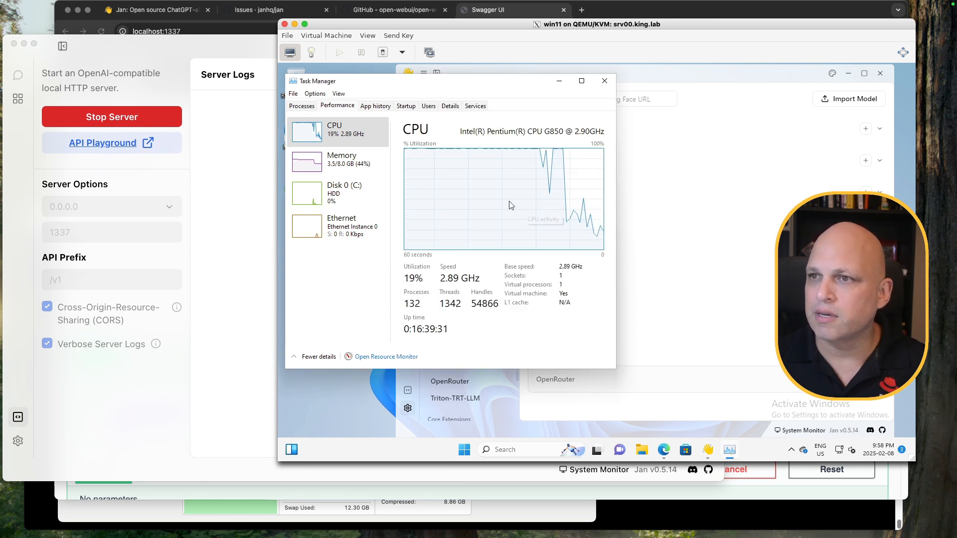
pyautogui.click(662, 91)
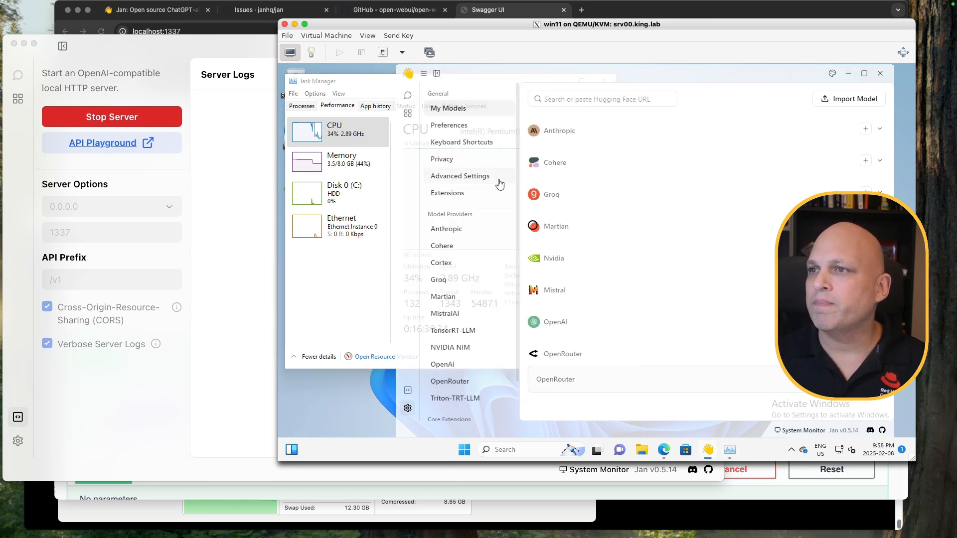
pyautogui.click(357, 82)
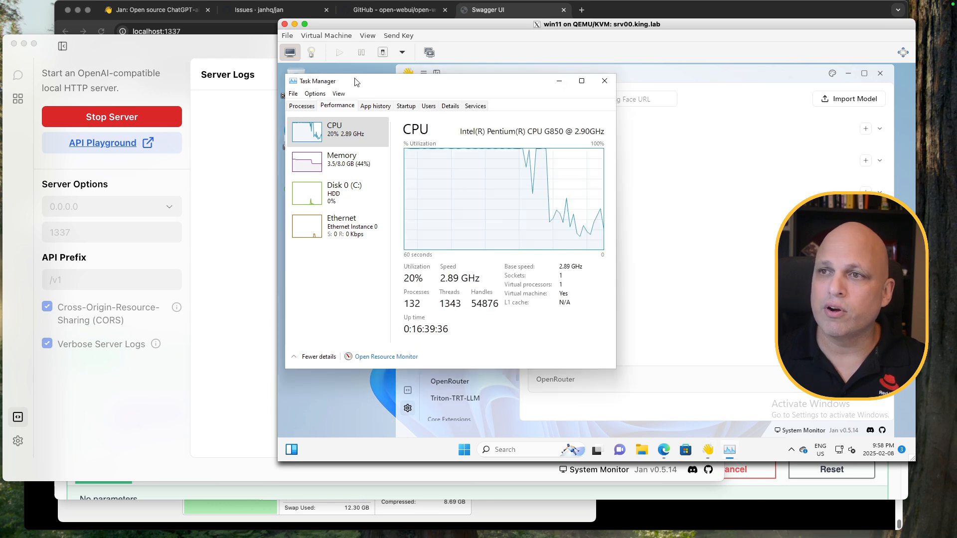
pyautogui.click(557, 85)
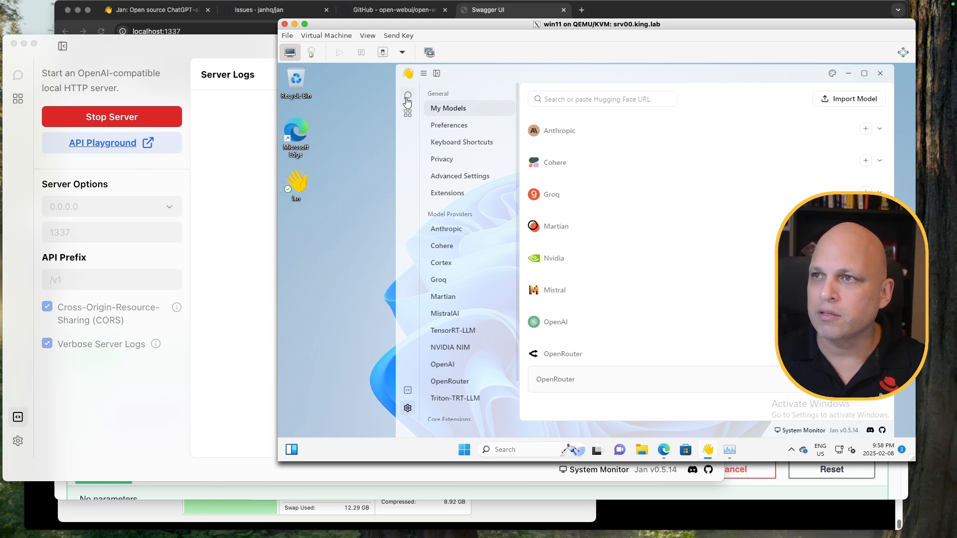
pyautogui.click(406, 99)
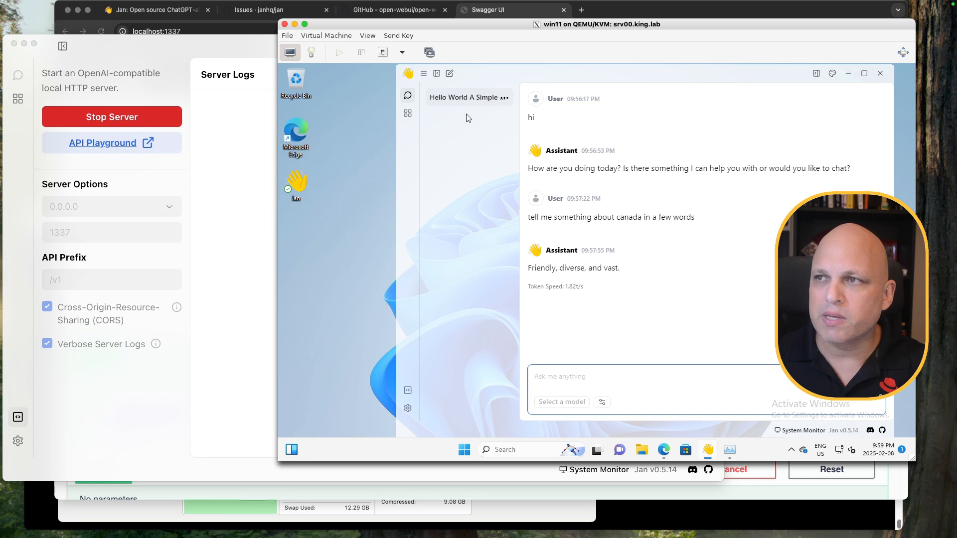
# Show the OpenRouter model provider page in Jan's settings, with the window shifted left
pyautogui.click(410, 410)
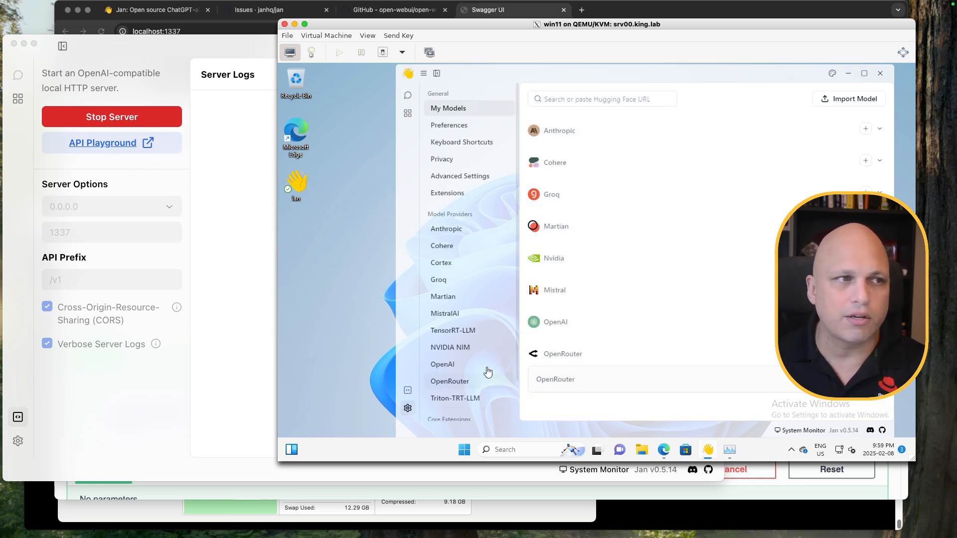
pyautogui.moveTo(603, 80); pyautogui.dragTo(504, 75)
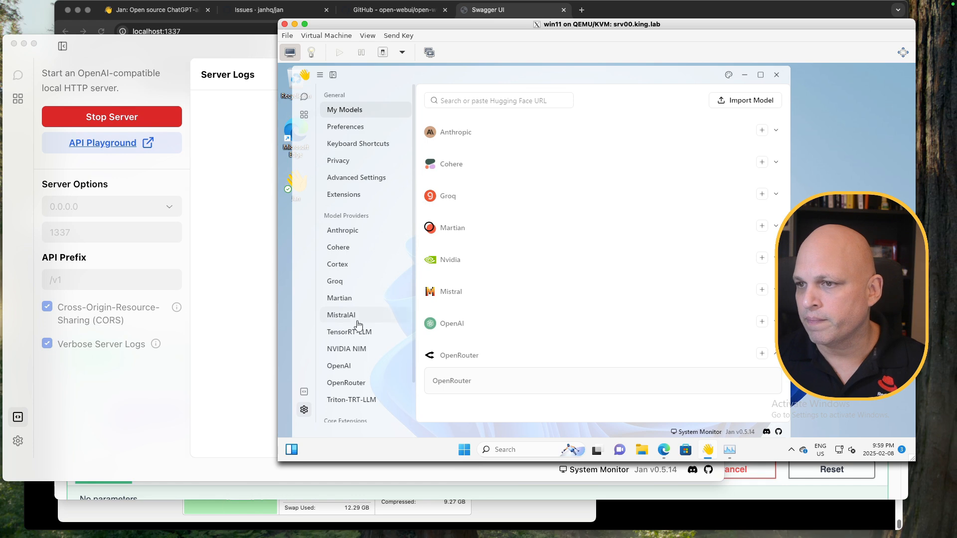
pyautogui.click(368, 384)
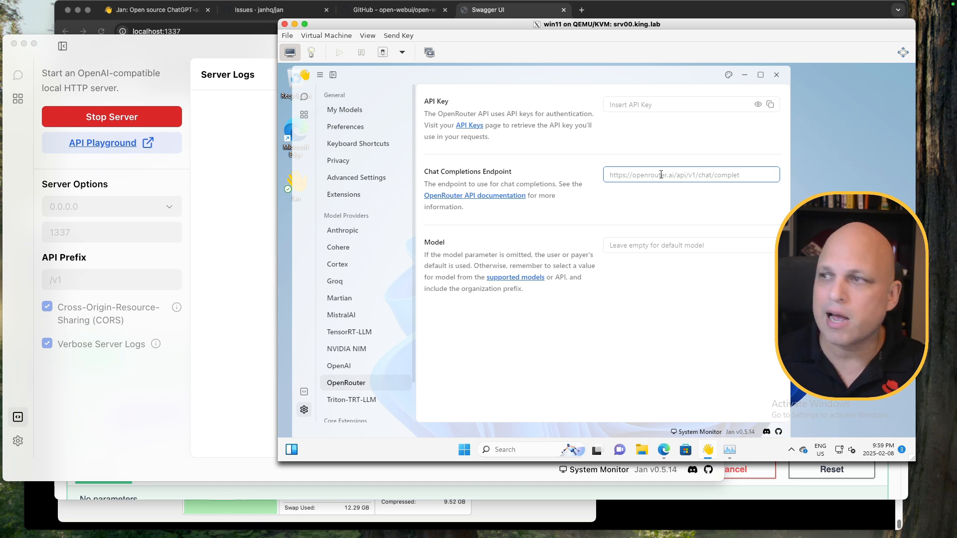
pyautogui.click(661, 175)
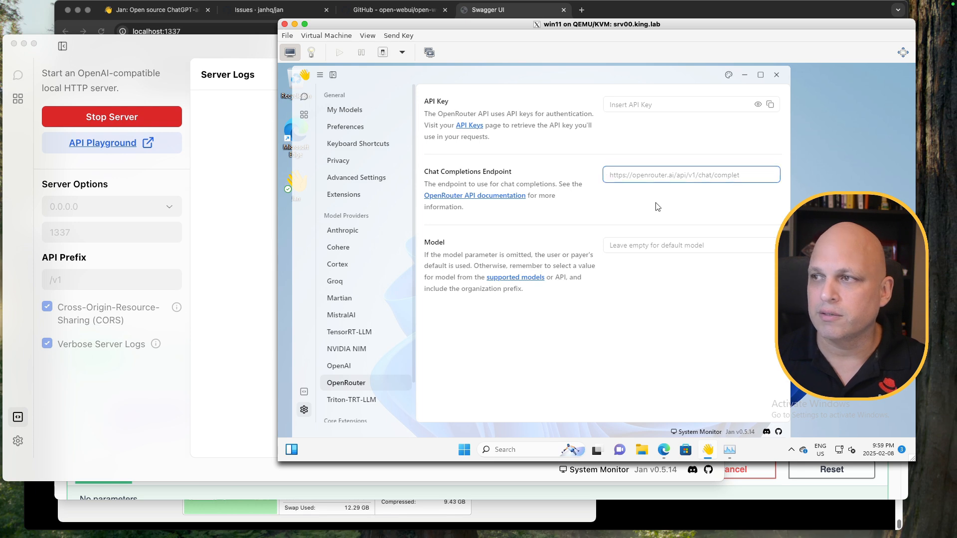
pyautogui.write('ht')
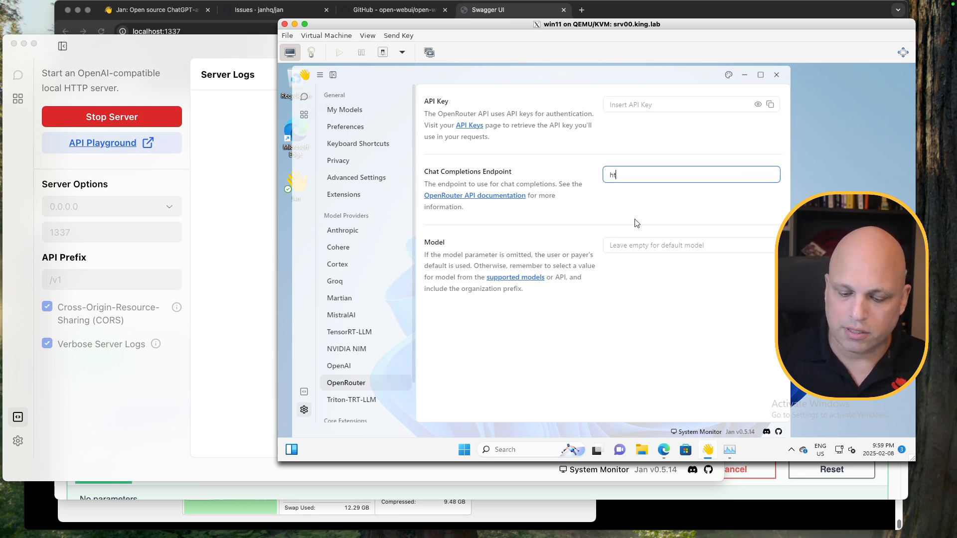
pyautogui.write('tp://')
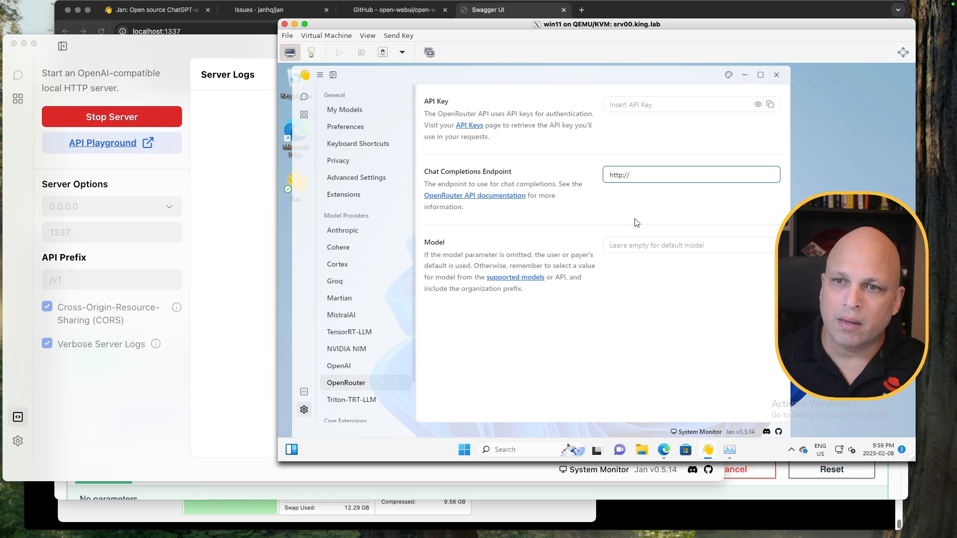
pyautogui.click(125, 409)
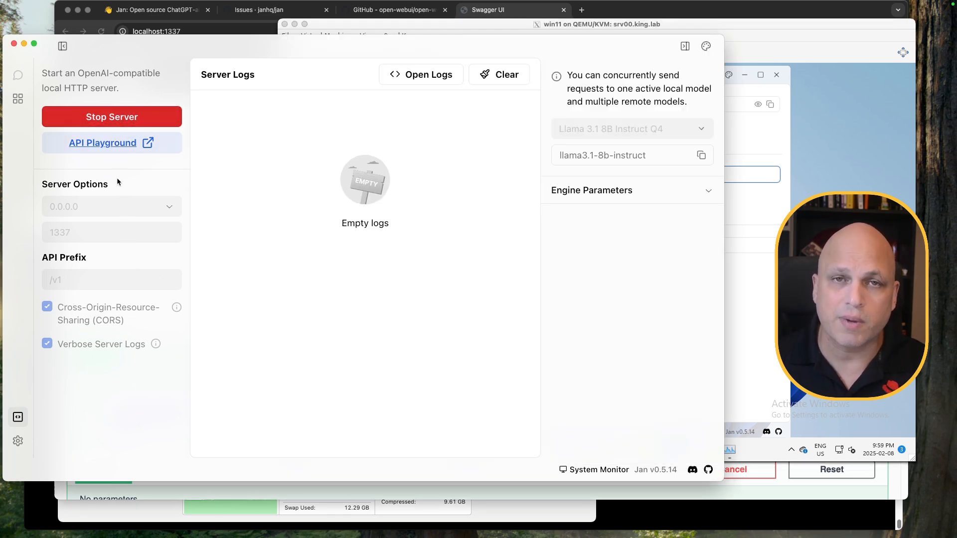
pyautogui.click(797, 63)
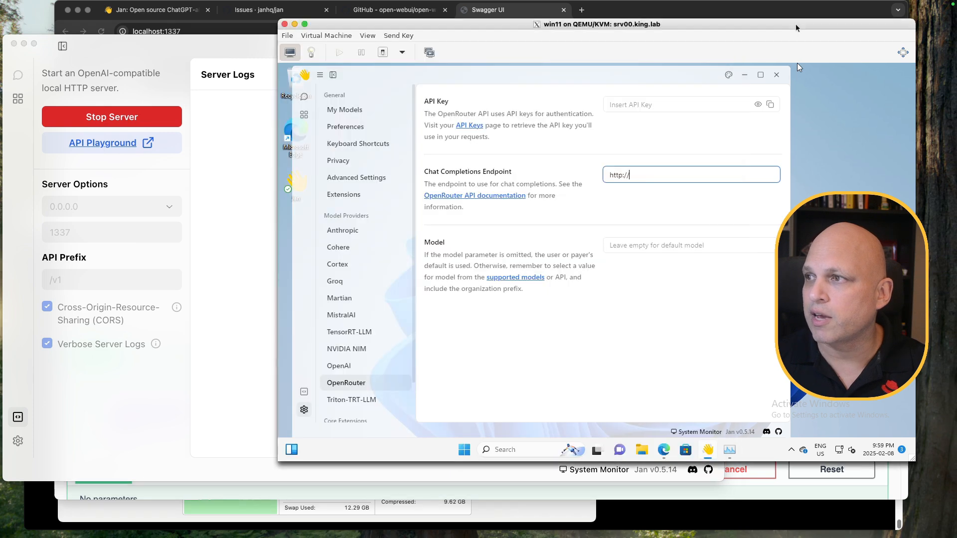
pyautogui.click(681, 519)
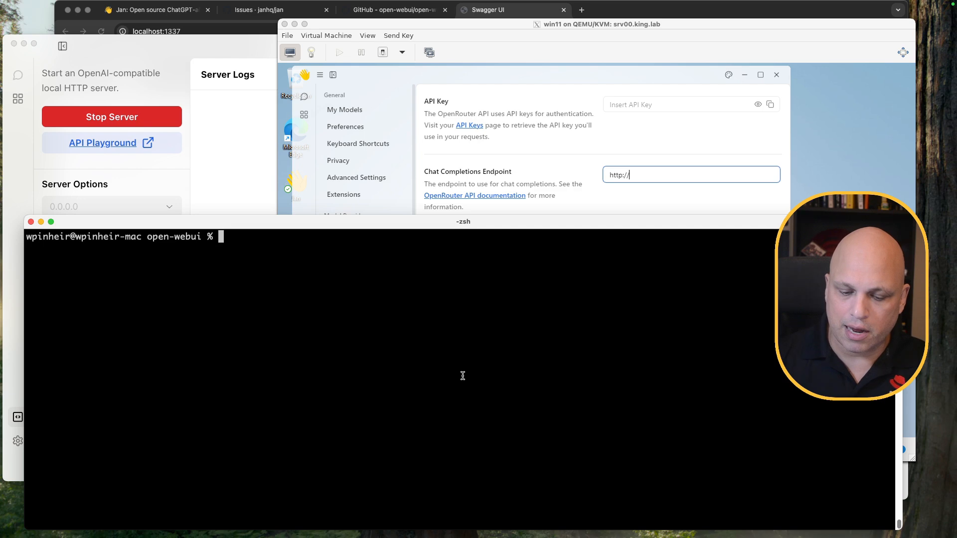
# Run 'ifconfig| grep 192.168' to find host address 192.168.86.228, then move Terminal down
pyautogui.write('ifconfig| g')
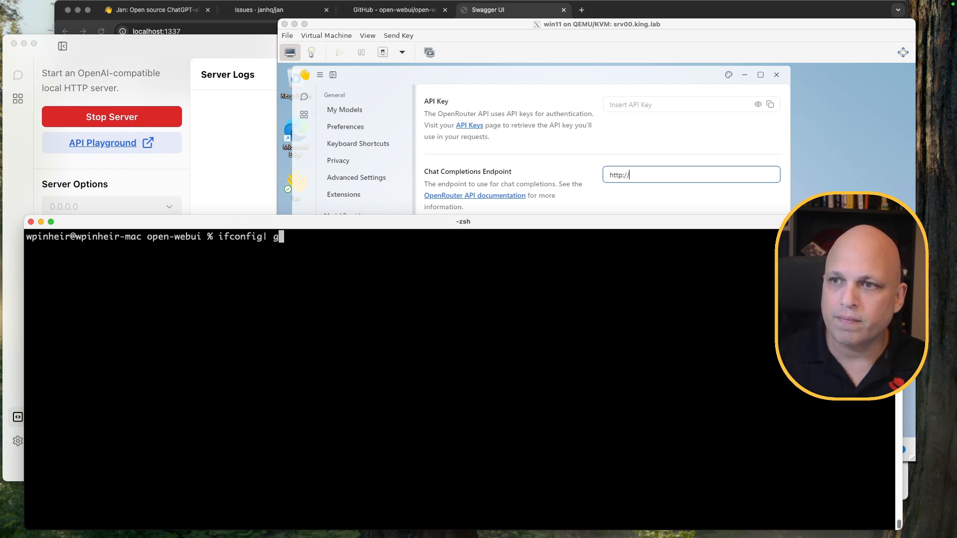
pyautogui.write('rep 192.')
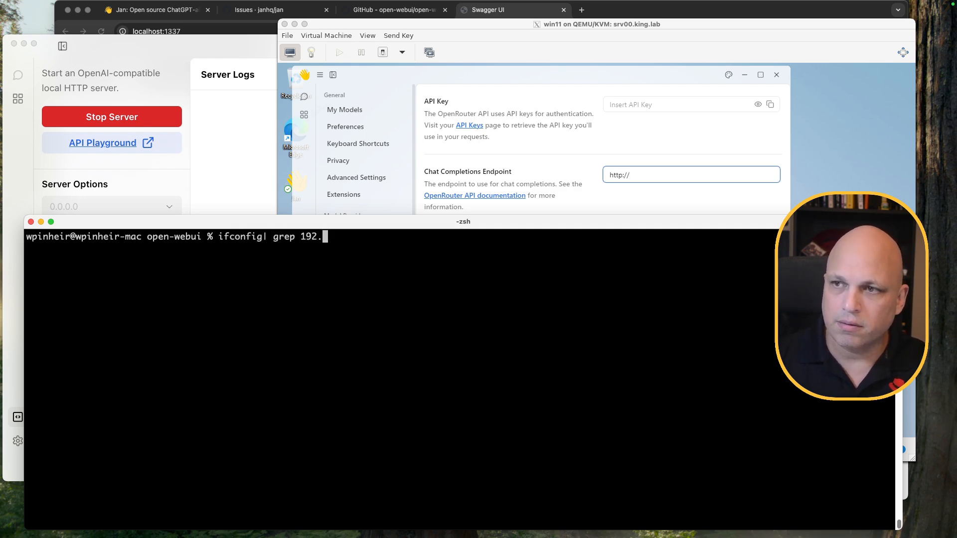
pyautogui.write('168')
pyautogui.press('Return')
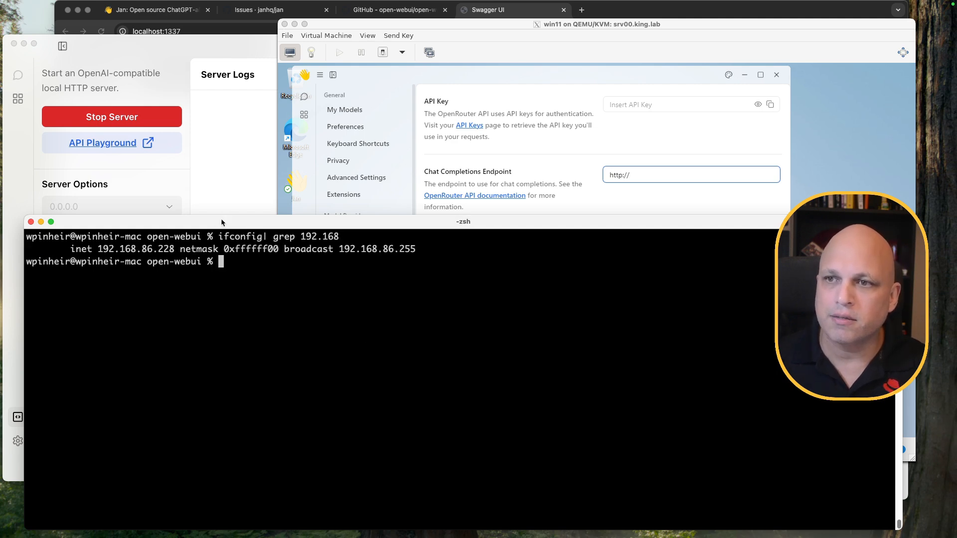
pyautogui.moveTo(222, 219); pyautogui.dragTo(238, 474)
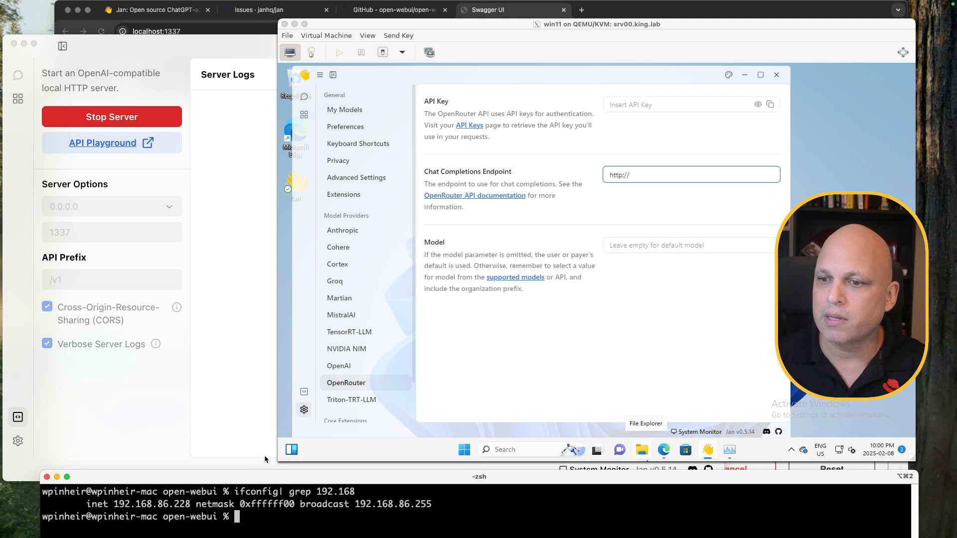
pyautogui.click(646, 174)
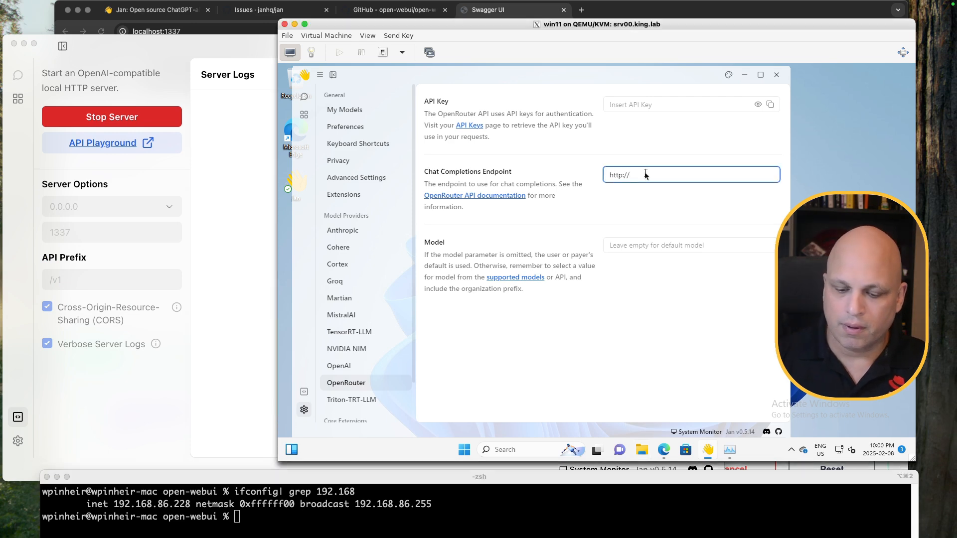
pyautogui.write('92.168')
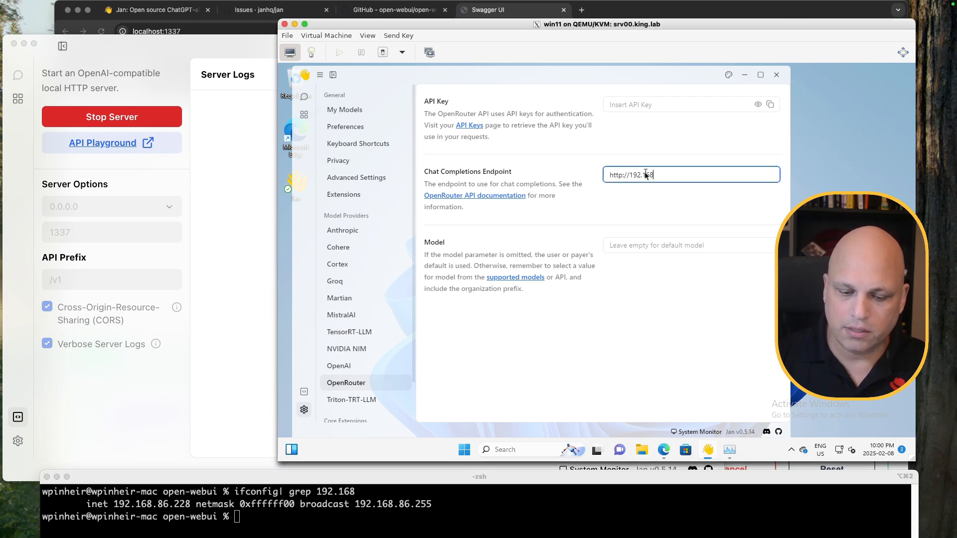
pyautogui.write('.86.228:')
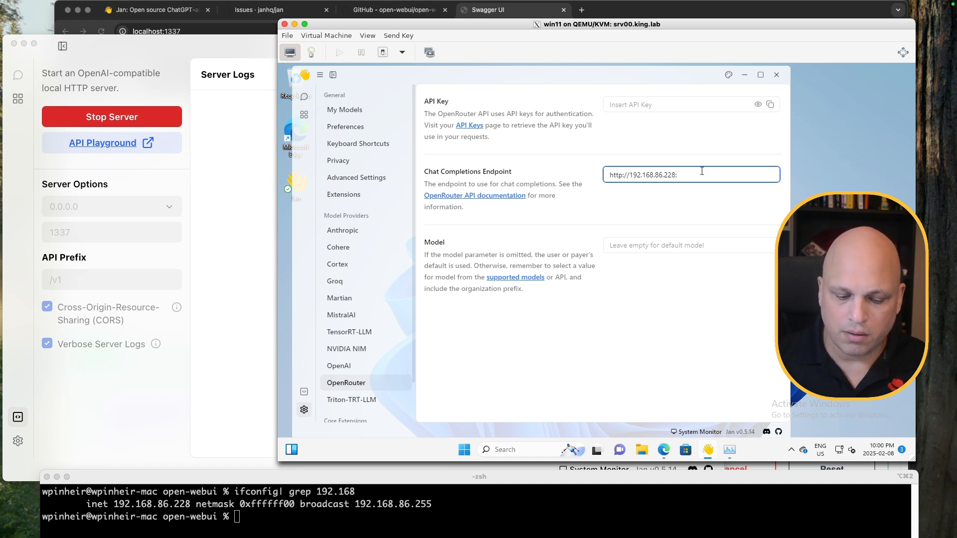
pyautogui.write('1337/')
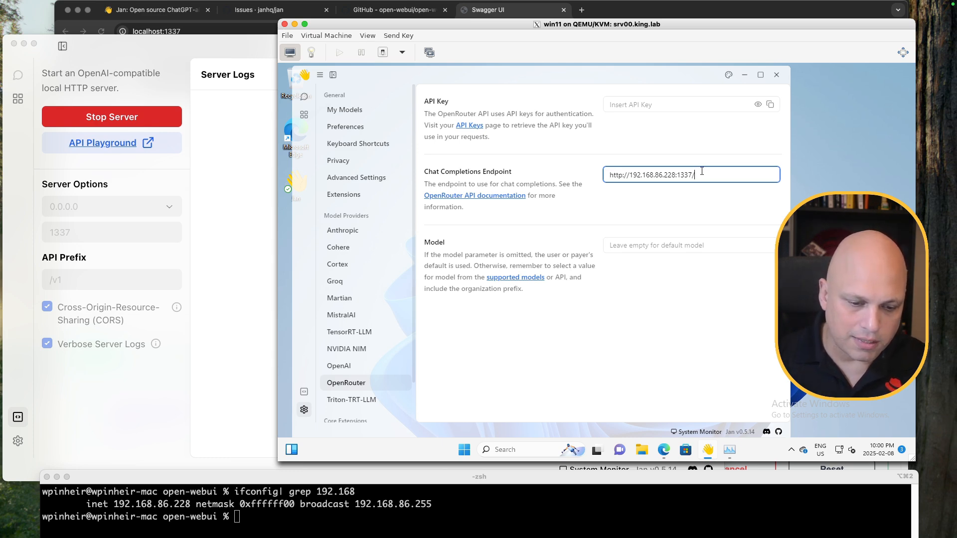
pyautogui.write('v1/')
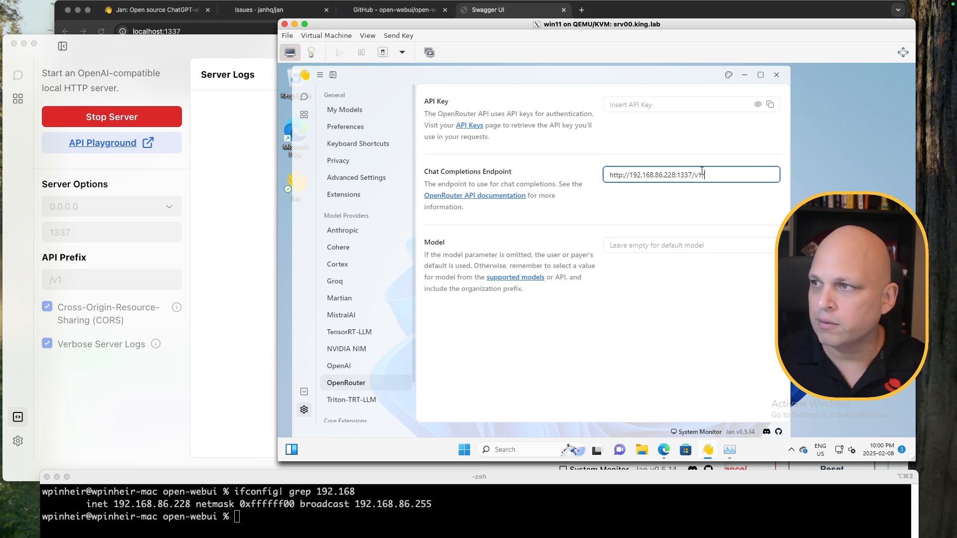
pyautogui.write('chat')
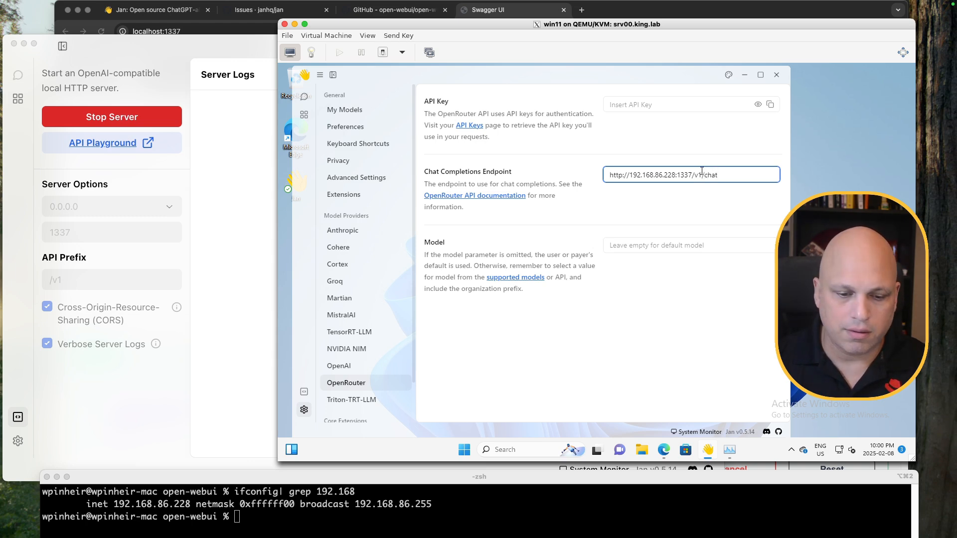
pyautogui.write('/co')
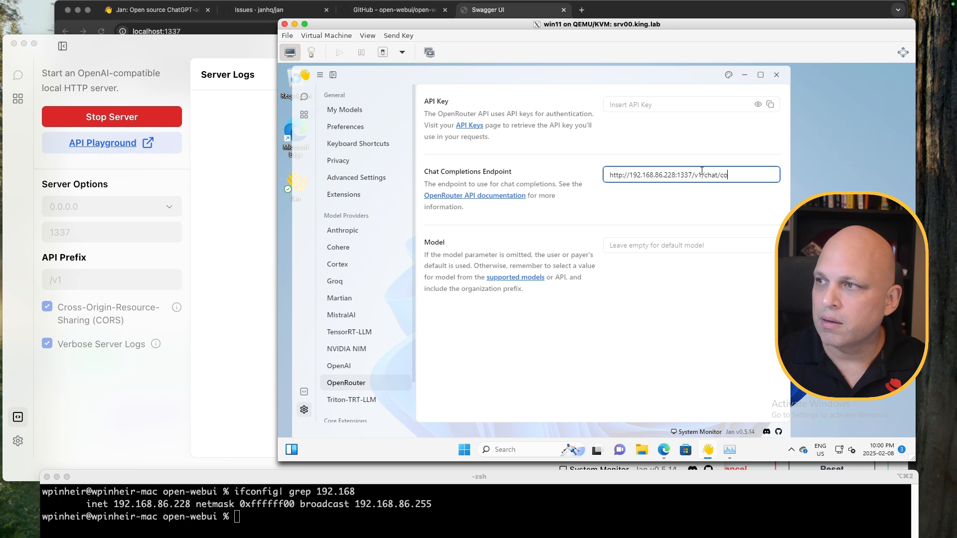
pyautogui.write('mpletions')
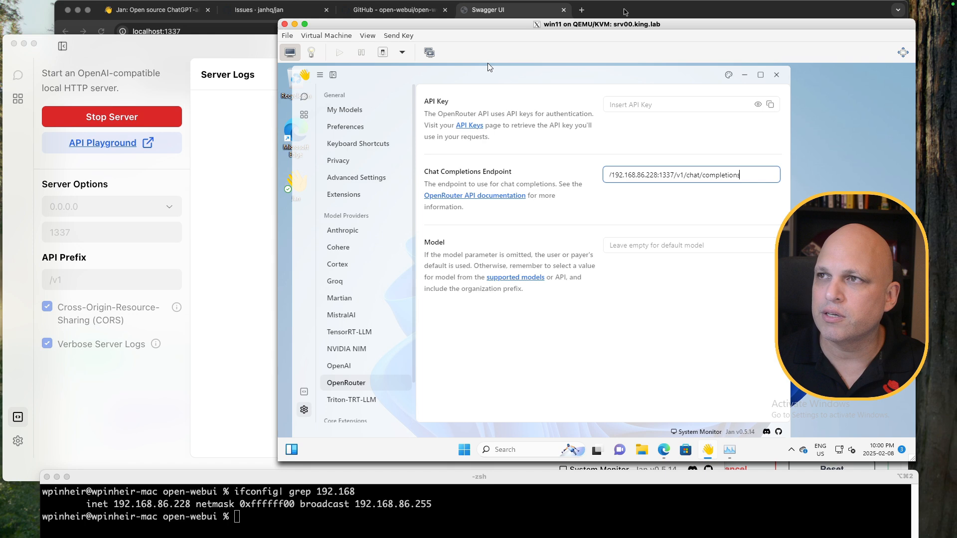
pyautogui.click(625, 12)
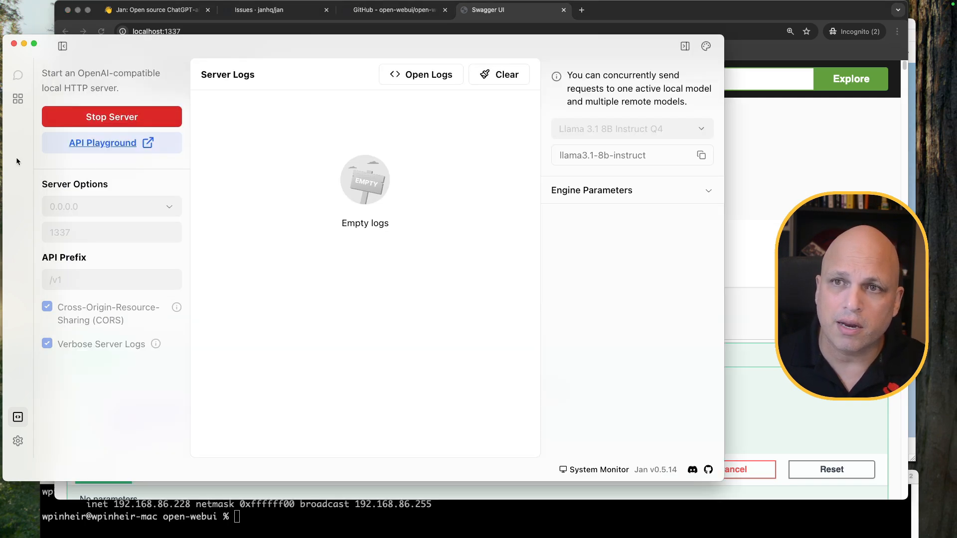
# Execute the example POST /chat/completions request in Swagger UI
pyautogui.click(18, 163)
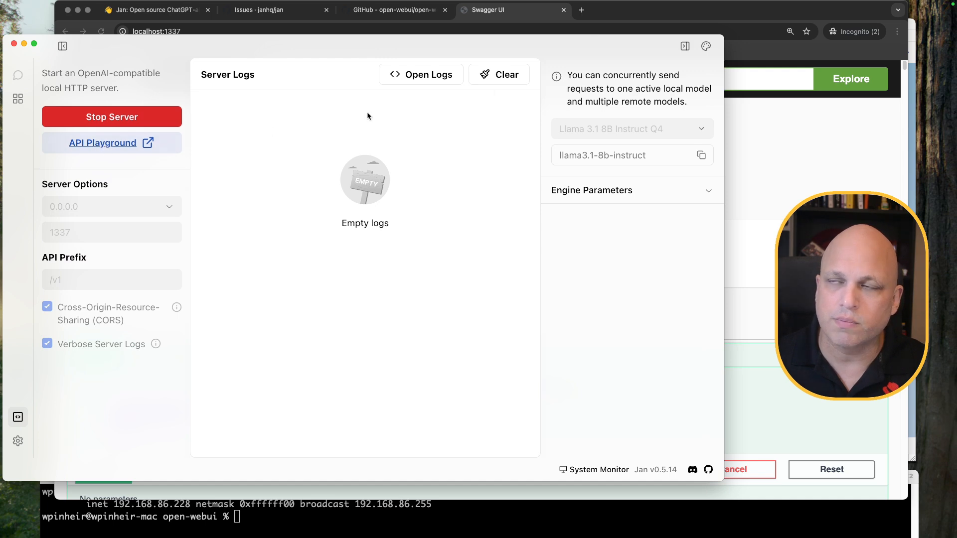
pyautogui.click(640, 15)
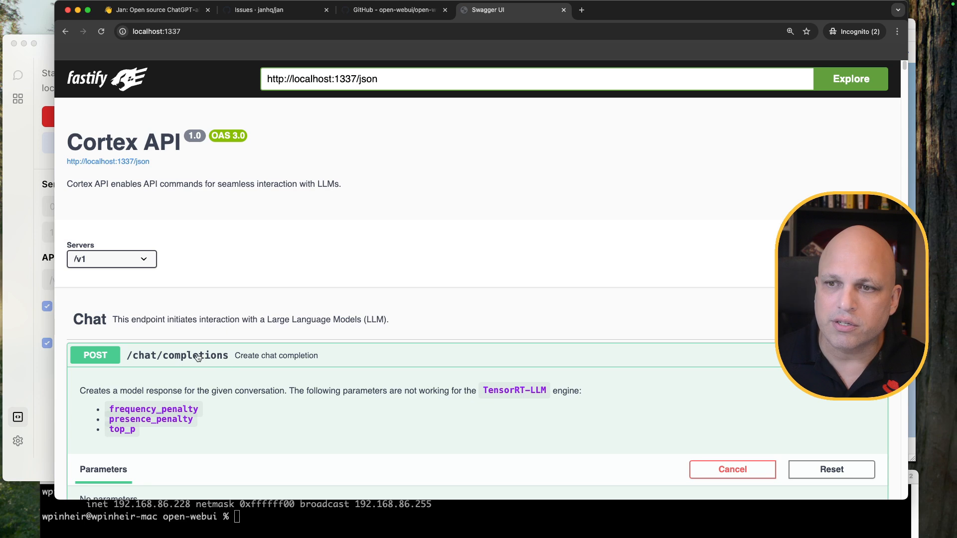
pyautogui.scroll(-5, 525, 267)
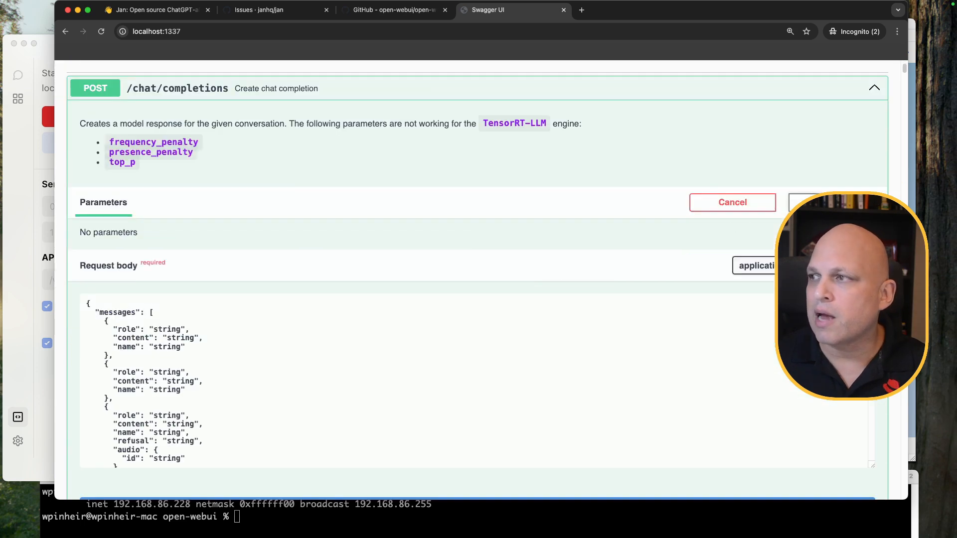
pyautogui.click(748, 207)
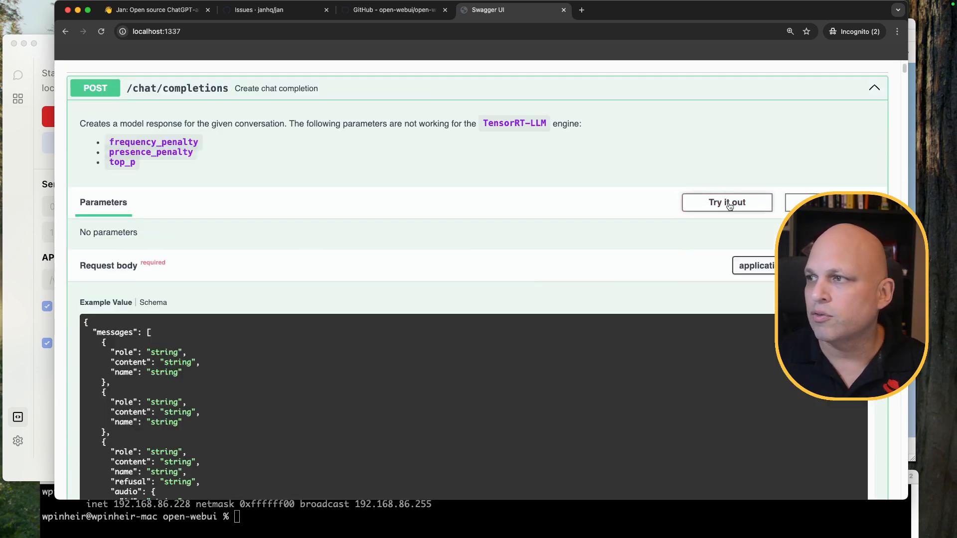
pyautogui.click(728, 202)
pyautogui.scroll(-3, 539, 299)
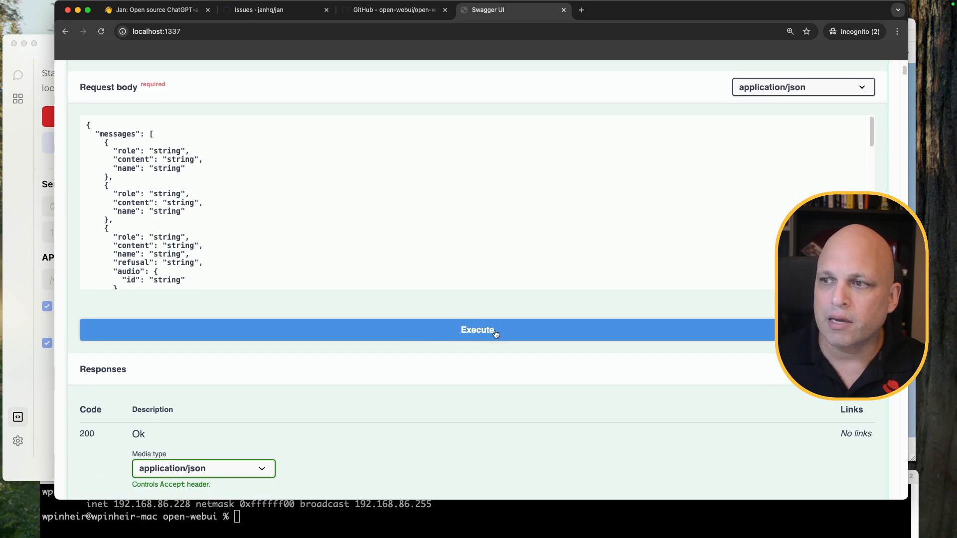
pyautogui.click(496, 331)
pyautogui.scroll(-10, 465, 263)
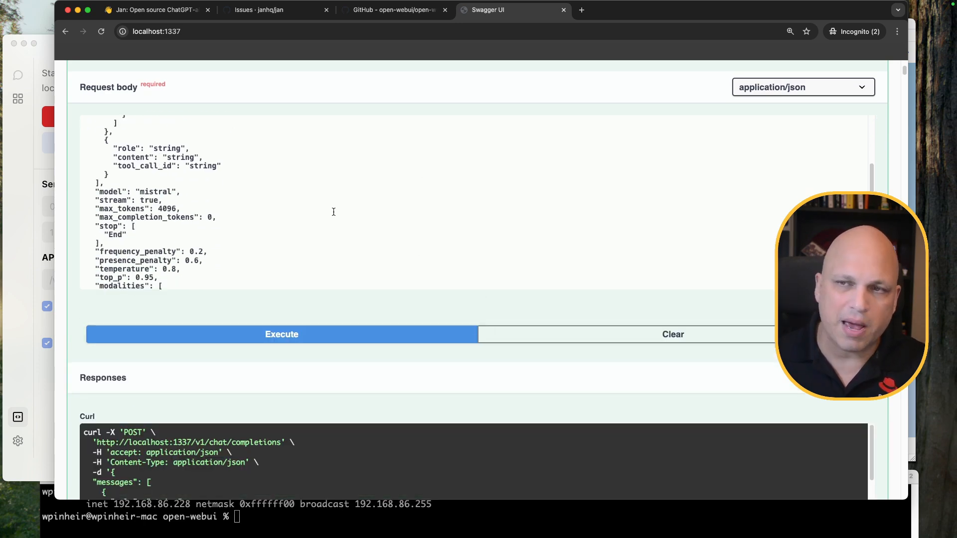
pyautogui.scroll(-10, 379, 221)
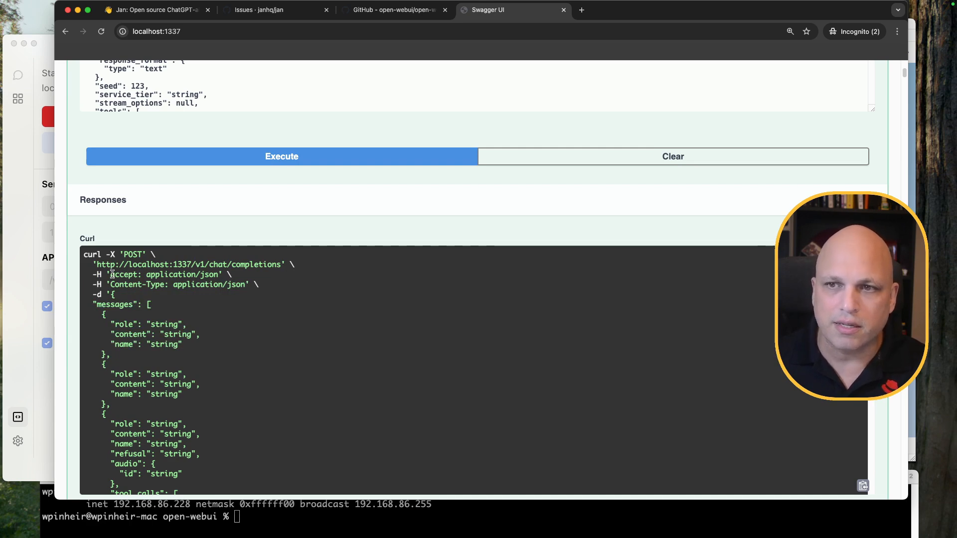
pyautogui.moveTo(97, 265); pyautogui.dragTo(281, 265)
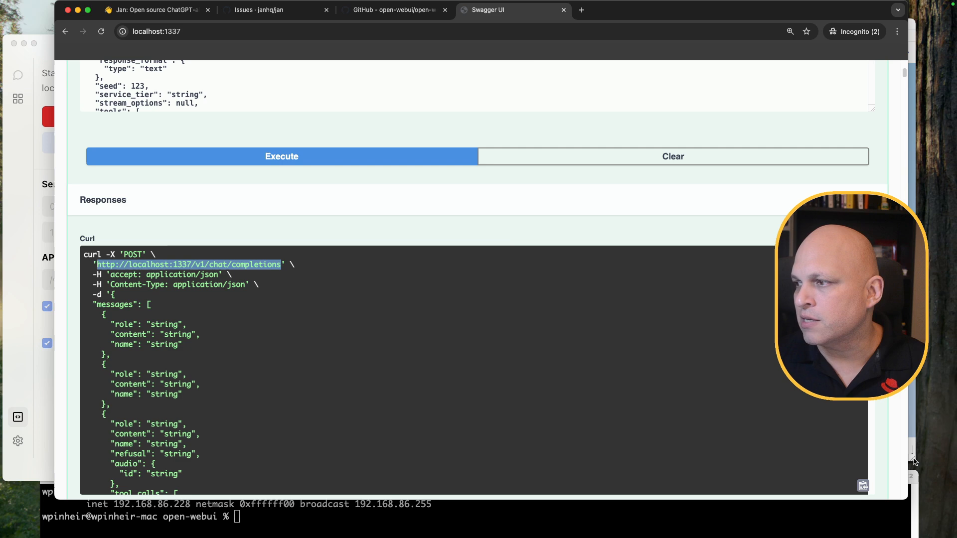
pyautogui.click(915, 461)
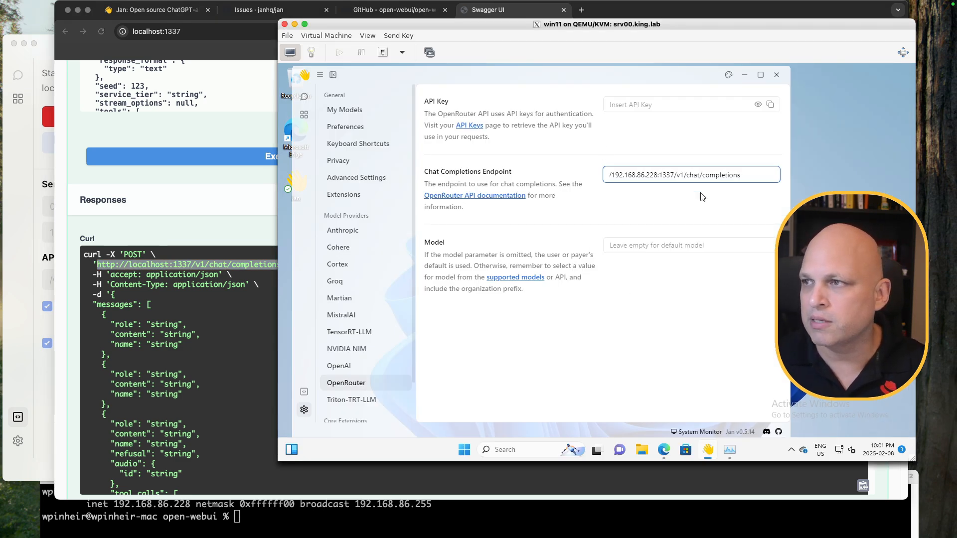
# Verify the VM endpoint still reads 192.168.86.228:1337/v1/chat/completions
pyautogui.click(639, 174)
pyautogui.hotkey('shift', 'Home')
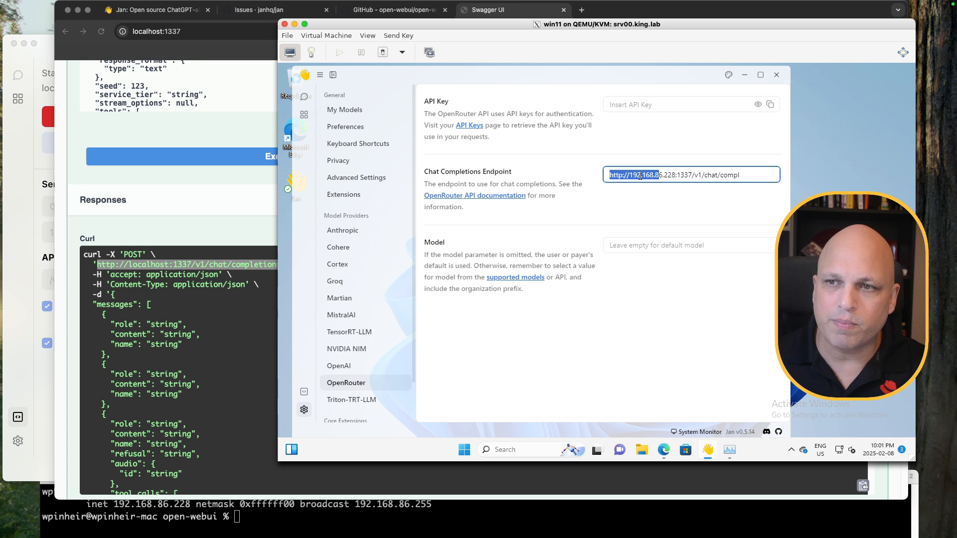
pyautogui.click(683, 175)
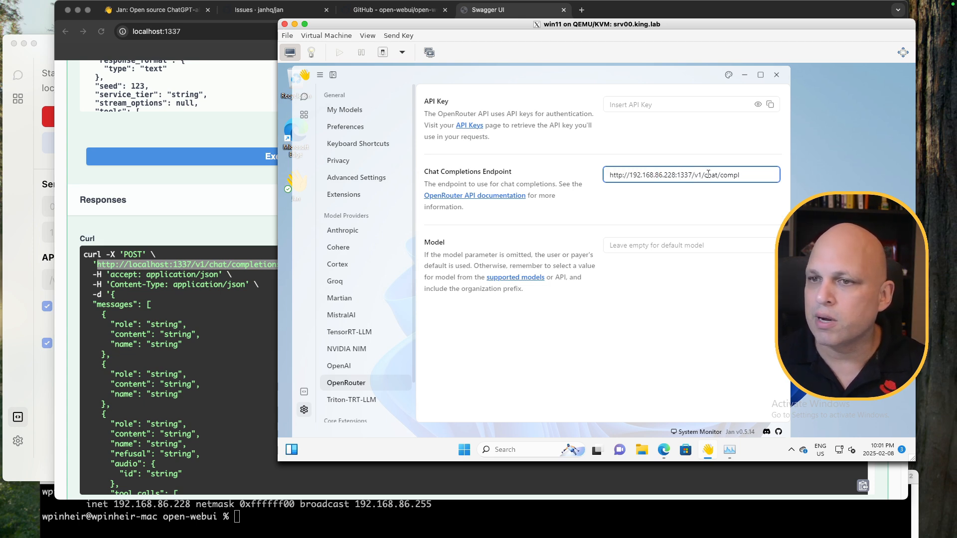
pyautogui.moveTo(385, 28)
pyautogui.mouseDown()
pyautogui.moveTo(435, 32)
pyautogui.moveTo(383, 28)
pyautogui.mouseUp()
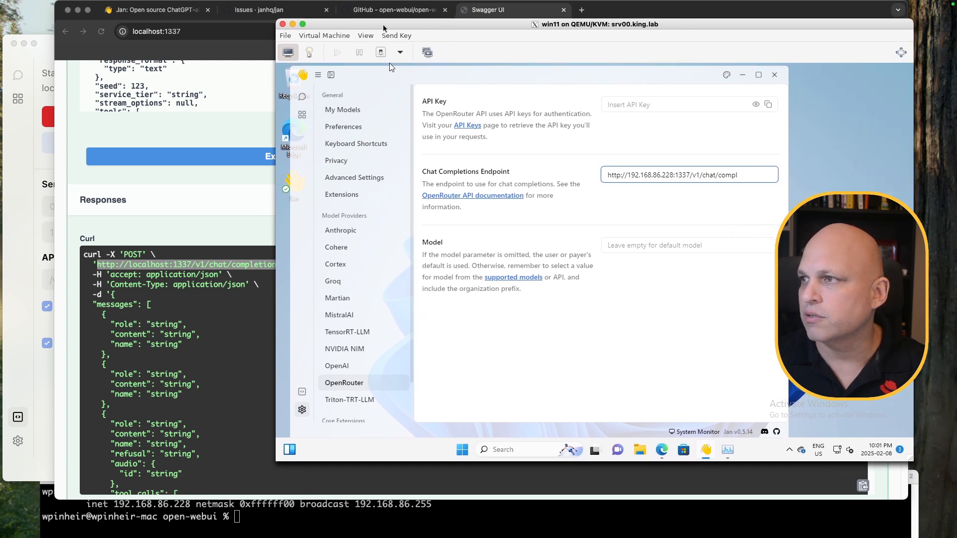
pyautogui.moveTo(694, 175); pyautogui.dragTo(758, 179)
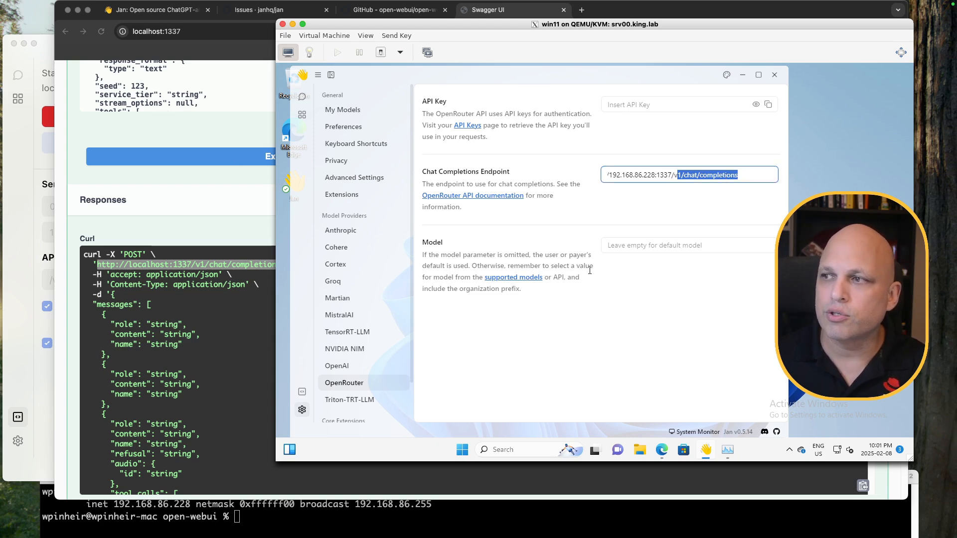
pyautogui.click(648, 245)
# Place the host Jan server logs showing llama3.1-8b-instruct beside the VM settings
pyautogui.click(25, 208)
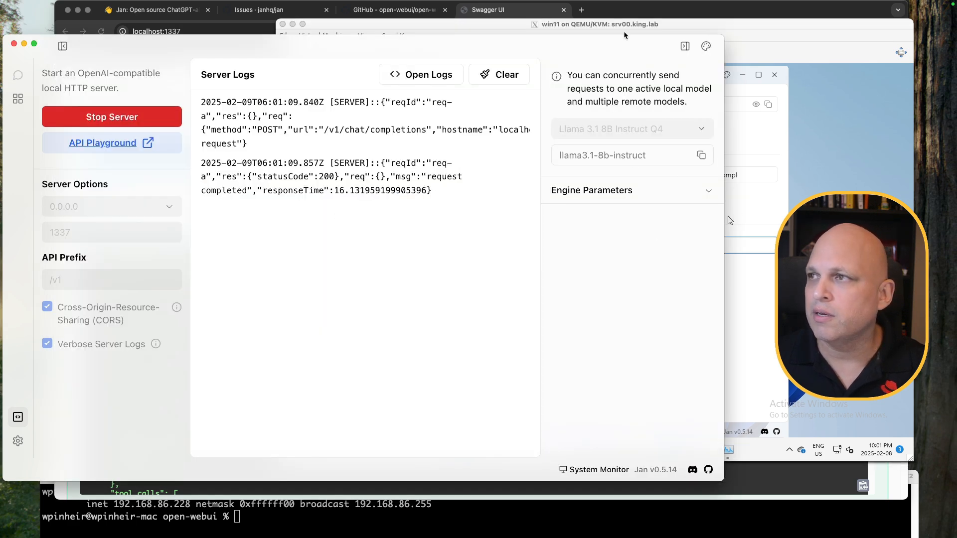
pyautogui.moveTo(641, 45); pyautogui.dragTo(196, 118)
pyautogui.click(361, 65)
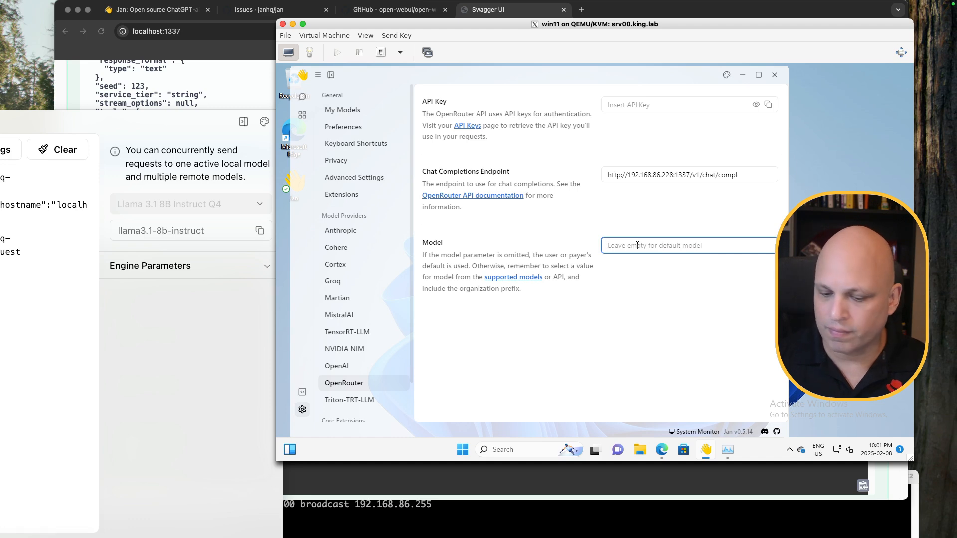
# Enter llama3.1-8b-instruct as the OpenRouter model, then check the host Jan server logs
pyautogui.write('llama3')
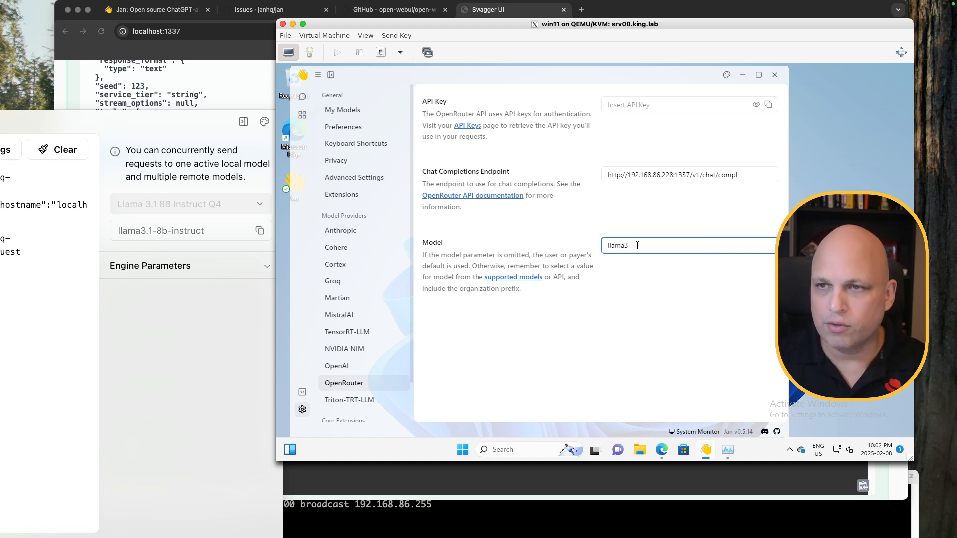
pyautogui.write('.1-')
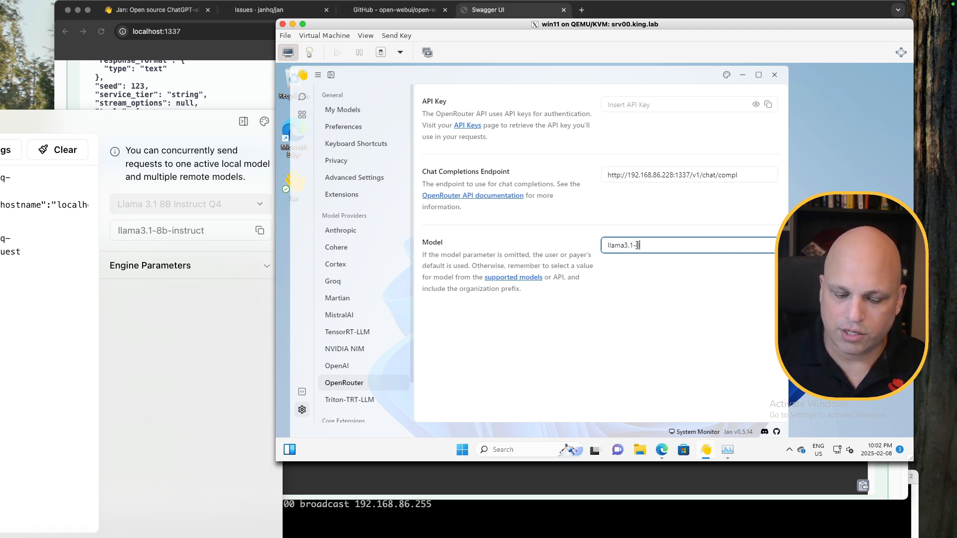
pyautogui.write('8b')
pyautogui.write('-iin')
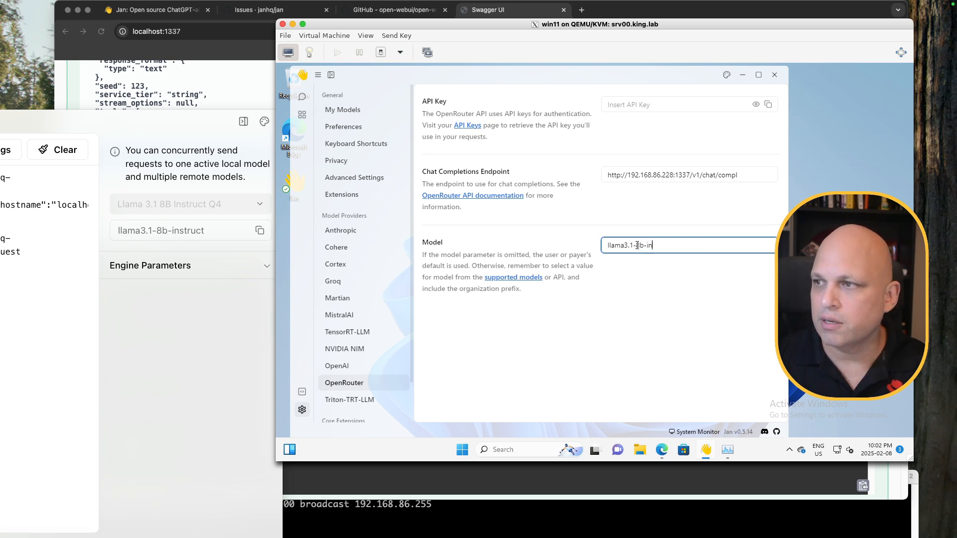
pyautogui.write('nstruct')
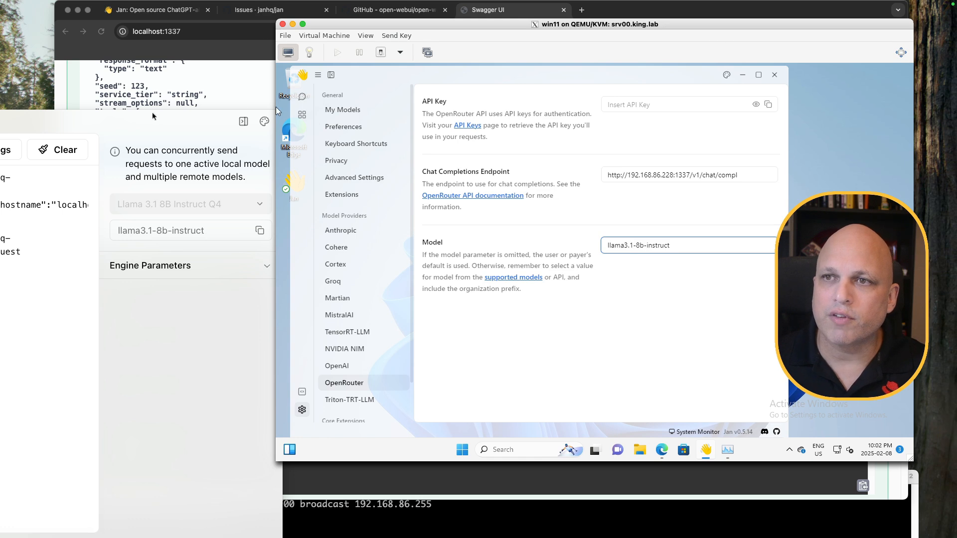
pyautogui.moveTo(151, 112); pyautogui.dragTo(594, 50)
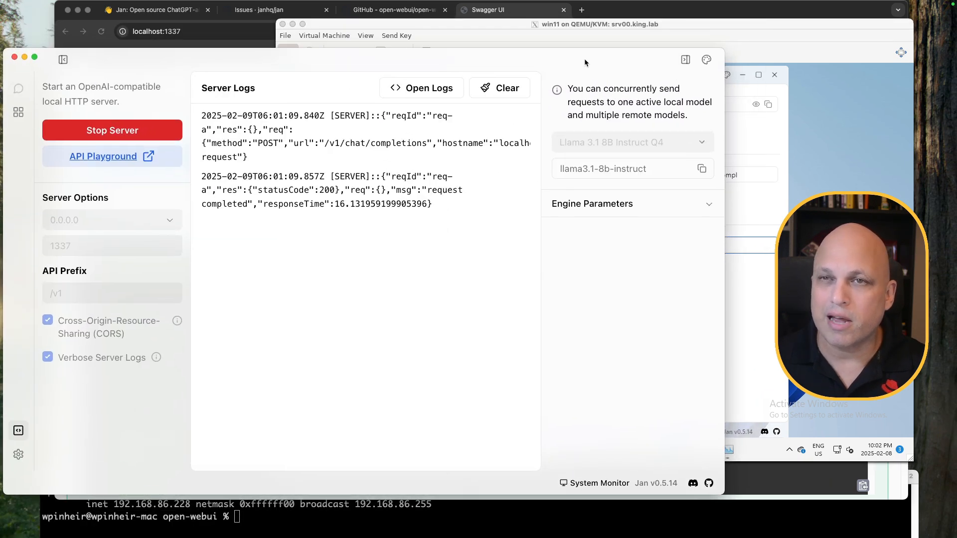
pyautogui.click(602, 25)
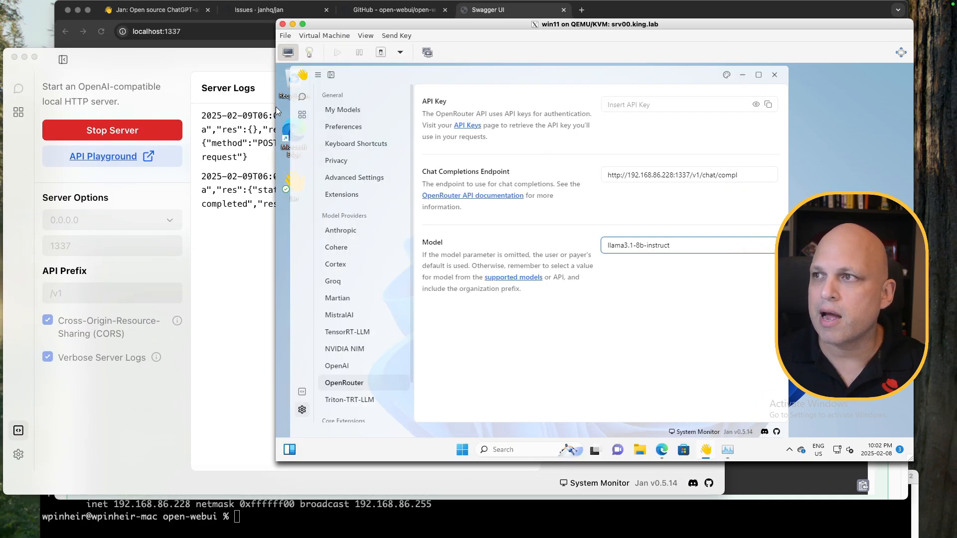
# Enter a placeholder API key in the OpenRouter API Key field
pyautogui.click(630, 105)
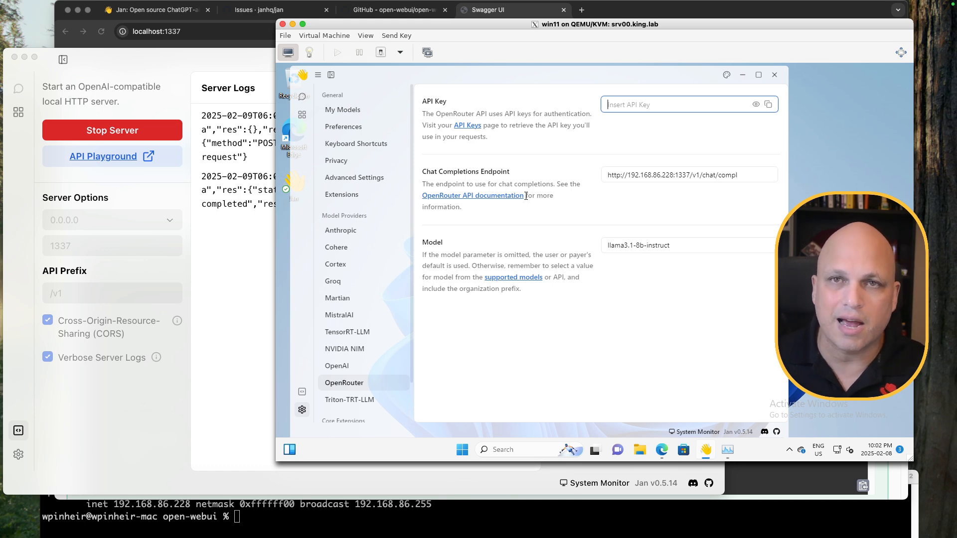
pyautogui.write('••')
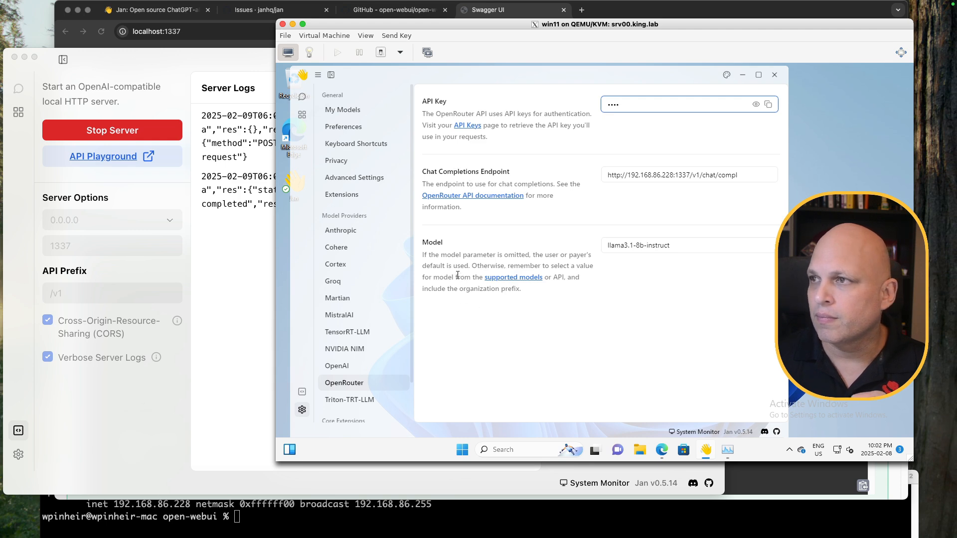
pyautogui.click(152, 56)
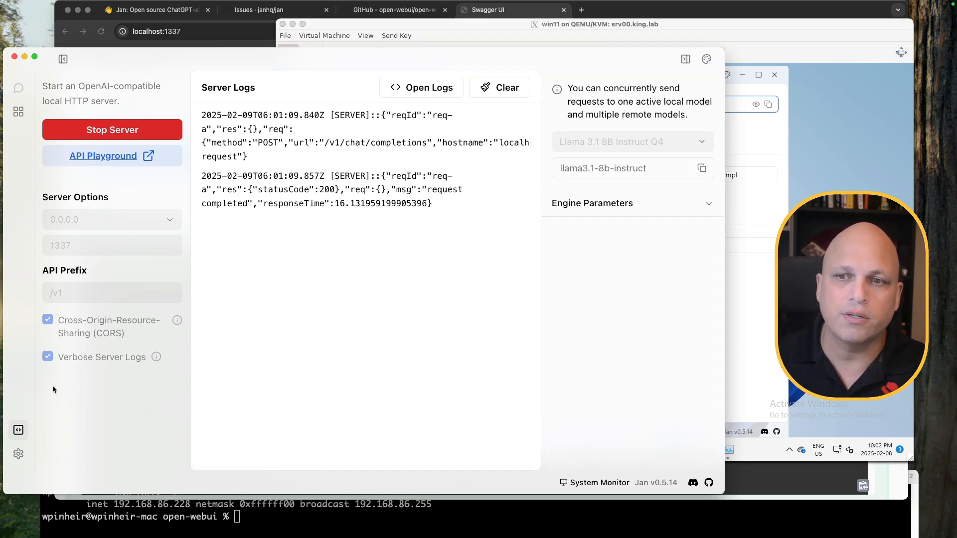
pyautogui.click(778, 63)
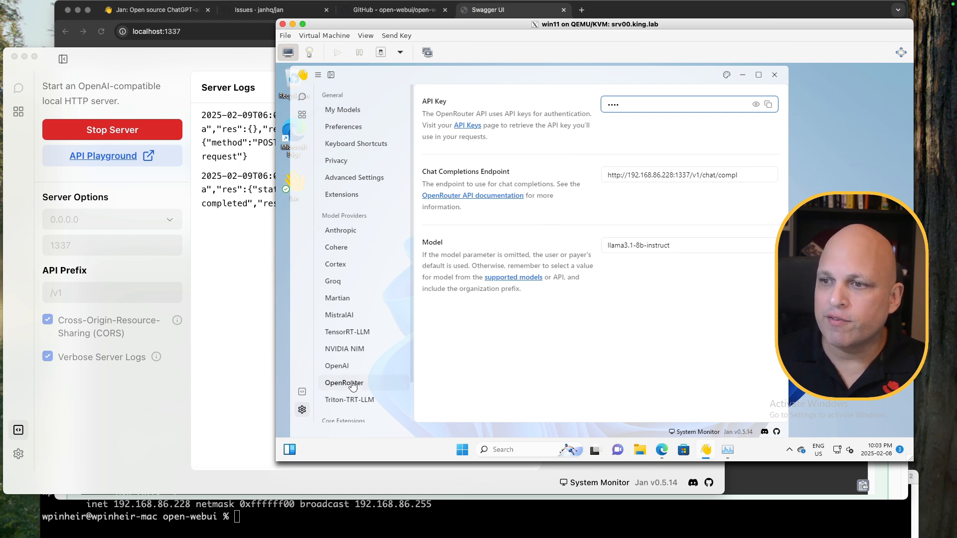
# Start a new chat thread and pick Cloud > OpenRouter as its model
pyautogui.click(302, 96)
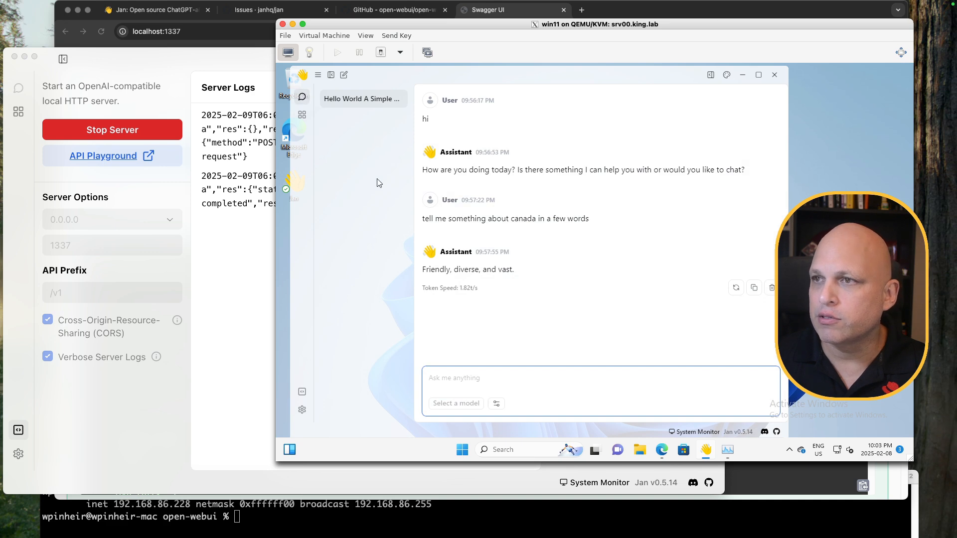
pyautogui.click(344, 75)
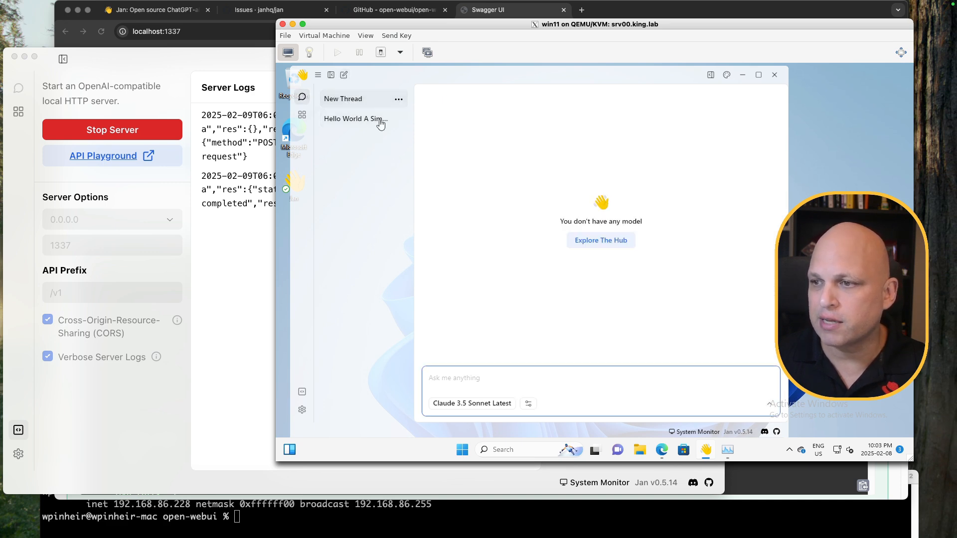
pyautogui.click(499, 405)
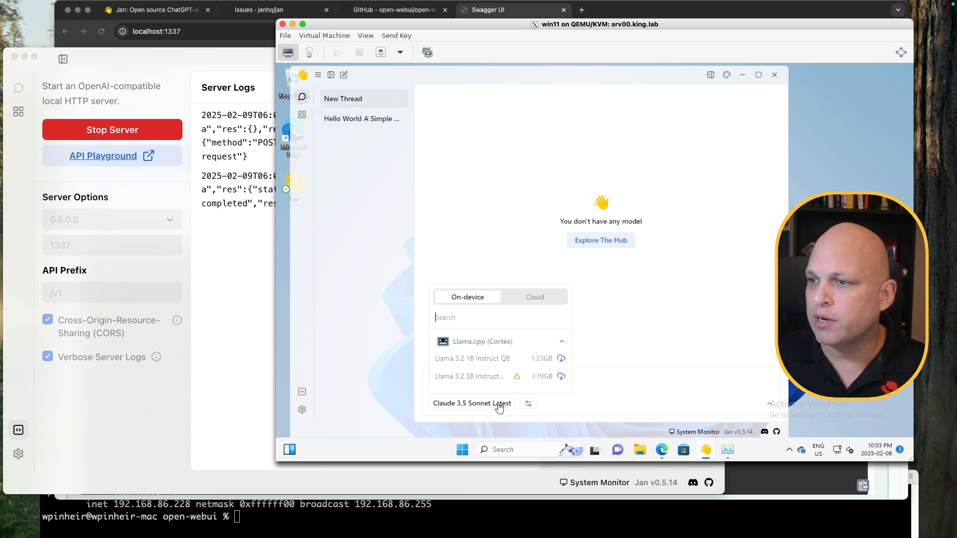
pyautogui.click(531, 298)
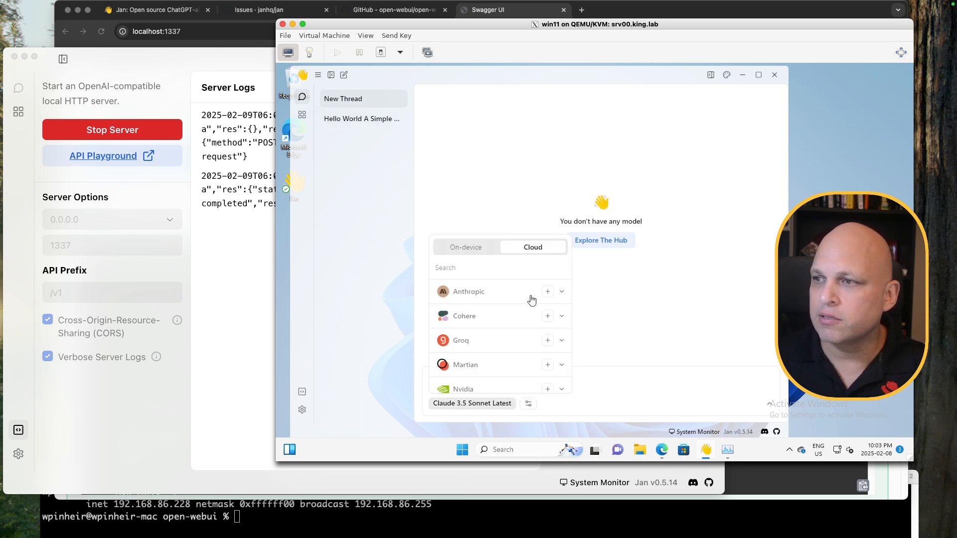
pyautogui.scroll(-3, 492, 315)
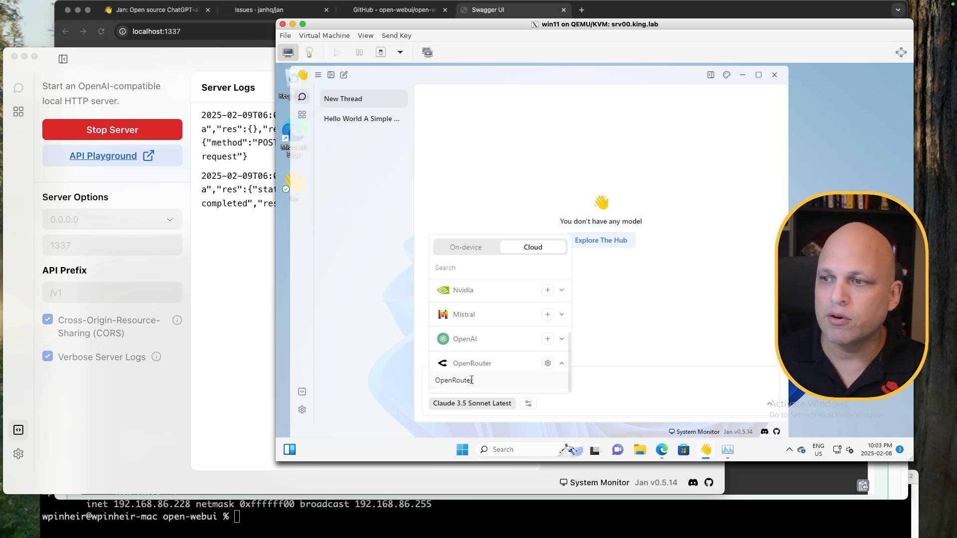
pyautogui.click(471, 380)
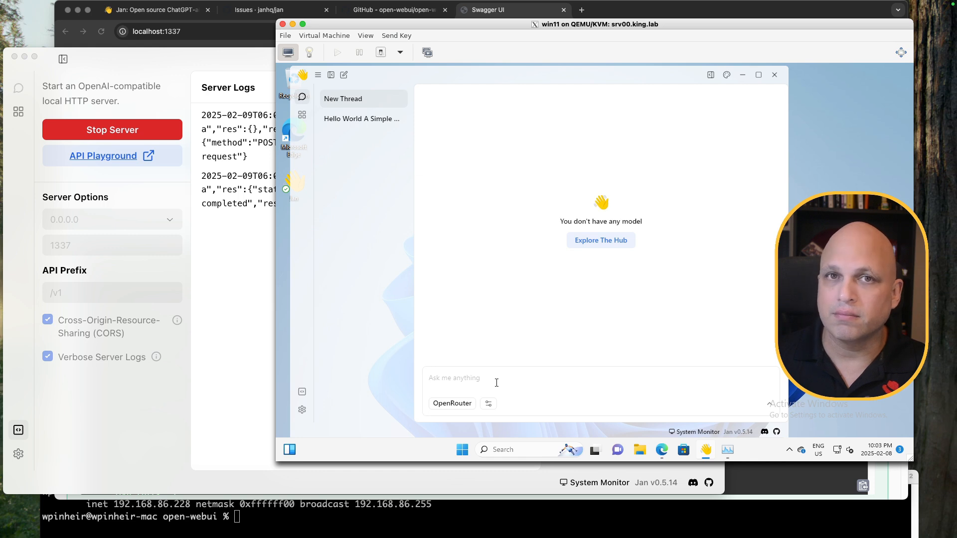
# Clear the host Jan server's logs and put focus in the VM's chat box
pyautogui.click(241, 275)
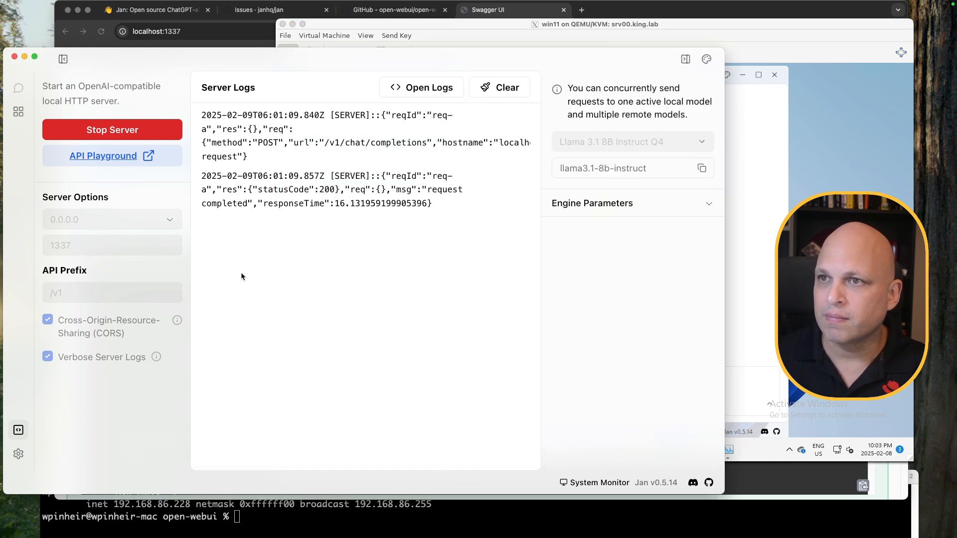
pyautogui.click(509, 88)
pyautogui.click(731, 22)
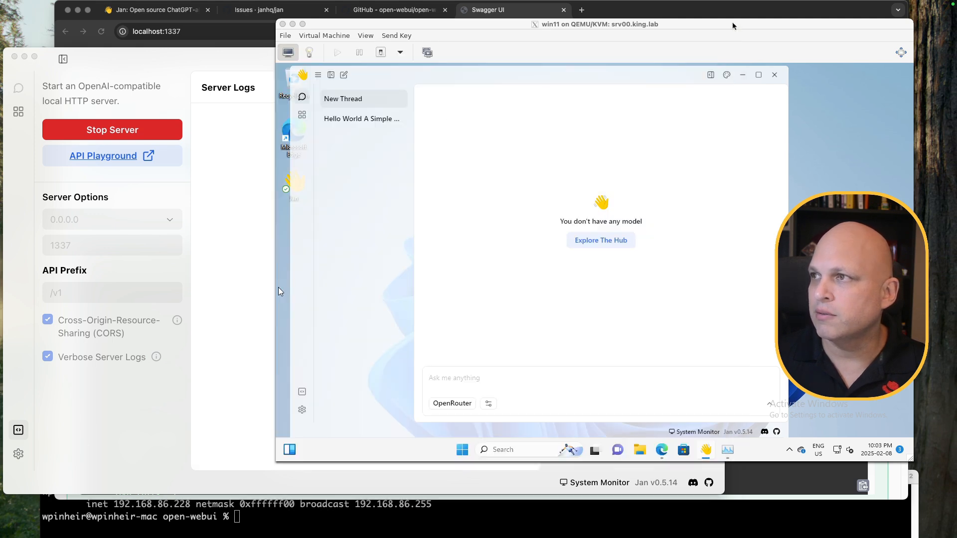
pyautogui.click(530, 384)
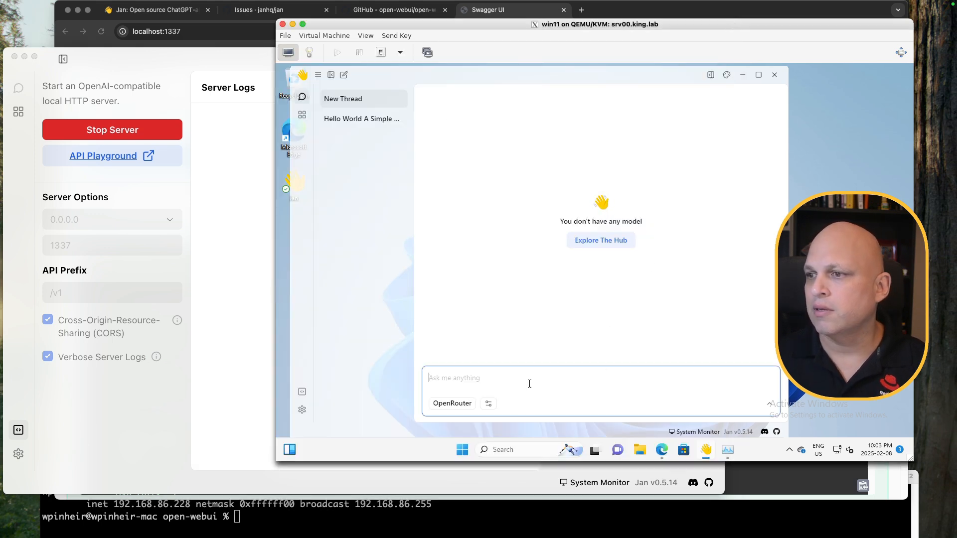
# Send 'hi' in the new thread and confirm the request in the host server logs
pyautogui.write('hi')
pyautogui.press('Return')
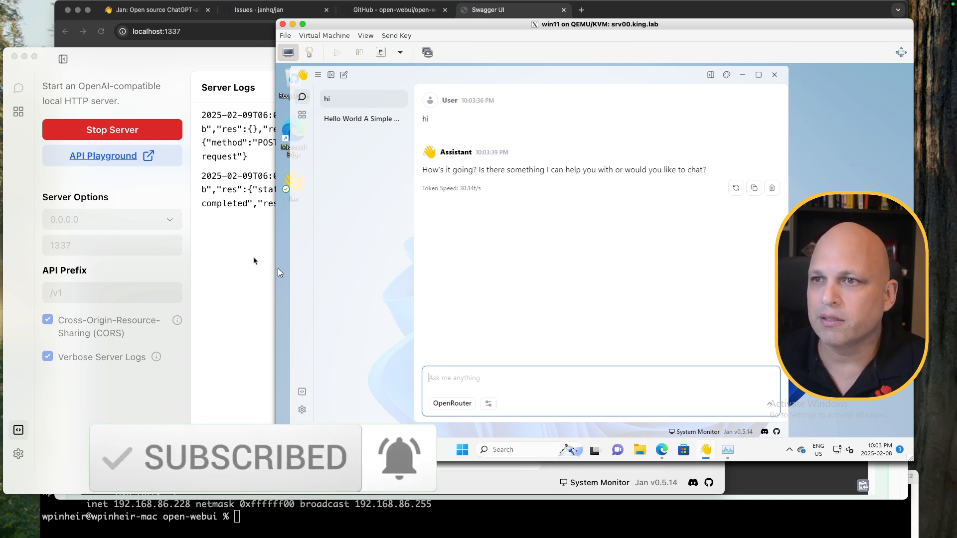
pyautogui.click(236, 61)
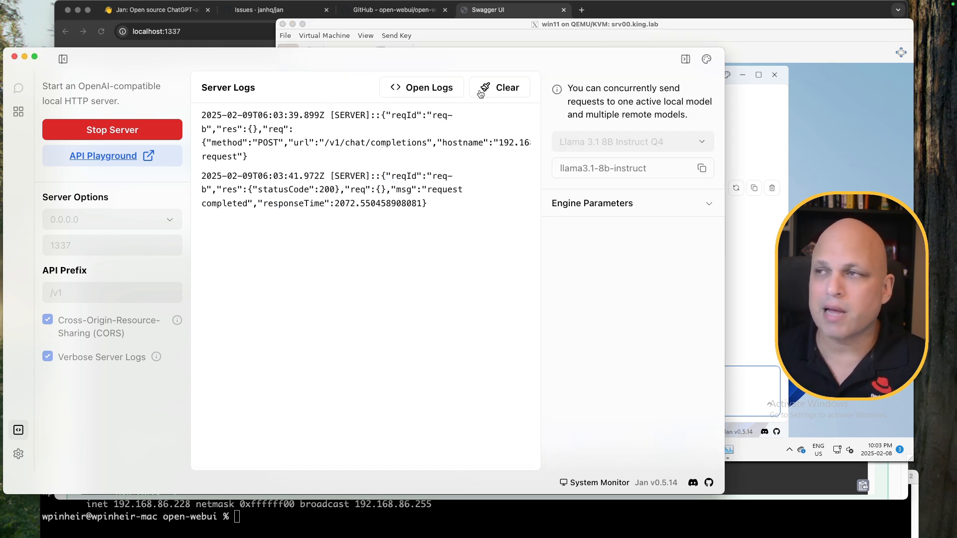
pyautogui.click(471, 26)
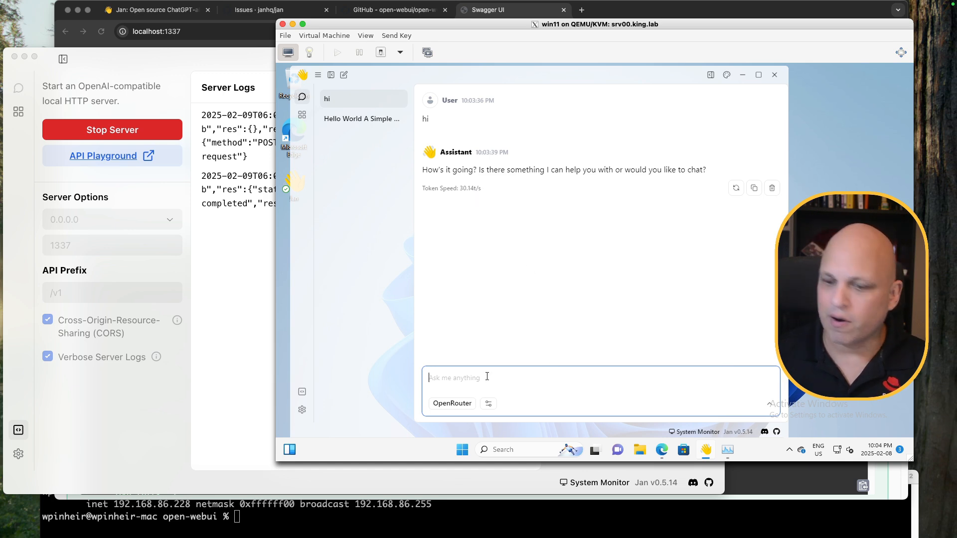
# Ask 'can you tell me something about canada?' in the chat
pyautogui.write('c')
pyautogui.press('BackSpace')
pyautogui.write('can you tell me somethin')
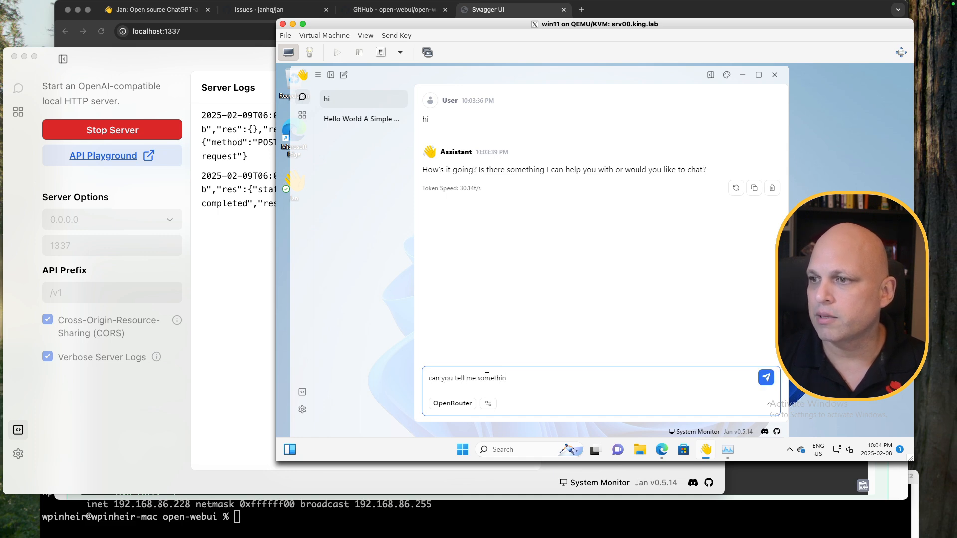
pyautogui.write('g about canada?')
pyautogui.press('Return')
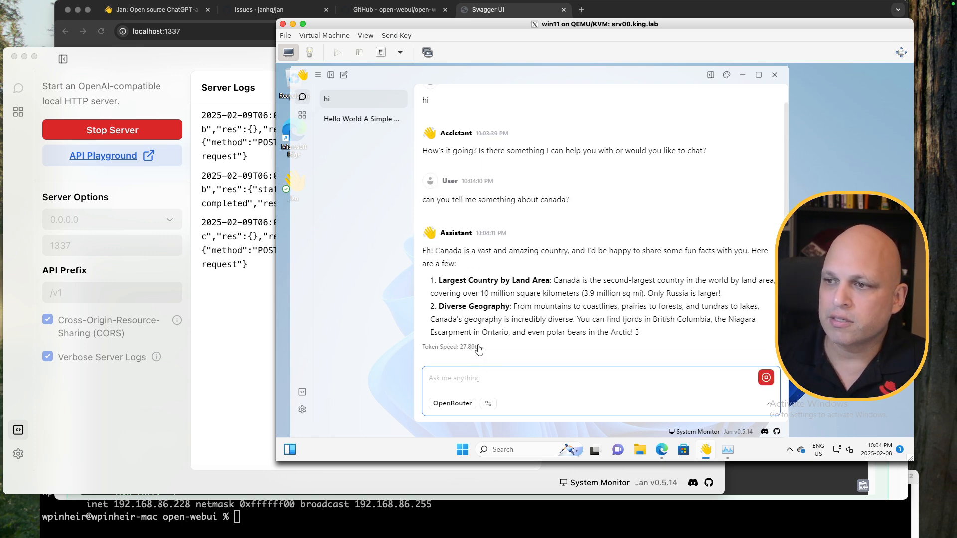
pyautogui.click(727, 450)
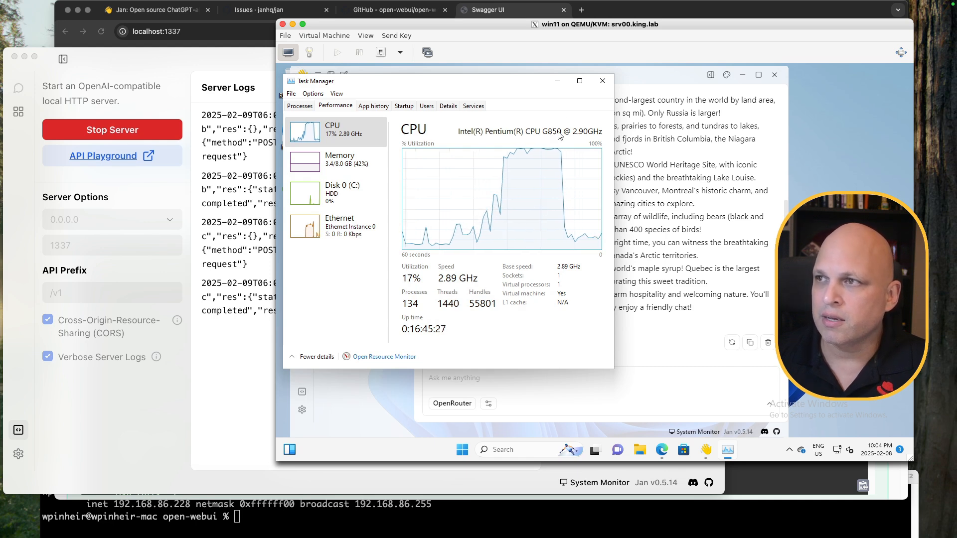
# Minimize the VM's Task Manager after viewing CPU usage and switch to the Mac's Activity Monitor
pyautogui.click(557, 81)
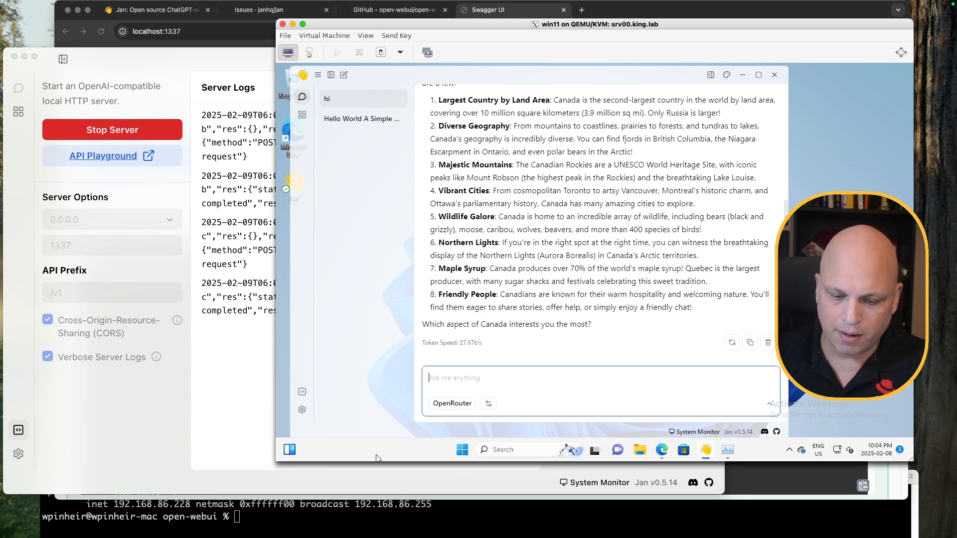
pyautogui.press('super+Tab')
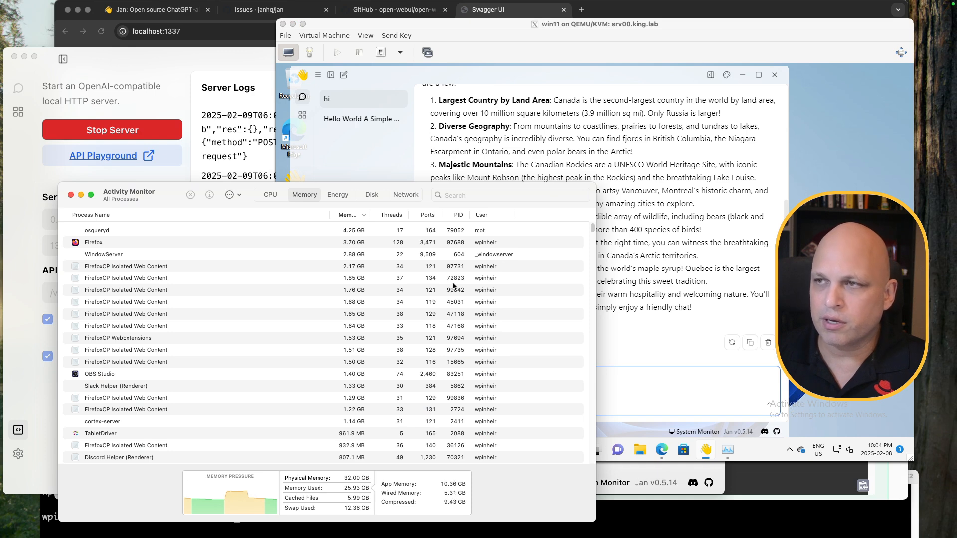
# Ask 'What about Brazil?' in the VM's Jan chat
pyautogui.click(472, 63)
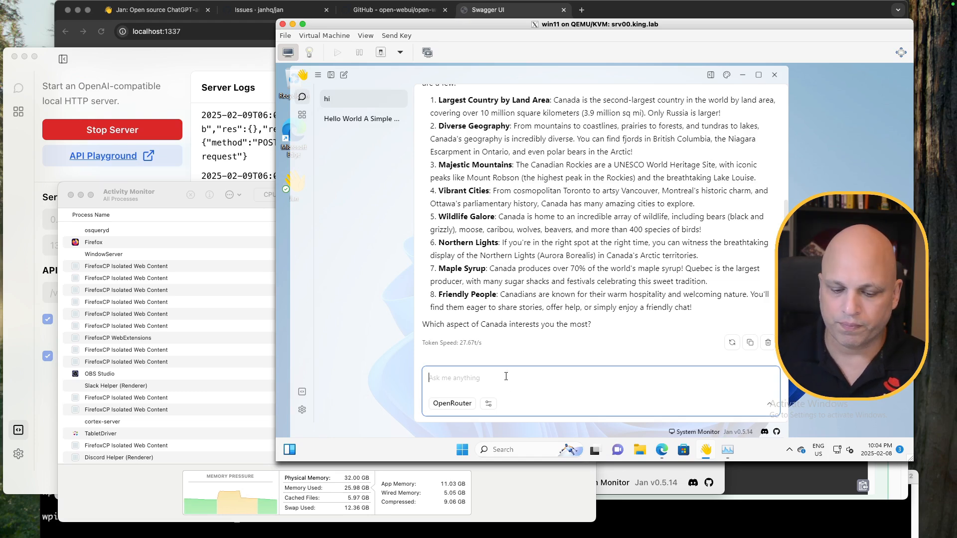
pyautogui.write('What about Brazil?')
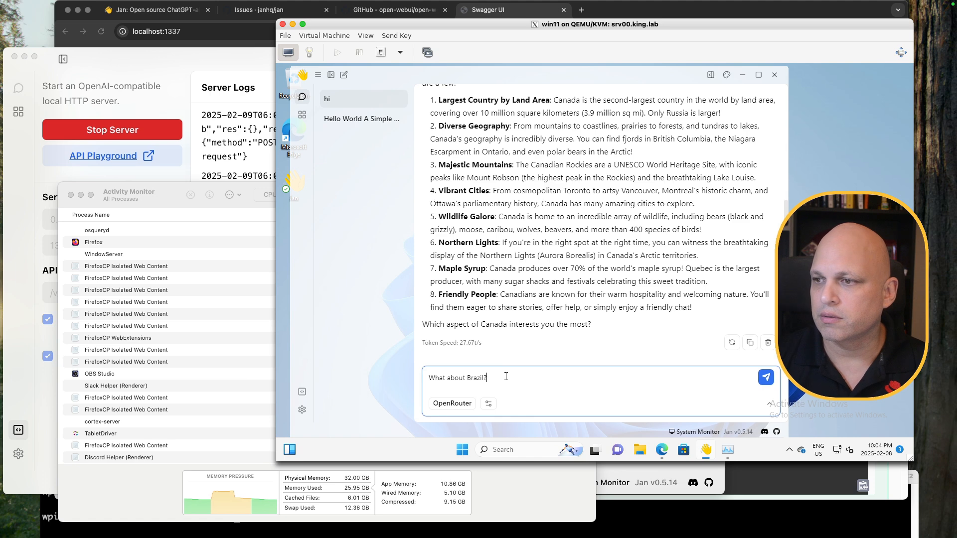
pyautogui.press('Return')
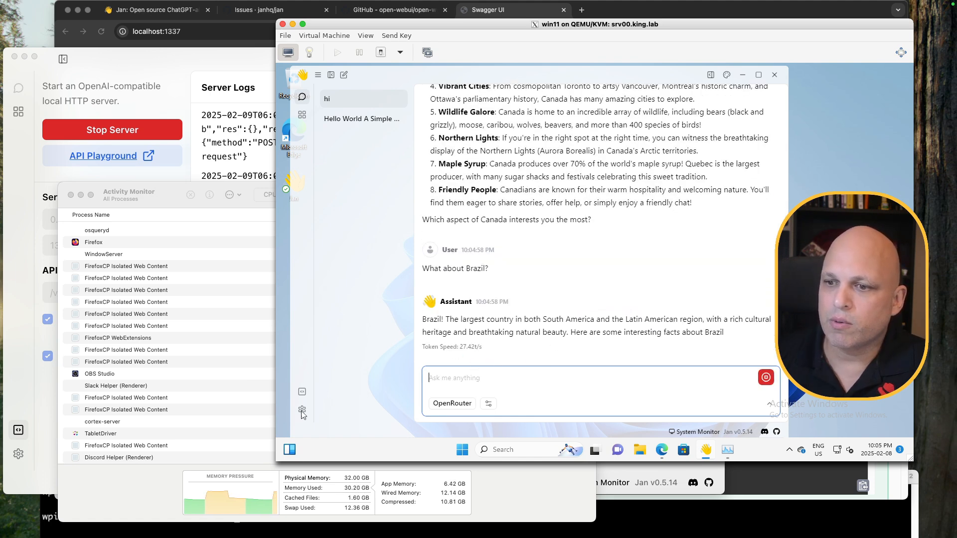
# Check the Mac's CPU and Memory usage in Activity Monitor while the reply generates
pyautogui.click(161, 191)
pyautogui.click(267, 195)
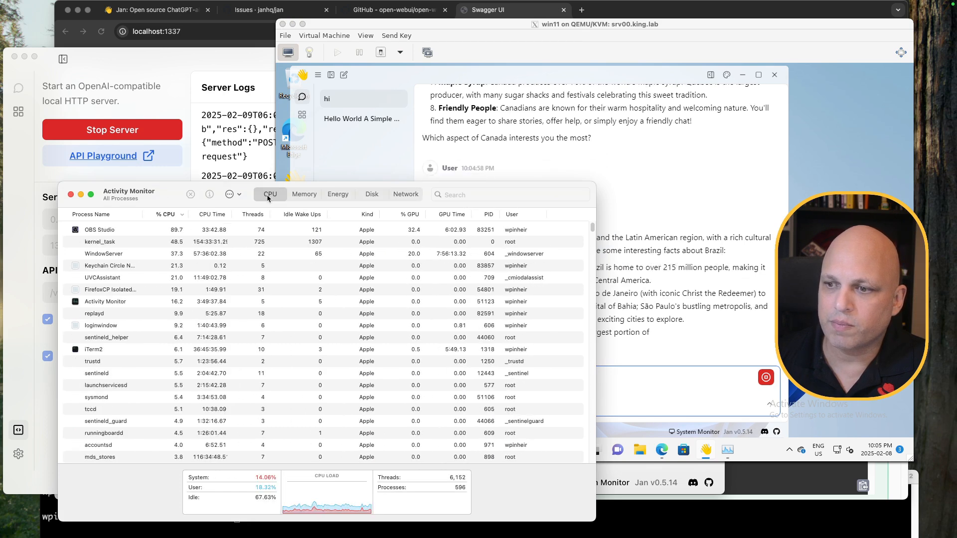
pyautogui.click(306, 195)
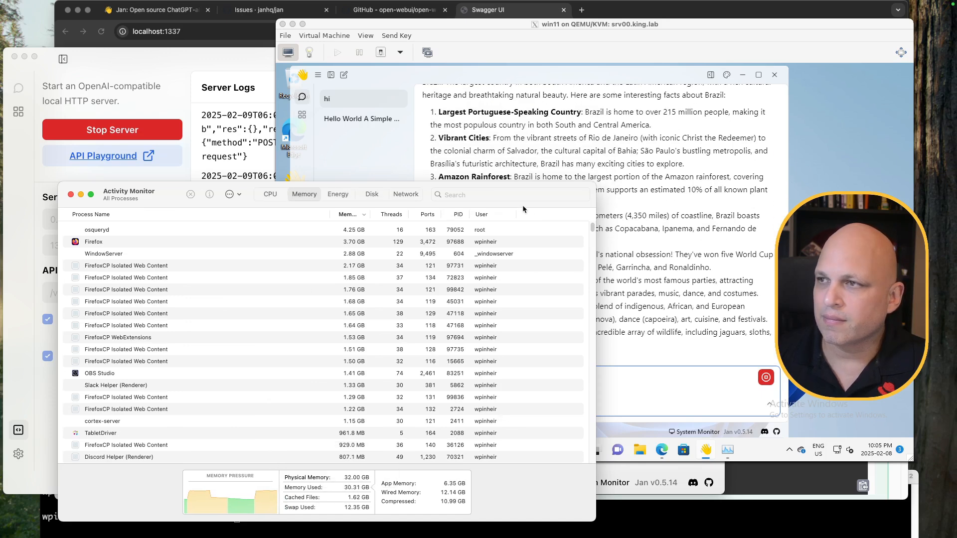
pyautogui.click(531, 75)
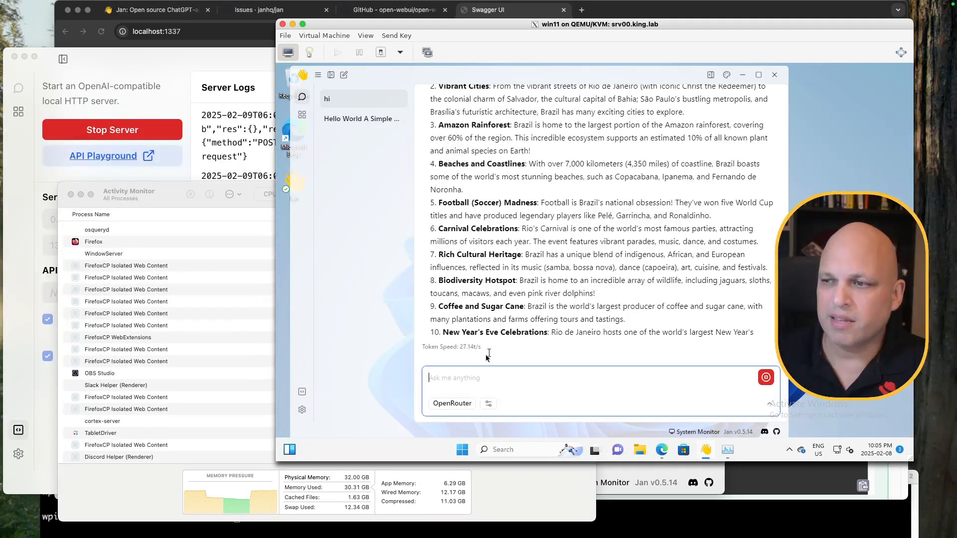
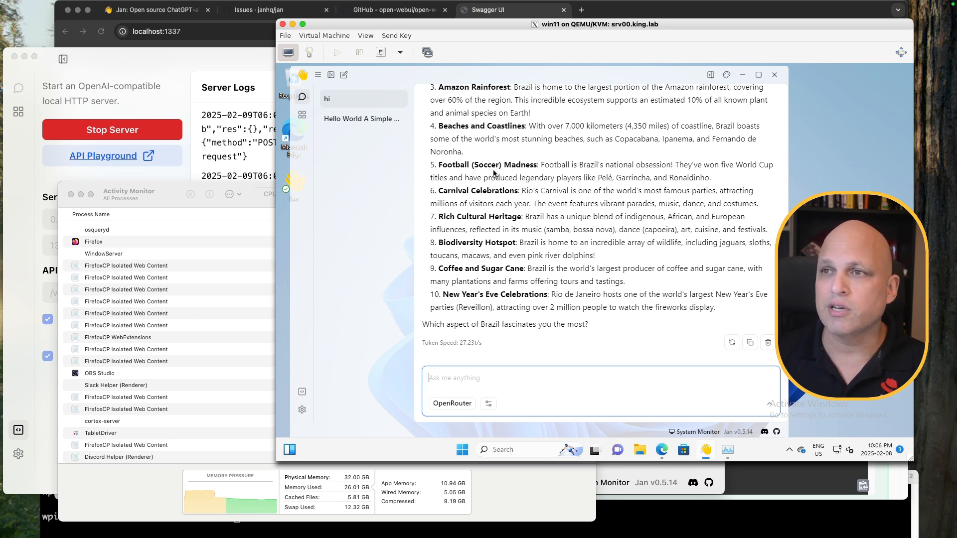
# Move Activity Monitor off-screen and return to the 'hi' thread's Brazil facts reply
pyautogui.moveTo(156, 193); pyautogui.dragTo(12, 537)
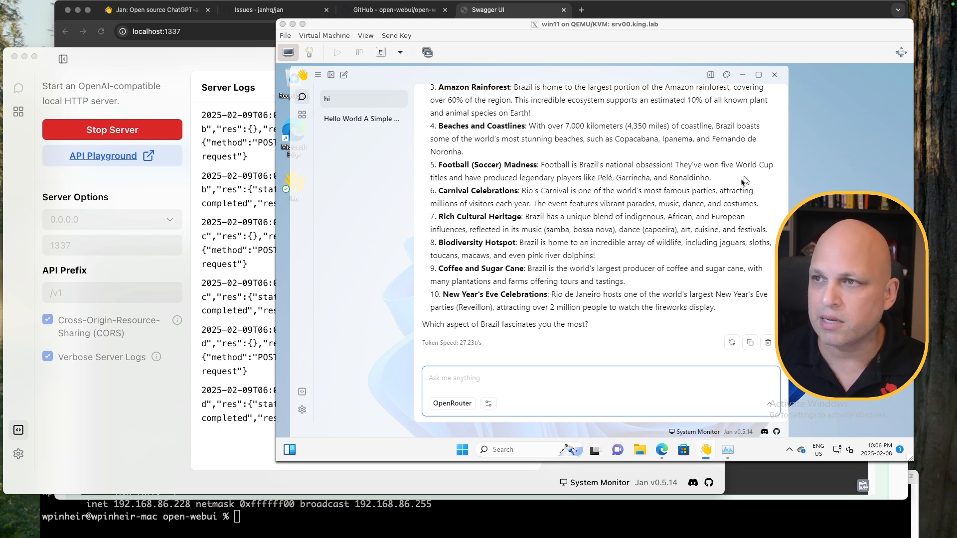
pyautogui.click(356, 120)
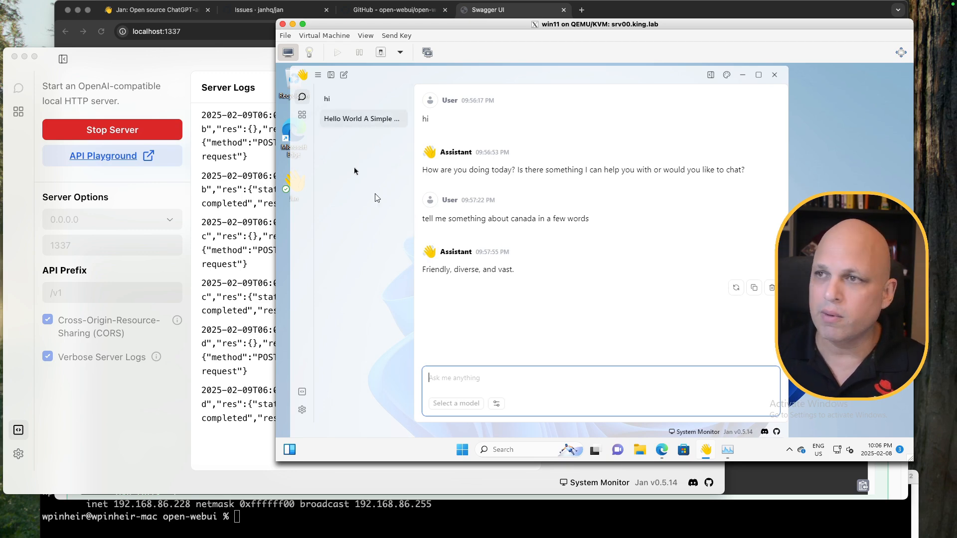
pyautogui.click(351, 108)
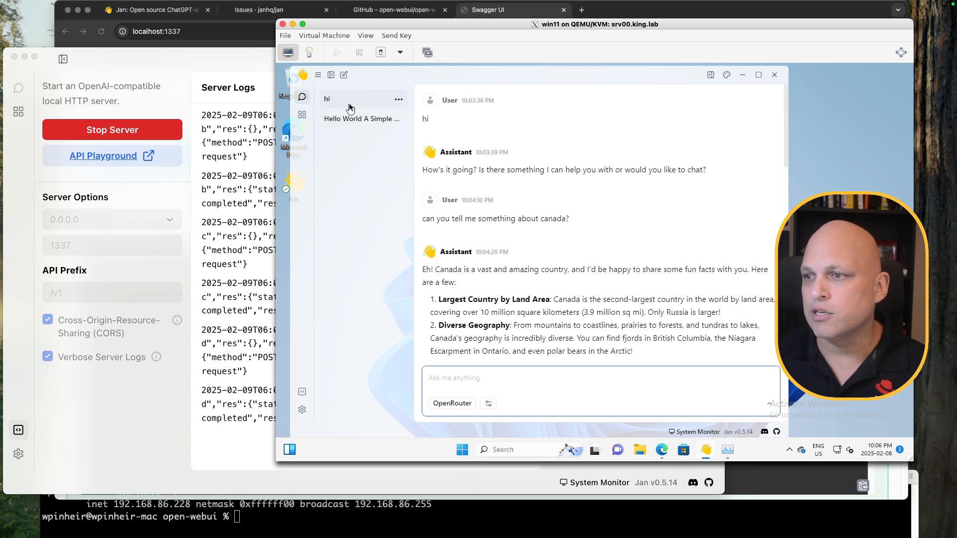
pyautogui.scroll(-10, 557, 280)
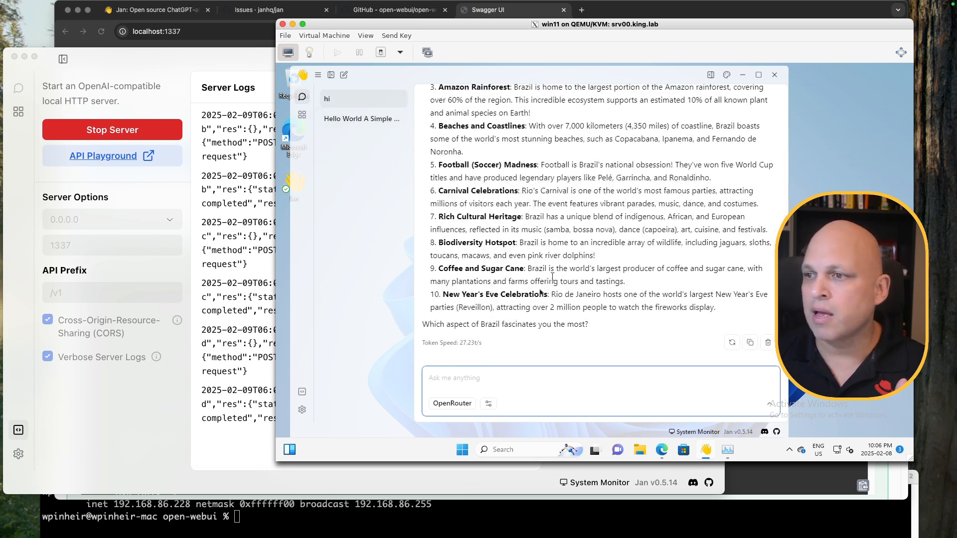
pyautogui.moveTo(482, 344); pyautogui.dragTo(455, 344)
pyautogui.click(496, 379)
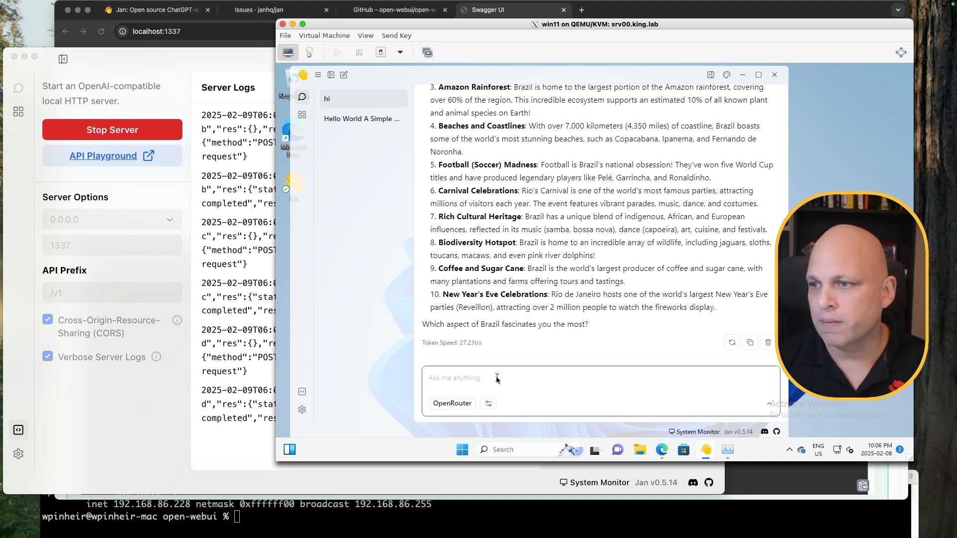
# Ask for Python code that says 'I love you' and review the tkinter GUI reply
pyautogui.write('create one python code that will say "I love you" using any sort of UI')
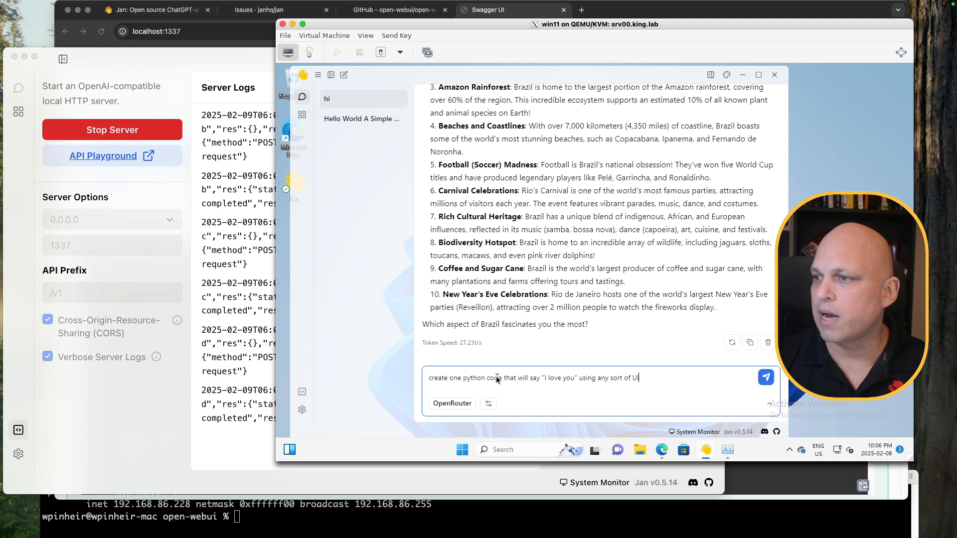
pyautogui.press('Return')
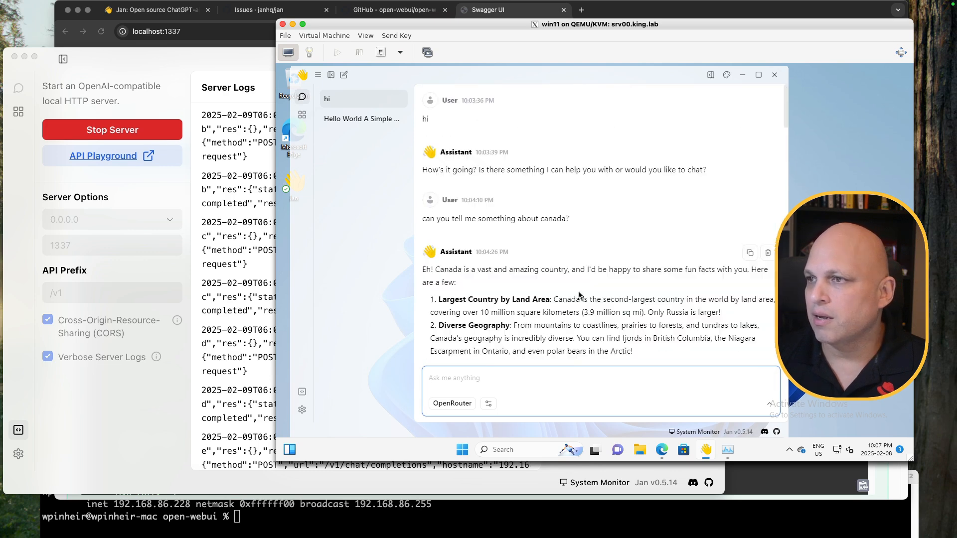
pyautogui.scroll(-5, 578, 294)
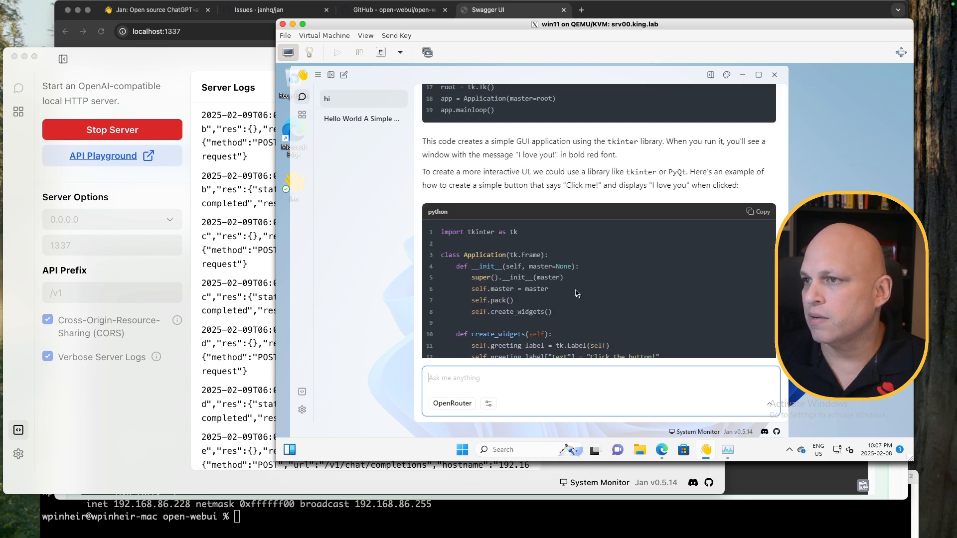
pyautogui.scroll(5, 578, 287)
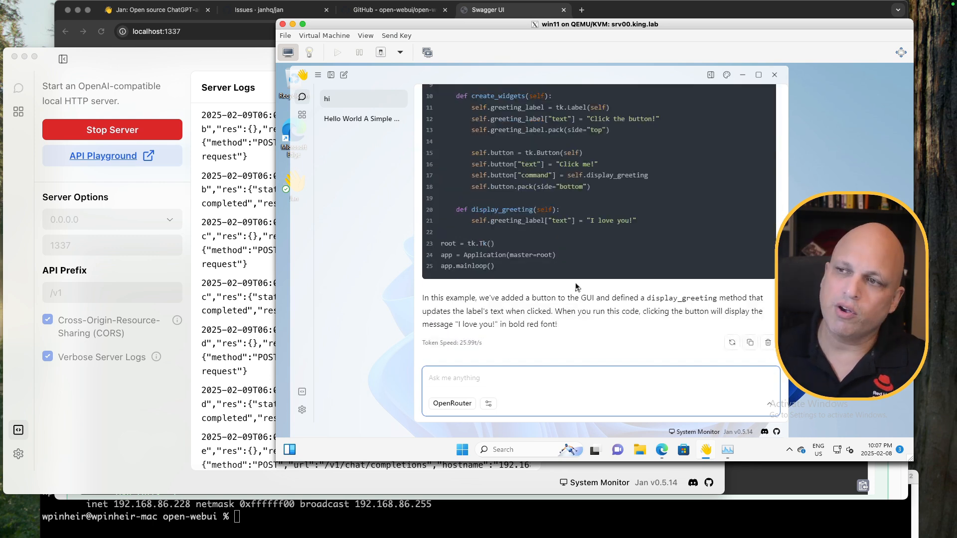
pyautogui.click(575, 313)
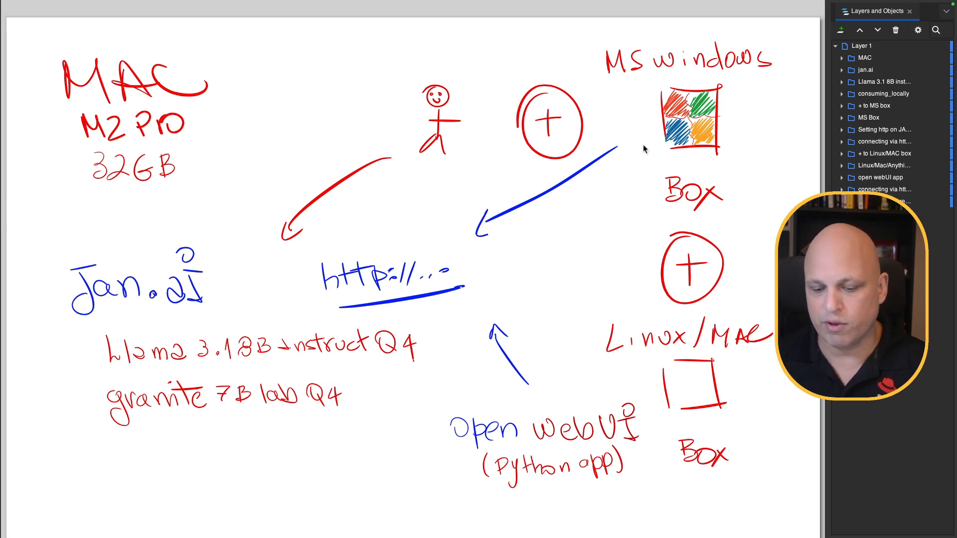
pyautogui.hotkey('ctrl', 'Left')
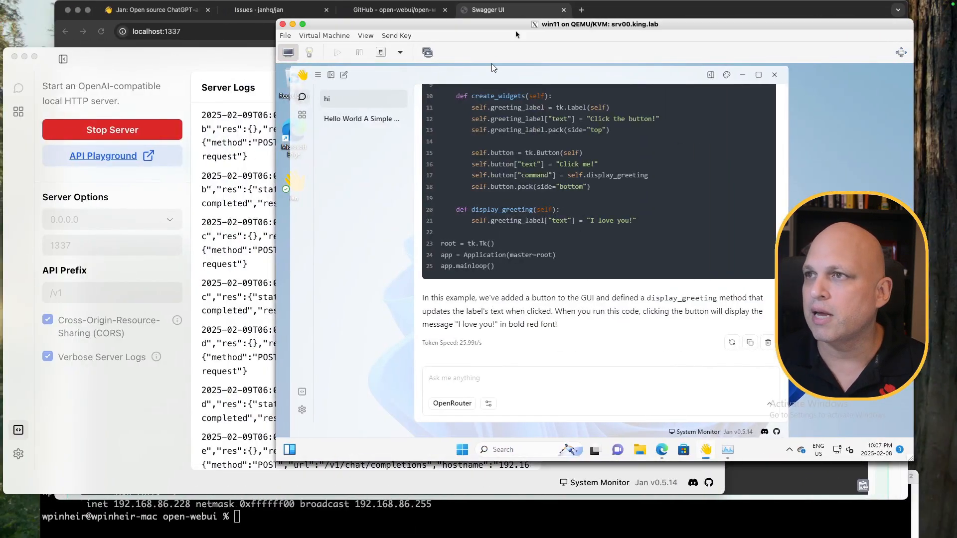
pyautogui.moveTo(518, 24); pyautogui.dragTo(239, 537)
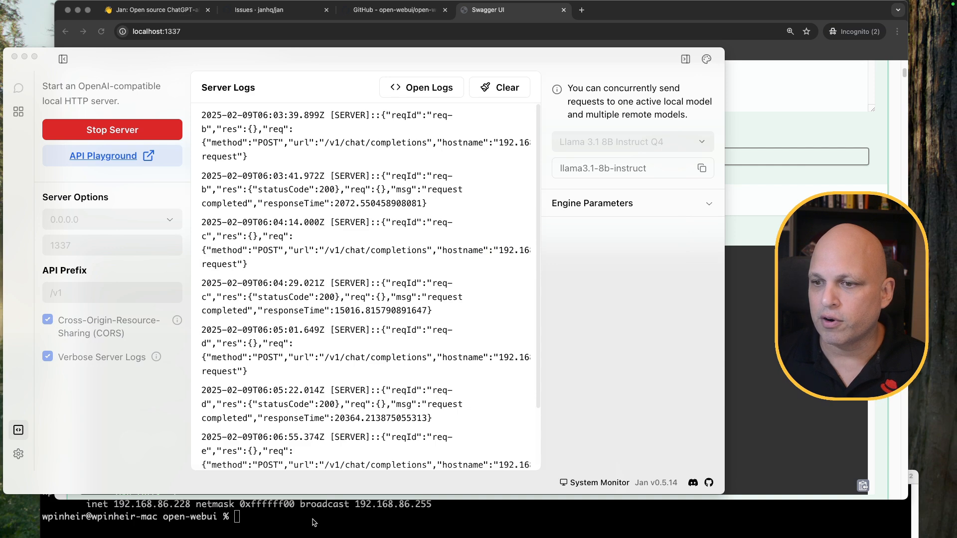
pyautogui.click(319, 501)
pyautogui.moveTo(326, 479); pyautogui.dragTo(343, 229)
pyautogui.click(319, 51)
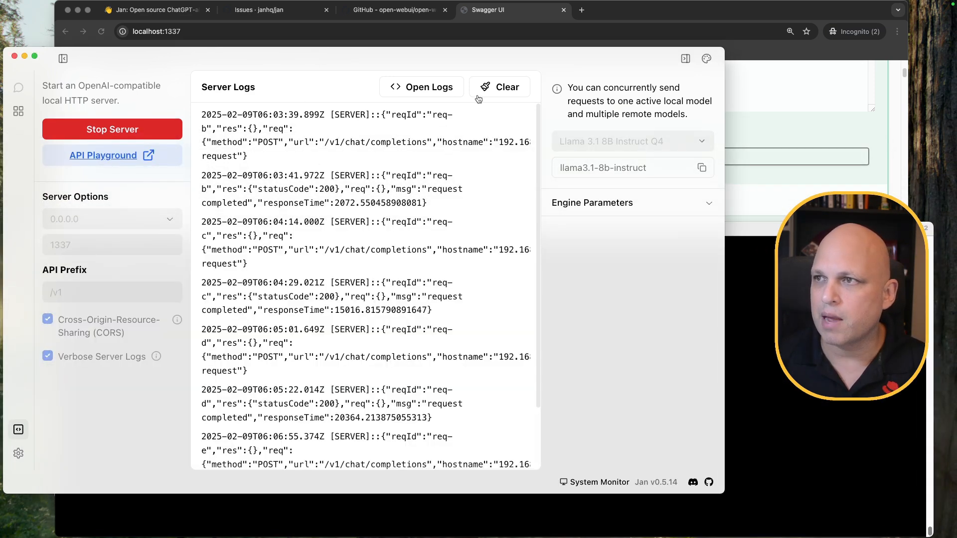
pyautogui.click(508, 89)
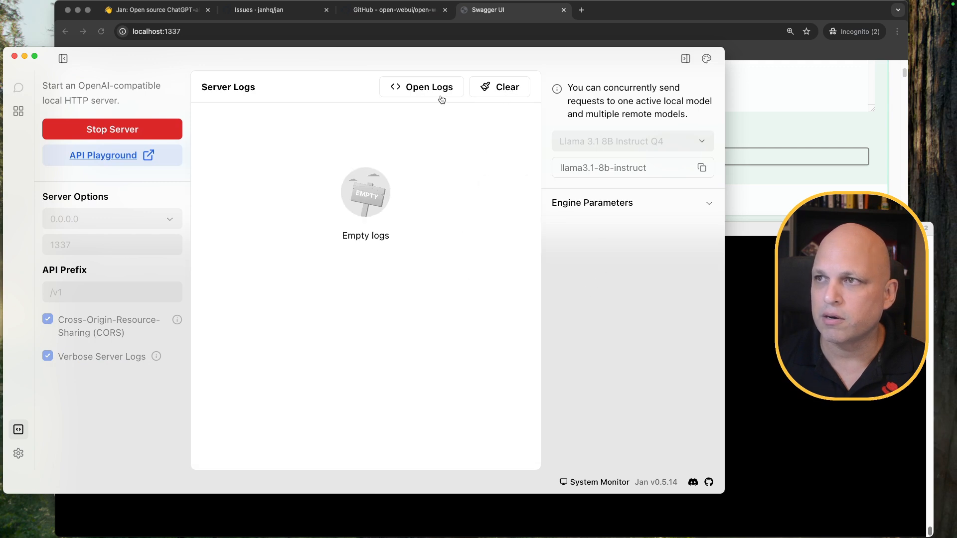
# Clear the terminal with Cmd+K and bring up the open-webui GitHub page
pyautogui.click(743, 333)
pyautogui.press('super+k')
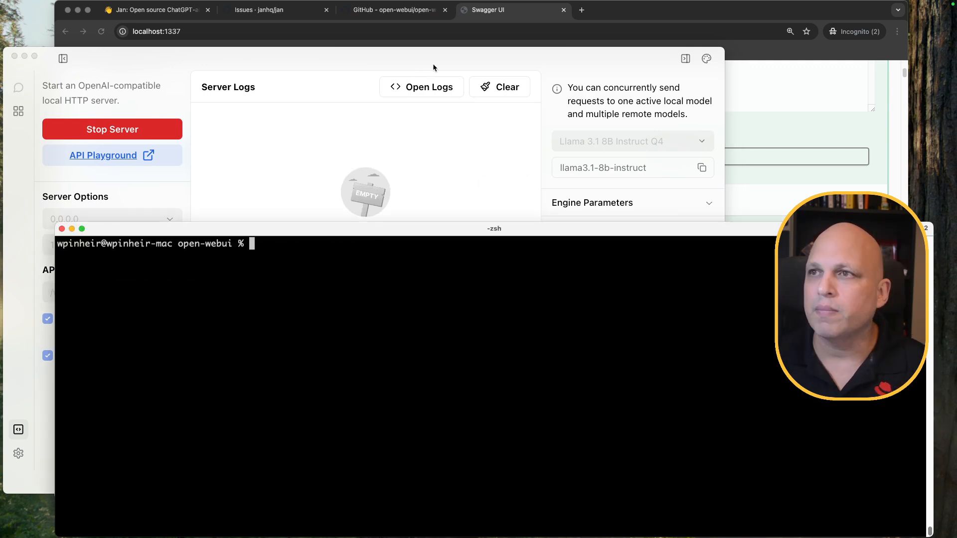
pyautogui.click(409, 12)
pyautogui.moveTo(416, 103)
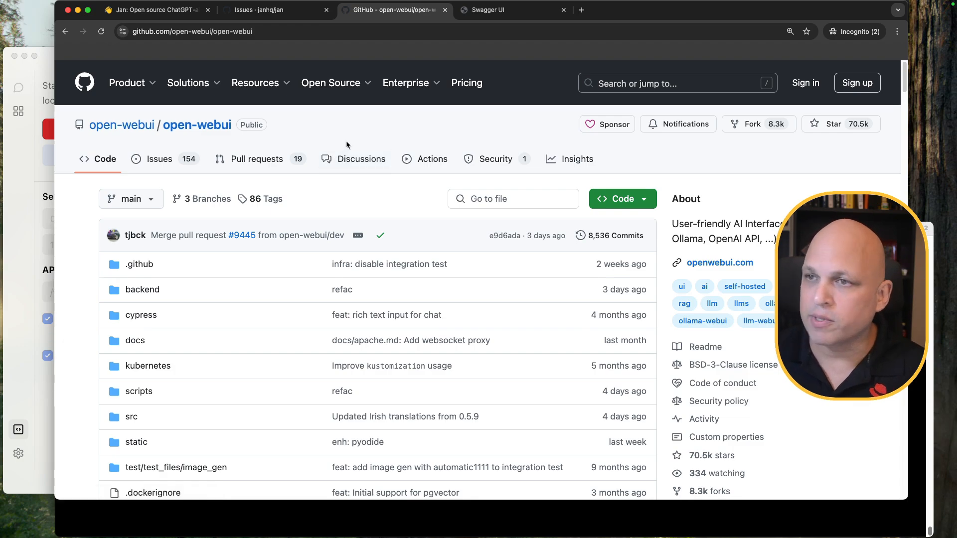
# Scroll the open-webui README down to its How to Install section
pyautogui.scroll(-15, 329, 152)
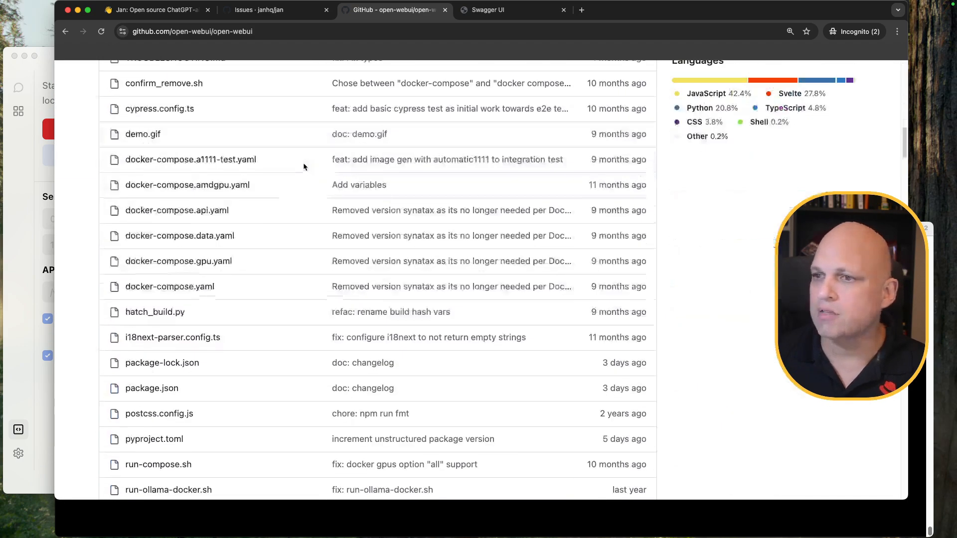
pyautogui.scroll(-15, 303, 166)
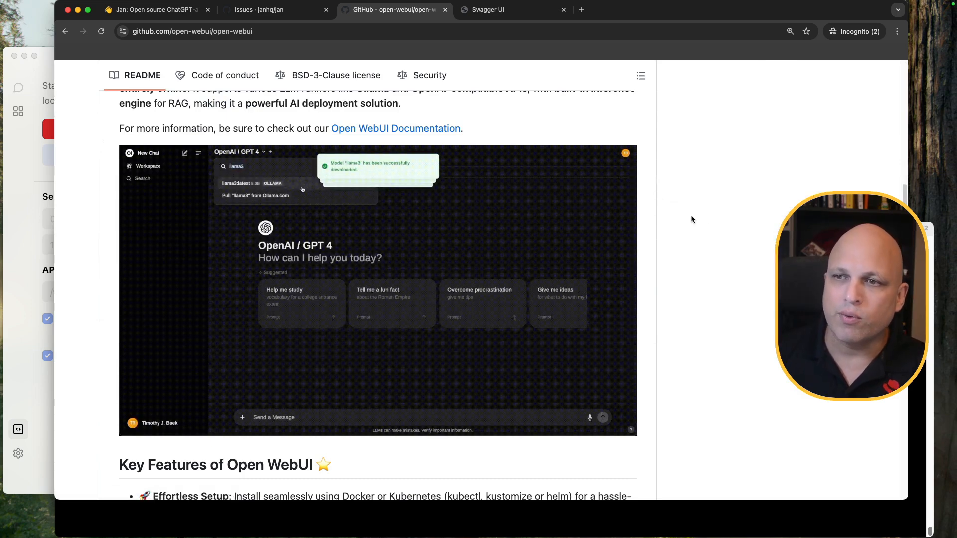
pyautogui.scroll(1, 692, 219)
pyautogui.scroll(-10, 690, 219)
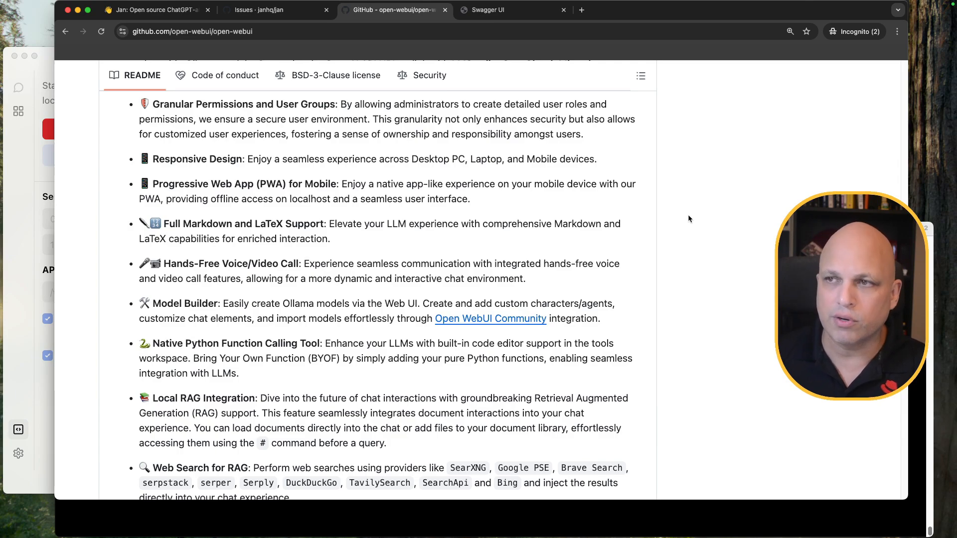
pyautogui.scroll(-5, 684, 217)
pyautogui.scroll(-5, 676, 222)
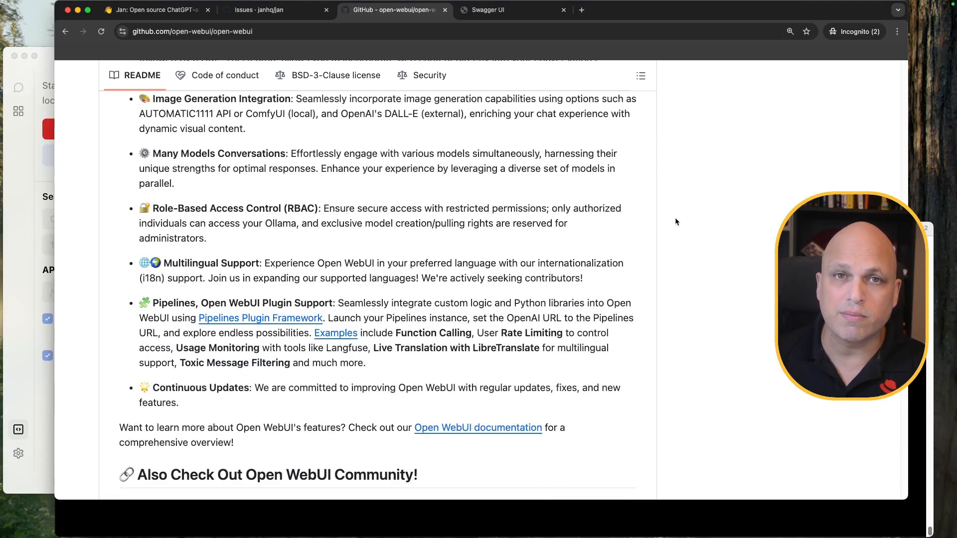
pyautogui.scroll(-8, 676, 222)
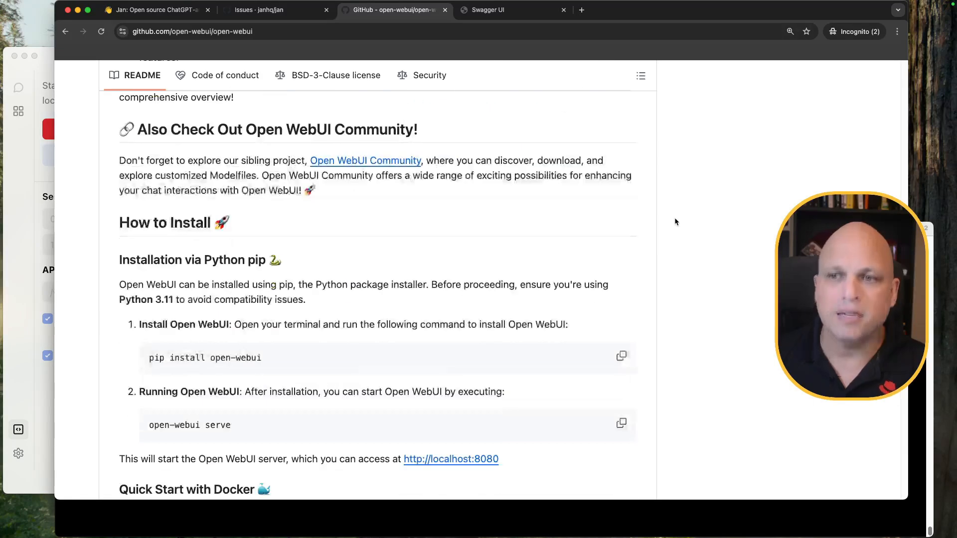
pyautogui.scroll(-2, 675, 221)
# Highlight the 'pip install open-webui' and 'open-webui serve' commands in the README
pyautogui.moveTo(119, 103); pyautogui.dragTo(196, 116)
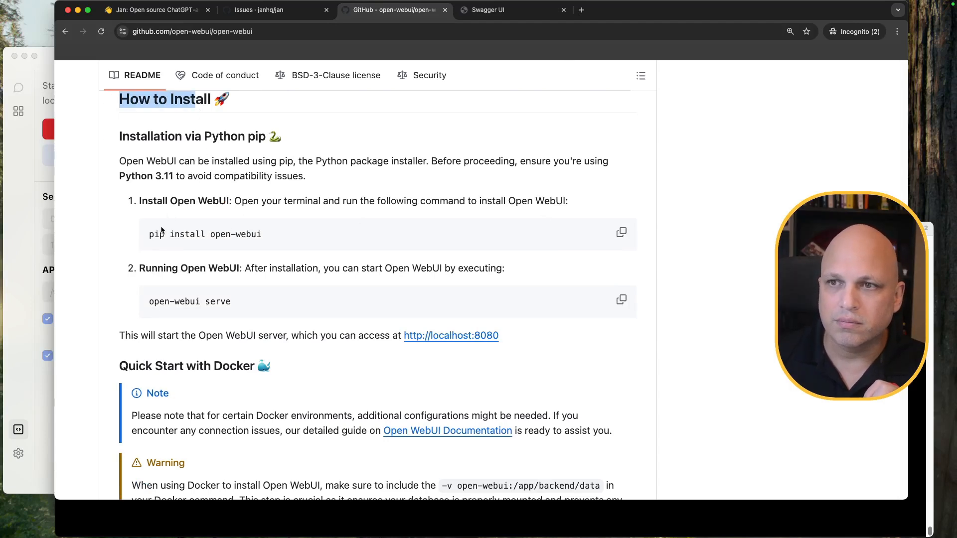
pyautogui.moveTo(149, 235); pyautogui.dragTo(252, 248)
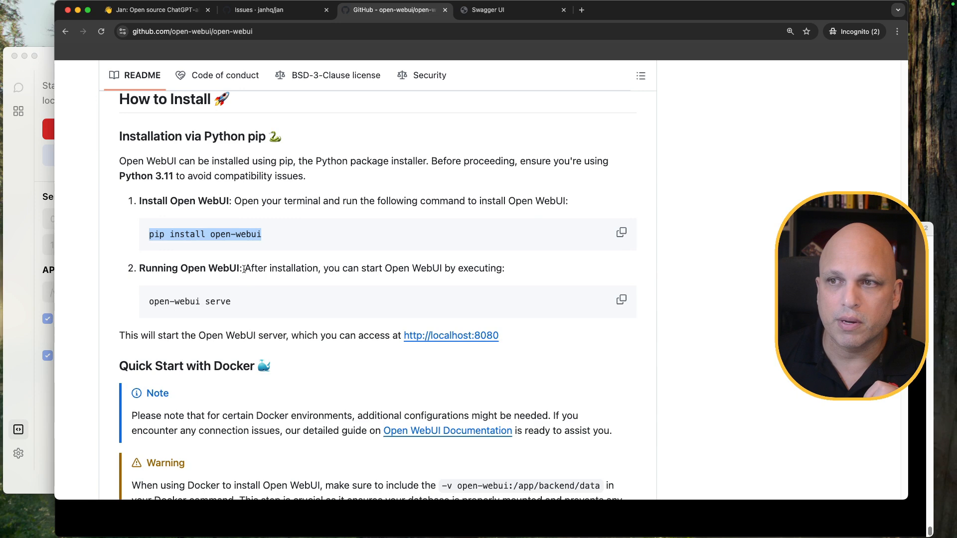
pyautogui.moveTo(150, 302); pyautogui.dragTo(244, 302)
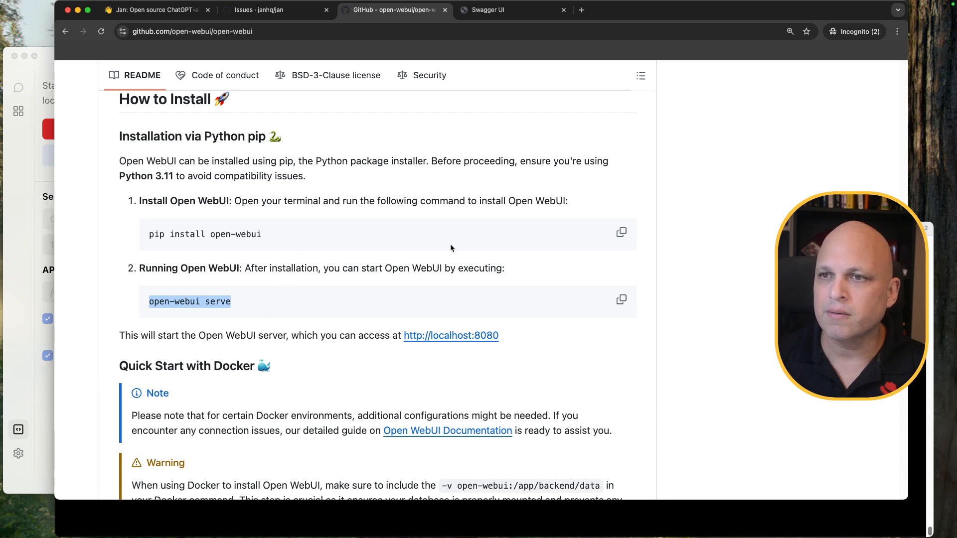
pyautogui.scroll(-3, 466, 235)
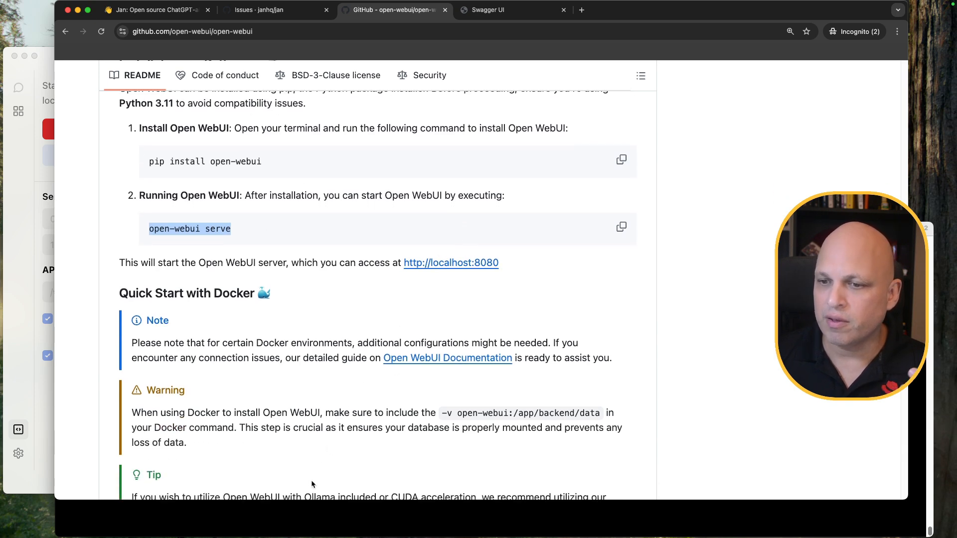
pyautogui.click(328, 519)
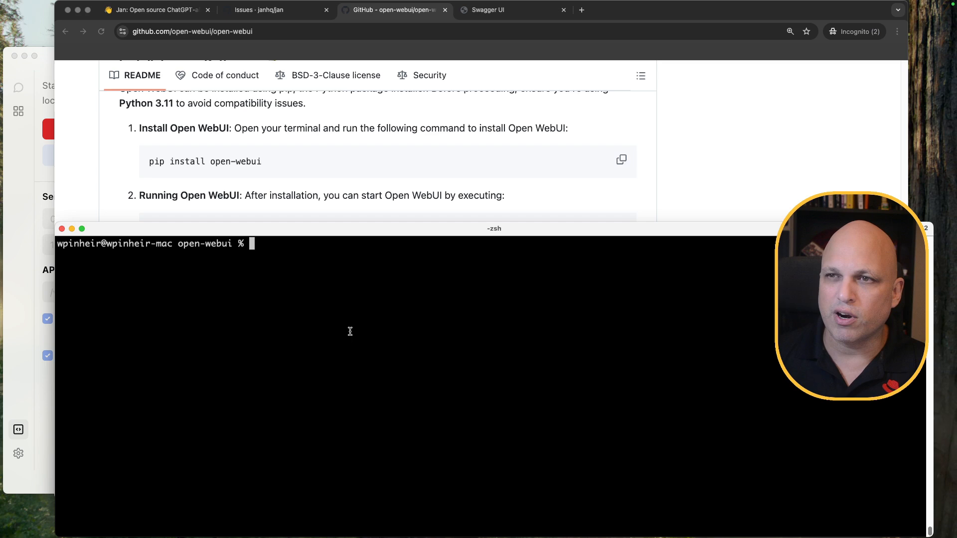
# Create a .open-webui-venv virtual environment with python3.12-intel64 -m venv
pyautogui.scroll(-1, 411, 152)
pyautogui.scroll(-1, 411, 150)
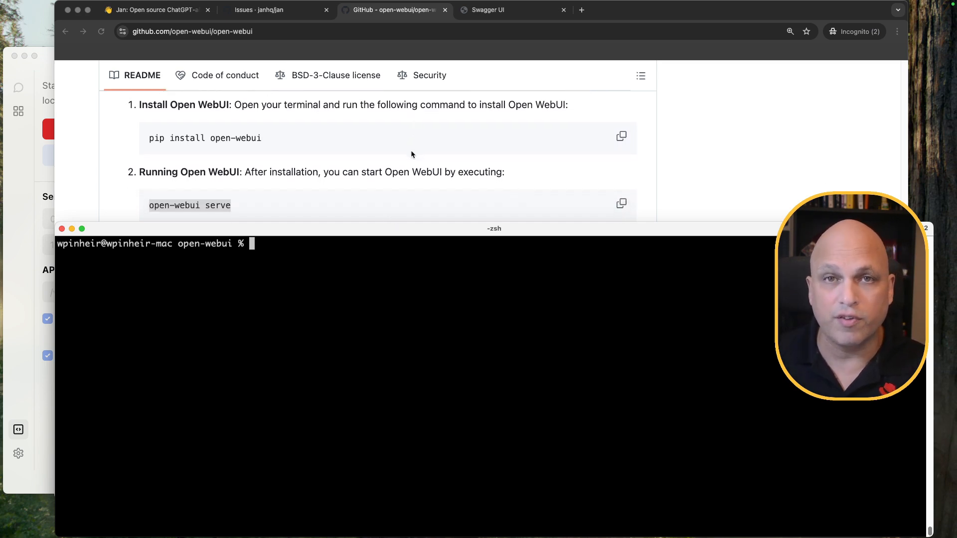
pyautogui.scroll(-1, 410, 150)
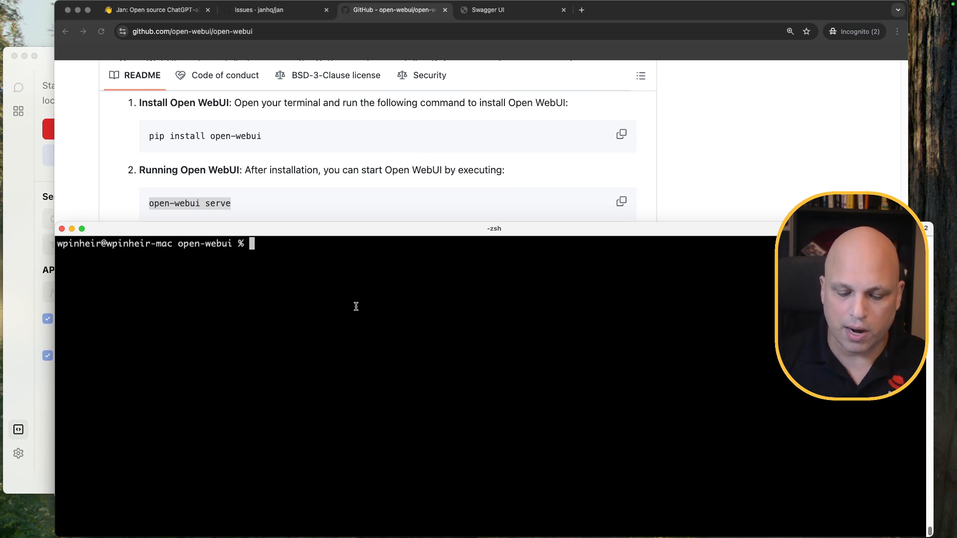
pyautogui.write('/usr/local/bin')
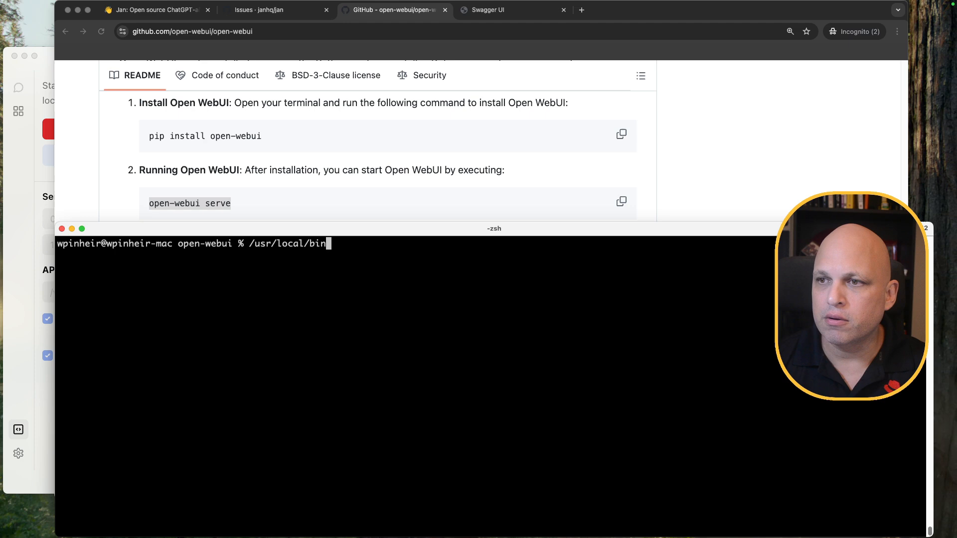
pyautogui.write('/python3.12')
pyautogui.press('Tab')
pyautogui.write('-i')
pyautogui.press('Tab')
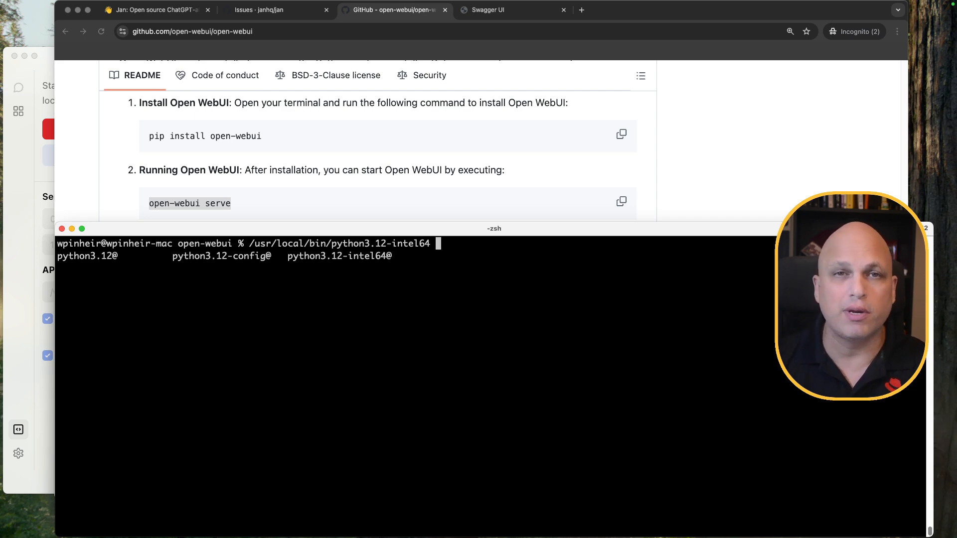
pyautogui.write('-m venv ')
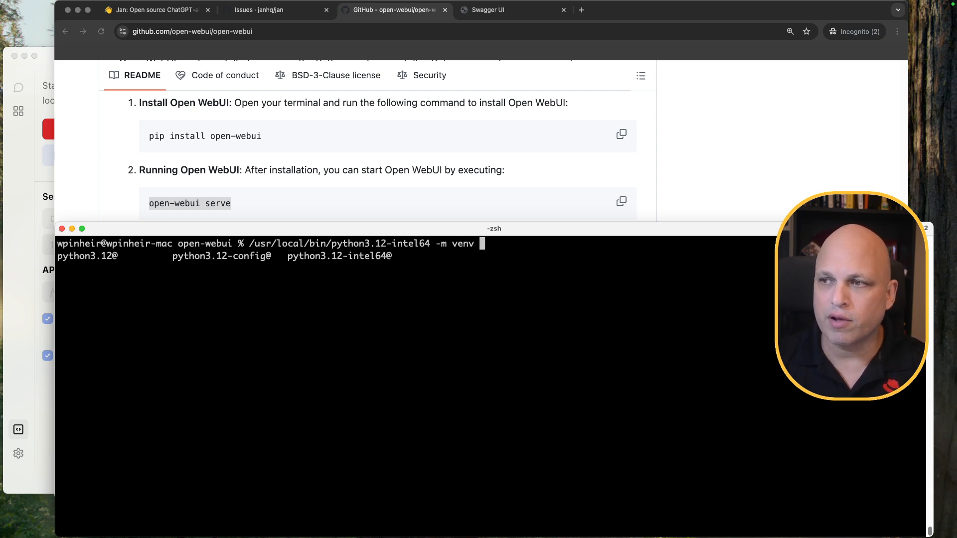
pyautogui.write('.')
pyautogui.write('open-wh')
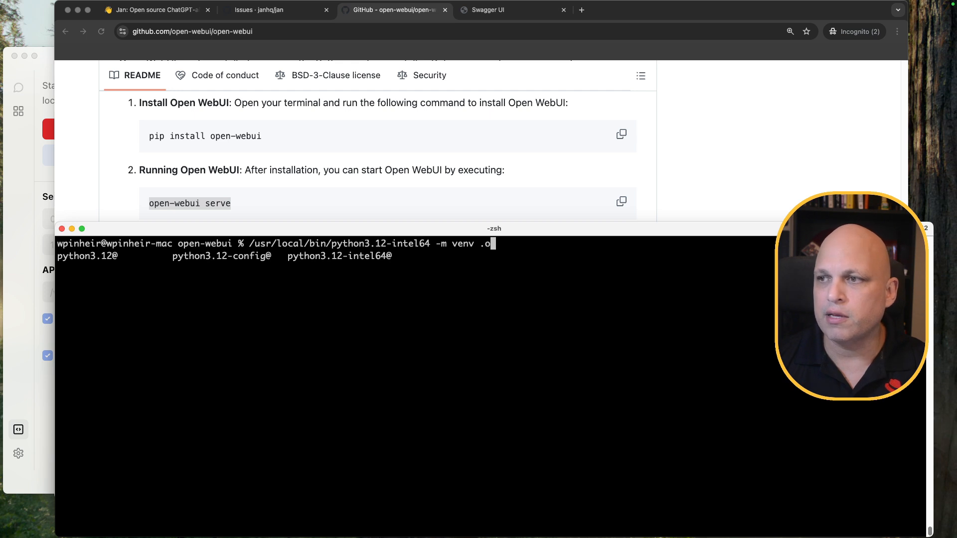
pyautogui.press('BackSpace')
pyautogui.write('eb')
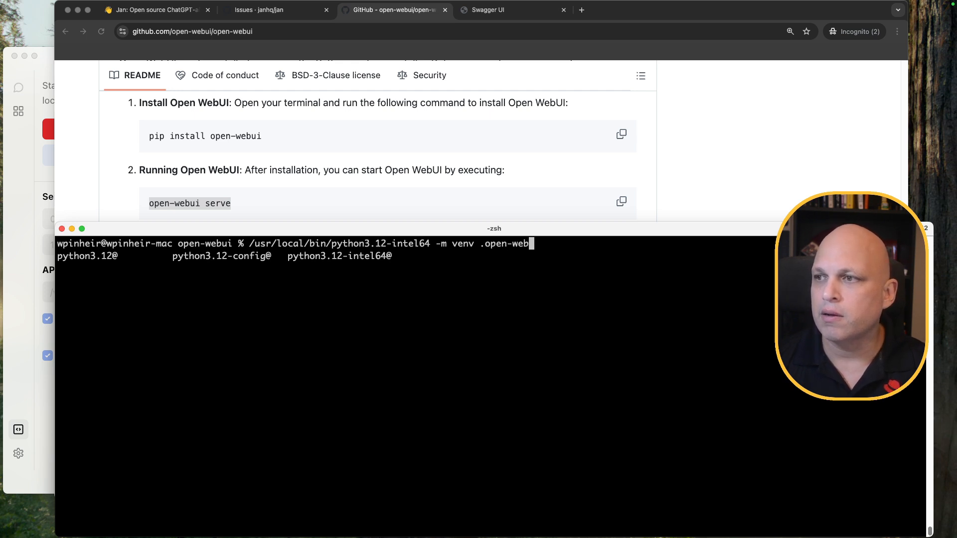
pyautogui.write('ui')
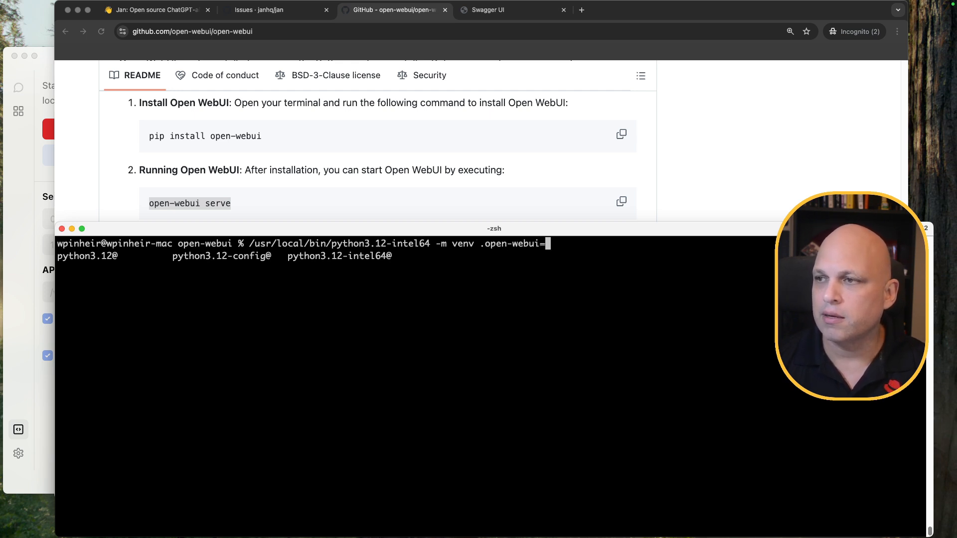
pyautogui.write('-venc')
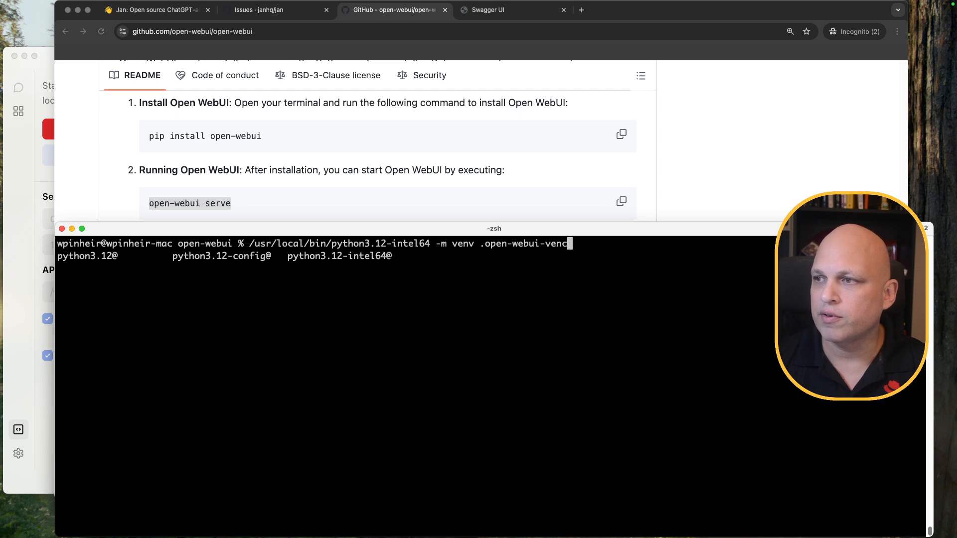
pyautogui.press('BackSpace')
pyautogui.write('v')
pyautogui.press('Return')
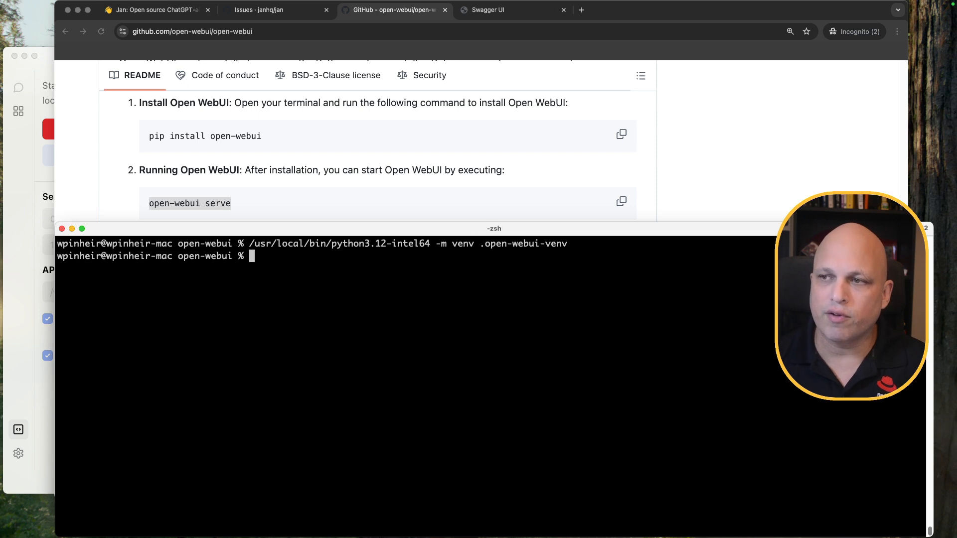
# Activate the environment with source .open-webui-venv/bin/activate
pyautogui.write('source ')
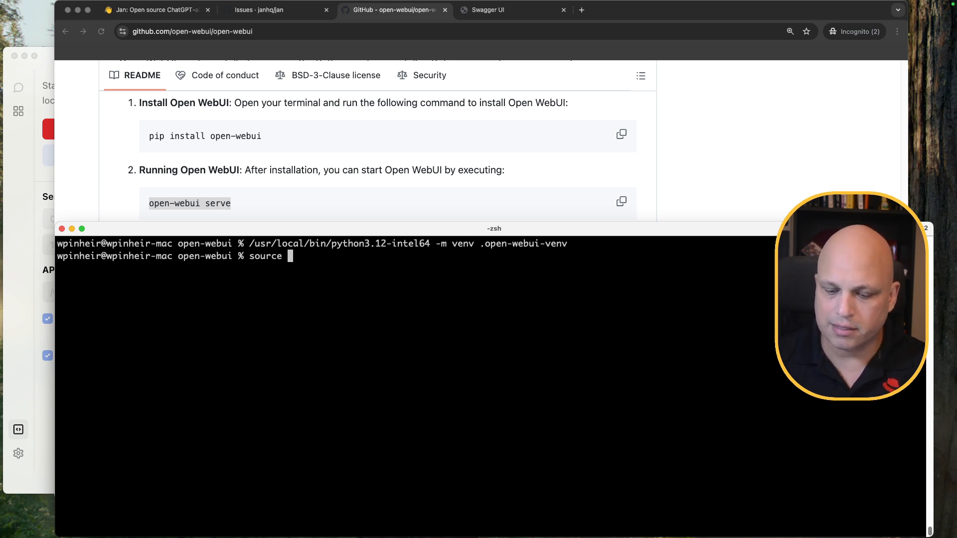
pyautogui.write('.open-webui-venv/')
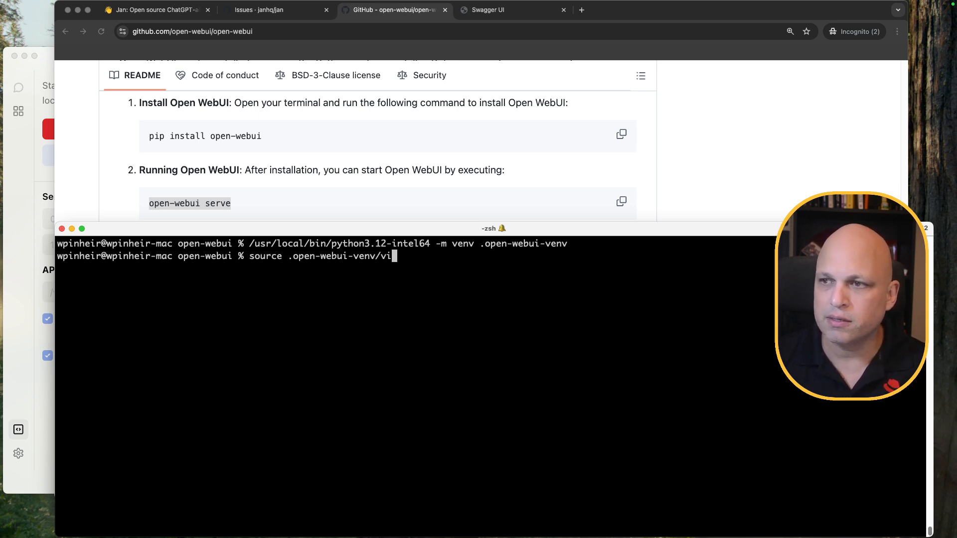
pyautogui.write('bin/activate')
pyautogui.press('Return')
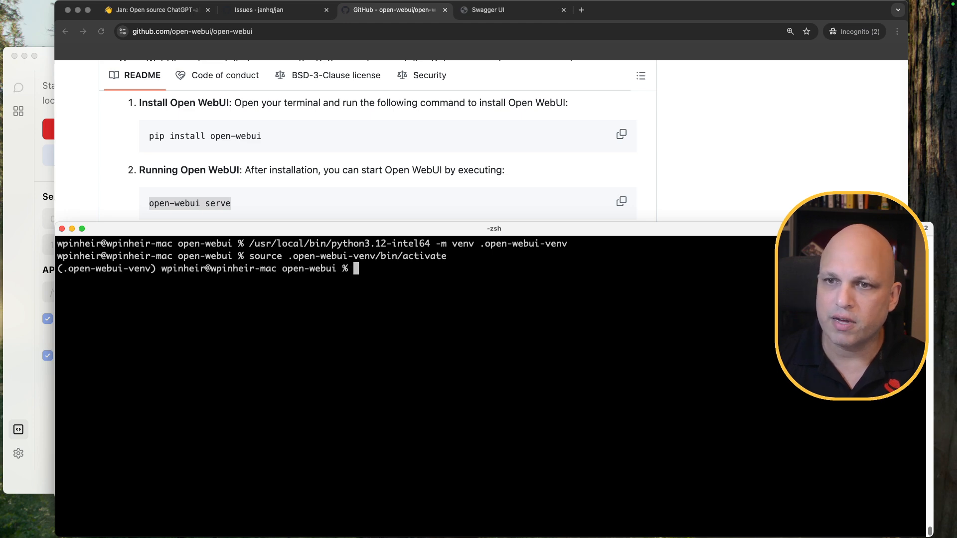
pyautogui.moveTo(156, 269); pyautogui.dragTo(55, 271)
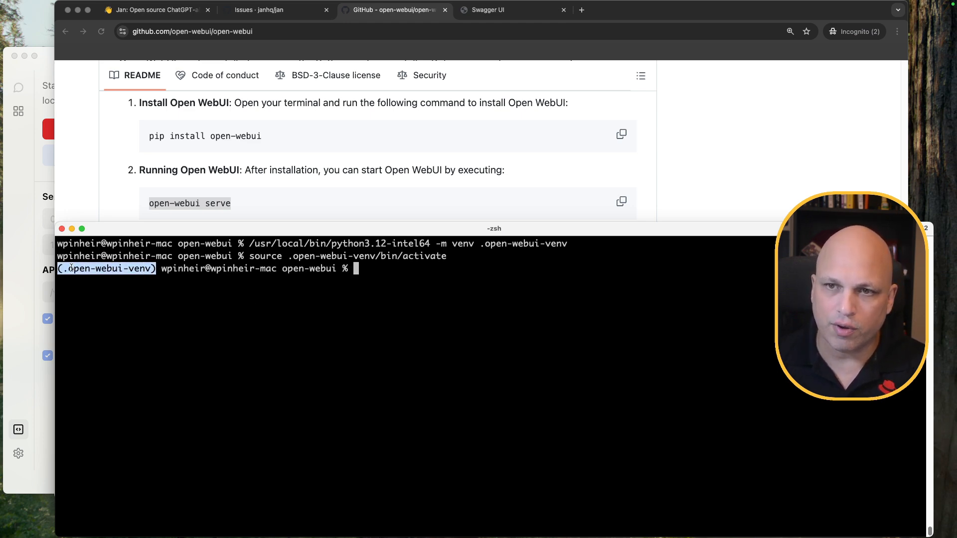
pyautogui.click(285, 301)
# Upgrade pip from 24.0 to 25.0, confirm with pip list, and copy the README install command
pyautogui.write('pip list')
pyautogui.press('Return')
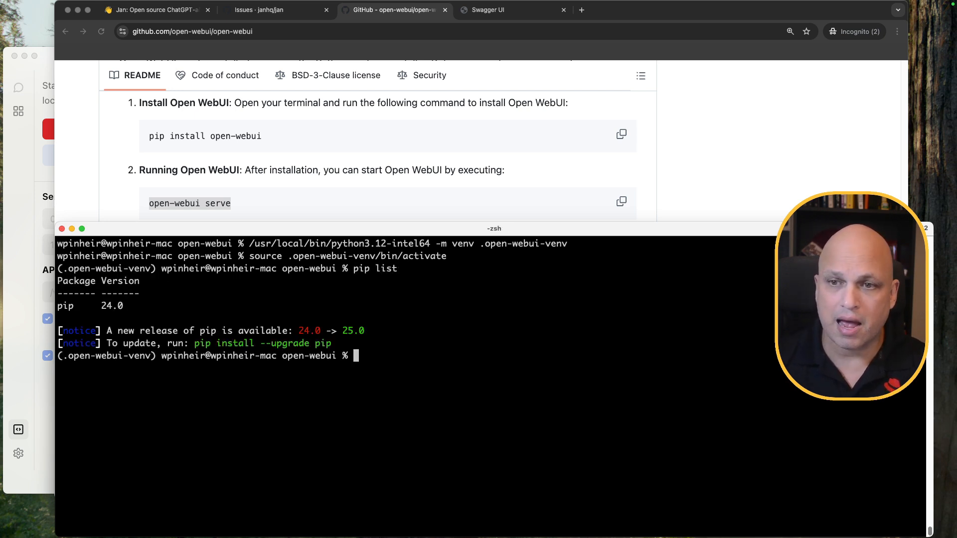
pyautogui.moveTo(194, 343); pyautogui.dragTo(332, 344)
pyautogui.write('pip install --upgrade pip')
pyautogui.press('Return')
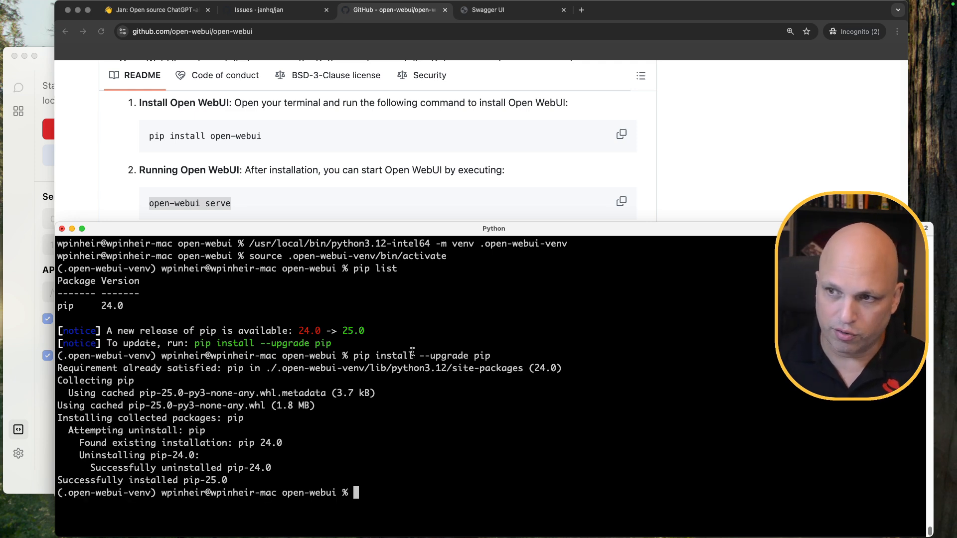
pyautogui.hotkey('ctrl', 'l')
pyautogui.write('pip list')
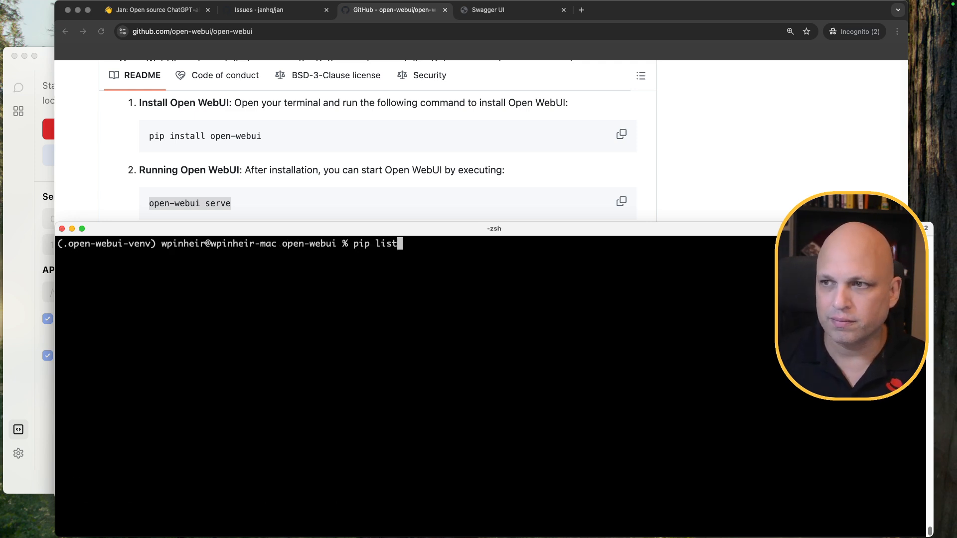
pyautogui.press('Return')
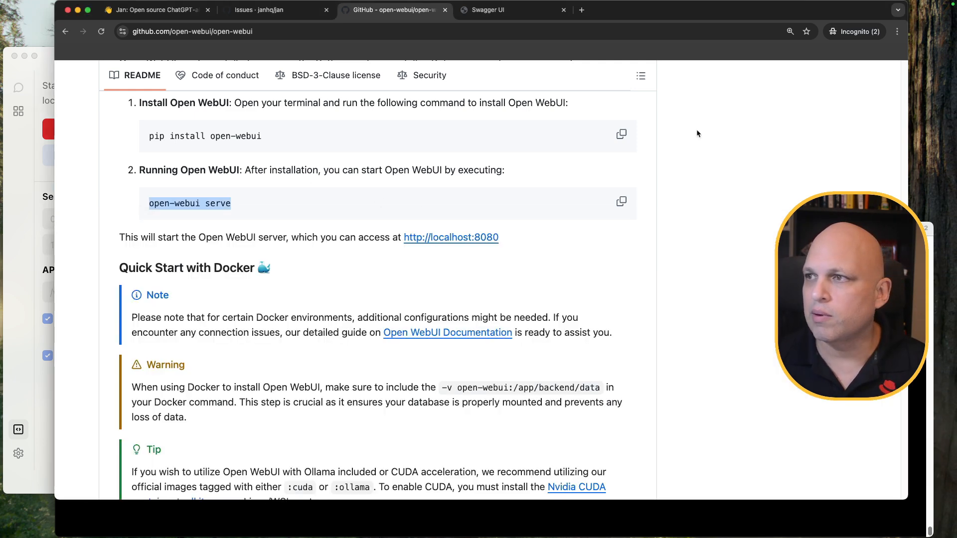
pyautogui.click(737, 126)
pyautogui.click(621, 135)
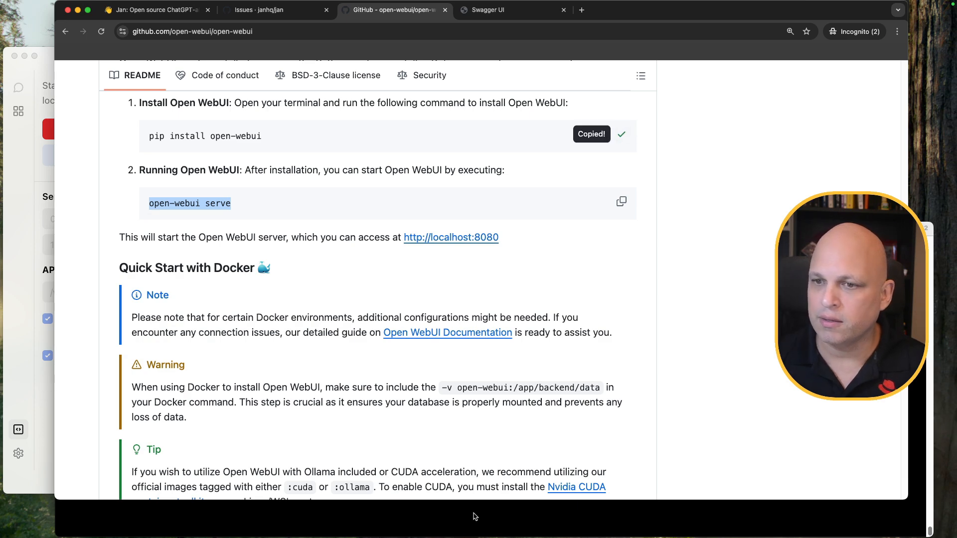
# Install Open WebUI 0.5.10 in the environment with pip install open-webui
pyautogui.click(475, 516)
pyautogui.press('super+v')
pyautogui.press('Return')
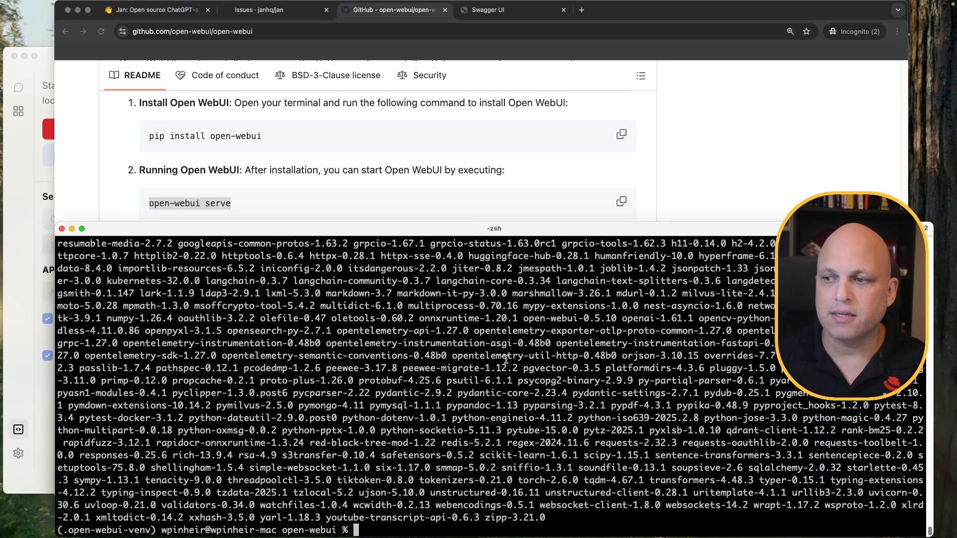
pyautogui.moveTo(545, 517); pyautogui.dragTo(431, 493)
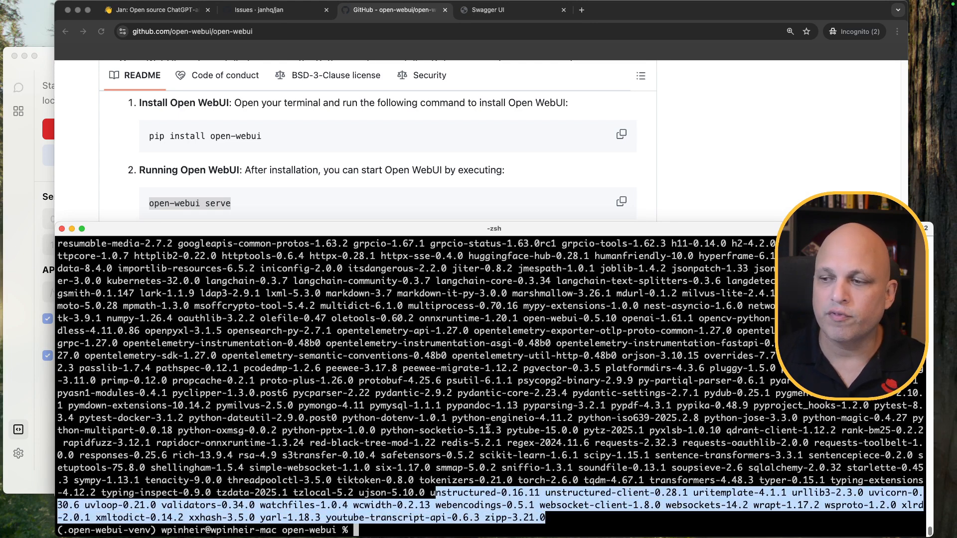
pyautogui.press('Return')
pyautogui.press('Return')
pyautogui.press('Return')
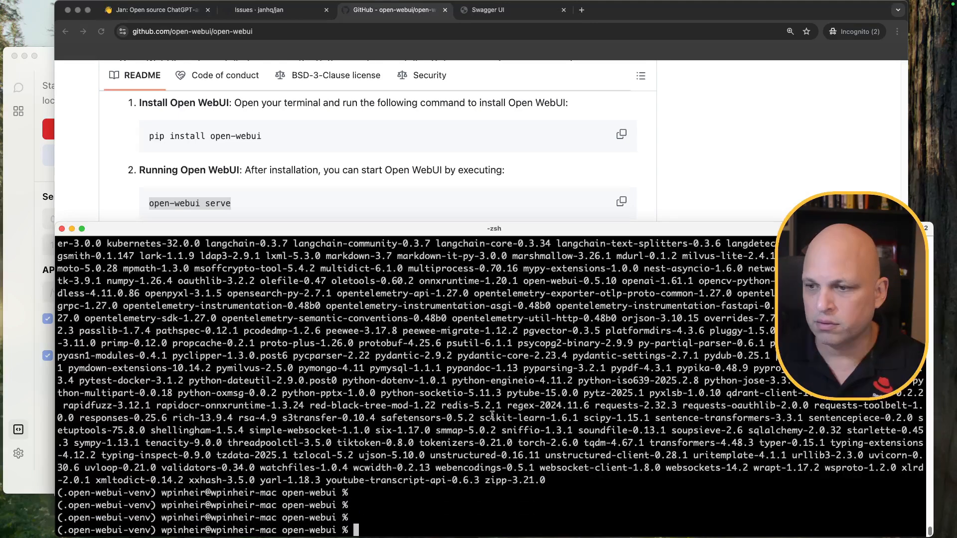
# Copy 'open-webui serve' from the README and paste it at the terminal prompt
pyautogui.click(712, 169)
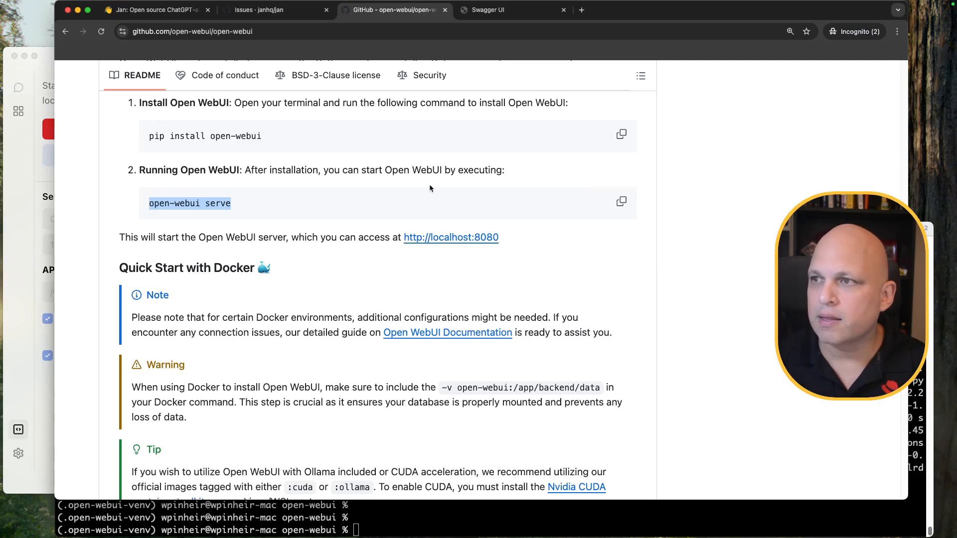
pyautogui.click(620, 205)
pyautogui.click(473, 518)
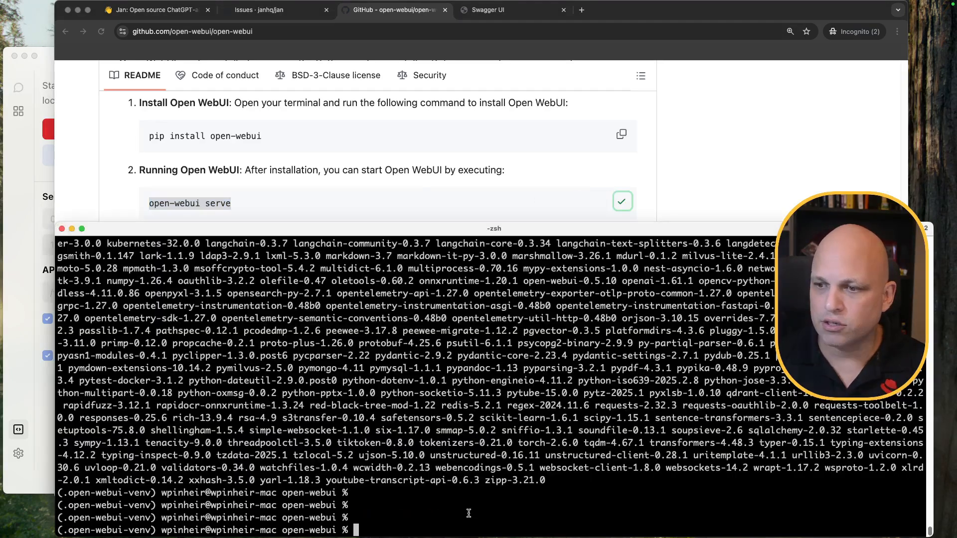
pyautogui.press('super+v')
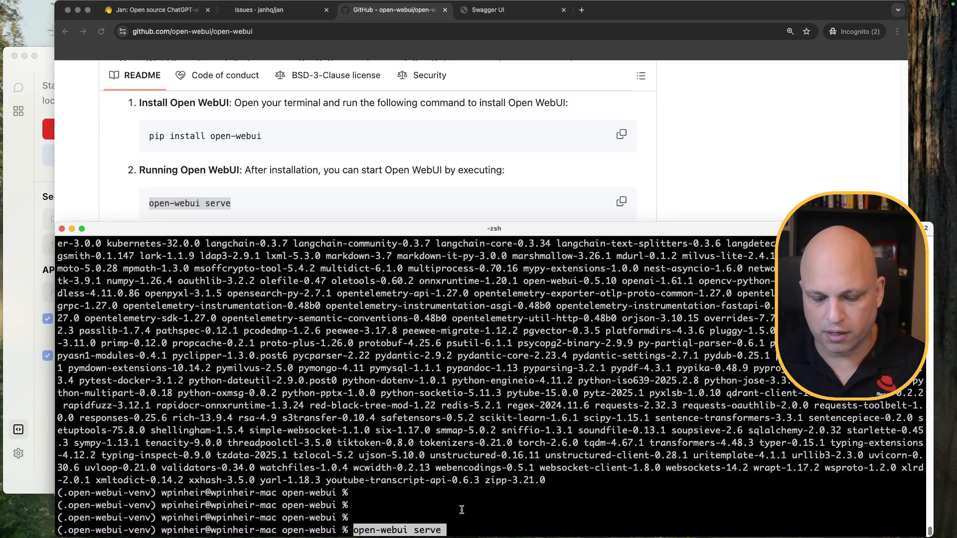
# Run open-webui serve and wait until it listens on 0.0.0.0:8080
pyautogui.hotkey('ctrl', 'l')
pyautogui.press('Return')
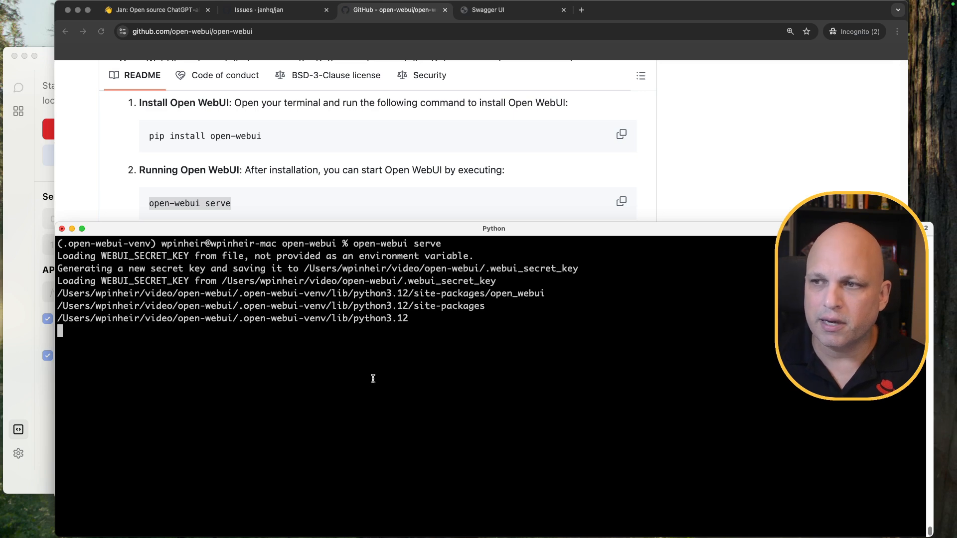
pyautogui.moveTo(350, 317); pyautogui.dragTo(410, 319)
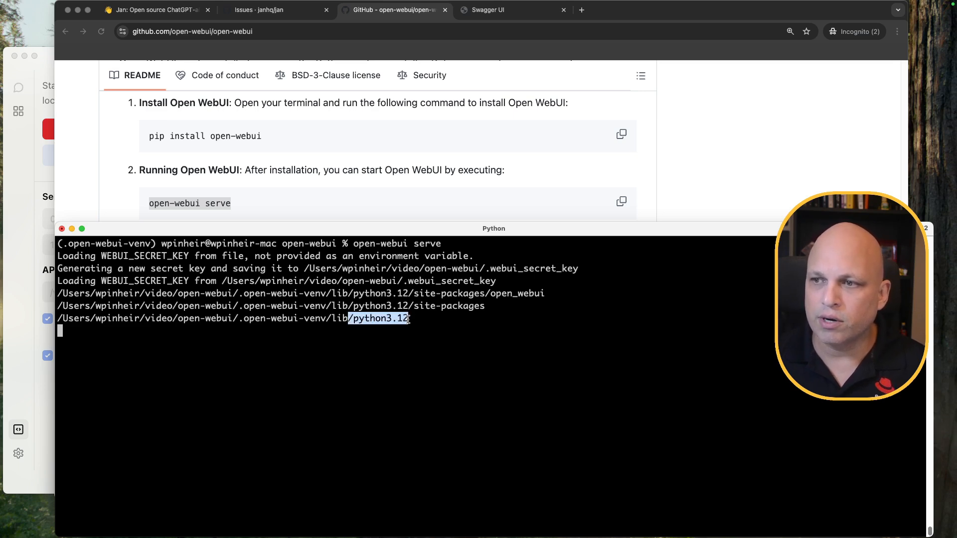
pyautogui.click(383, 333)
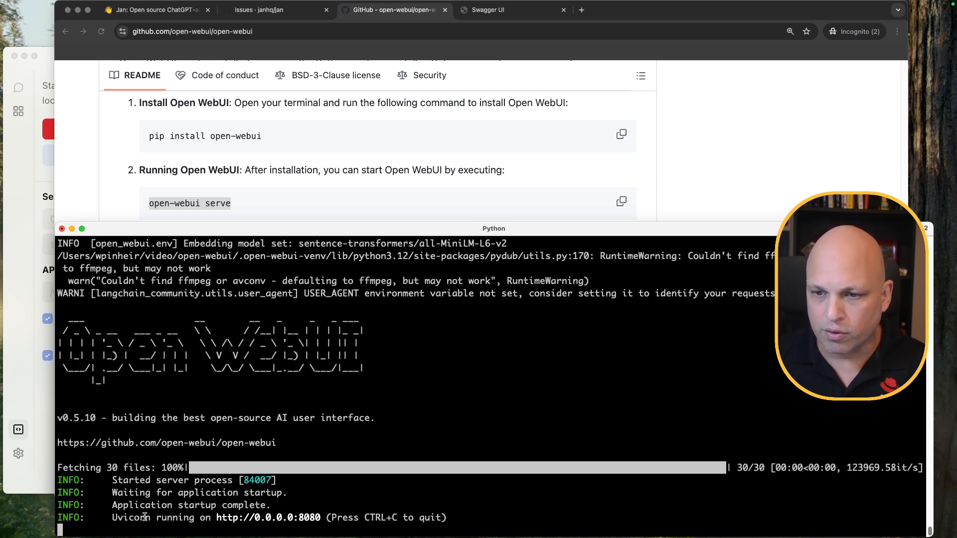
pyautogui.moveTo(112, 517); pyautogui.dragTo(327, 519)
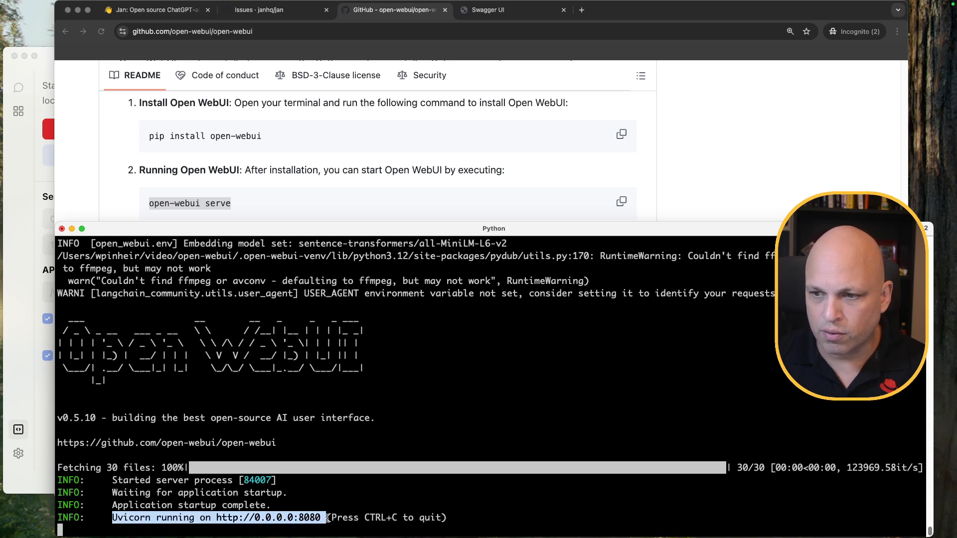
pyautogui.click(294, 518)
pyautogui.moveTo(249, 517); pyautogui.dragTo(293, 517)
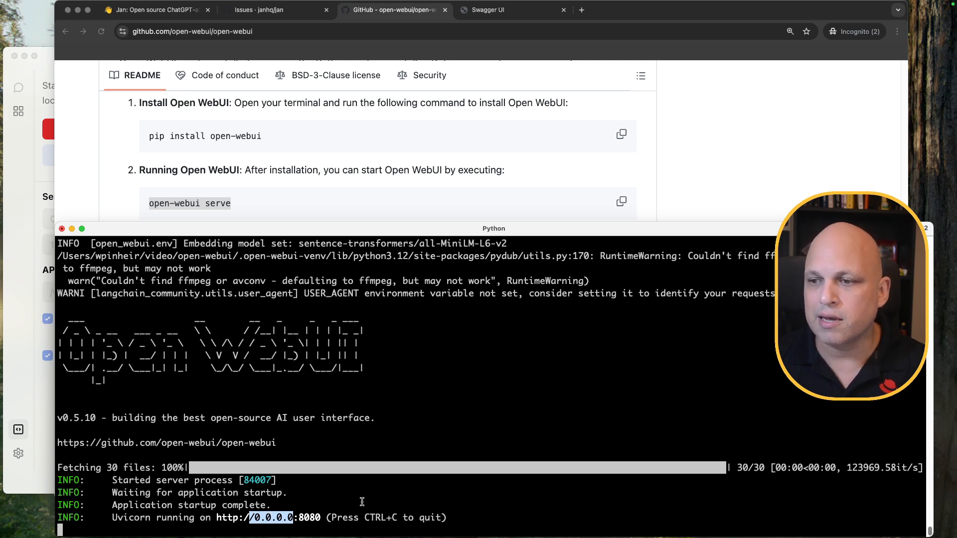
pyautogui.click(374, 516)
# Stop the server with Ctrl+C and relaunch open-webui serve
pyautogui.moveTo(360, 517); pyautogui.dragTo(399, 516)
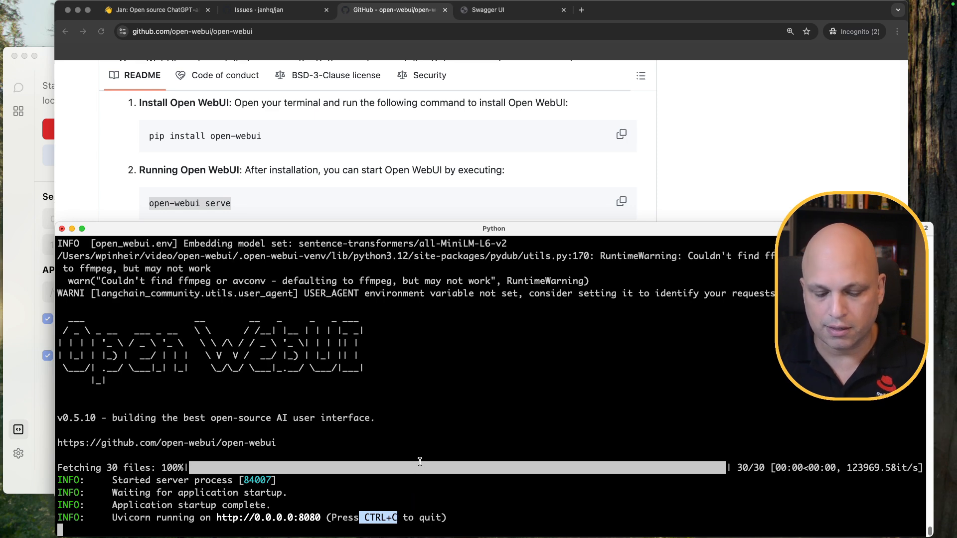
pyautogui.hotkey('ctrl', 'c')
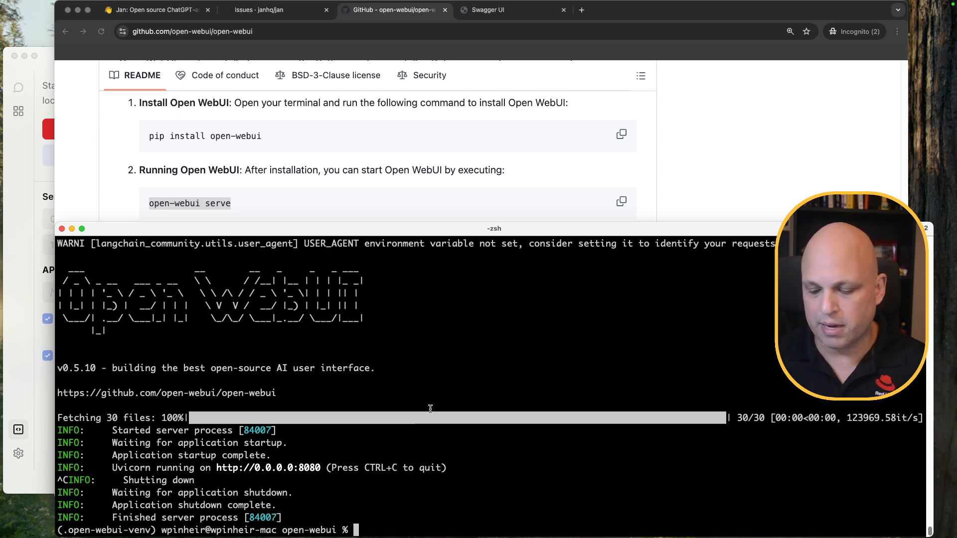
pyautogui.press('Up')
pyautogui.press('Return')
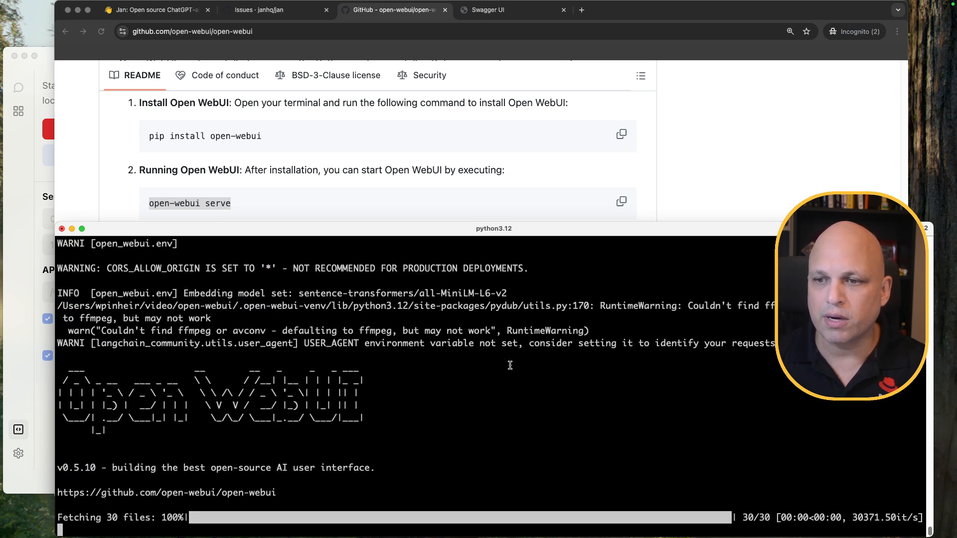
# Load the local Open WebUI page on port 8080 in a new tab and check the server log
pyautogui.click(579, 8)
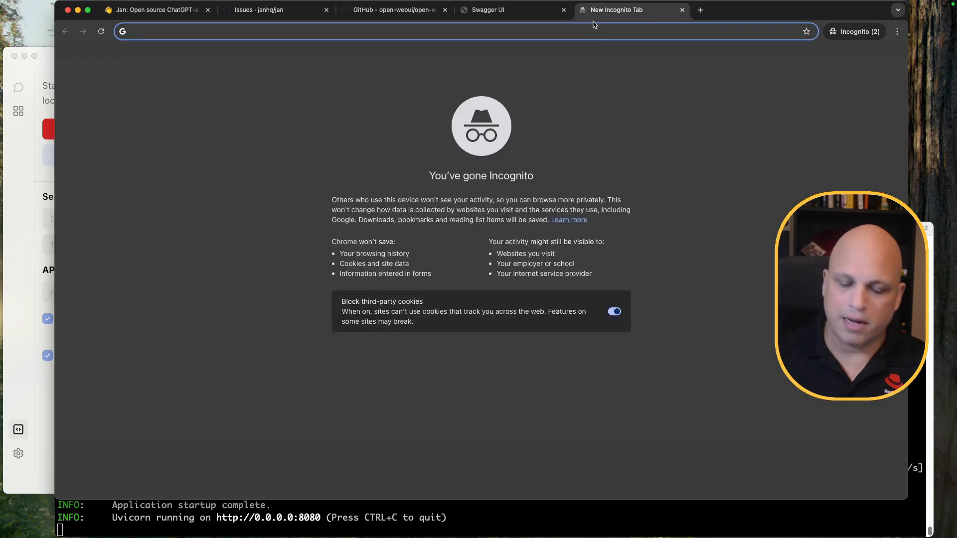
pyautogui.write('local')
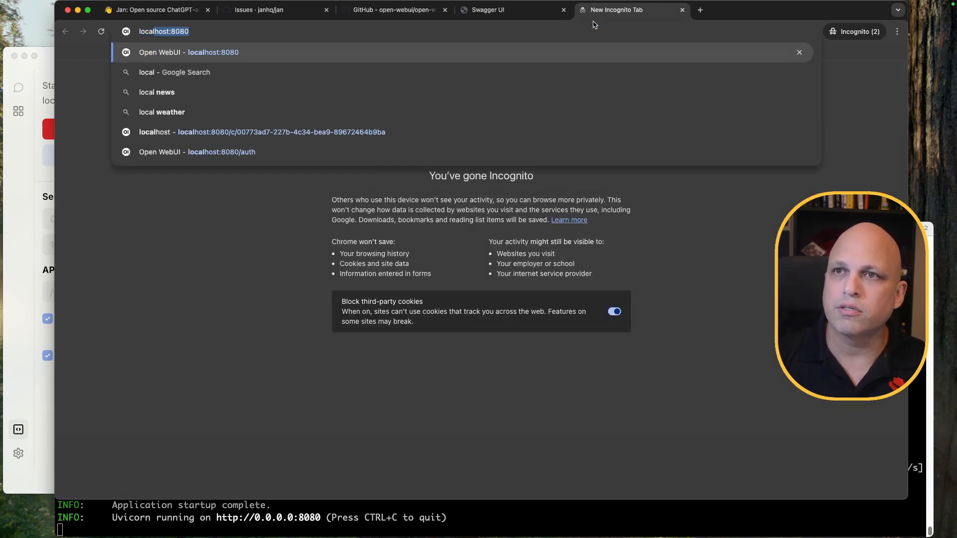
pyautogui.press('Return')
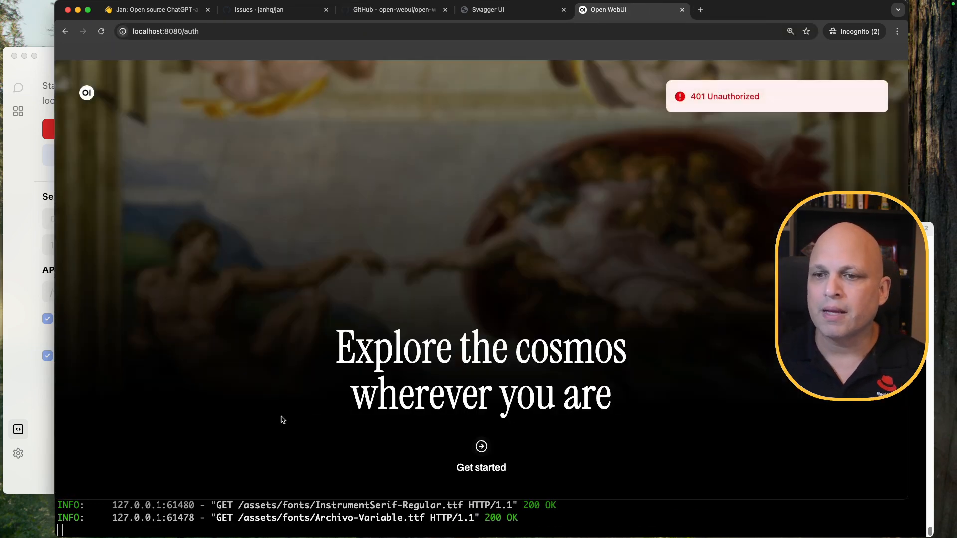
pyautogui.moveTo(217, 499); pyautogui.dragTo(231, 412)
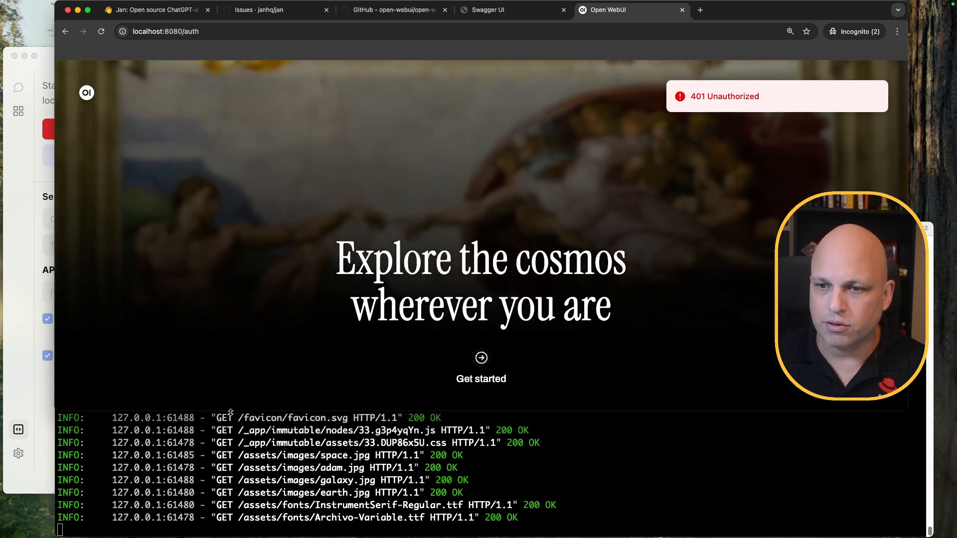
pyautogui.click(299, 481)
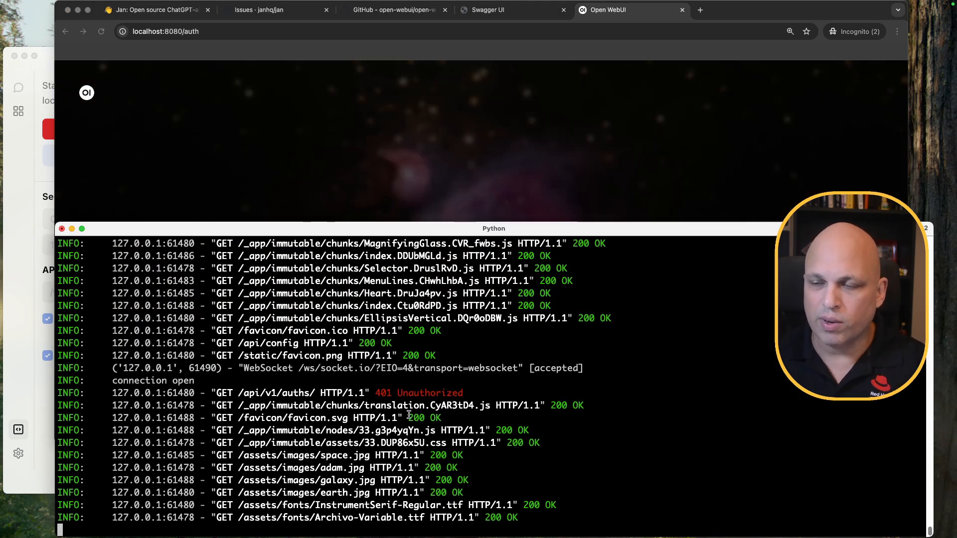
pyautogui.scroll(-4, 408, 413)
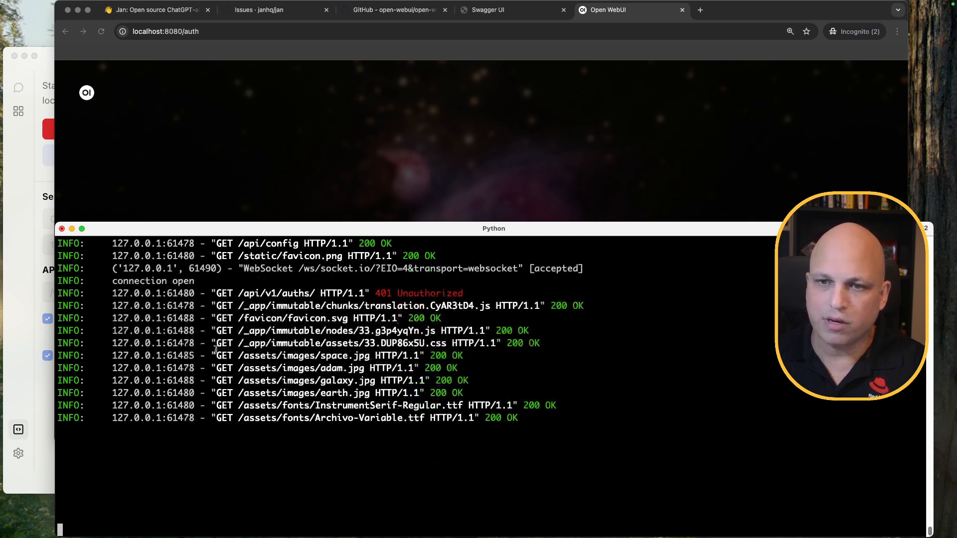
pyautogui.click(271, 217)
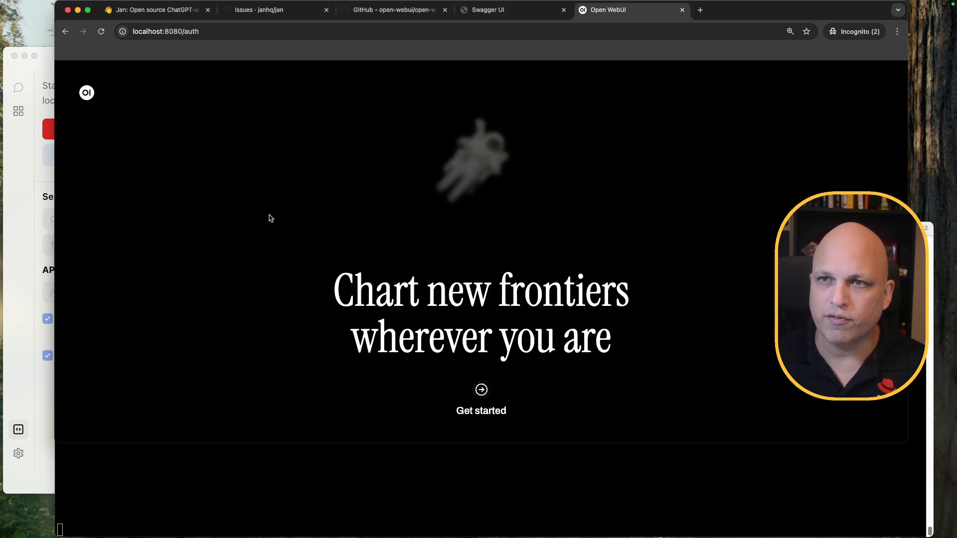
# Create the admin account with a name, Gmail e-mail address and password
pyautogui.click(481, 391)
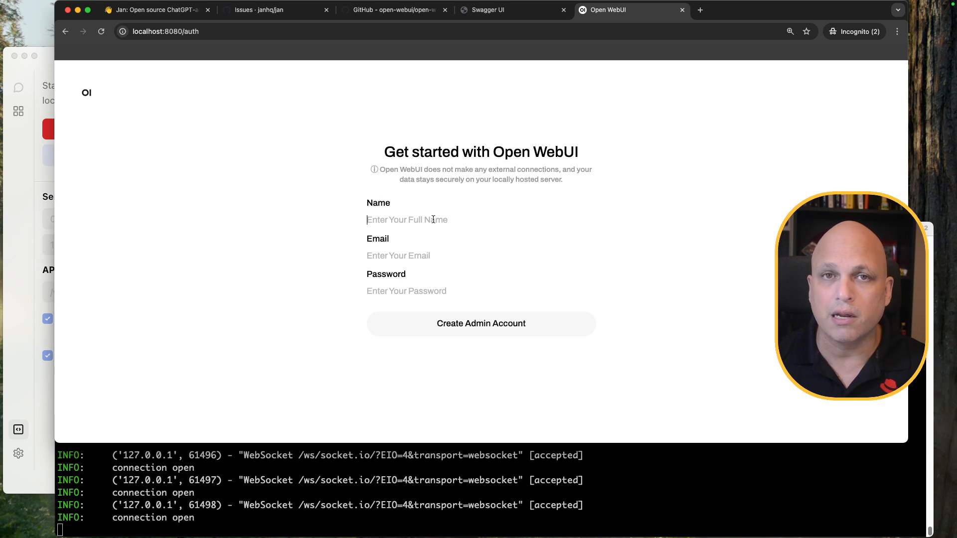
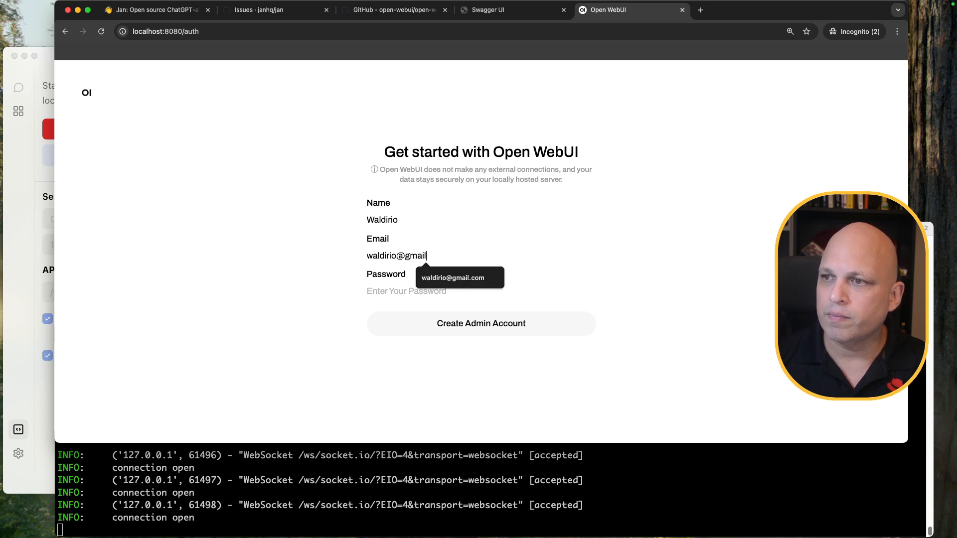
pyautogui.press('Tab')
pyautogui.write('test')
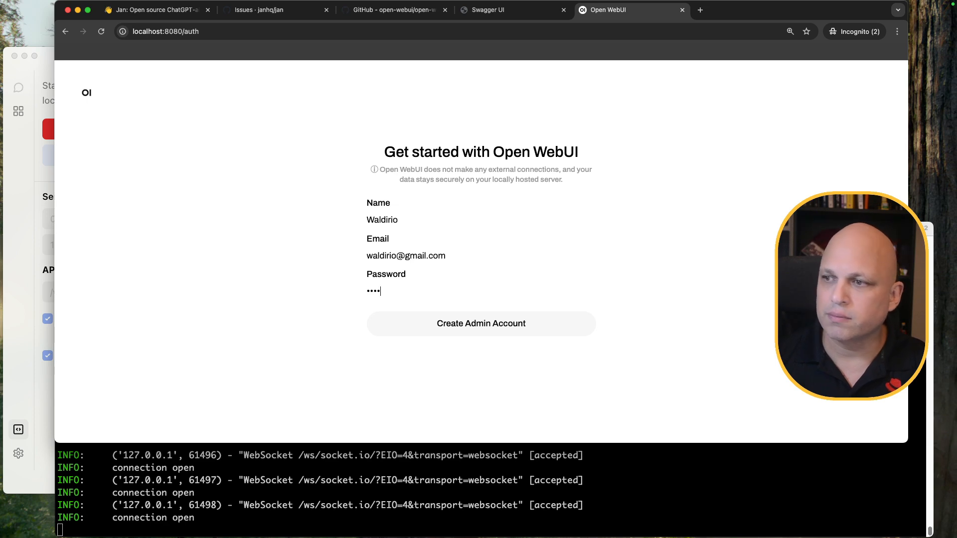
pyautogui.click(490, 325)
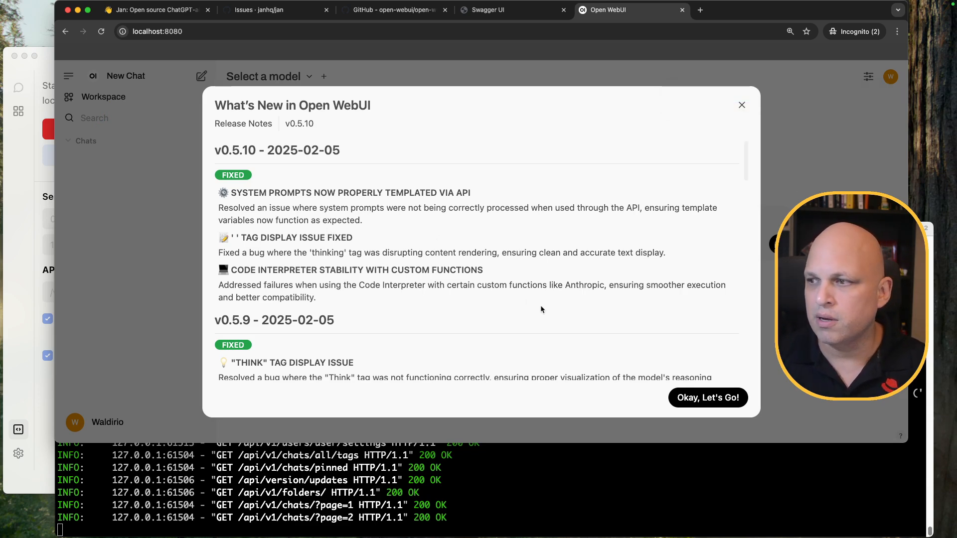
# Dismiss the v0.5.10 release notes, try sending 'hi' with no model, and narrow the browser
pyautogui.scroll(-5, 480, 260)
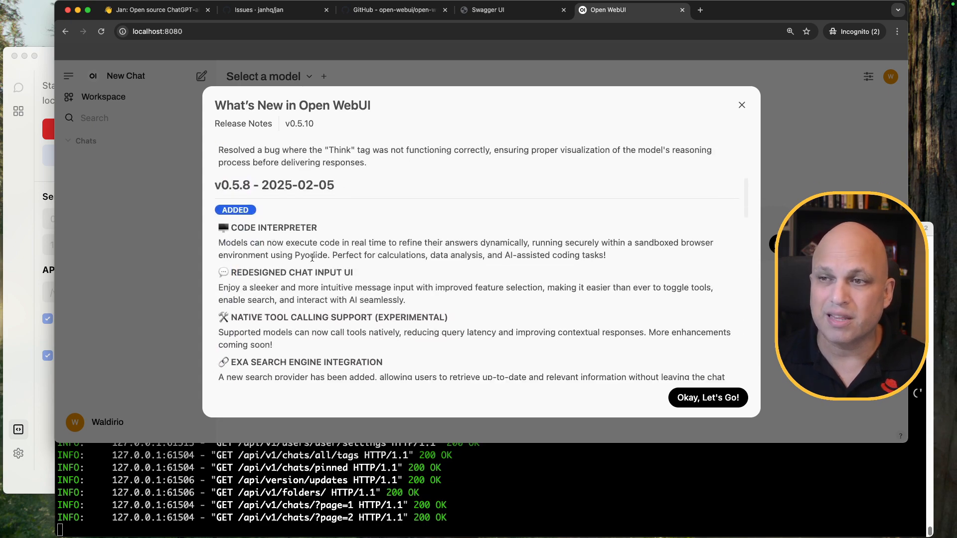
pyautogui.scroll(-15, 312, 257)
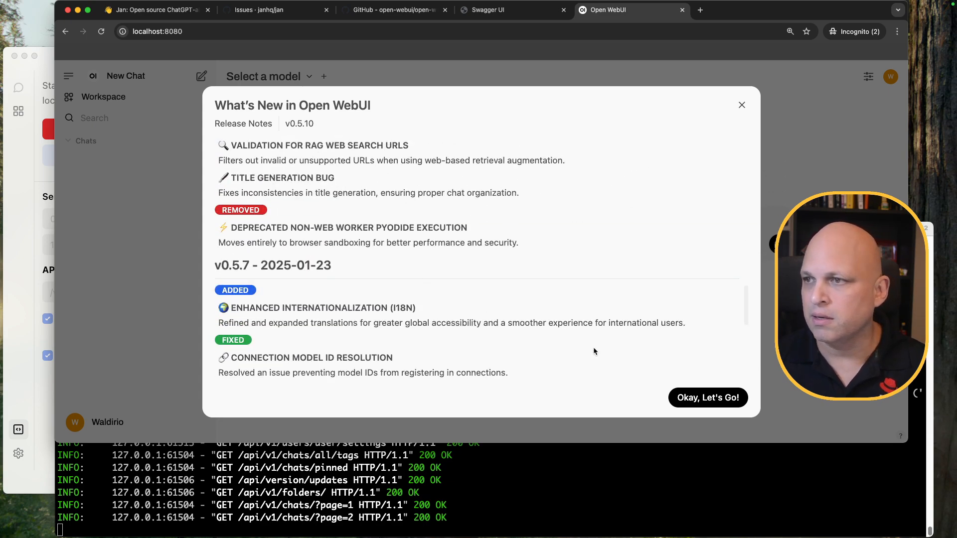
pyautogui.click(713, 399)
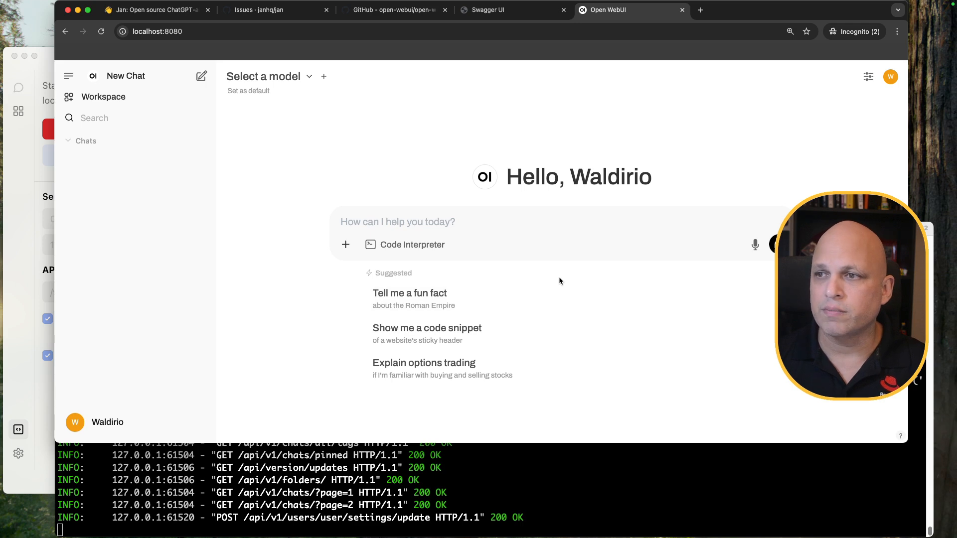
pyautogui.write('hi')
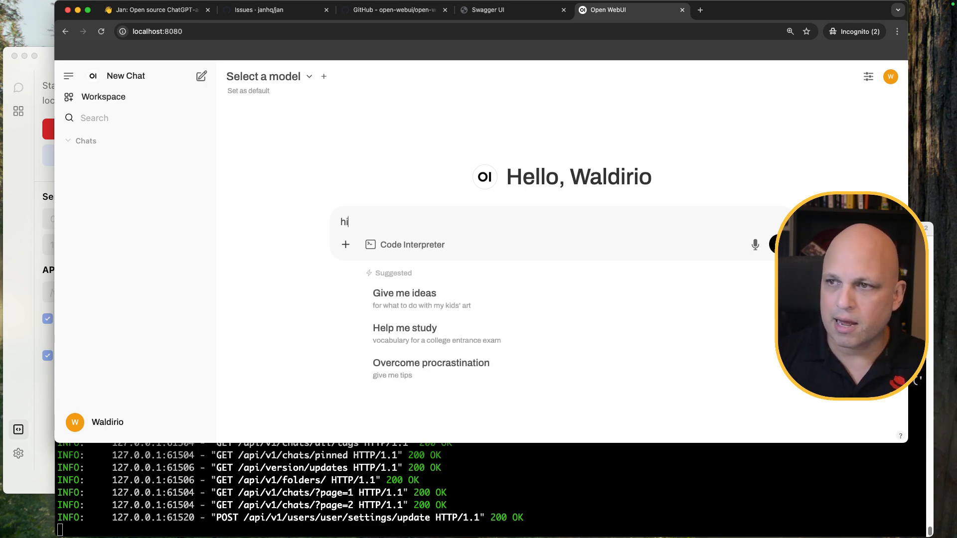
pyautogui.press('Return')
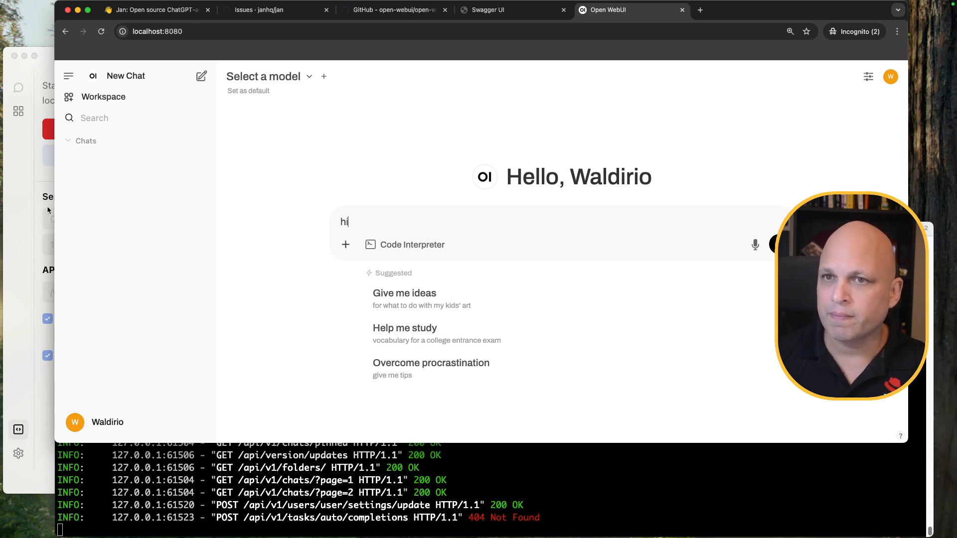
pyautogui.moveTo(55, 210); pyautogui.dragTo(160, 204)
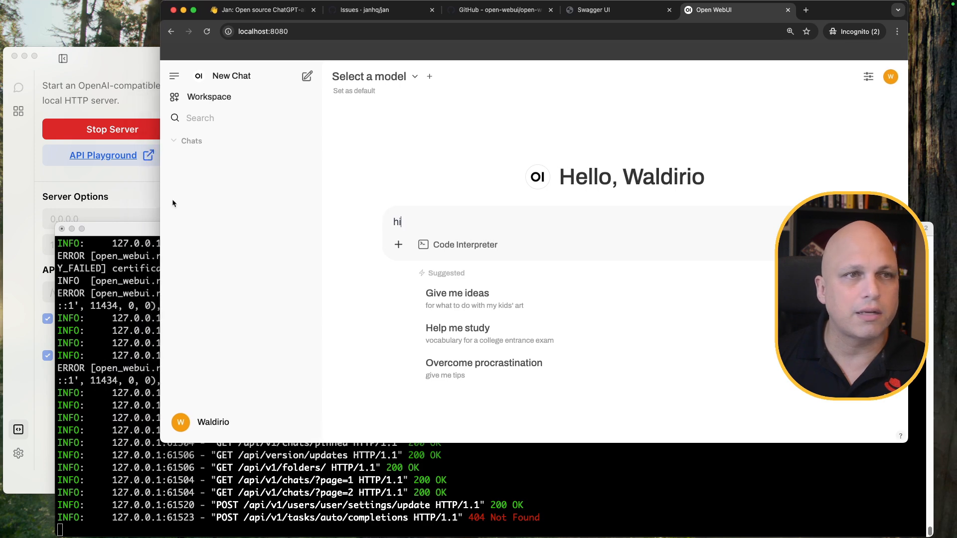
pyautogui.click(193, 421)
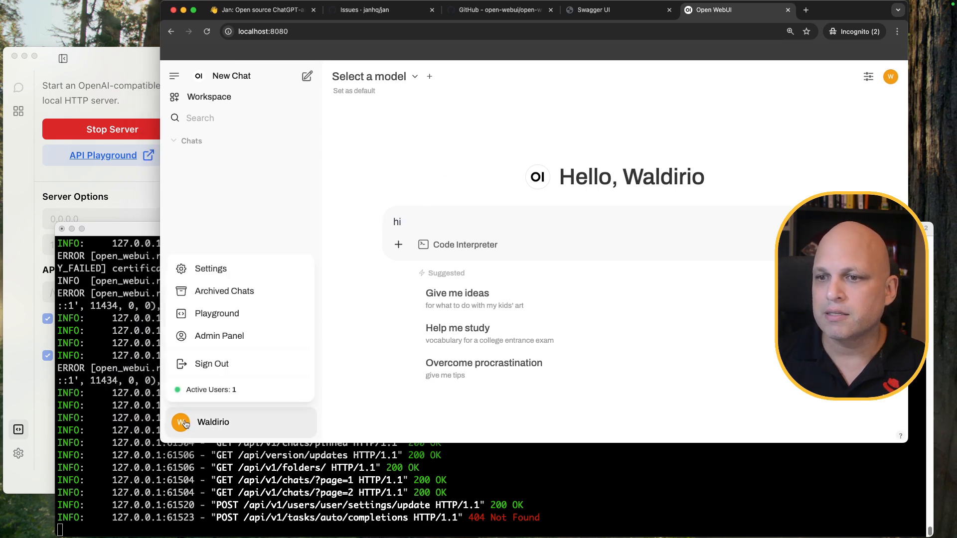
pyautogui.click(233, 271)
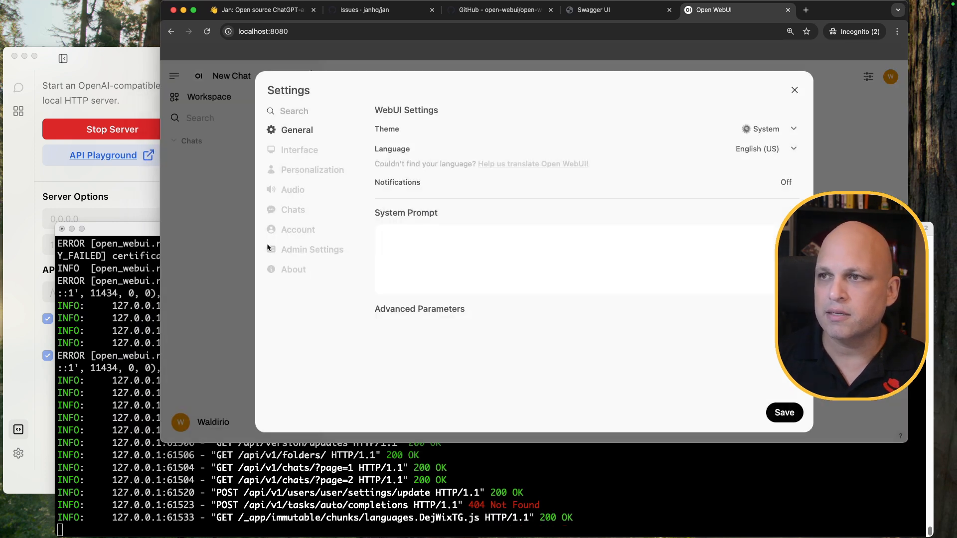
pyautogui.click(319, 255)
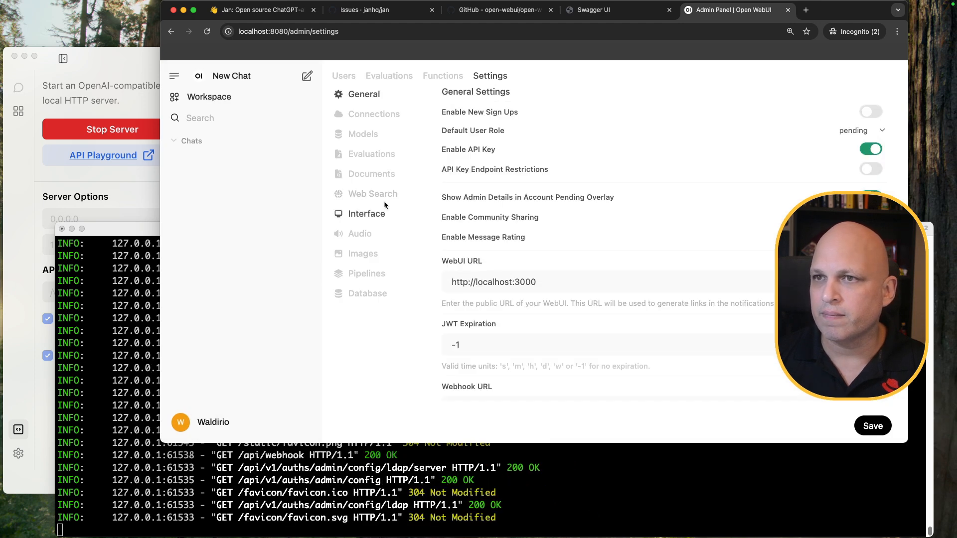
pyautogui.click(379, 116)
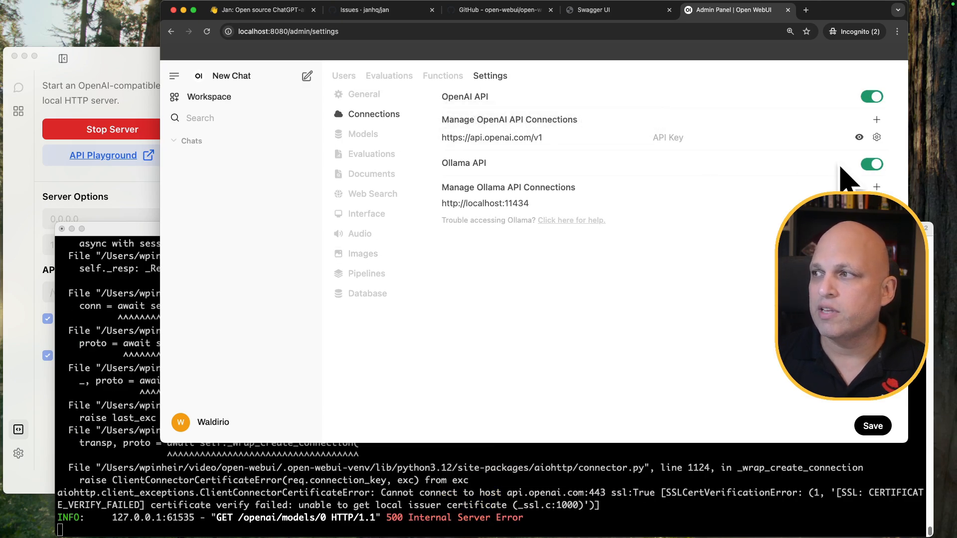
pyautogui.click(877, 139)
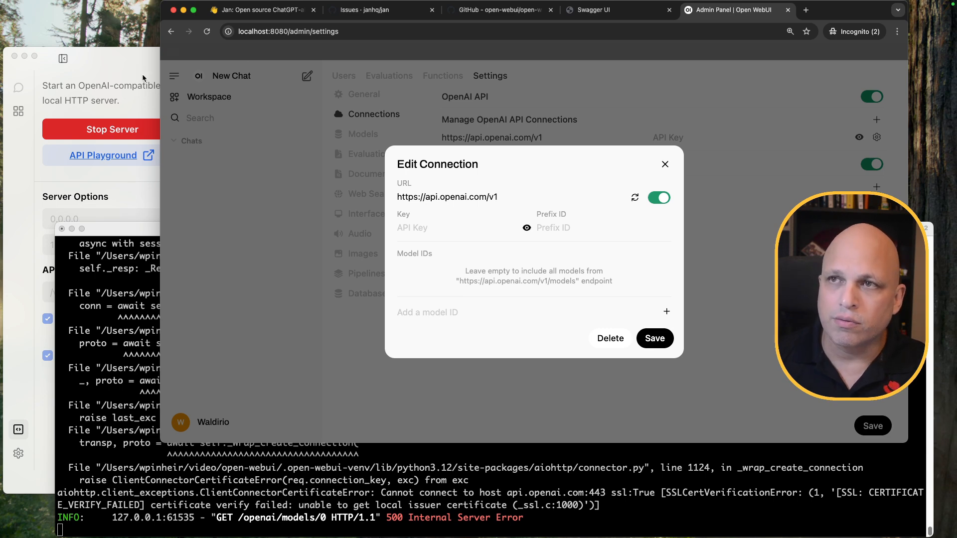
pyautogui.click(631, 18)
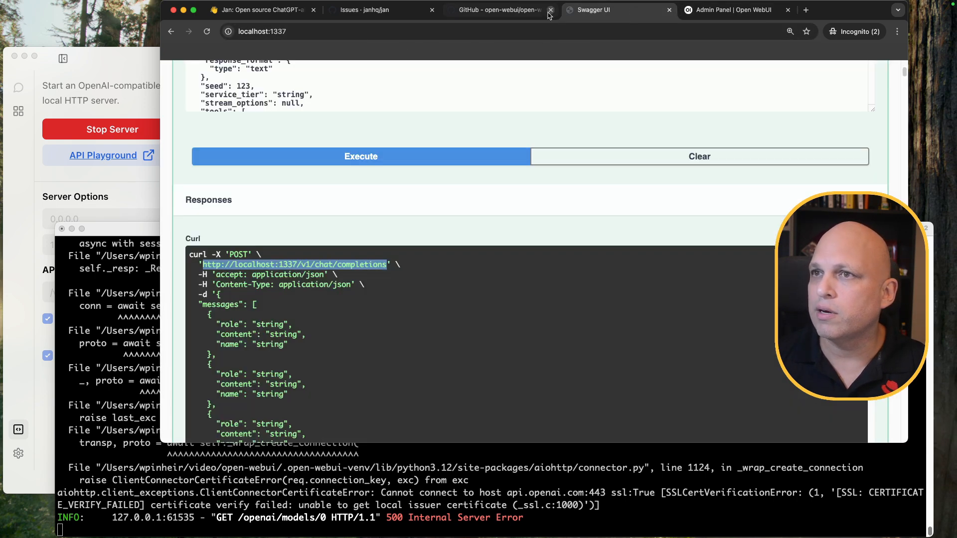
pyautogui.moveTo(315, 265); pyautogui.dragTo(202, 264)
pyautogui.press('super+c')
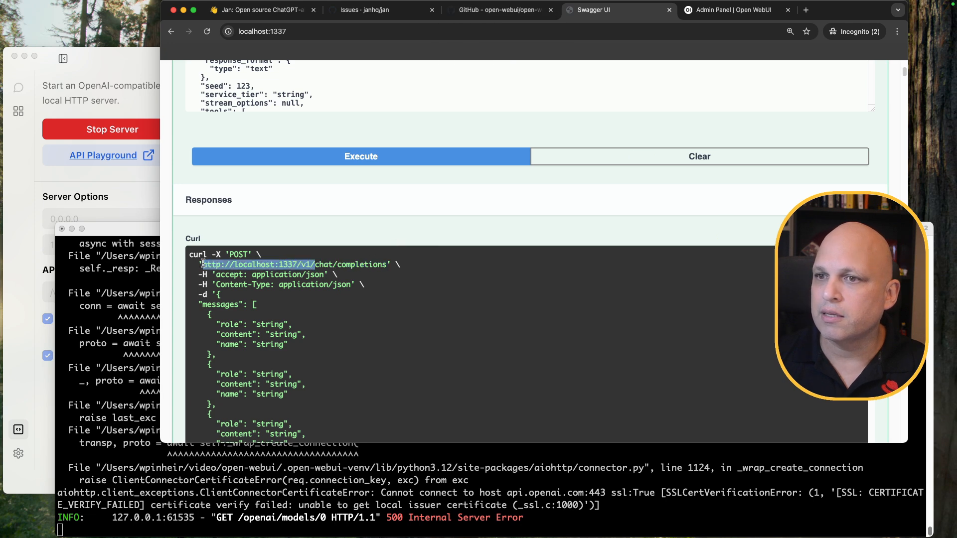
pyautogui.click(733, 9)
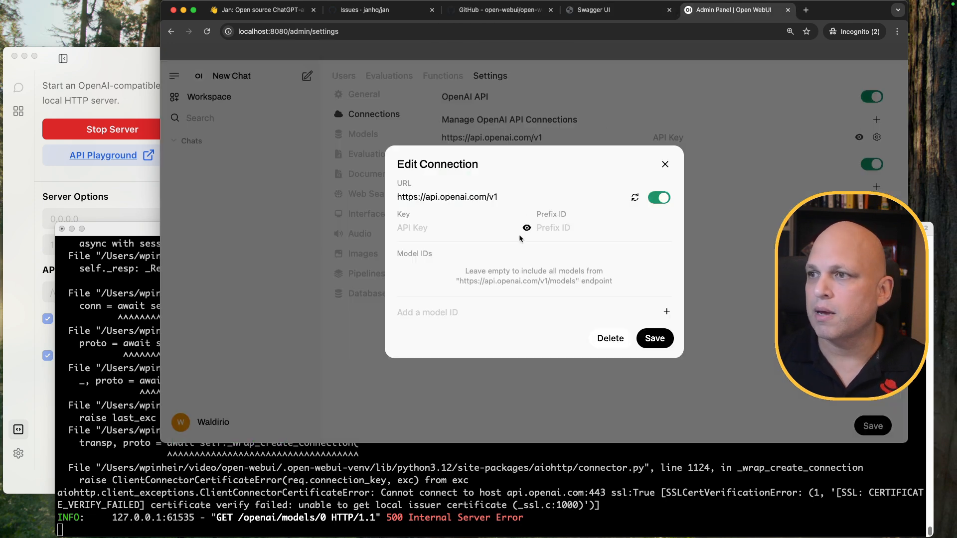
pyautogui.moveTo(497, 197); pyautogui.dragTo(377, 195)
pyautogui.press('super+v')
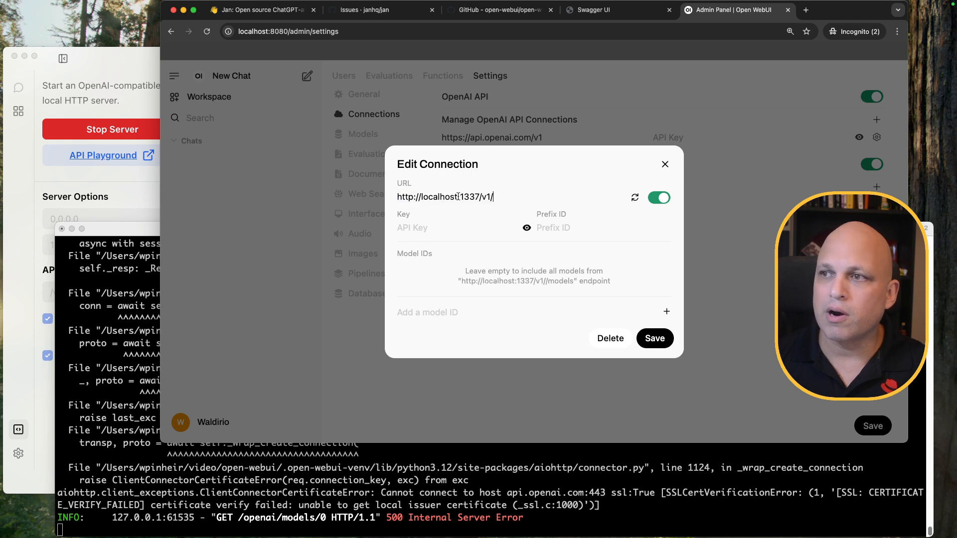
# Select 'localhost' in the URL and bring the Python server log to the front
pyautogui.moveTo(457, 196); pyautogui.dragTo(425, 197)
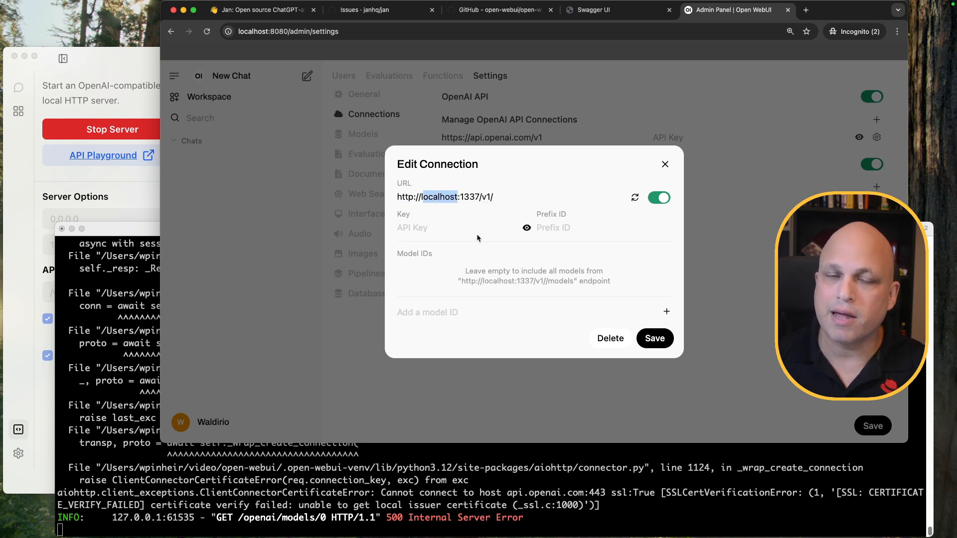
pyautogui.click(435, 488)
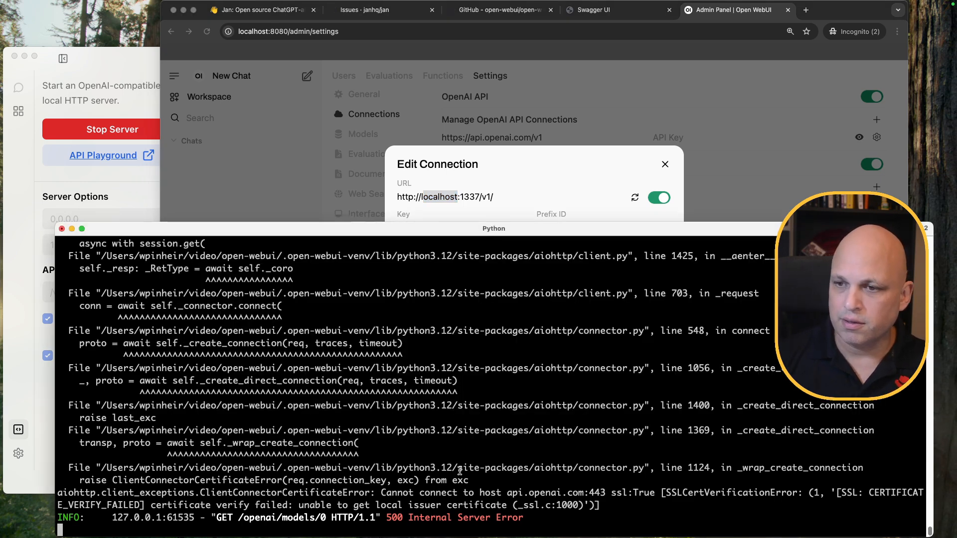
pyautogui.press('Return')
pyautogui.press('Return')
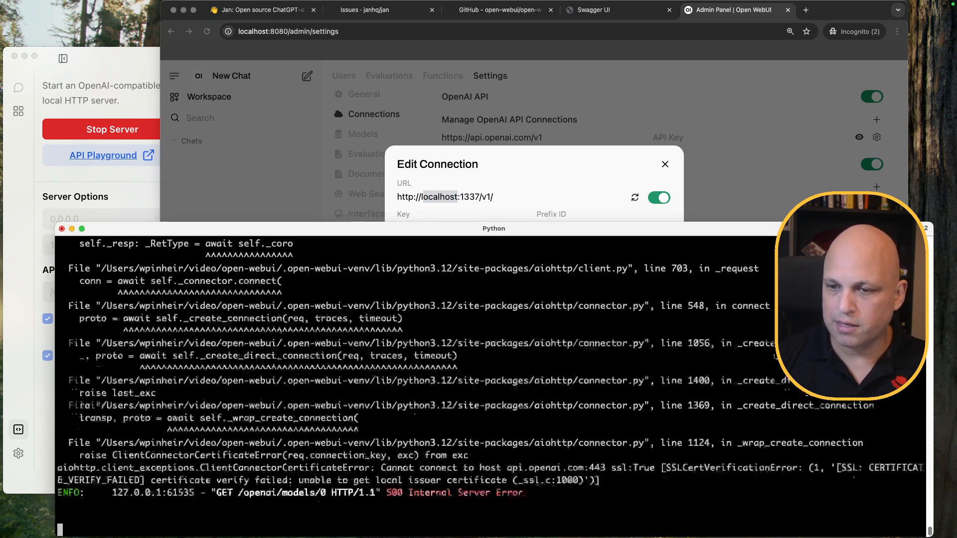
# Find the Mac's LAN IP 192.168.86.228 with 'ifconfig | grep 192' in a split pane and copy it
pyautogui.press('super+shift+d')
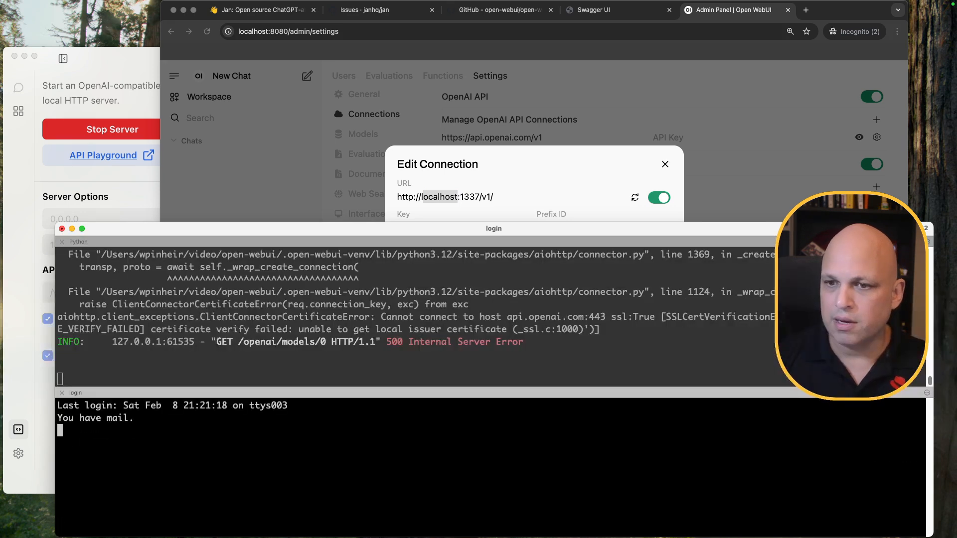
pyautogui.write('ifconfig')
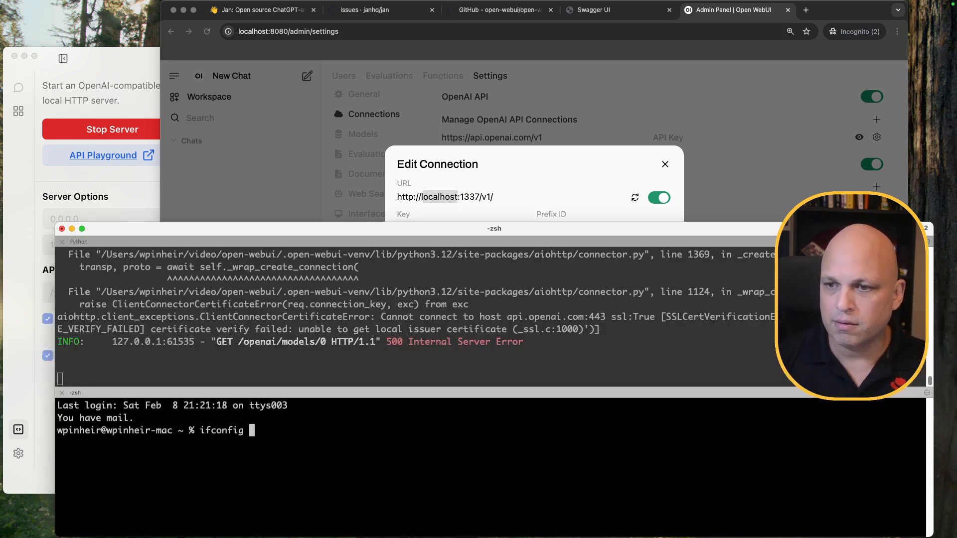
pyautogui.write('| grep 192')
pyautogui.press('Return')
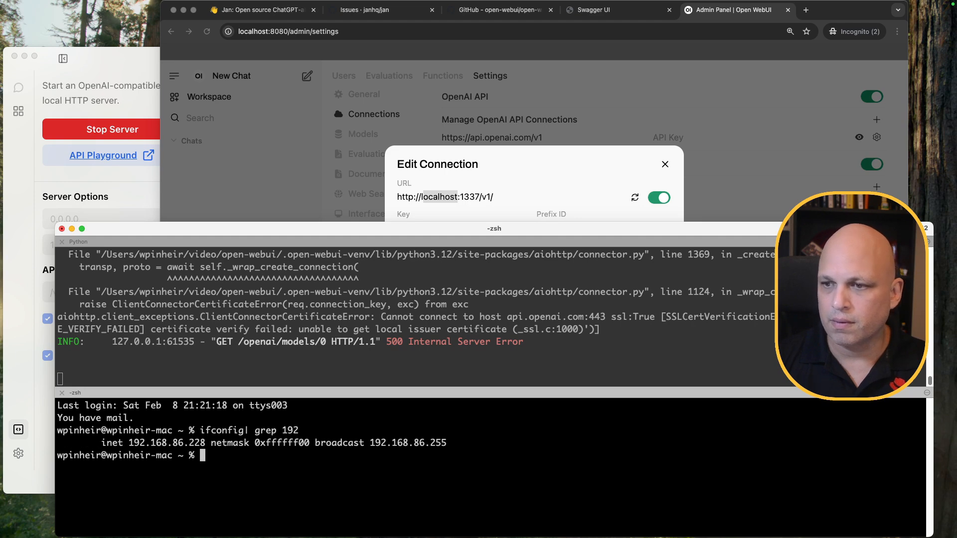
pyautogui.doubleClick(189, 443)
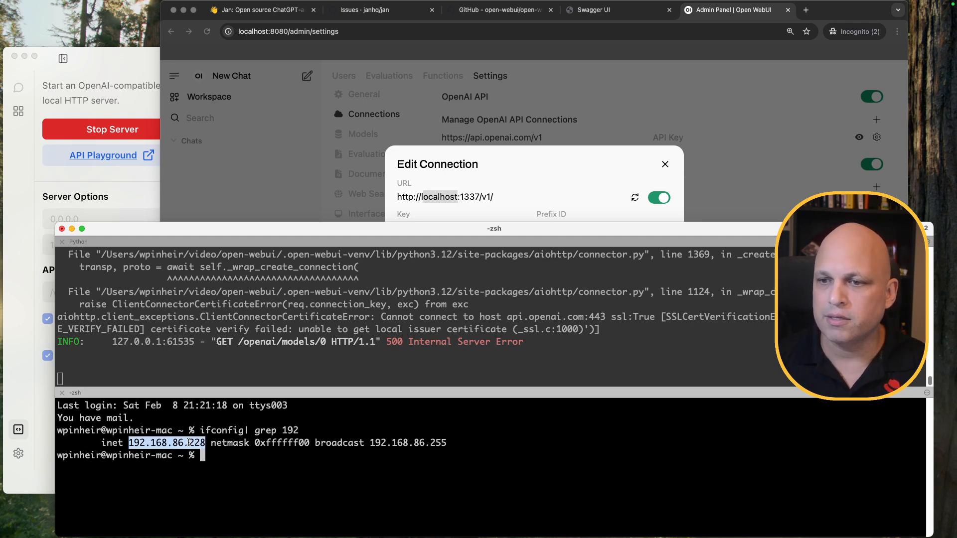
pyautogui.press('super+c')
pyautogui.hotkey('ctrl', 'd')
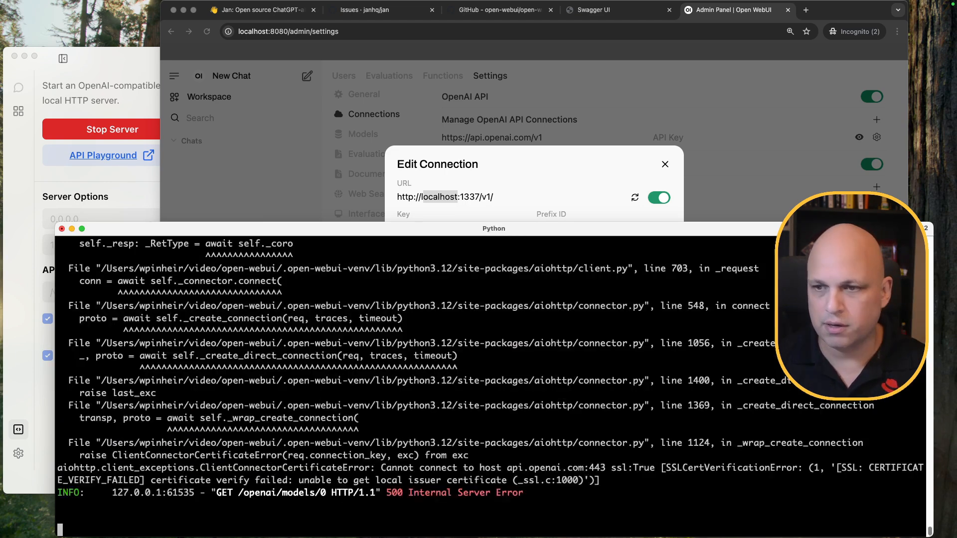
pyautogui.click(546, 166)
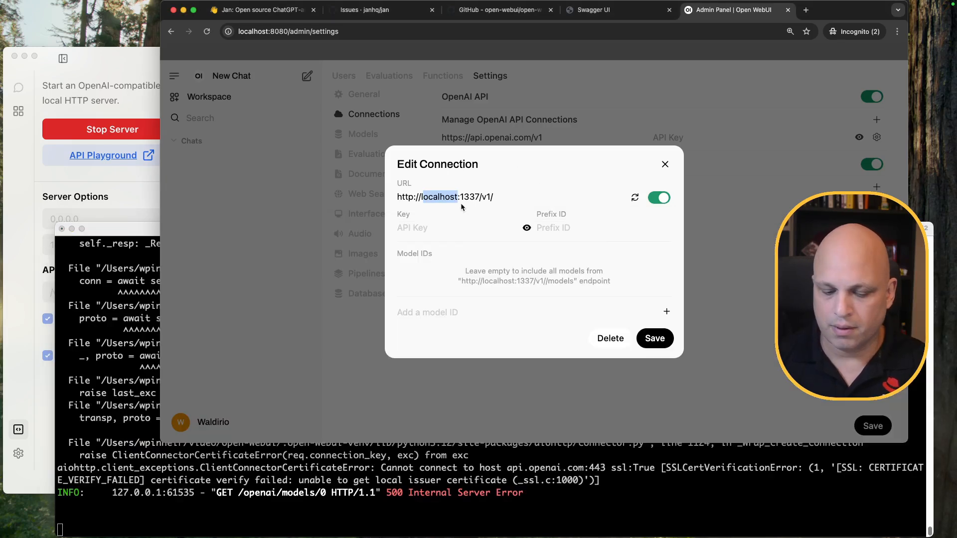
pyautogui.press('super+v')
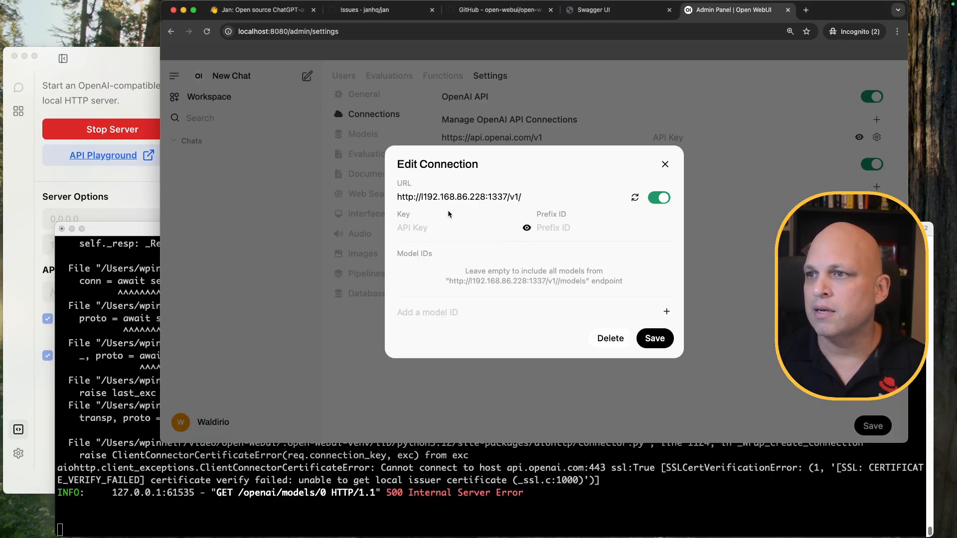
pyautogui.click(423, 197)
pyautogui.press('BackSpace')
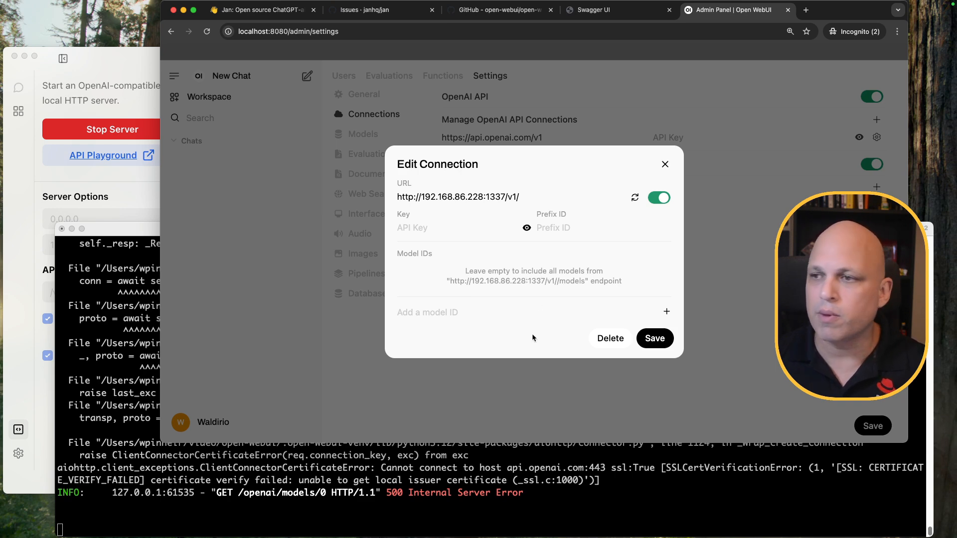
pyautogui.click(21, 168)
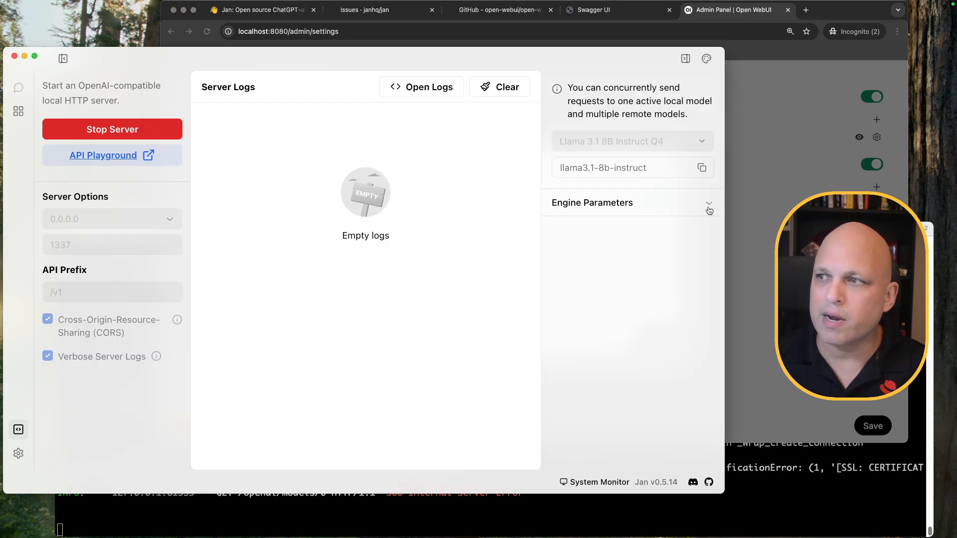
# Add Jan's model ID llama3.1-8b-instruct to the connection's model list
pyautogui.click(703, 171)
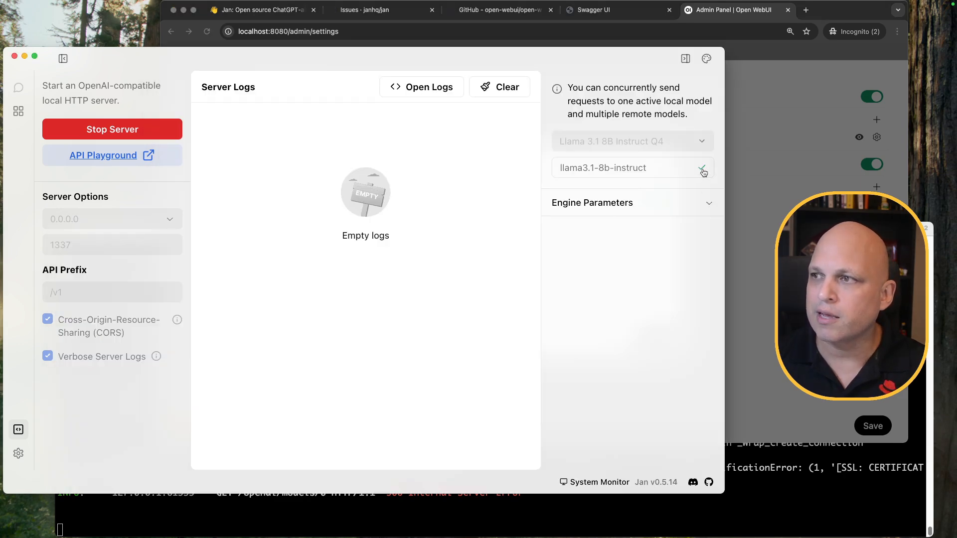
pyautogui.click(807, 239)
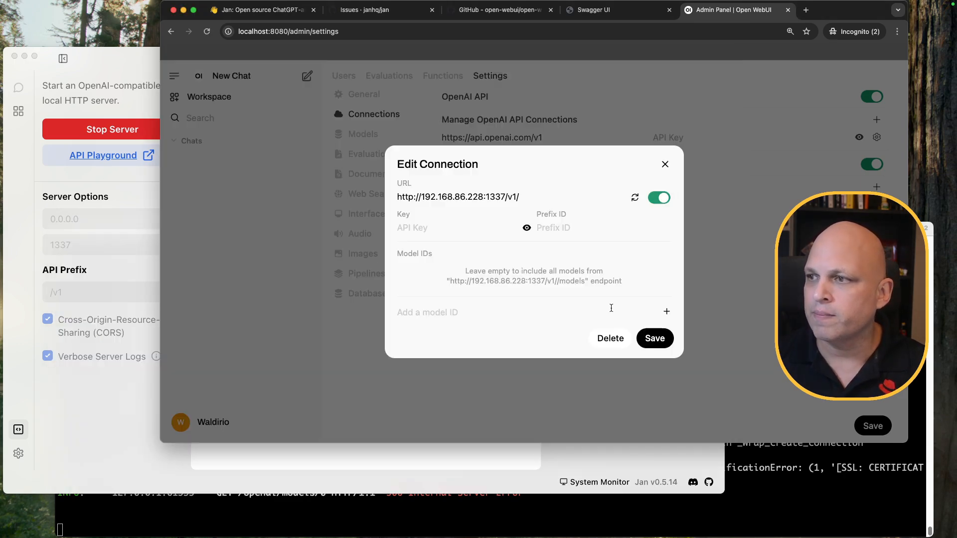
pyautogui.click(474, 313)
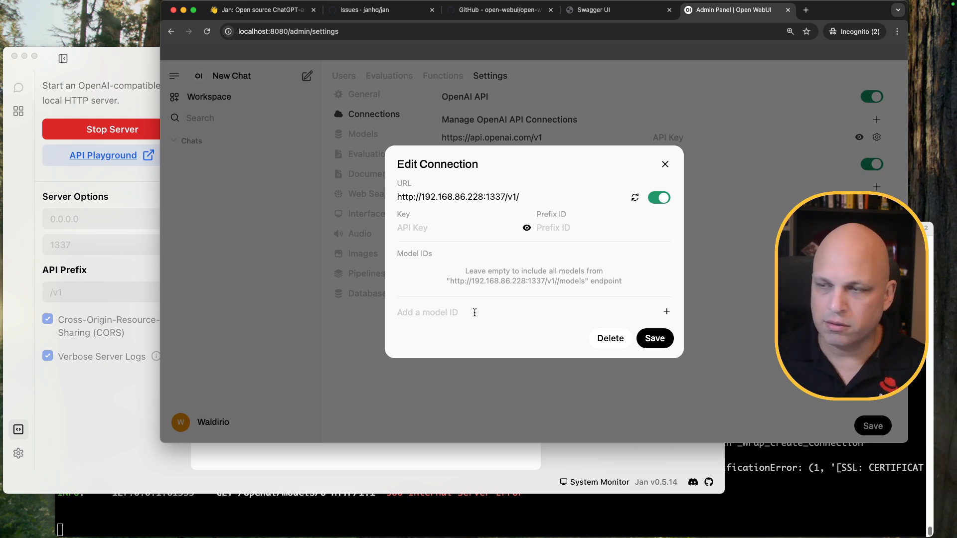
pyautogui.press('super+v')
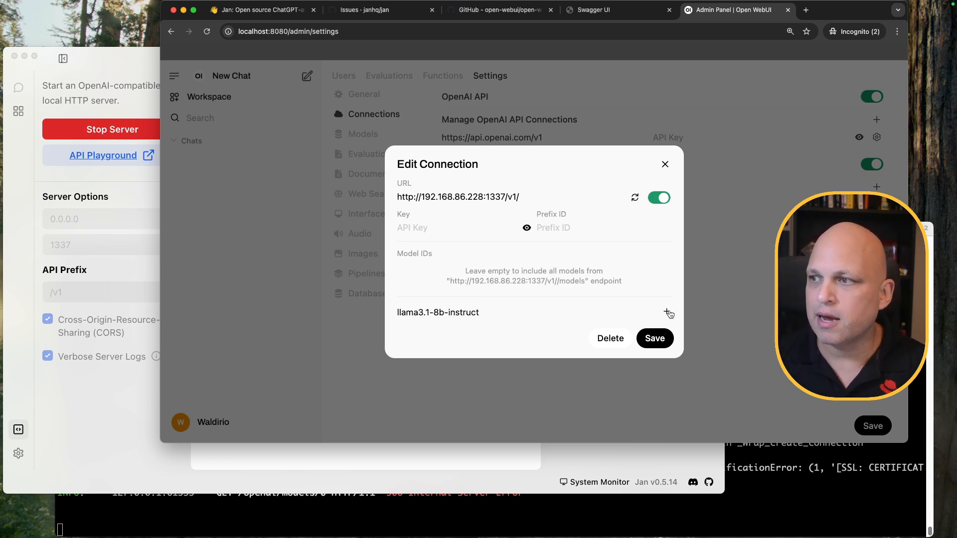
pyautogui.click(667, 312)
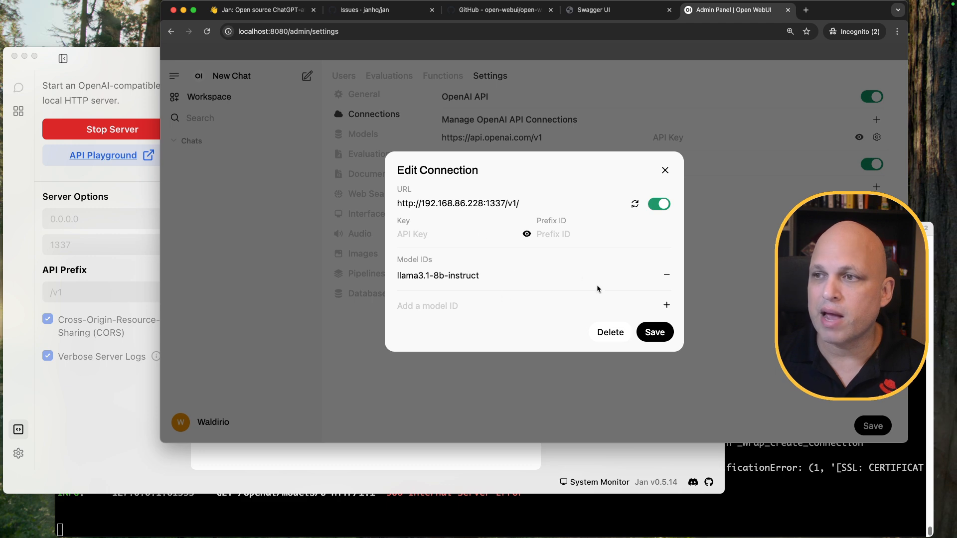
# Fill the Key field with a placeholder API key and save the connection
pyautogui.click(661, 338)
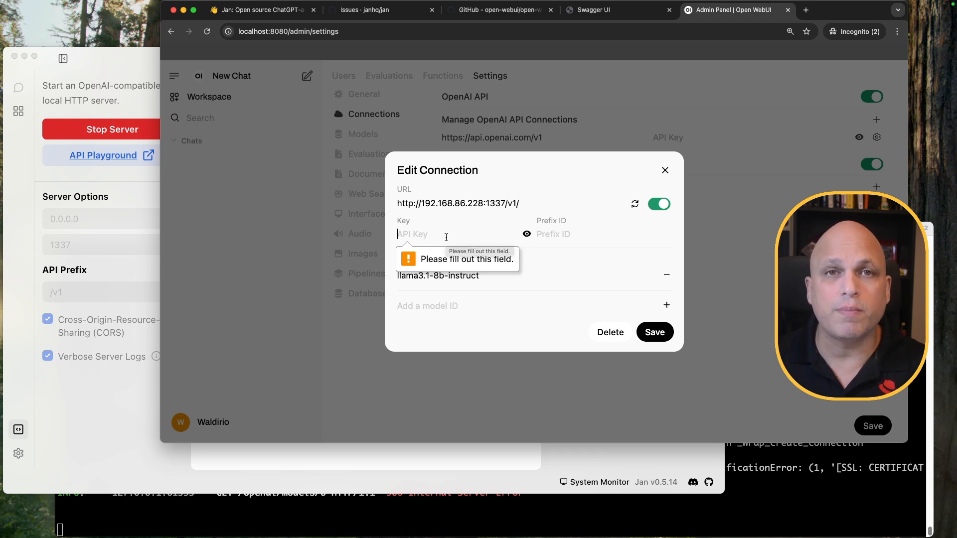
pyautogui.click(103, 58)
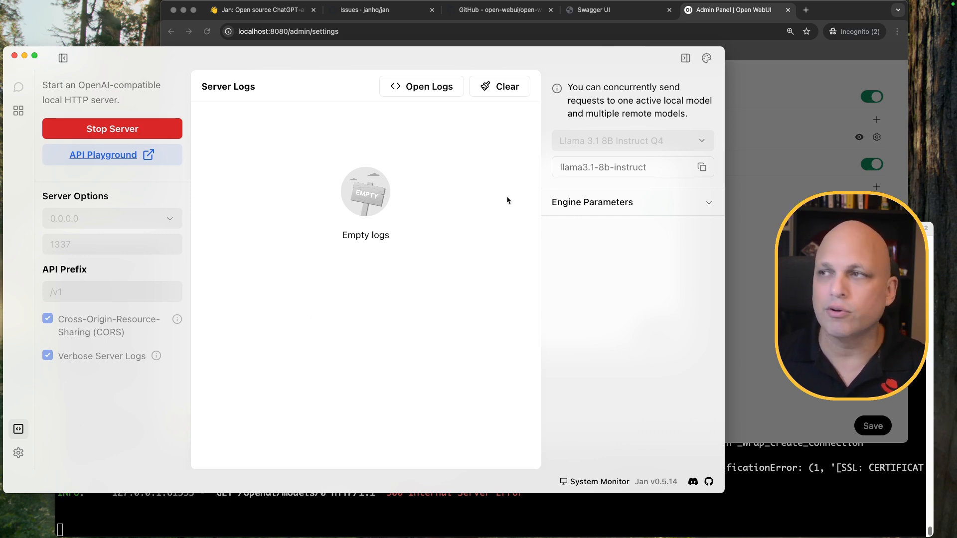
pyautogui.click(734, 11)
pyautogui.moveTo(585, 243)
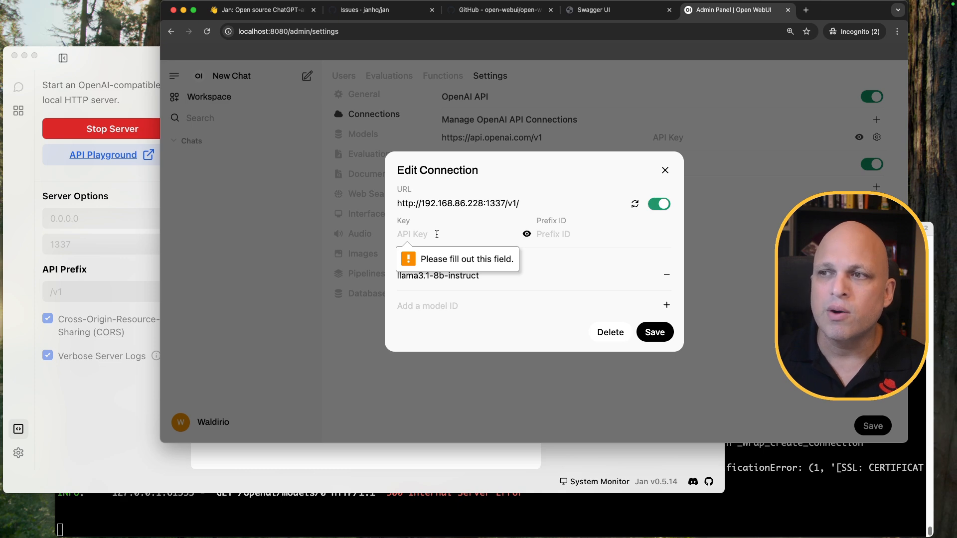
pyautogui.write('123')
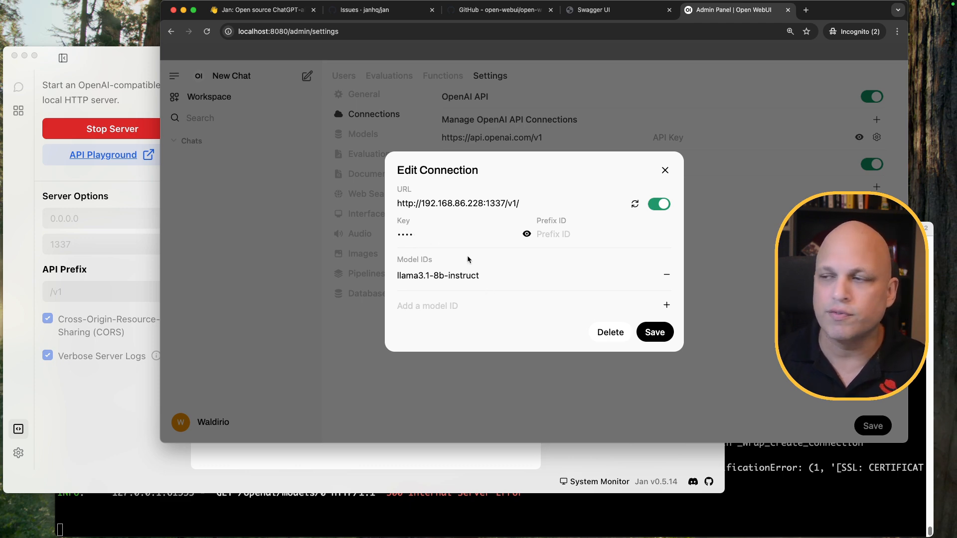
pyautogui.click(656, 332)
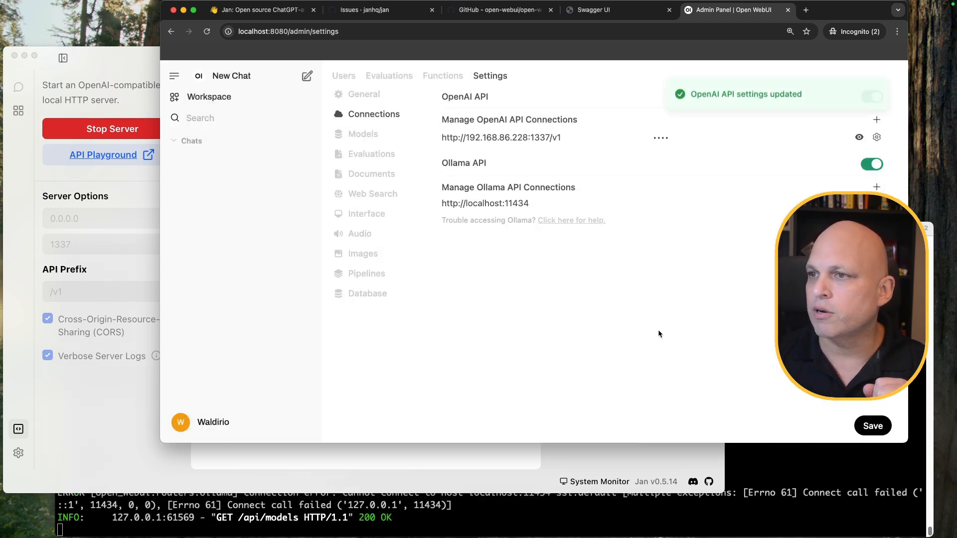
# Save the connection settings and add blank lines to the Open WebUI server log
pyautogui.click(875, 428)
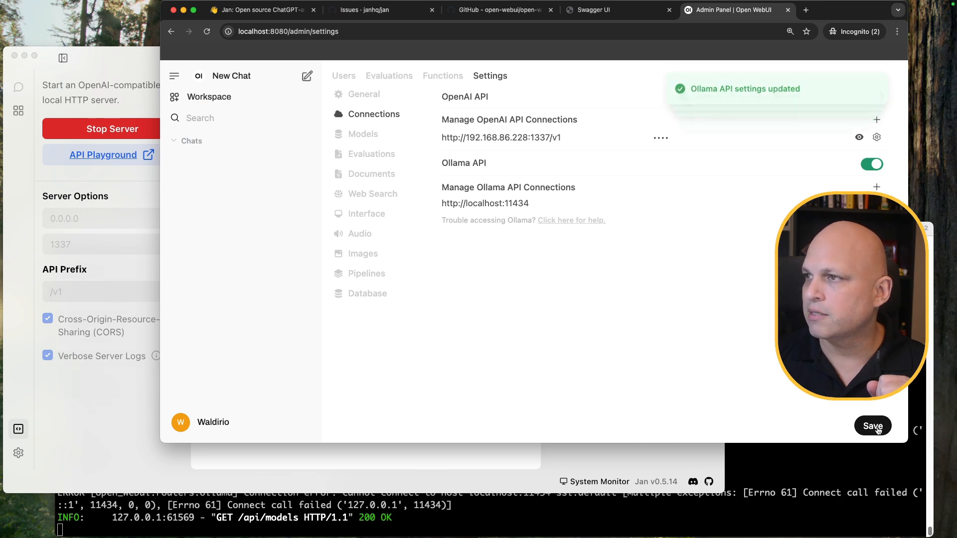
pyautogui.click(839, 488)
pyautogui.press('Return')
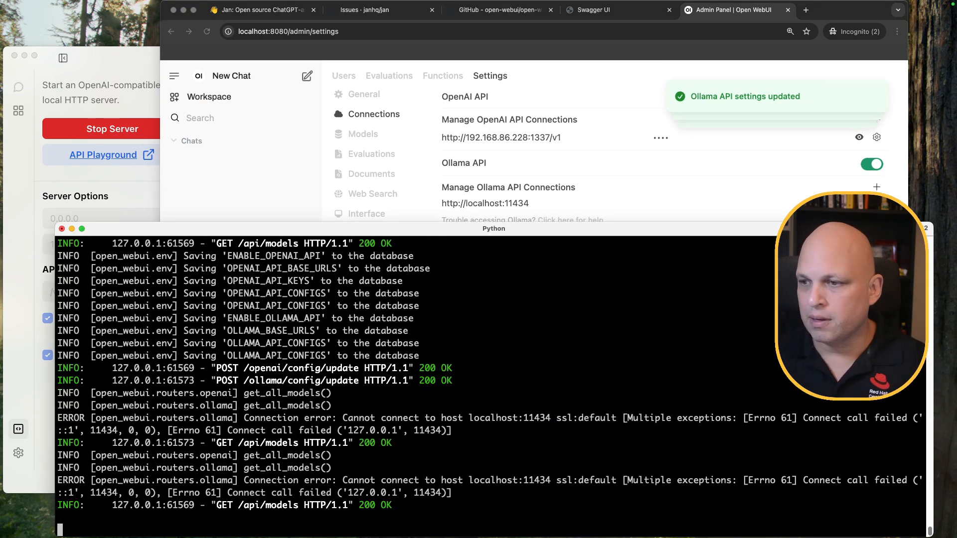
pyautogui.press('Return')
pyautogui.press('Return')
pyautogui.press('Return')
pyautogui.press('Return')
pyautogui.press('Return')
pyautogui.press('Return')
pyautogui.press('Return')
pyautogui.press('Return')
pyautogui.press('Return')
pyautogui.press('Return')
pyautogui.press('Return')
pyautogui.press('Return')
pyautogui.press('Return')
pyautogui.press('Return')
pyautogui.press('Return')
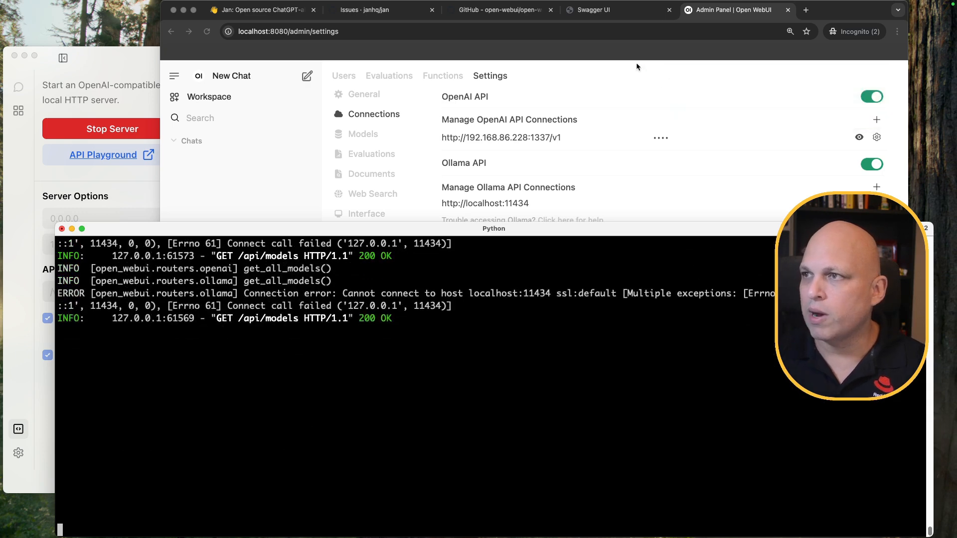
pyautogui.click(635, 63)
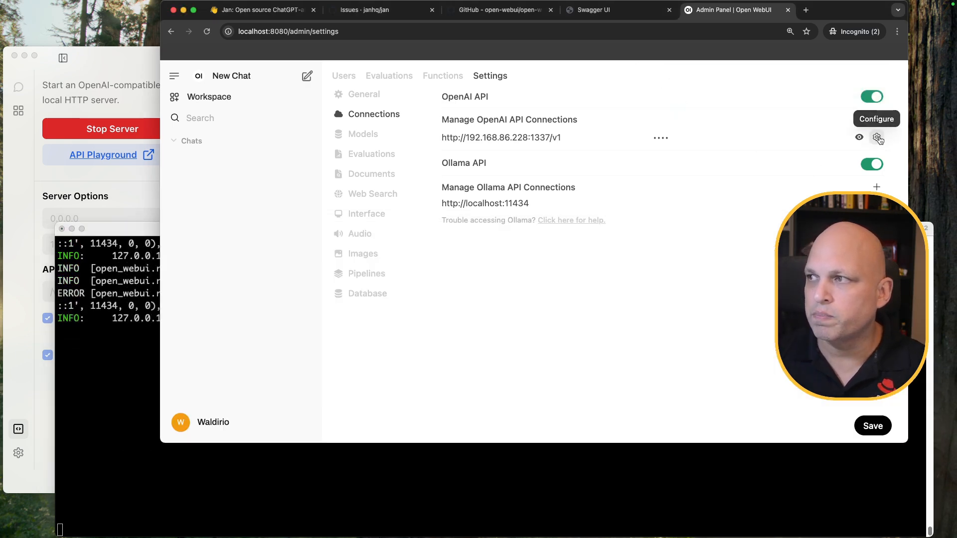
# Verify the Jan server connection, save it, and start a new chat
pyautogui.click(877, 138)
pyautogui.click(635, 205)
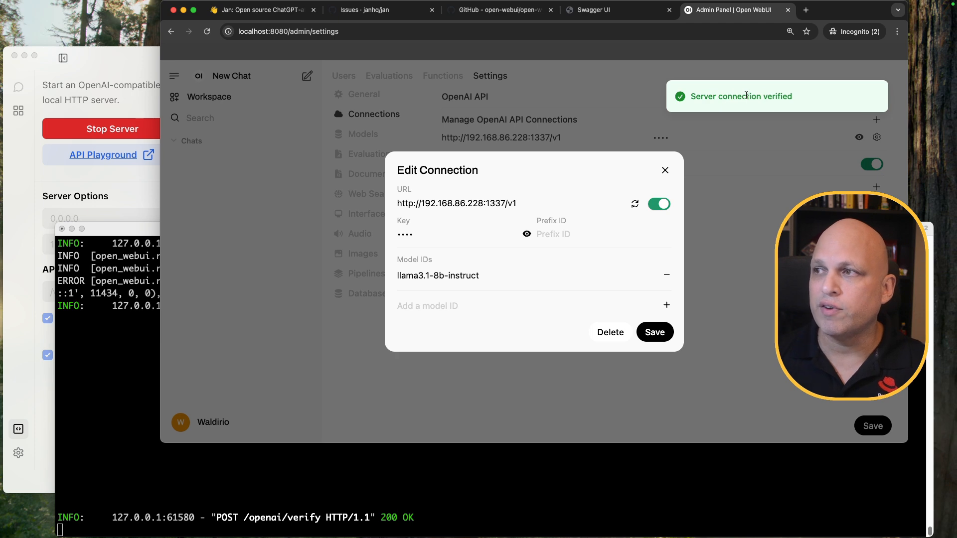
pyautogui.click(661, 335)
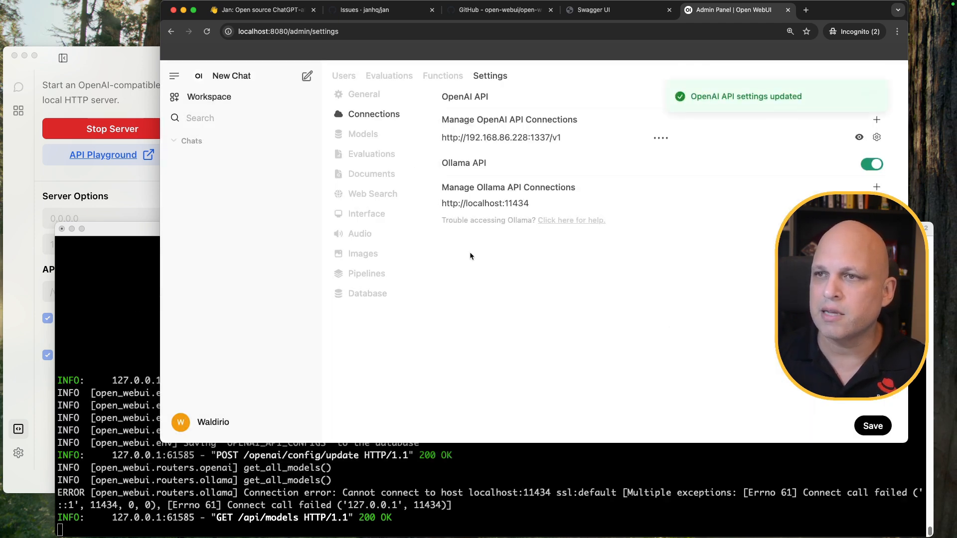
pyautogui.click(227, 75)
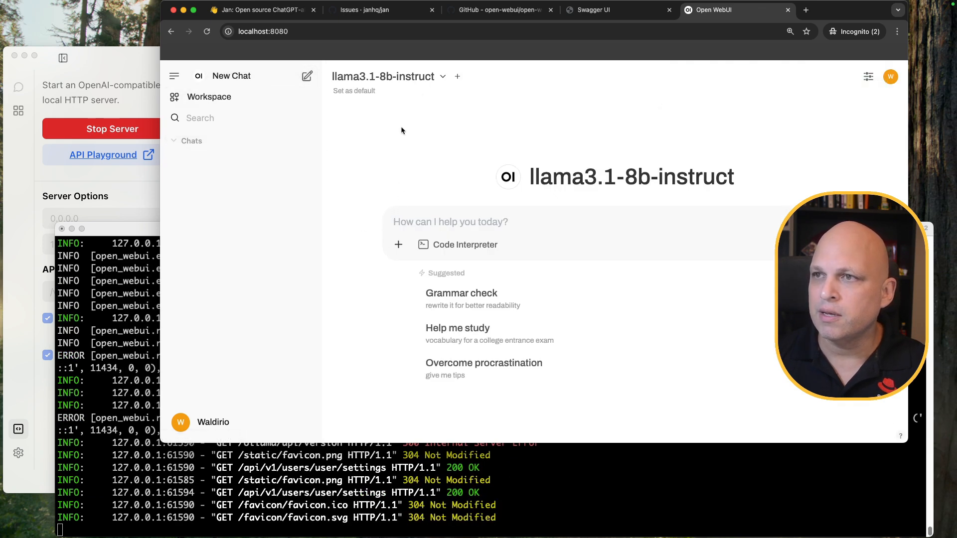
# Keep llama3.1-8b-instruct as the model, place Activity Monitor mid-screen, and send 'hi'
pyautogui.click(442, 77)
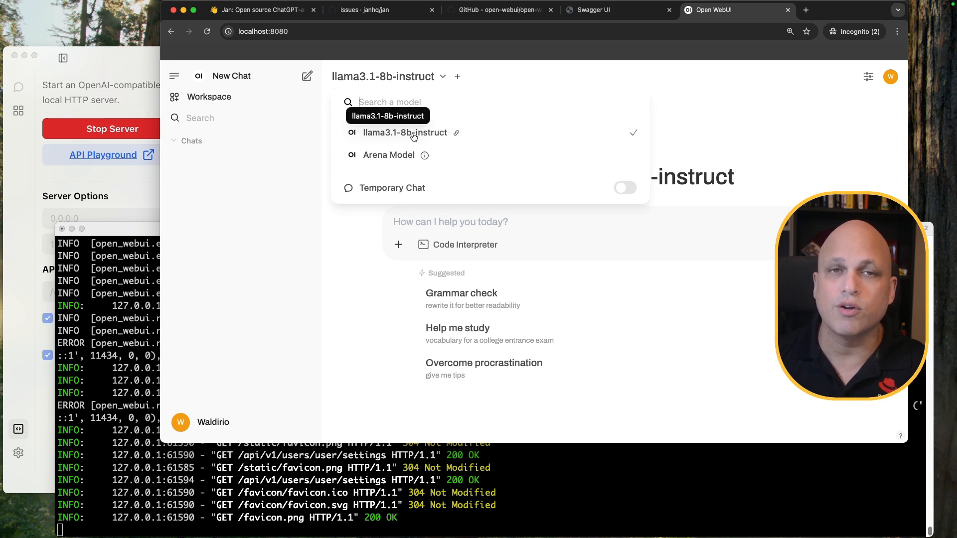
pyautogui.click(573, 70)
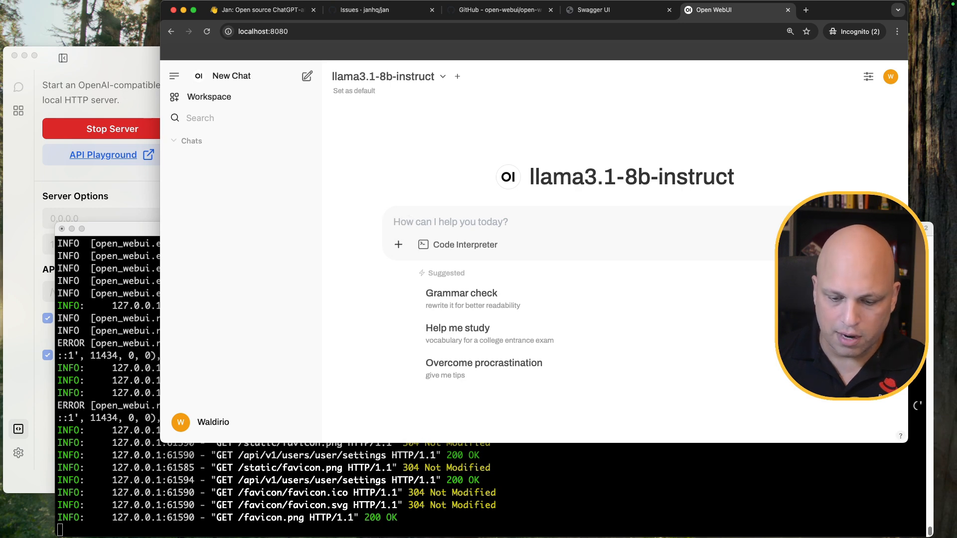
pyautogui.press('super+Tab')
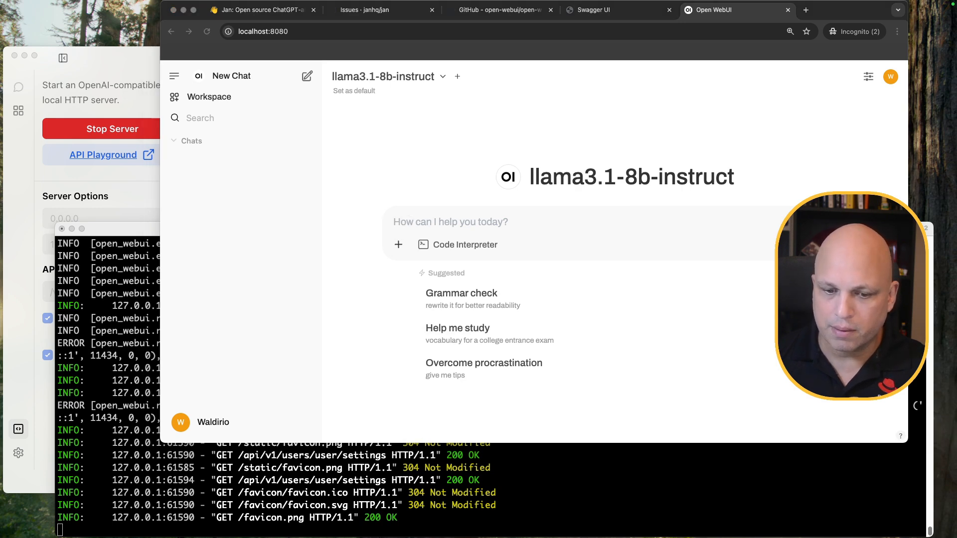
pyautogui.moveTo(160, 506); pyautogui.dragTo(172, 184)
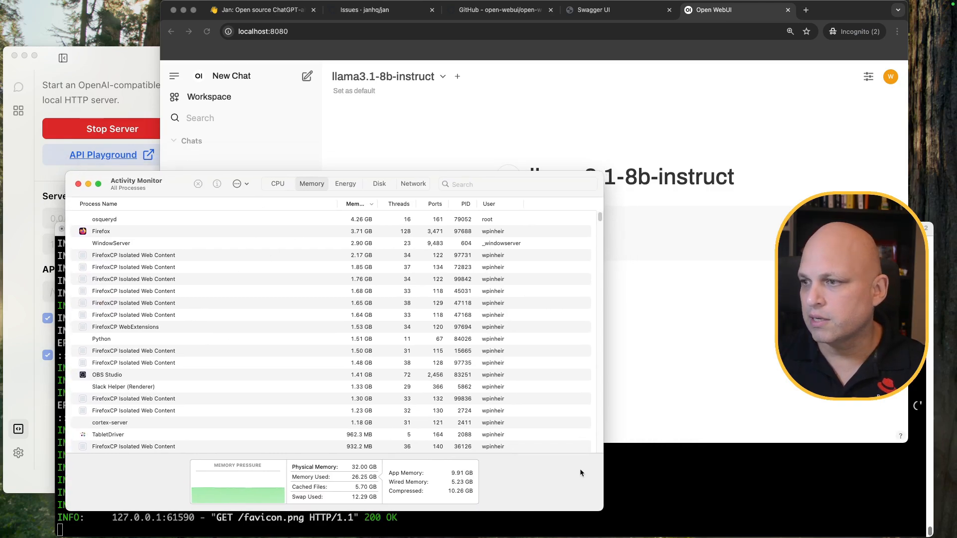
pyautogui.click(726, 327)
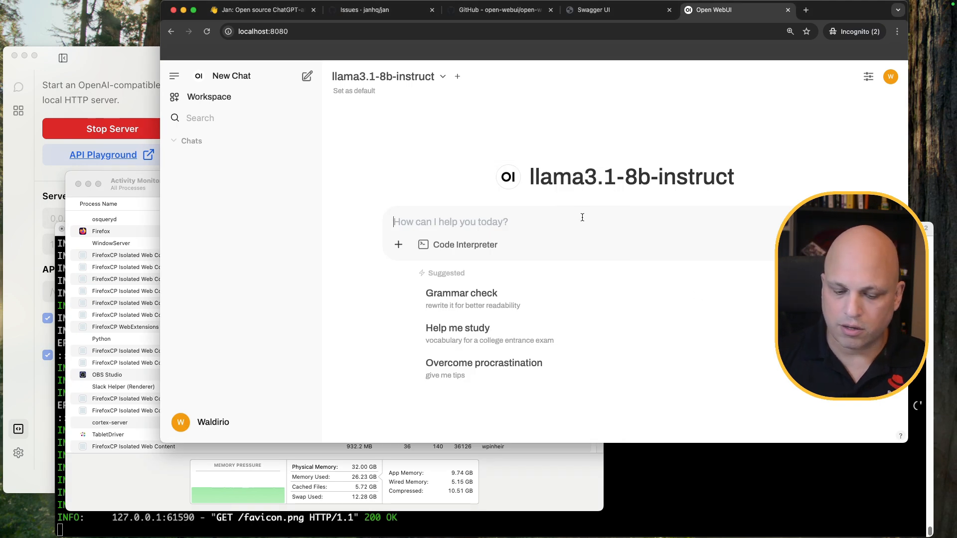
pyautogui.write('hi')
pyautogui.press('Return')
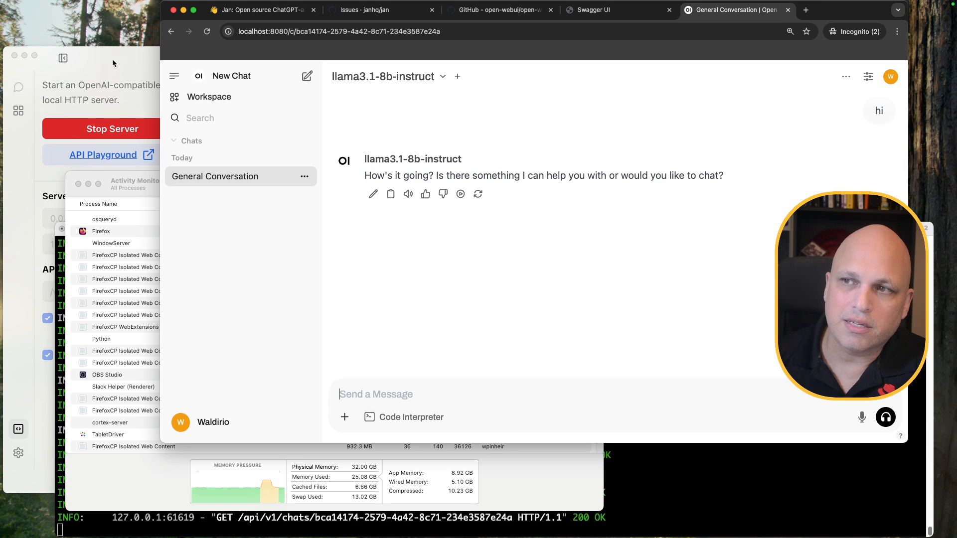
# Ask 'tell me something about british columbia' and scroll through the model's reply
pyautogui.write('tell me something about british columbia')
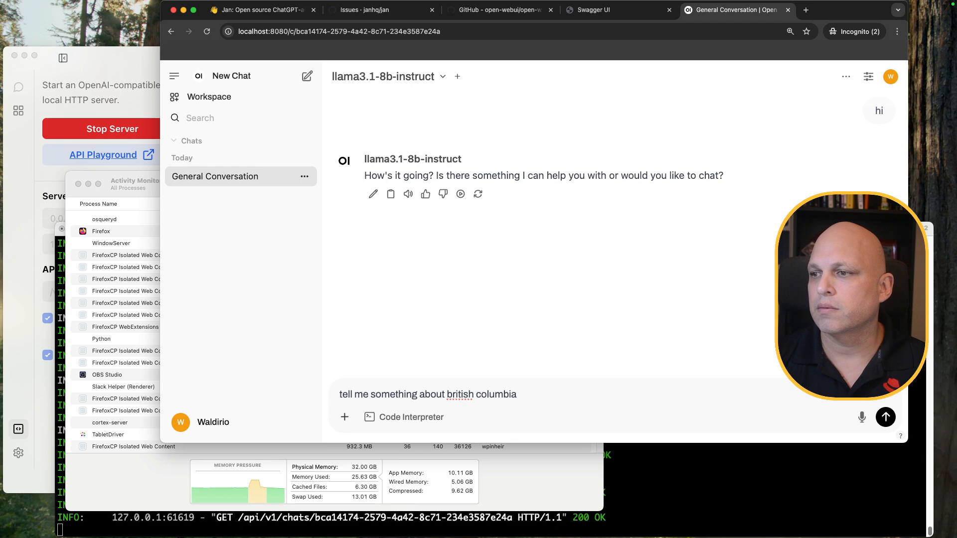
pyautogui.press('Return')
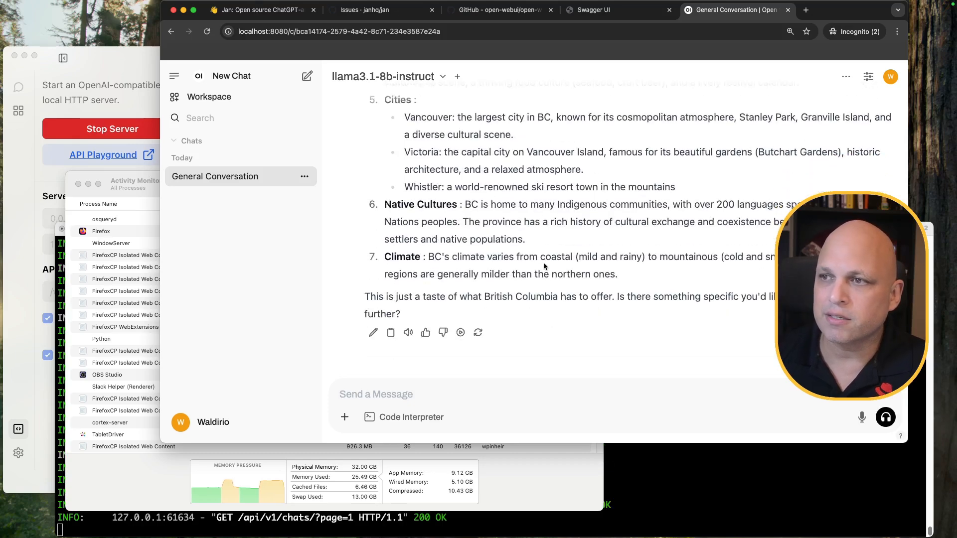
pyautogui.scroll(10, 544, 267)
pyautogui.scroll(-5, 542, 261)
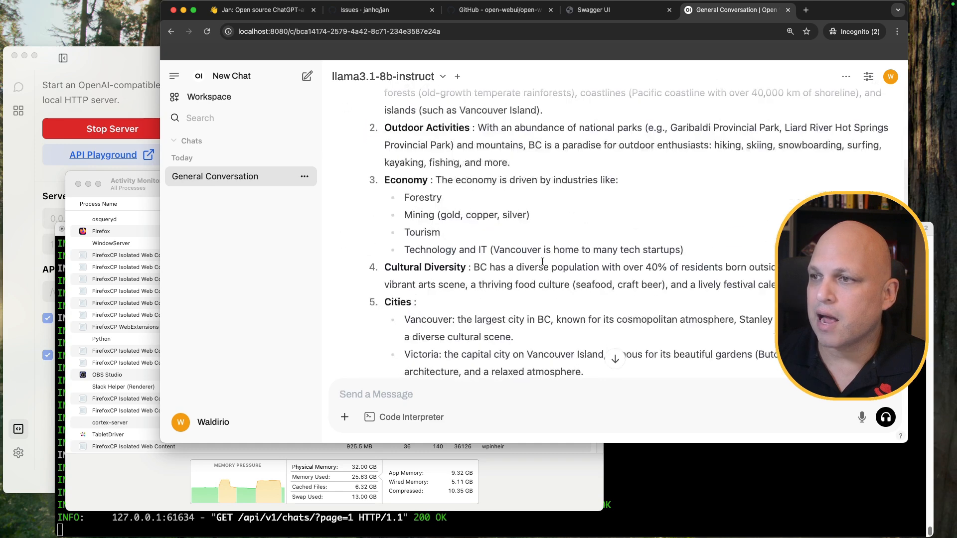
pyautogui.scroll(-4, 542, 261)
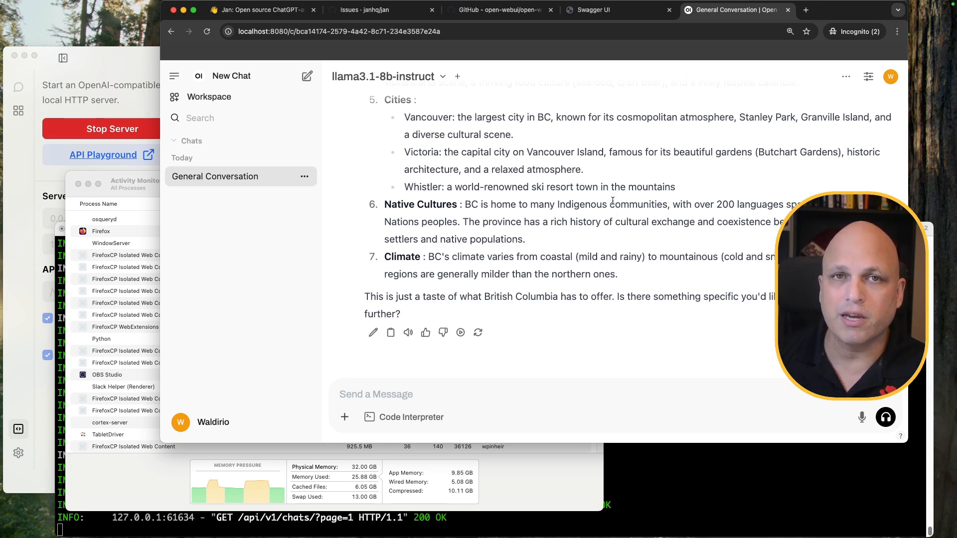
pyautogui.click(128, 56)
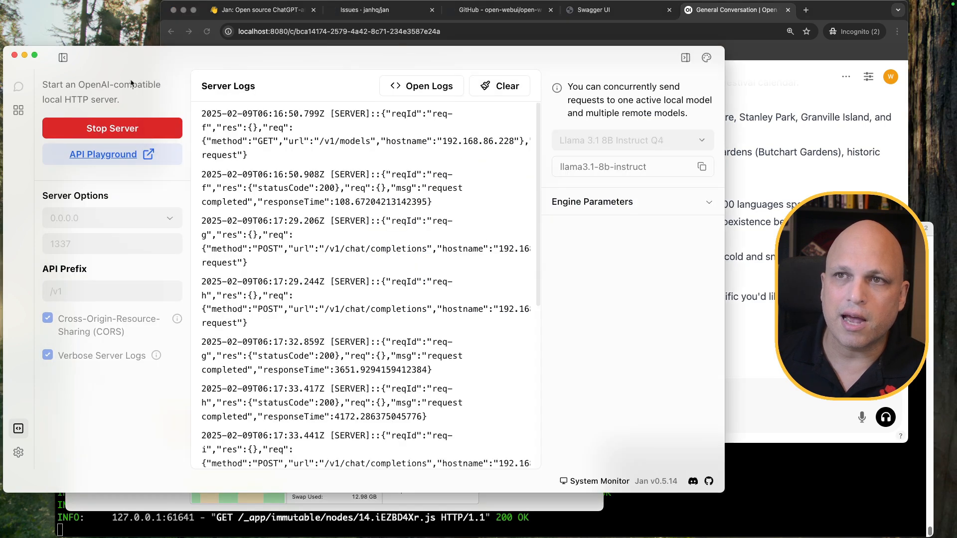
pyautogui.click(506, 90)
pyautogui.click(790, 394)
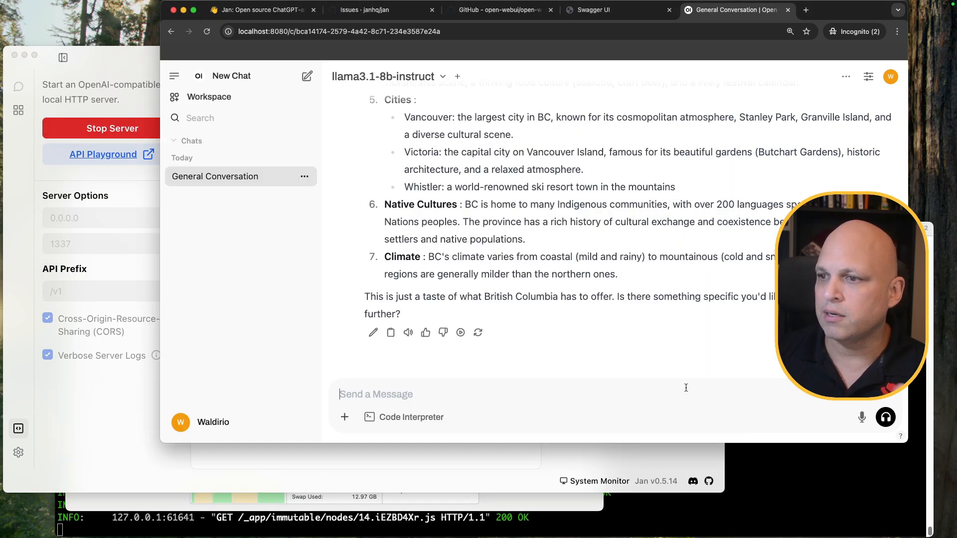
pyautogui.write('what about Brazil?')
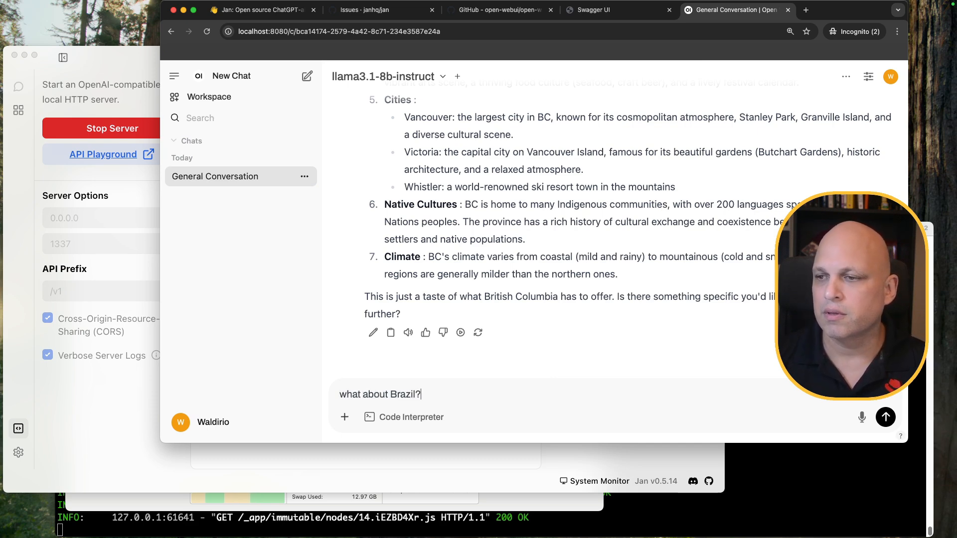
pyautogui.press('Return')
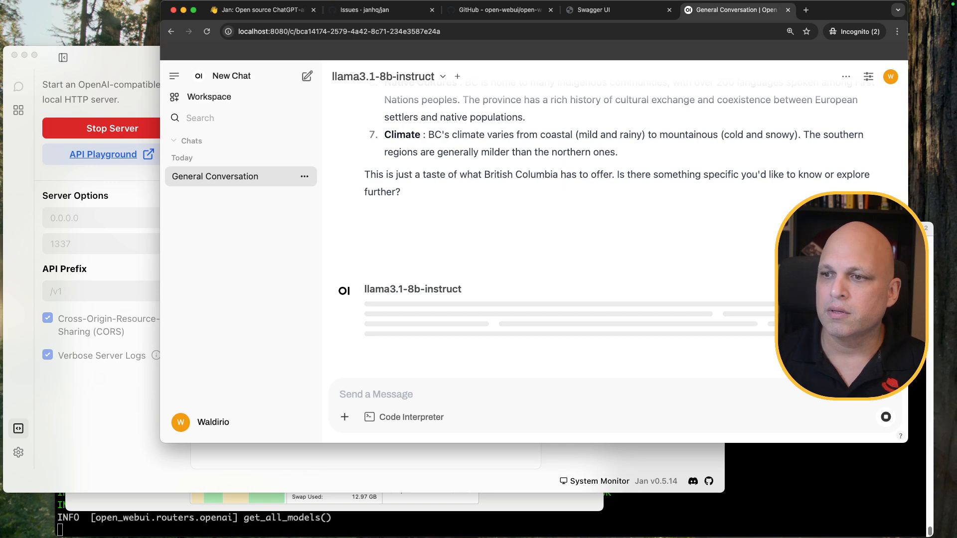
pyautogui.click(125, 426)
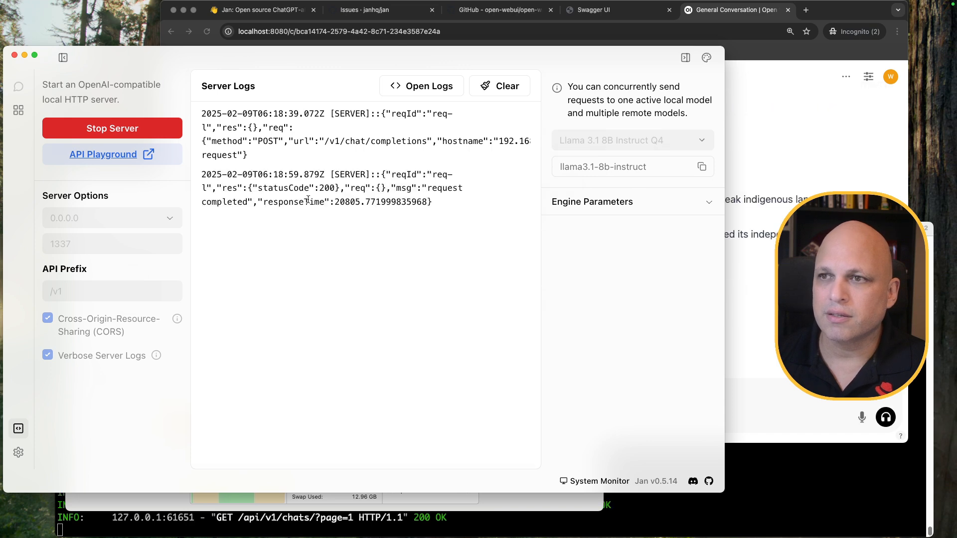
pyautogui.moveTo(260, 202); pyautogui.dragTo(425, 185)
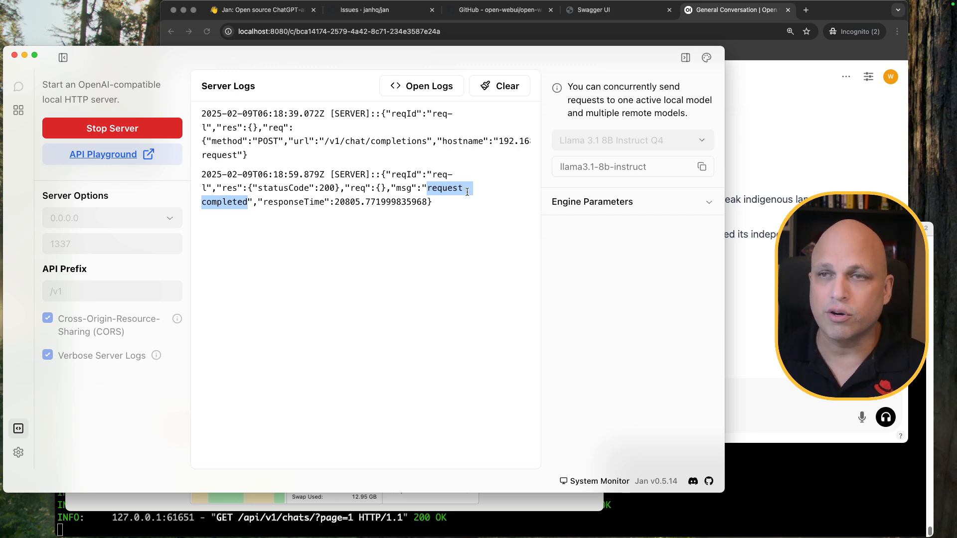
pyautogui.click(780, 55)
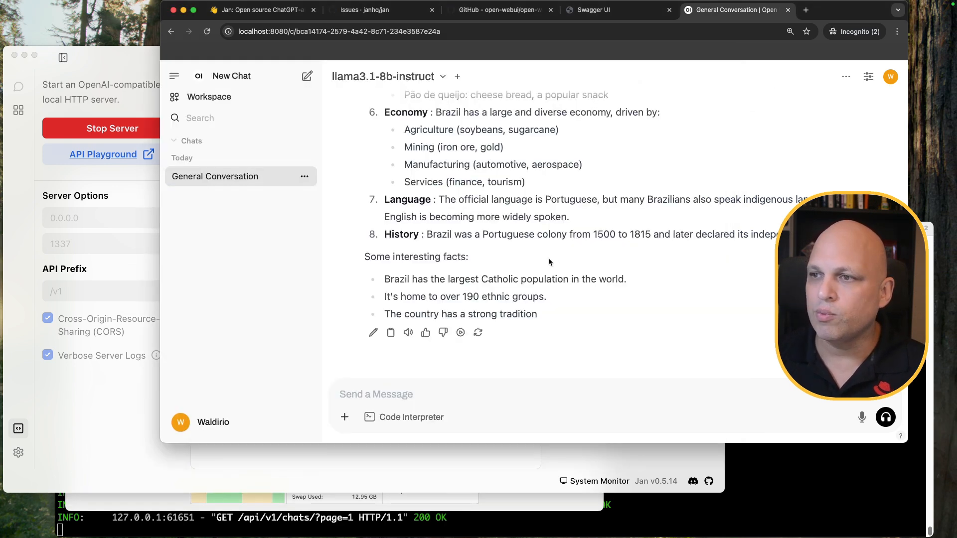
pyautogui.scroll(6, 538, 254)
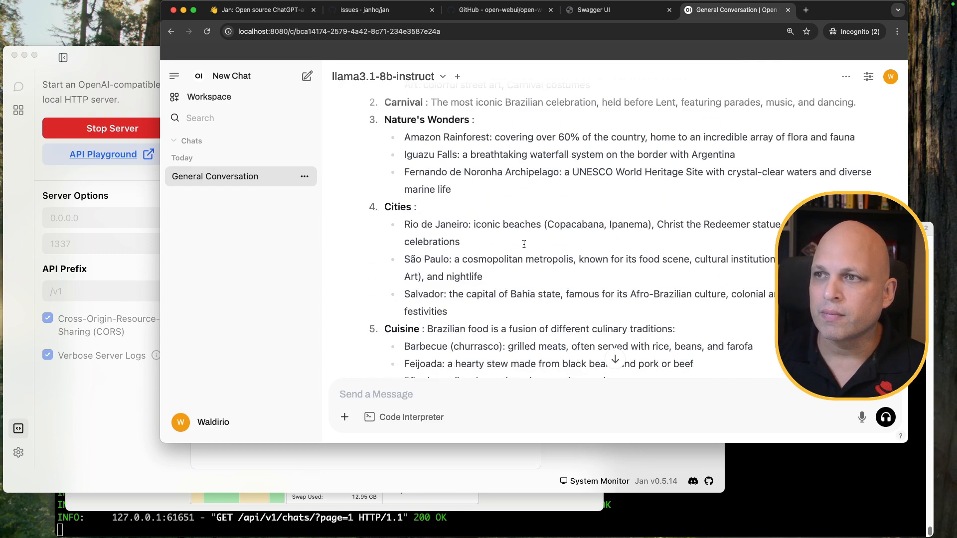
pyautogui.scroll(-6, 524, 244)
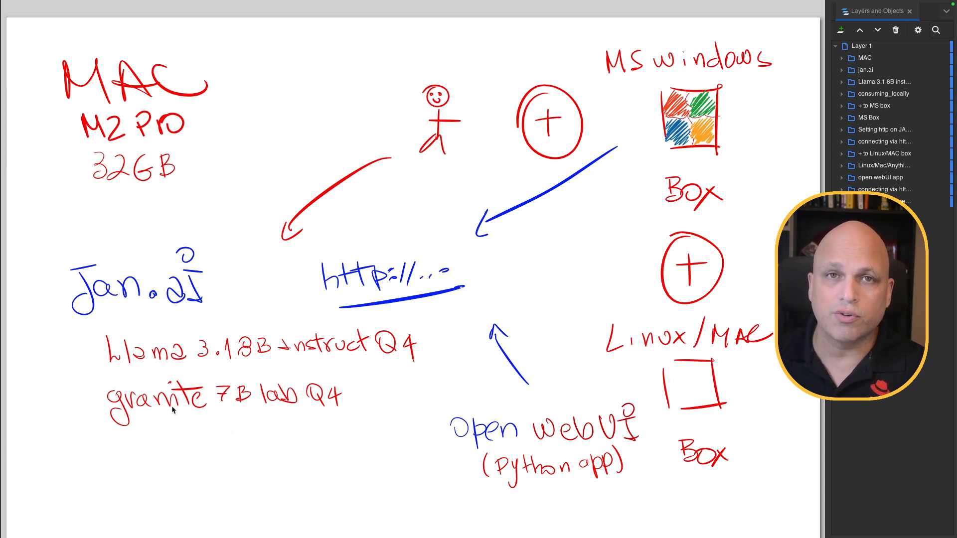
# Leave the full-screen Inkscape diagram and return to the desktop
pyautogui.hotkey('ctrl', 'Left')
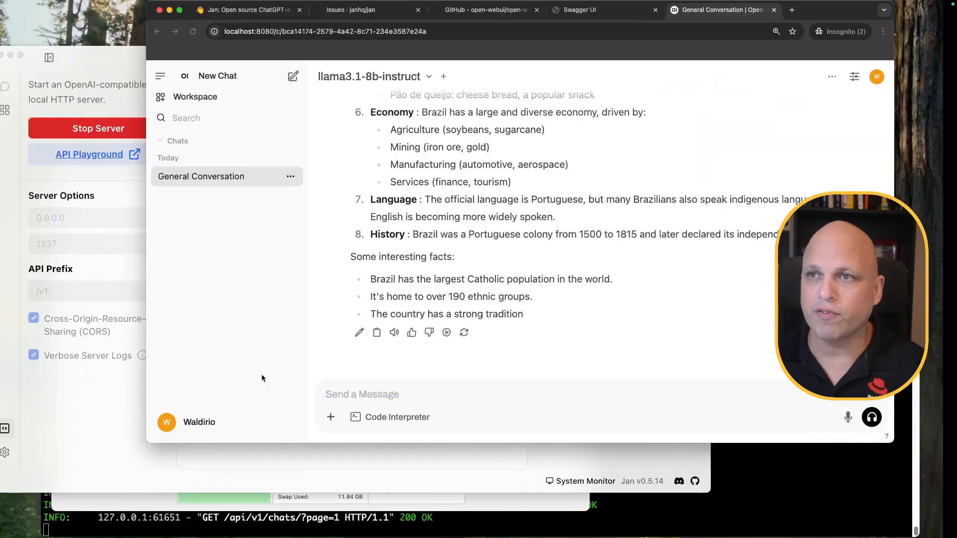
# Search Google for 'instruct lab' in a new tab and open the instructlab.ai site
pyautogui.press('super+t')
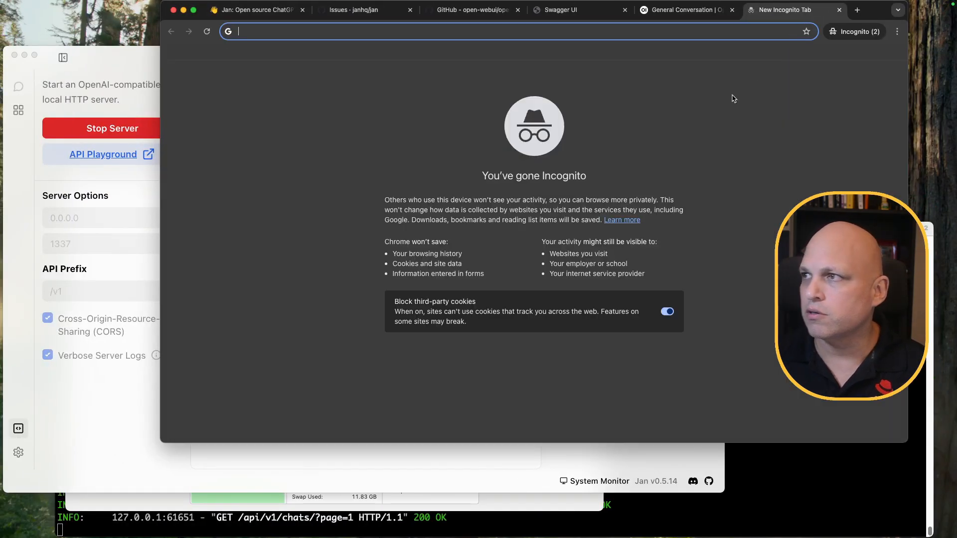
pyautogui.write('goog')
pyautogui.press('Return')
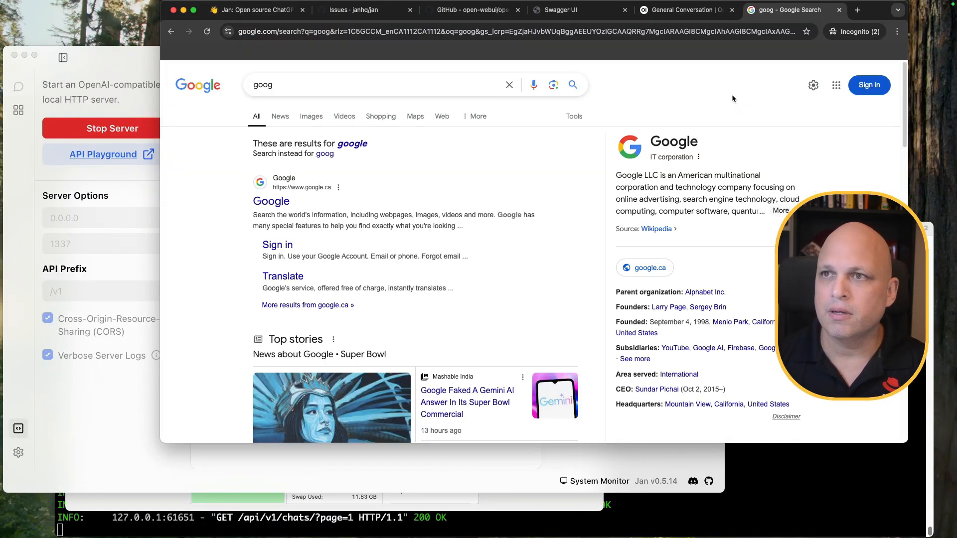
pyautogui.click(371, 91)
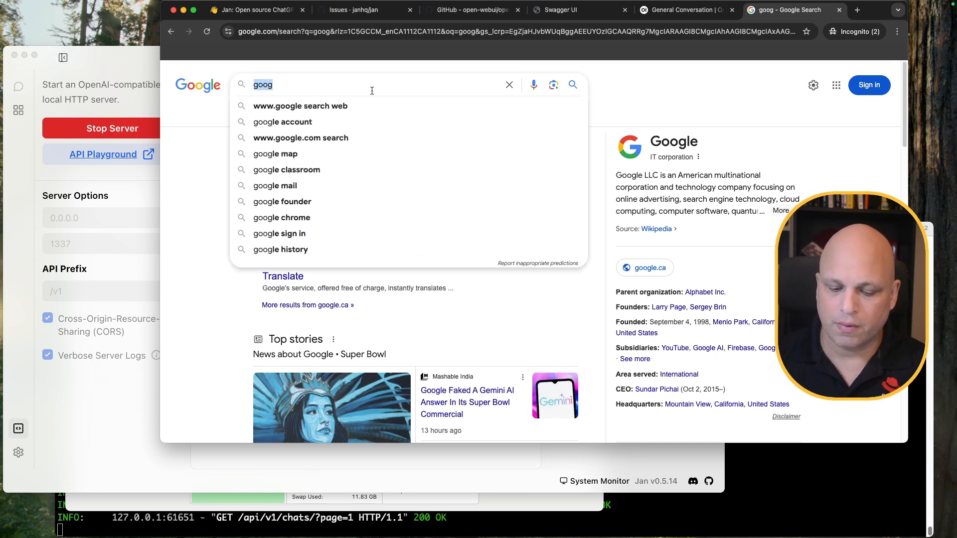
pyautogui.write('intrusct')
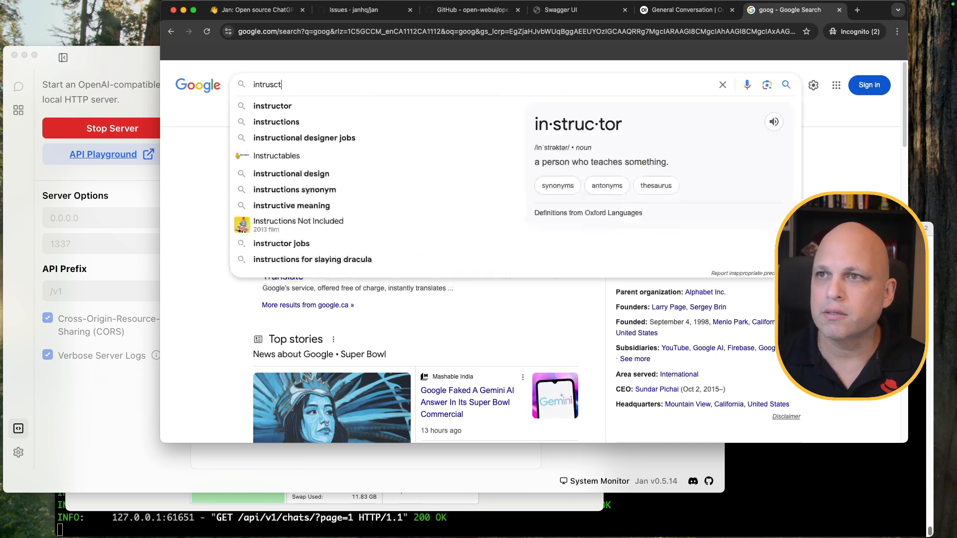
pyautogui.press('BackSpace')
pyautogui.press('BackSpace')
pyautogui.press('BackSpace')
pyautogui.press('BackSpace')
pyautogui.press('BackSpace')
pyautogui.press('BackSpace')
pyautogui.write('stru t')
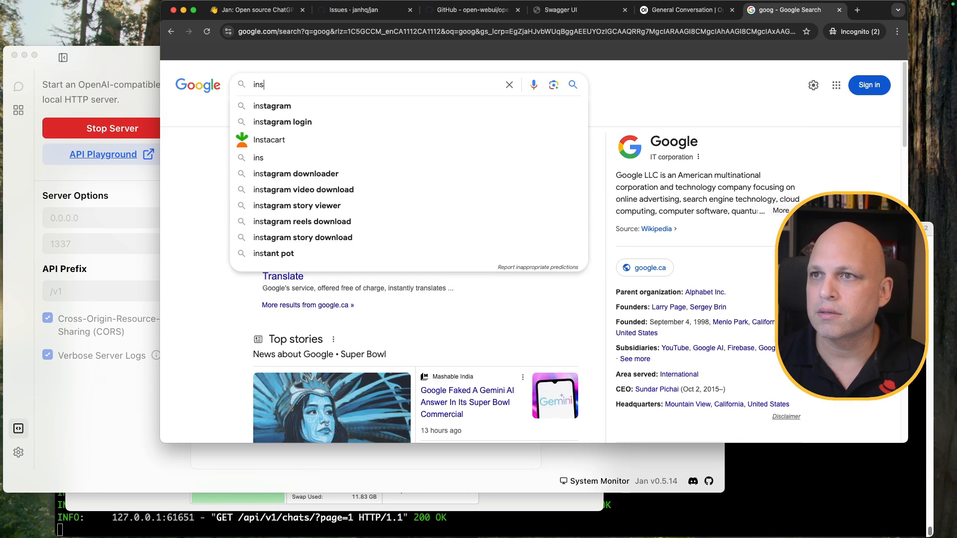
pyautogui.press('BackSpace')
pyautogui.press('BackSpace')
pyautogui.write('ct lab')
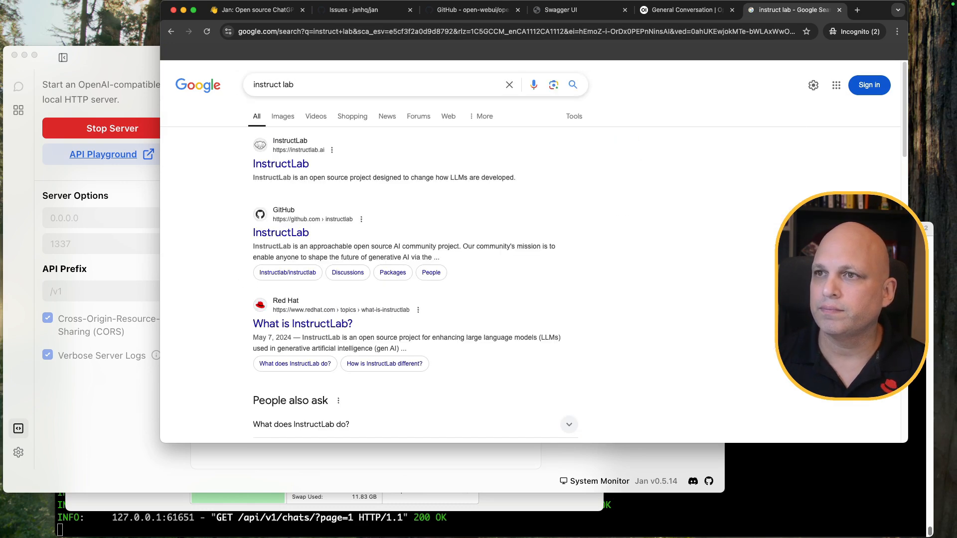
pyautogui.click(287, 168)
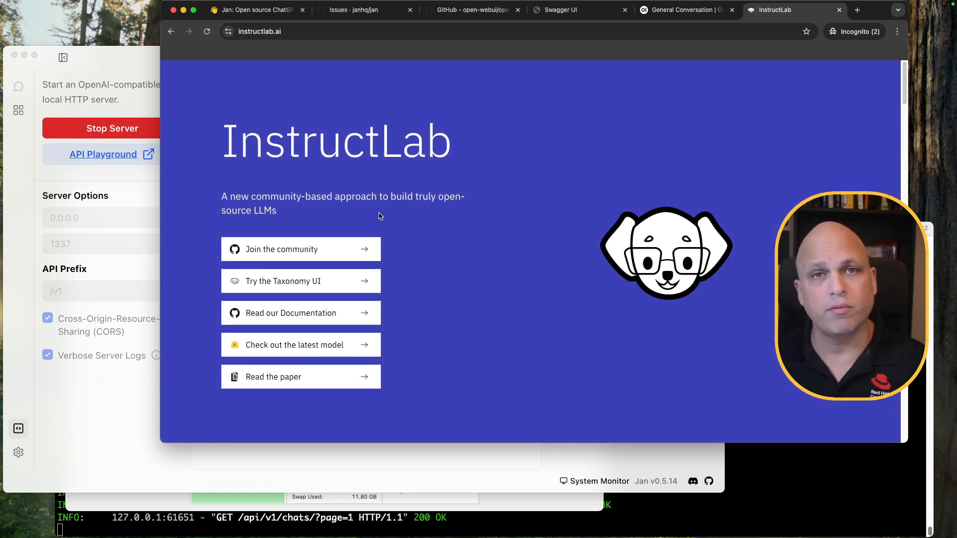
# Open InstructLab's GitHub organization page and read through it, including the Granite LLM family note
pyautogui.keyDown('super'); pyautogui.click(285, 251); pyautogui.keyUp('super')
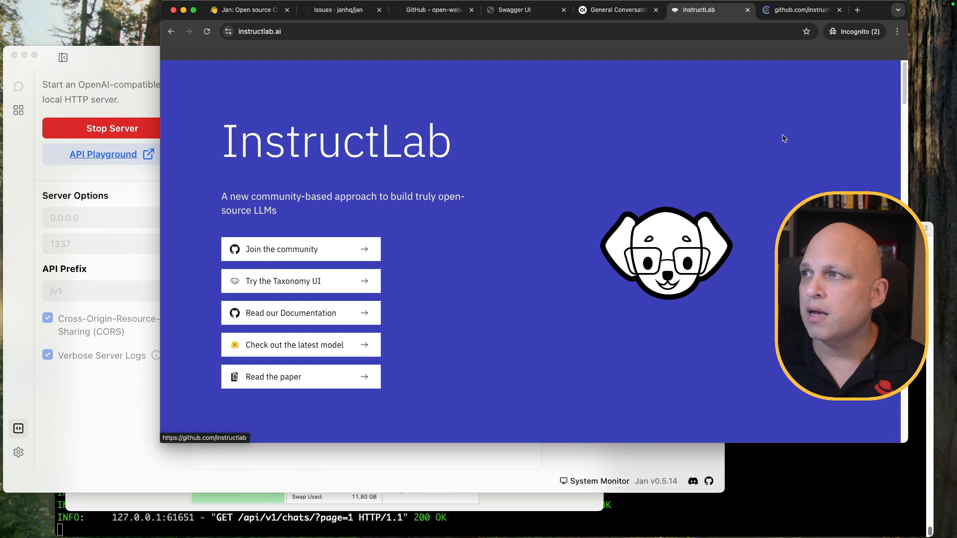
pyautogui.click(797, 10)
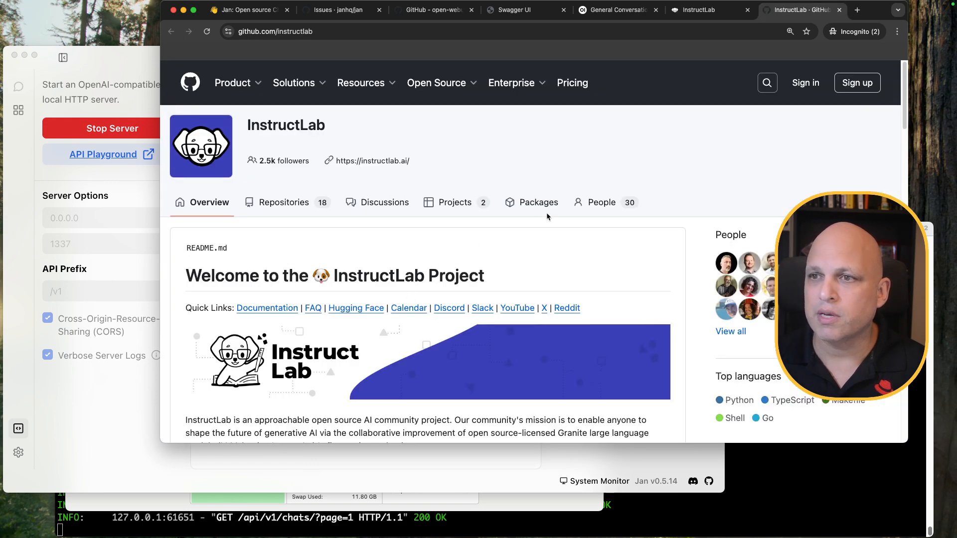
pyautogui.scroll(-10, 524, 221)
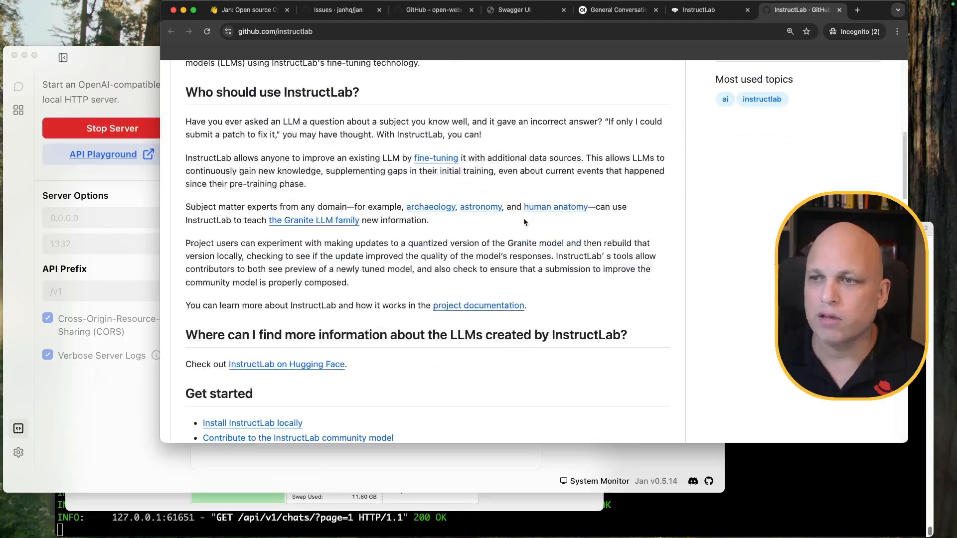
pyautogui.moveTo(383, 221); pyautogui.dragTo(273, 217)
pyautogui.click(480, 229)
pyautogui.scroll(-3, 451, 251)
pyautogui.scroll(-10, 450, 250)
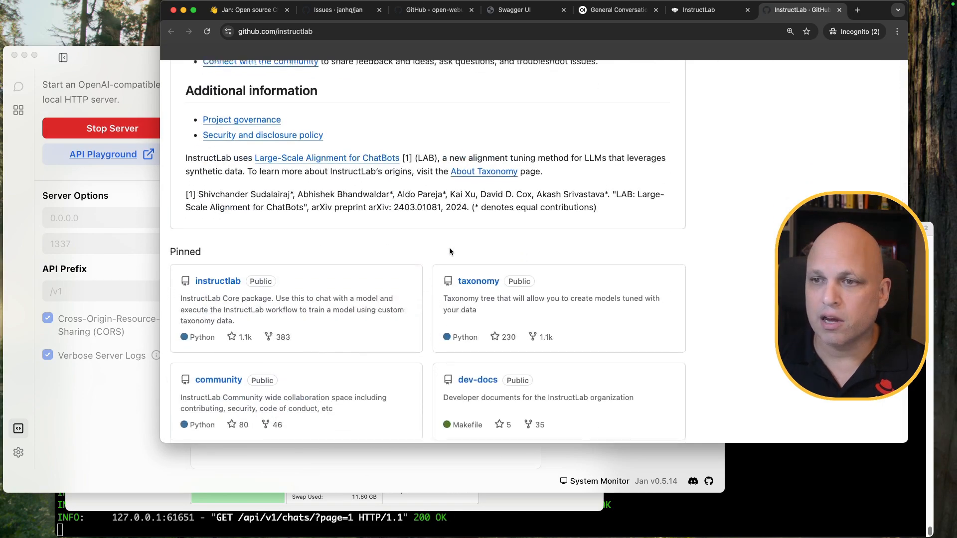
pyautogui.scroll(-4, 449, 247)
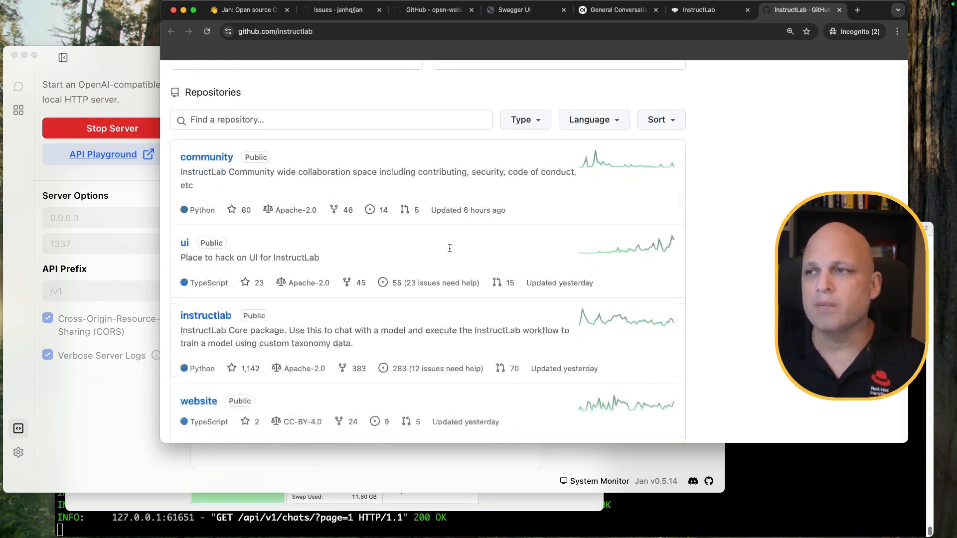
pyautogui.scroll(20, 409, 240)
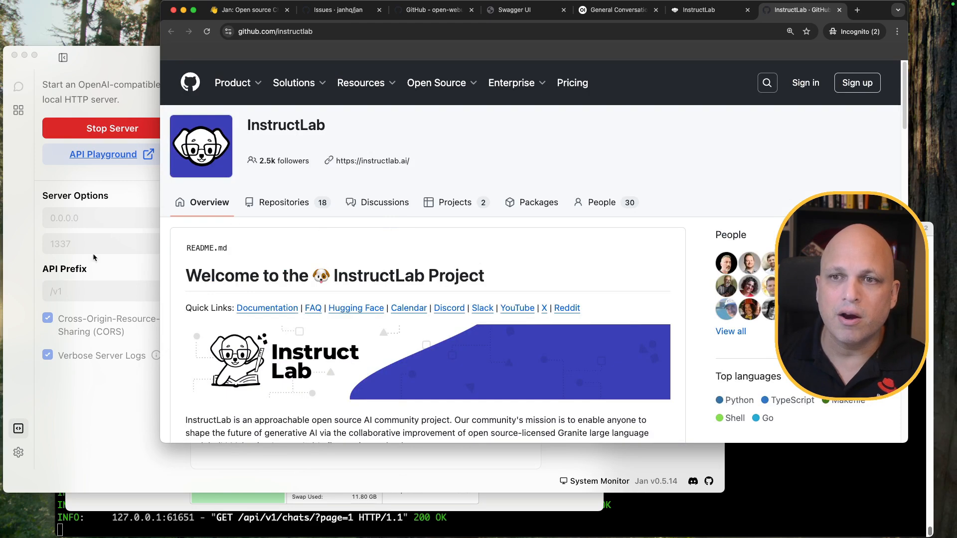
pyautogui.click(96, 416)
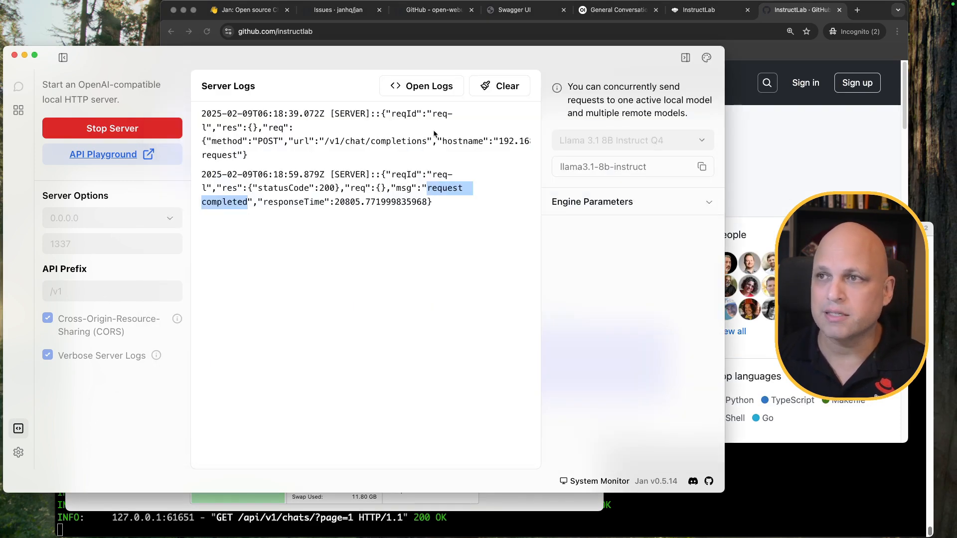
pyautogui.click(518, 89)
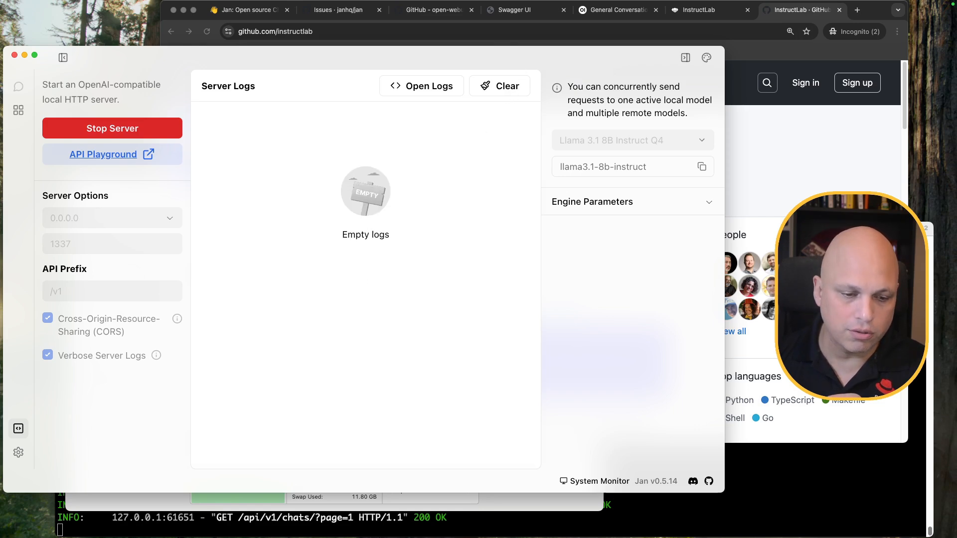
pyautogui.press('super+Tab')
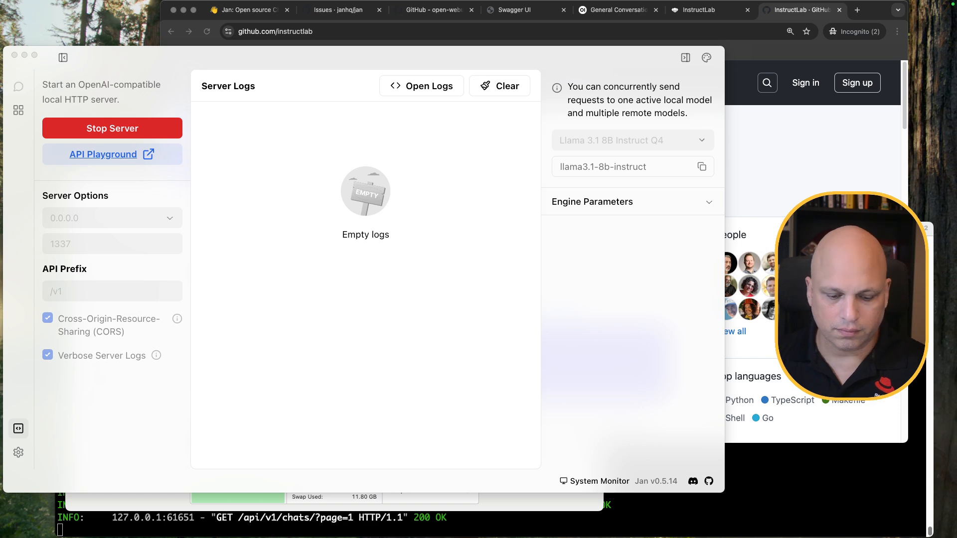
pyautogui.click(775, 147)
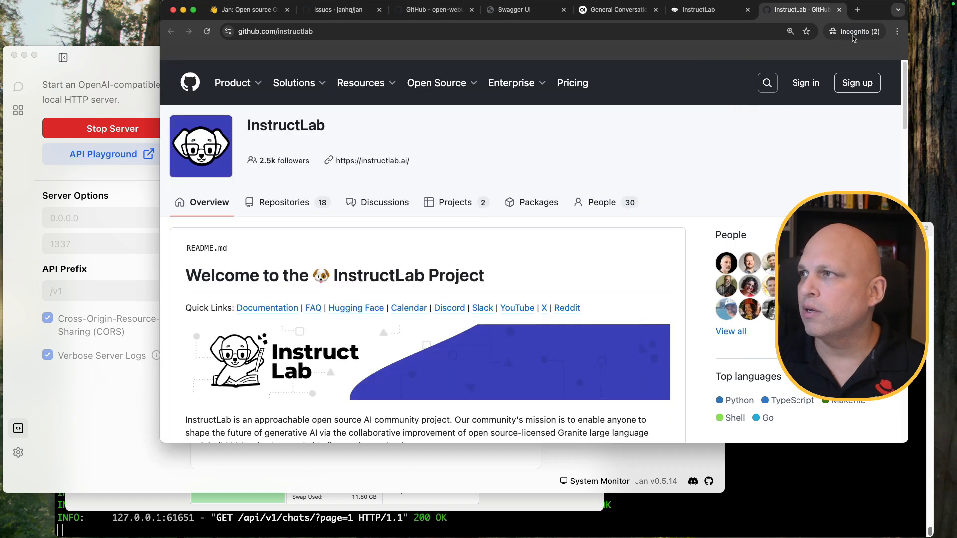
# Load the pasted granite-7b-lab-GGUF model page in a new incognito tab
pyautogui.click(857, 11)
pyautogui.write('https://huggingface.co/instructlab/granite-7b-lab-GGUF')
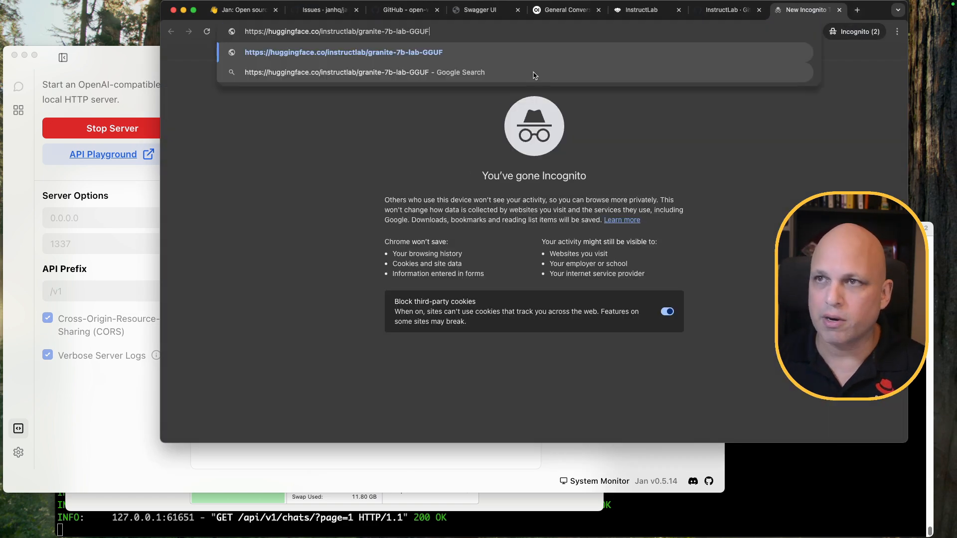
pyautogui.press('Return')
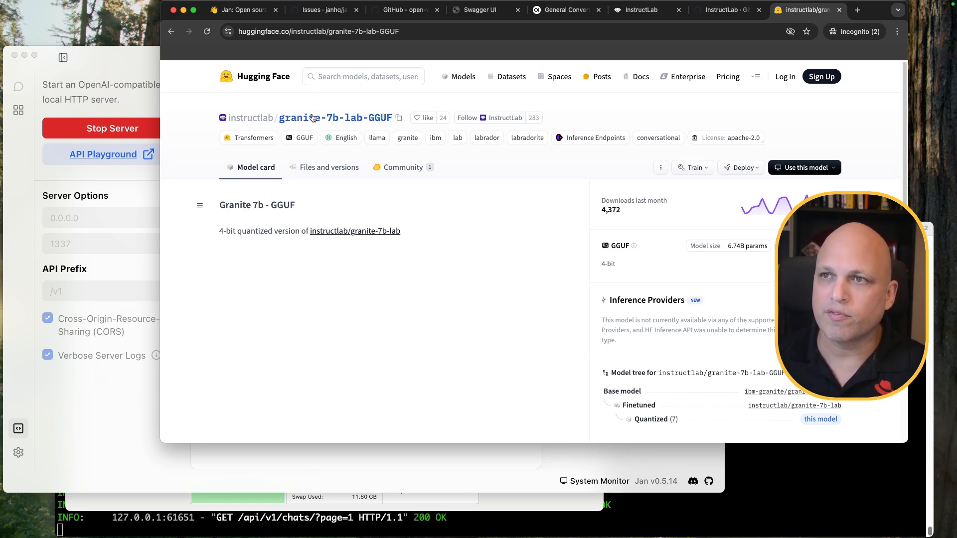
# Open the Hugging Face homepage in a new tab and scroll through it
pyautogui.keyDown('super'); pyautogui.click(269, 77); pyautogui.keyUp('super')
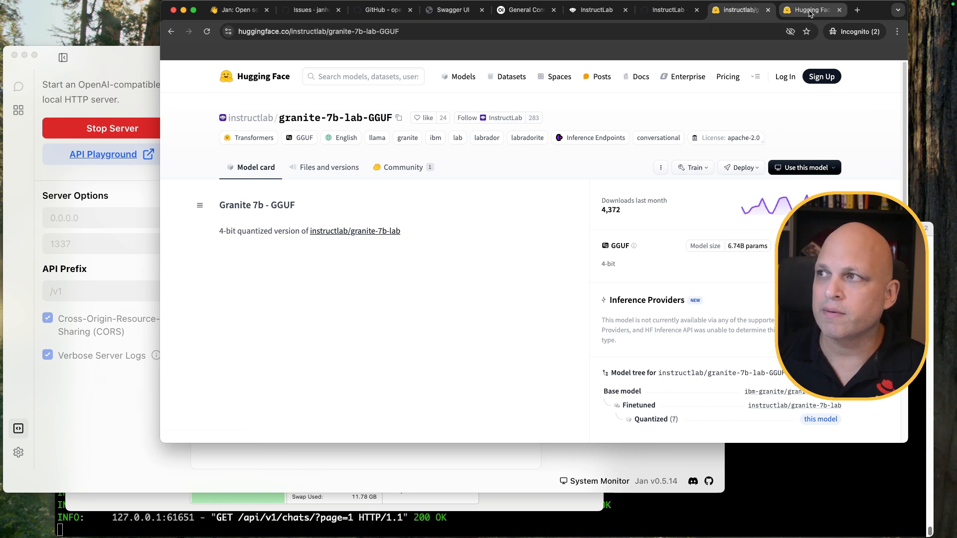
pyautogui.click(809, 12)
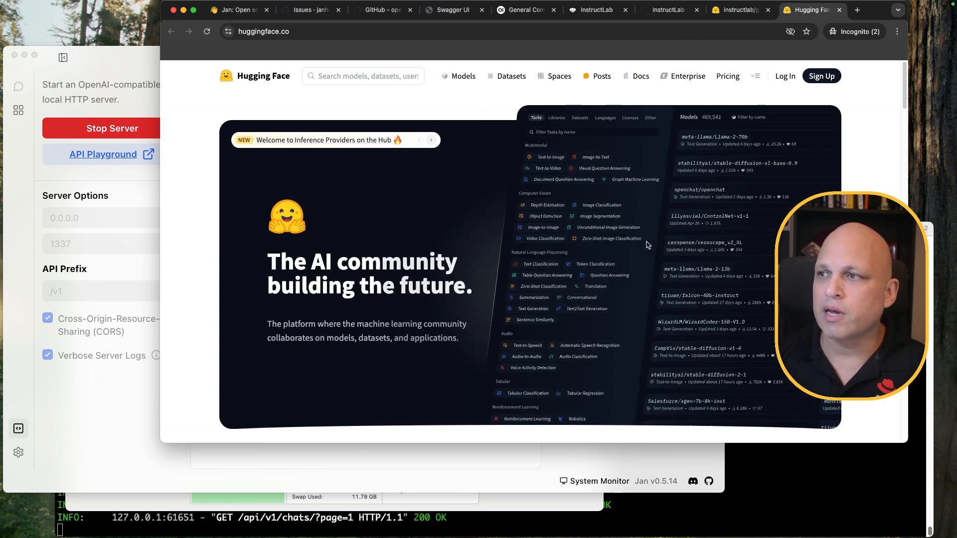
pyautogui.scroll(-10, 645, 239)
pyautogui.scroll(-10, 645, 243)
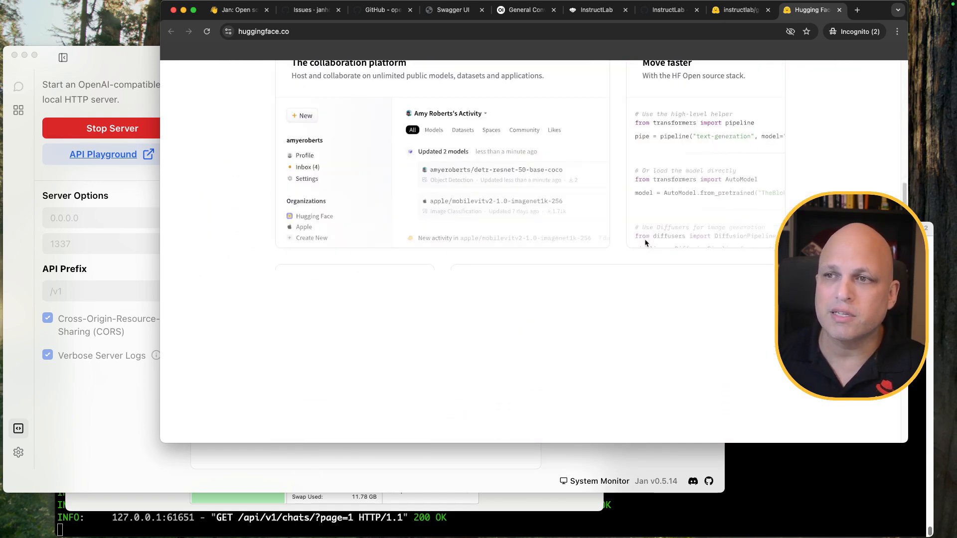
pyautogui.scroll(20, 641, 242)
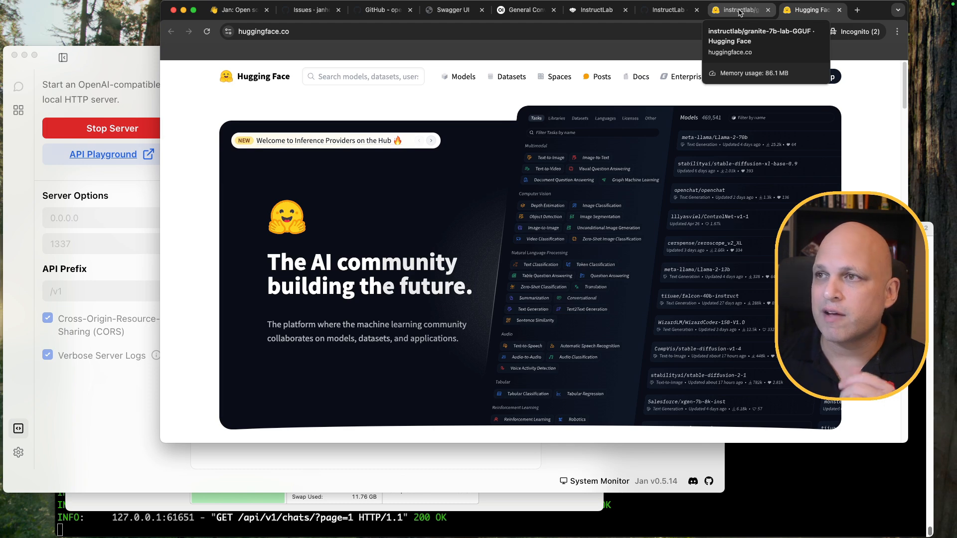
# Select the granite-7b-lab-GGUF page address, then bring up Jan's model hub
pyautogui.click(739, 12)
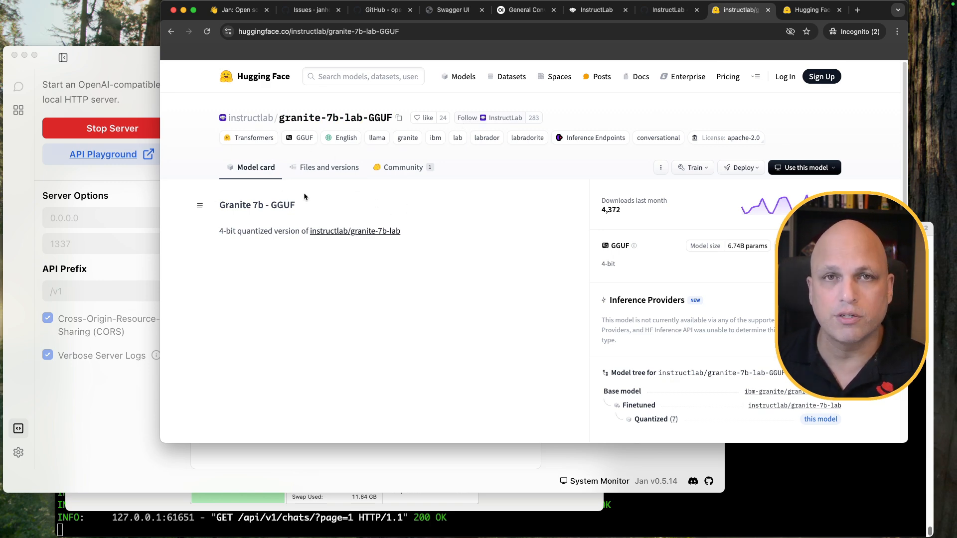
pyautogui.click(407, 31)
pyautogui.press('super+c')
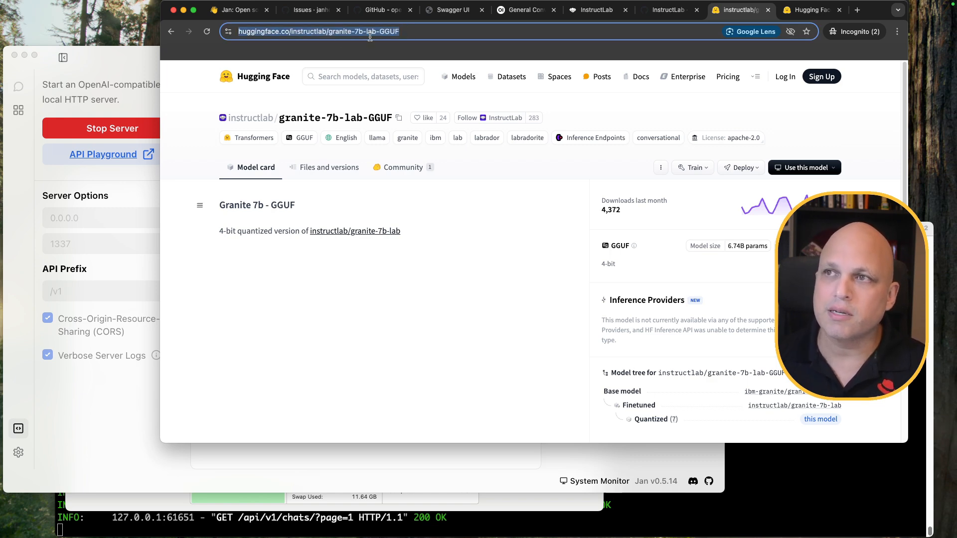
pyautogui.click(100, 55)
pyautogui.click(18, 111)
# Search the hub with the pasted Hugging Face URL and download the 3.80GB granite Q4_K_M build
pyautogui.click(358, 141)
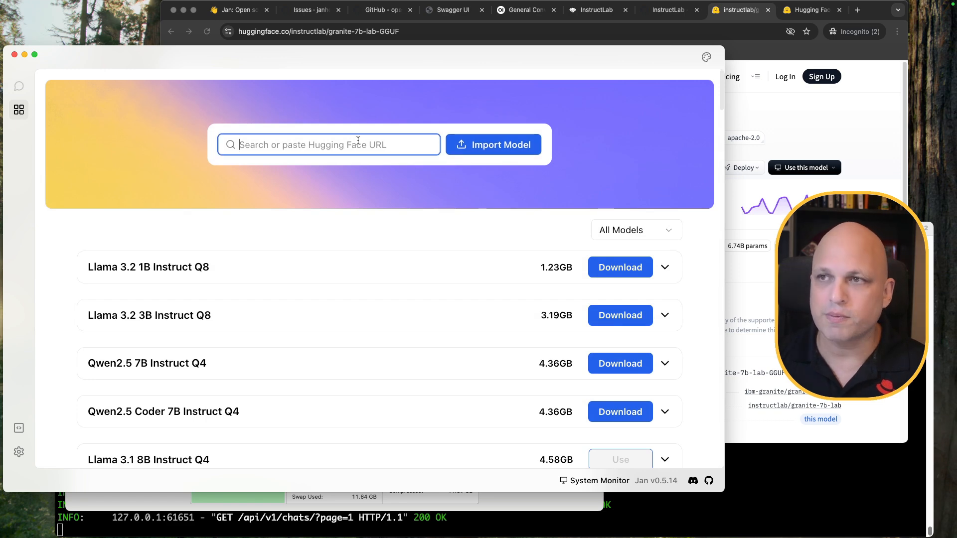
pyautogui.press('super+v')
pyautogui.press('Return')
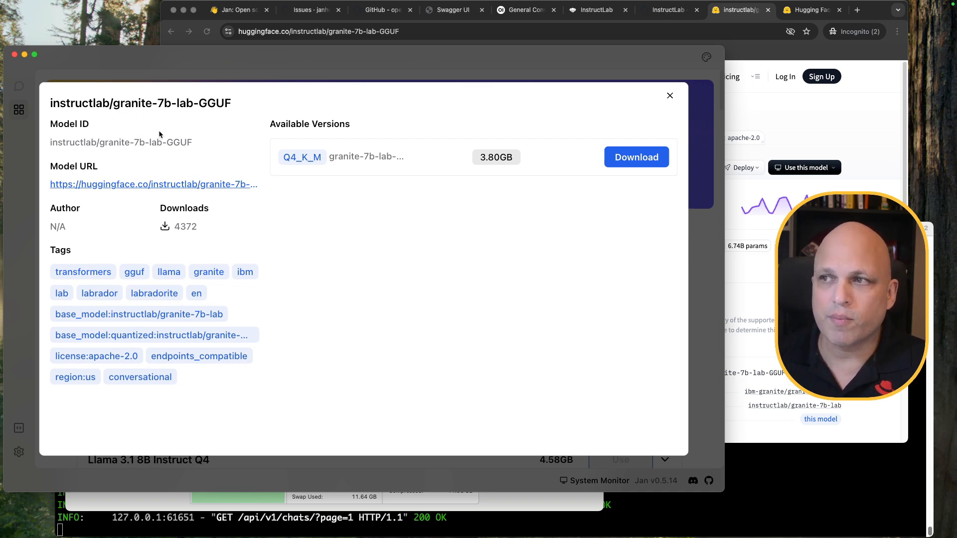
pyautogui.click(636, 158)
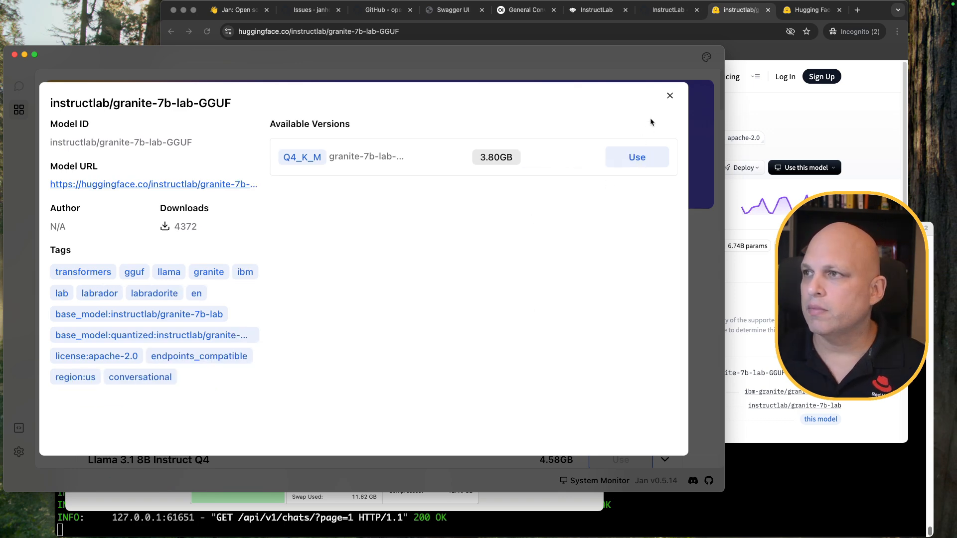
pyautogui.click(670, 96)
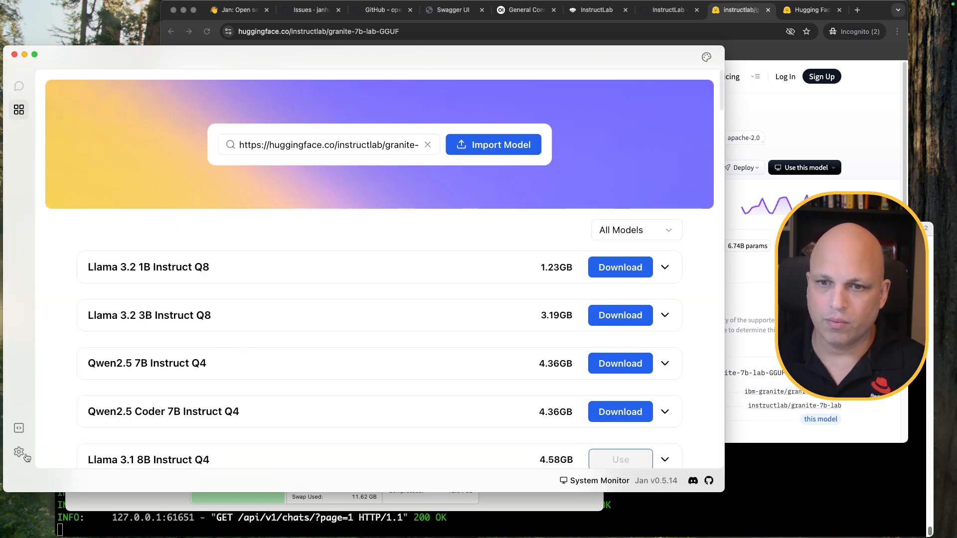
pyautogui.click(18, 452)
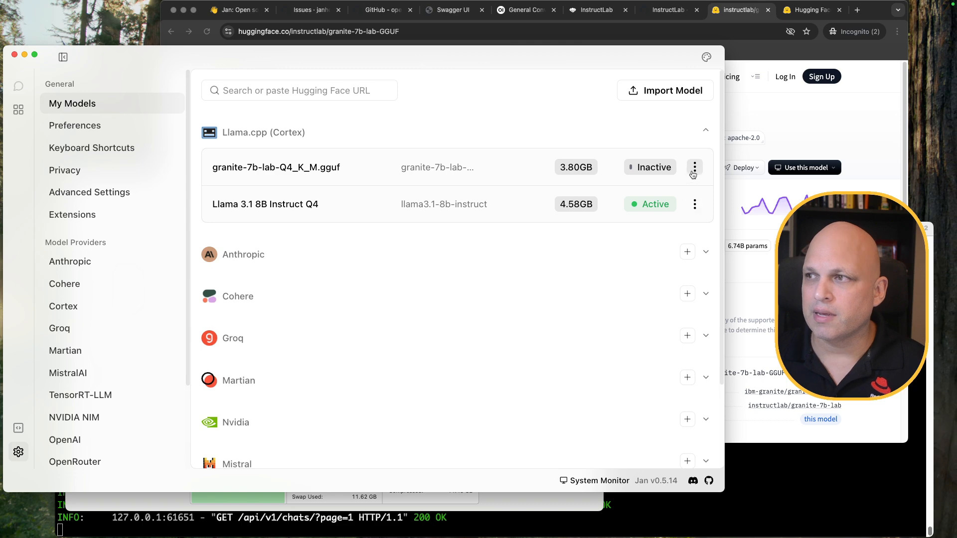
# Stop the local API server and select Llama 3.1 8B Instruct Q4 as the served model
pyautogui.click(19, 428)
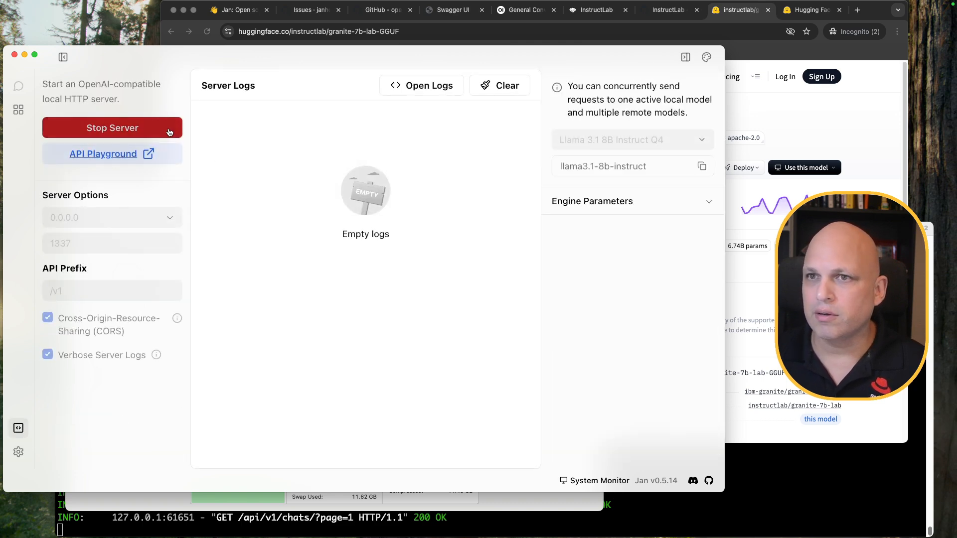
pyautogui.click(150, 127)
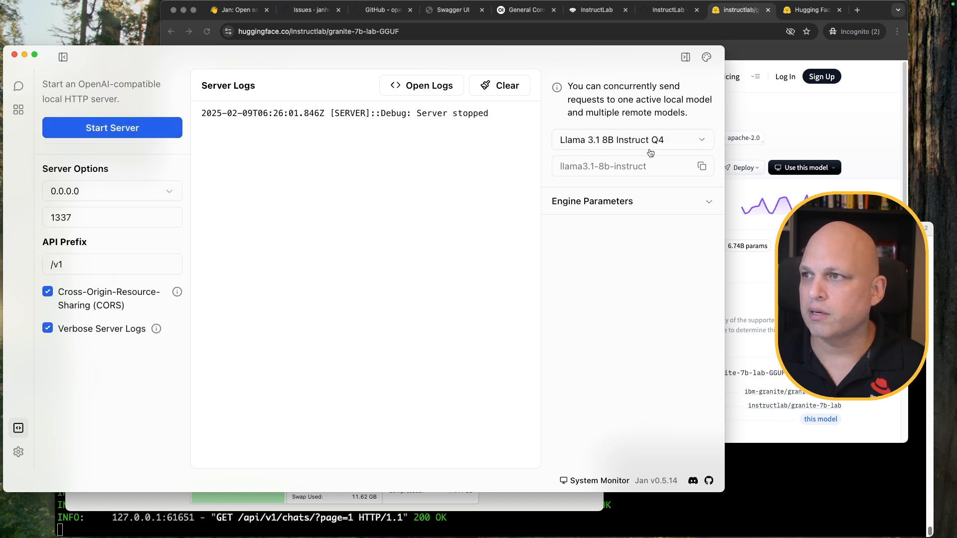
pyautogui.click(685, 142)
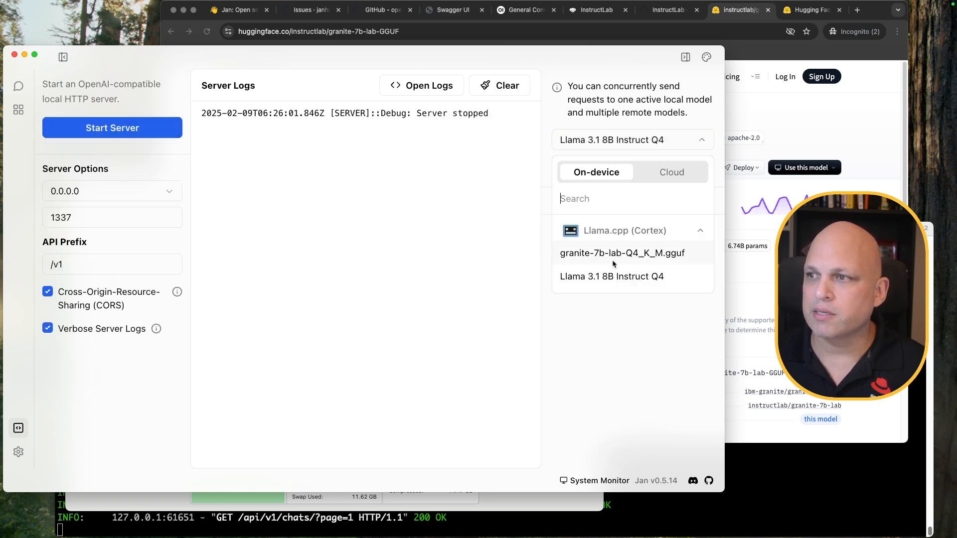
pyautogui.click(124, 129)
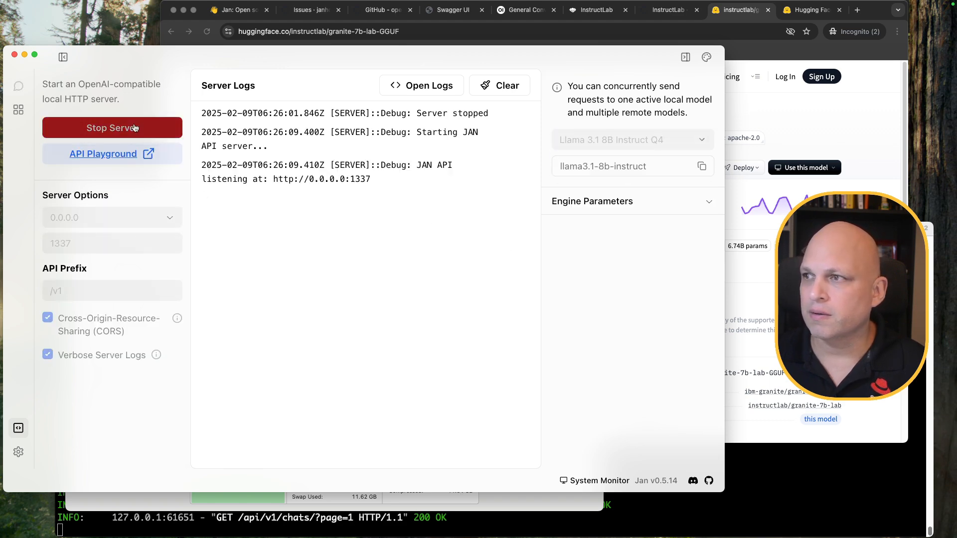
pyautogui.click(136, 128)
pyautogui.click(702, 140)
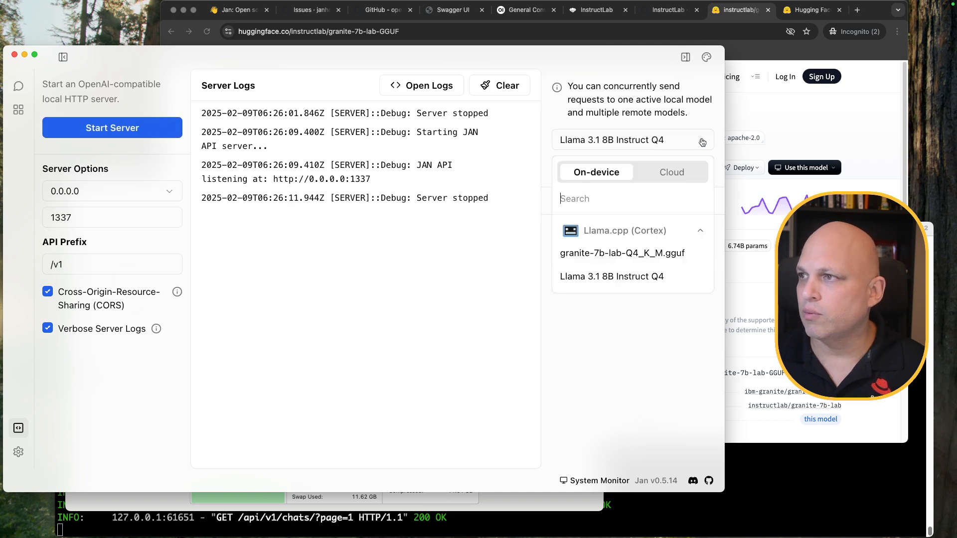
pyautogui.click(646, 274)
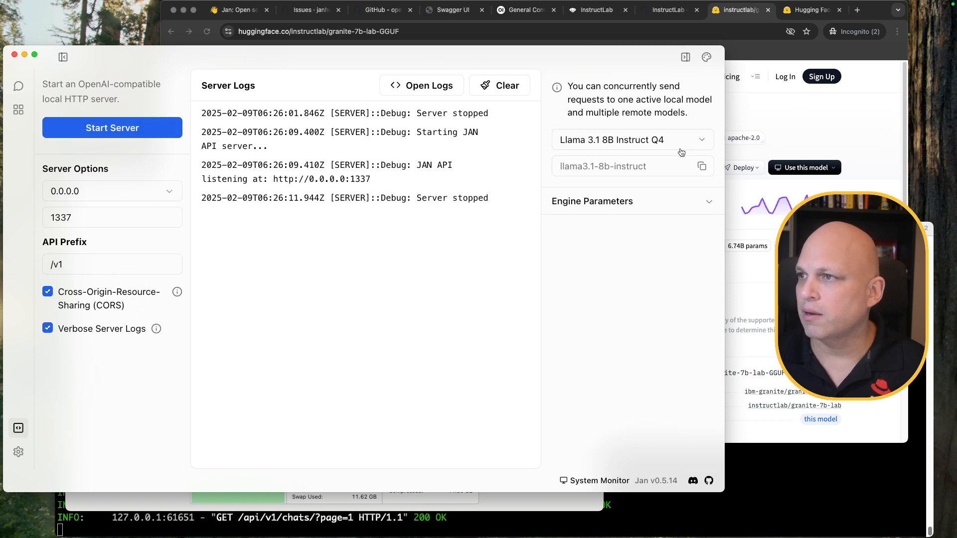
# Try granite-7b-lab-Q4_K_M.gguf, then restart serving Llama 3.1 8B Instruct Q4 and clear the logs
pyautogui.click(681, 145)
pyautogui.click(641, 253)
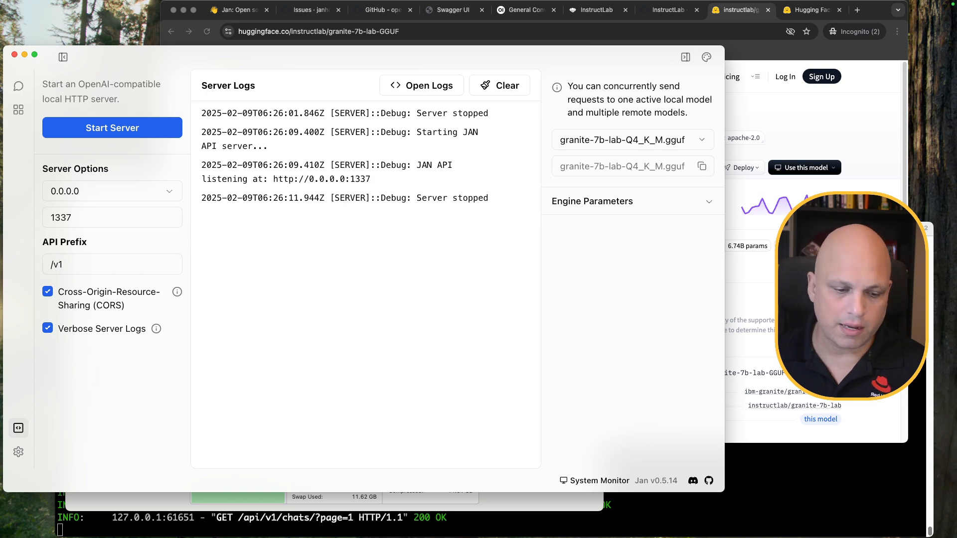
pyautogui.press('super+Tab')
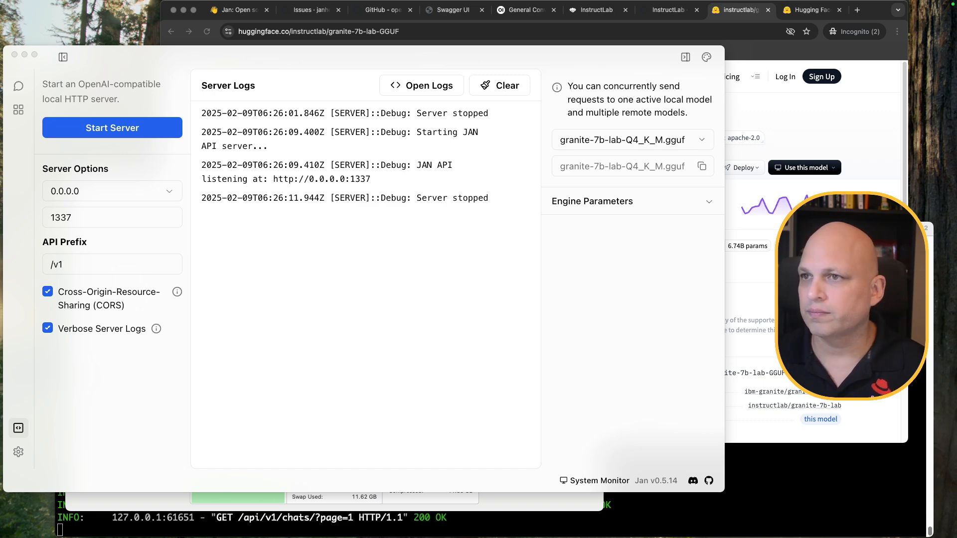
pyautogui.click(679, 140)
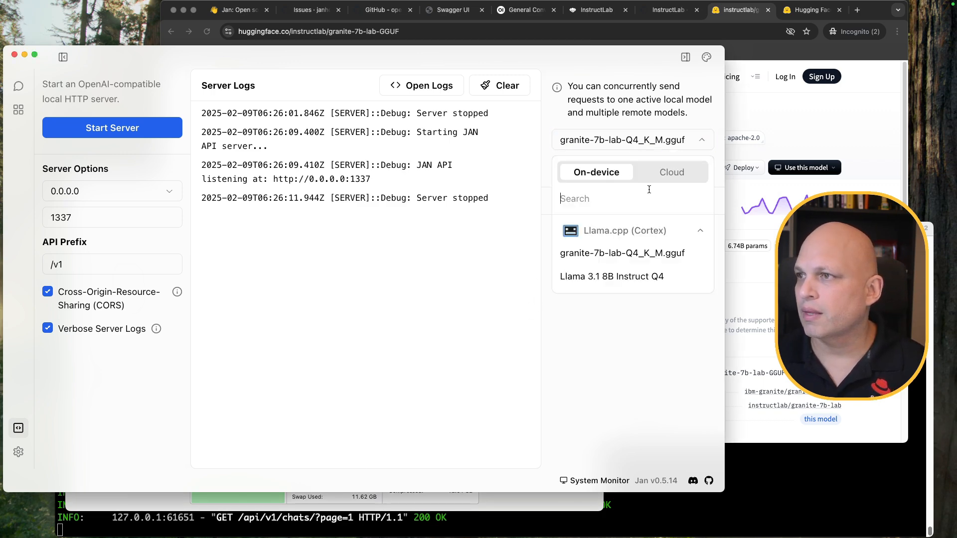
pyautogui.click(626, 276)
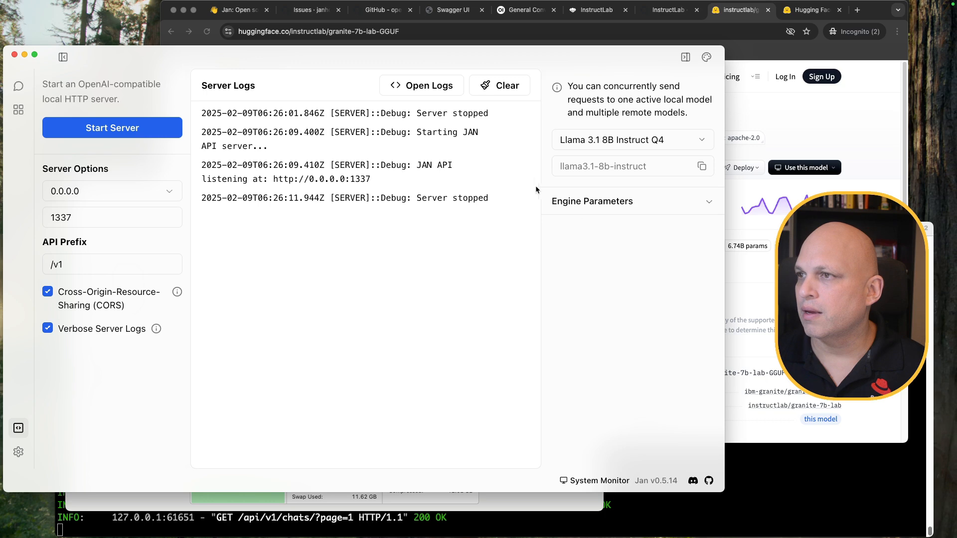
pyautogui.click(132, 131)
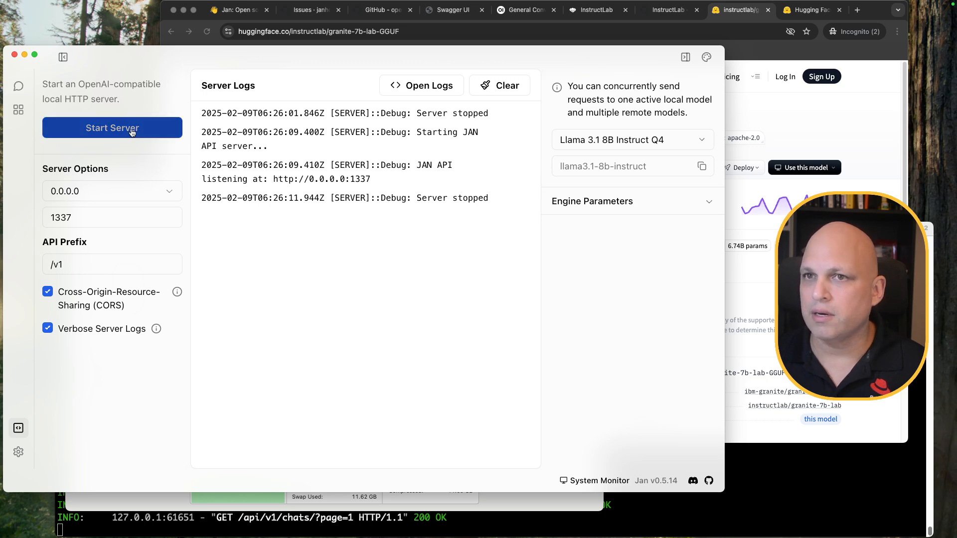
pyautogui.click(507, 90)
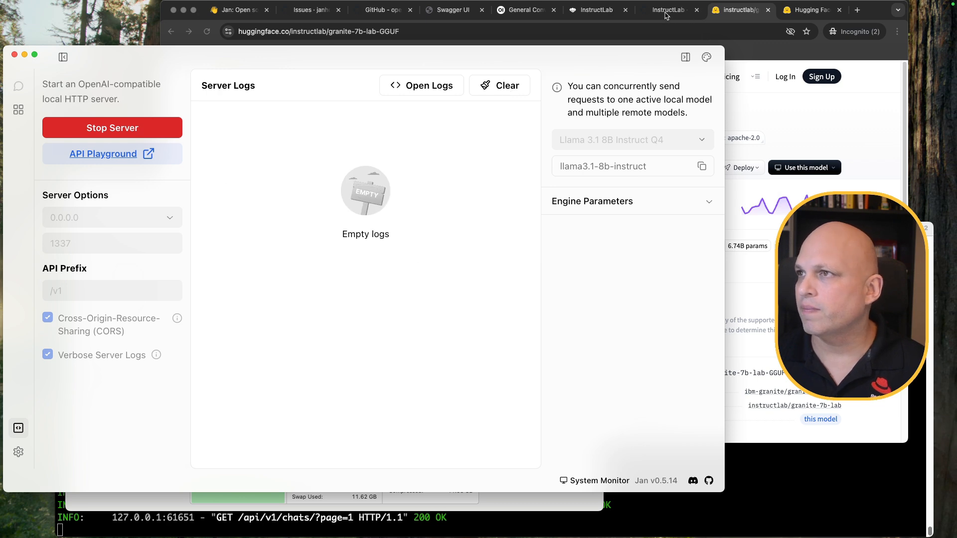
# Check Open WebUI's model list, start a new chat and send 'hi' to llama3.1-8b-instruct
pyautogui.click(524, 11)
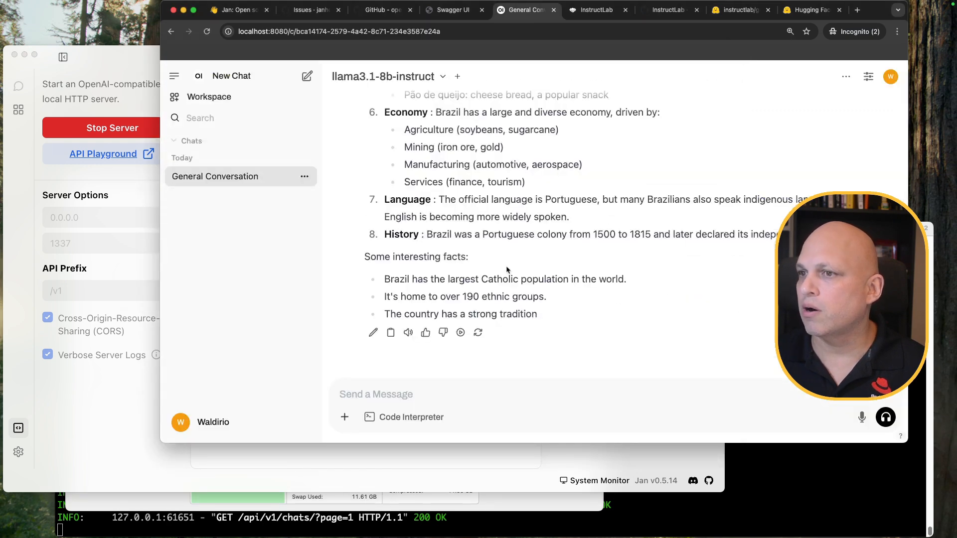
pyautogui.click(442, 77)
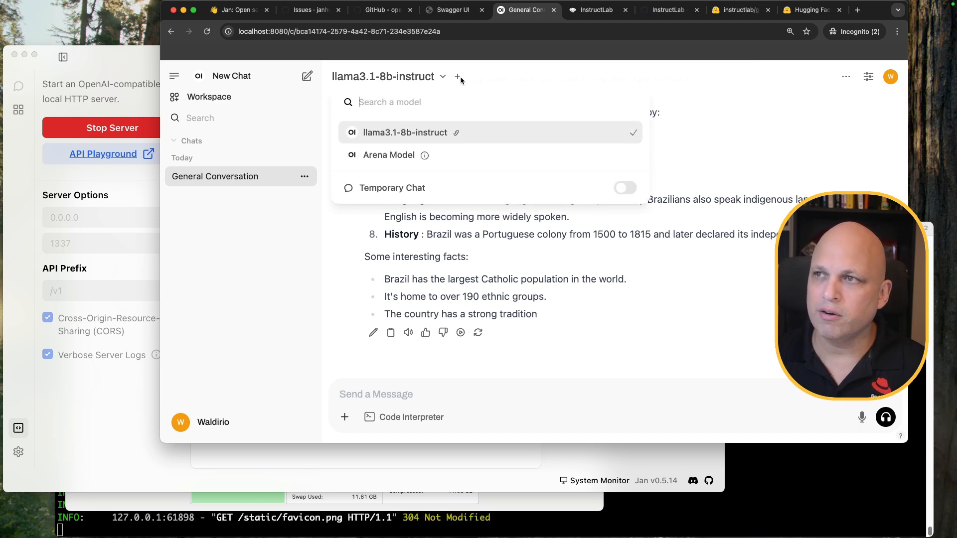
pyautogui.click(527, 131)
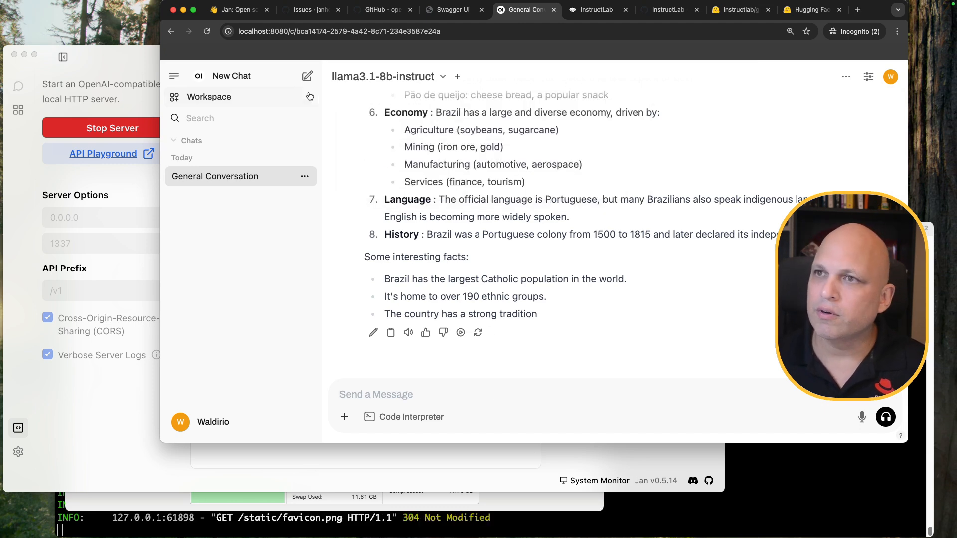
pyautogui.click(307, 76)
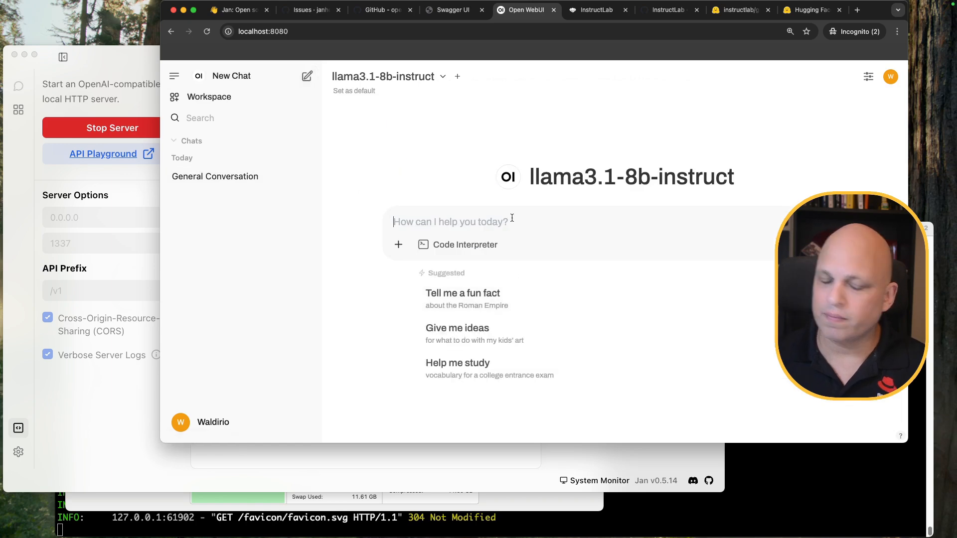
pyautogui.write('hi')
pyautogui.press('Return')
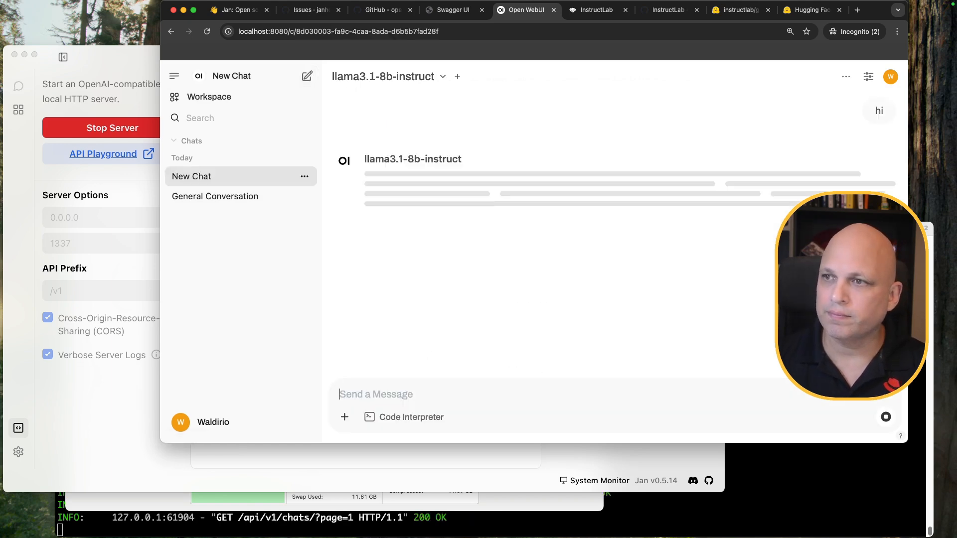
# Shrink the Jan window to watch its server logs, then return to the chat
pyautogui.click(140, 491)
pyautogui.moveTo(135, 492); pyautogui.dragTo(141, 452)
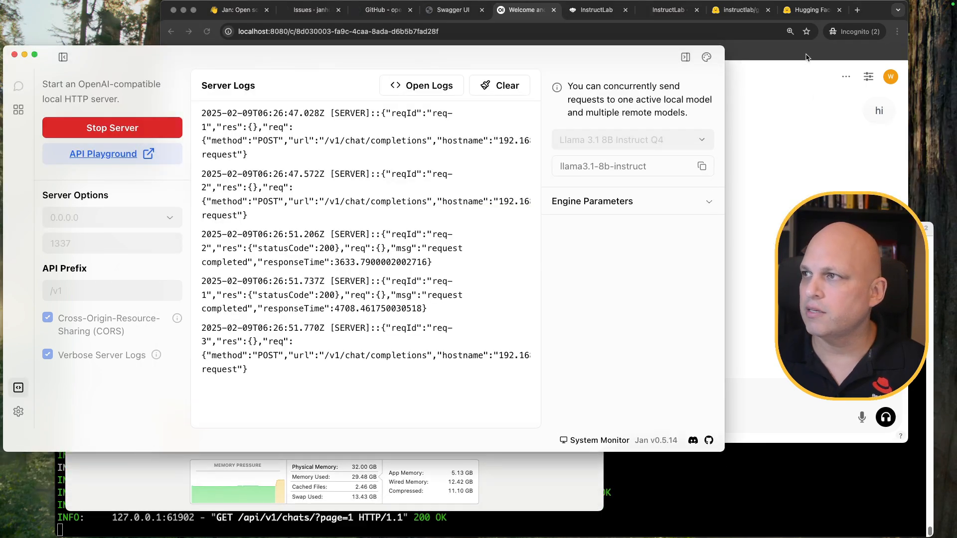
pyautogui.click(811, 50)
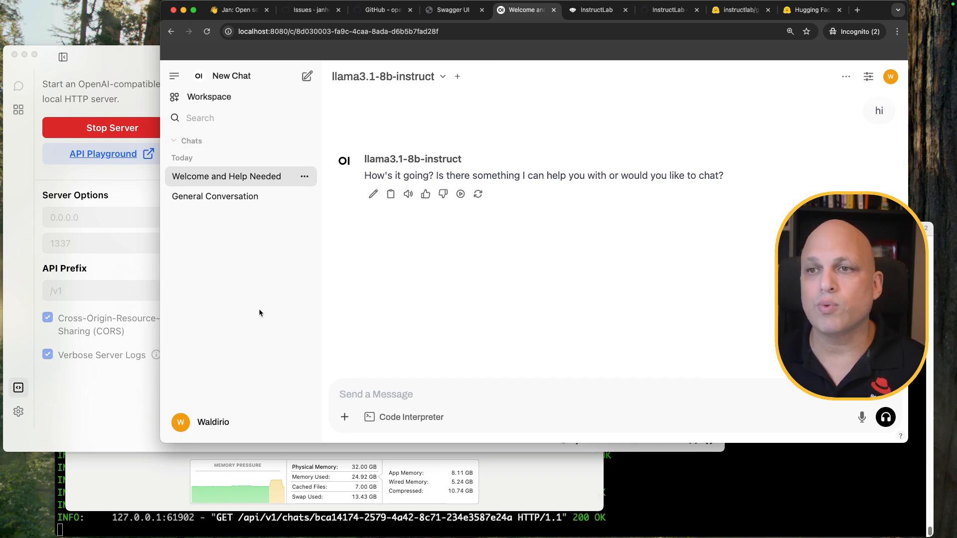
# Add granite-7b-lab-Q4_K_M.gguf as a model ID on the Jan API connection and save it
pyautogui.click(180, 424)
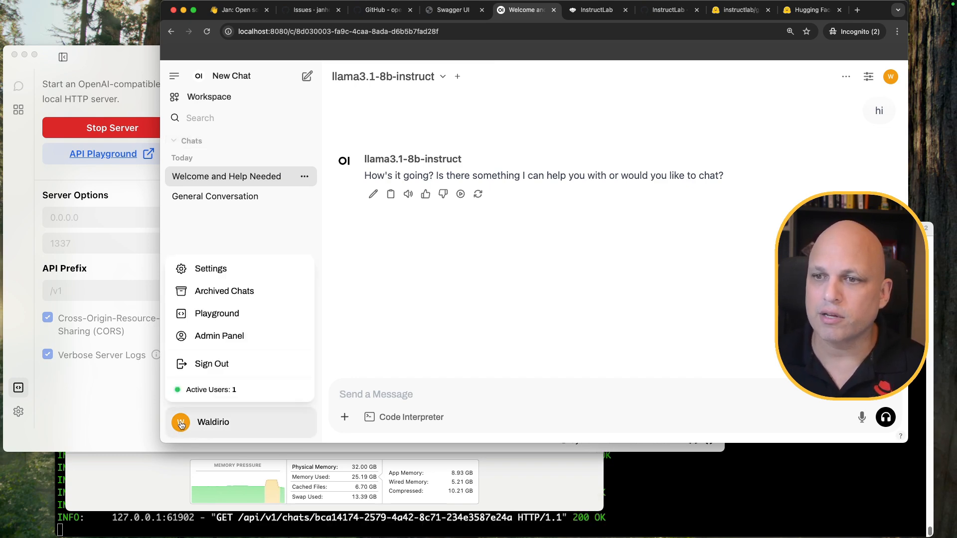
pyautogui.click(227, 270)
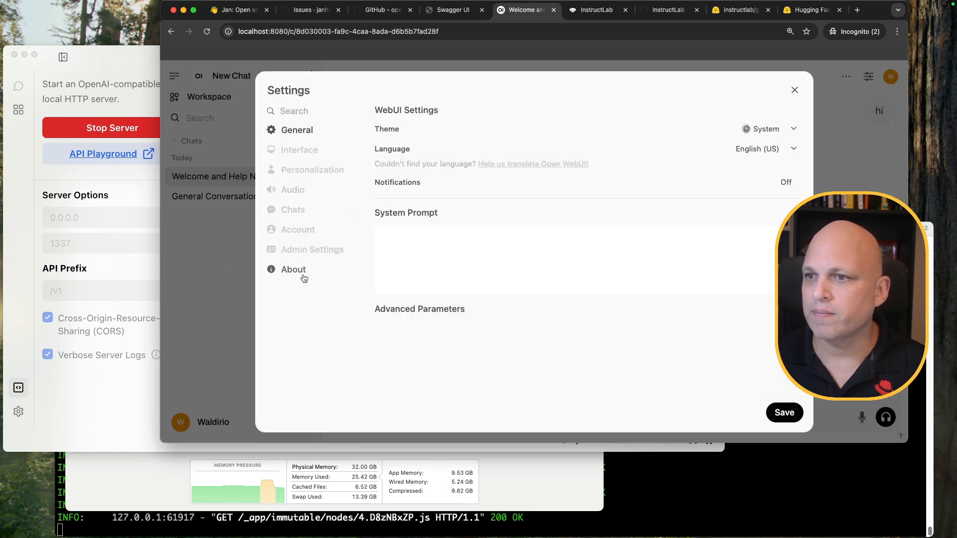
pyautogui.click(310, 252)
pyautogui.click(372, 114)
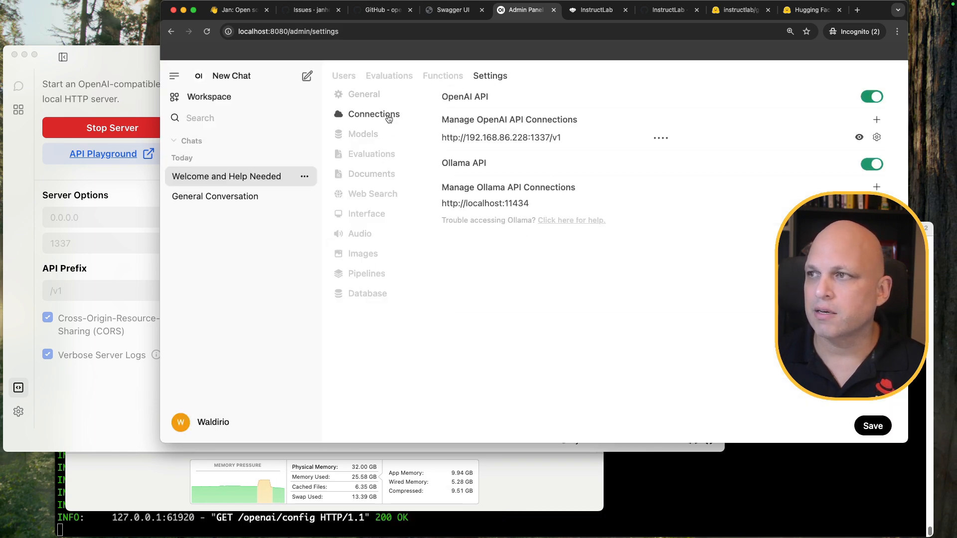
pyautogui.click(877, 137)
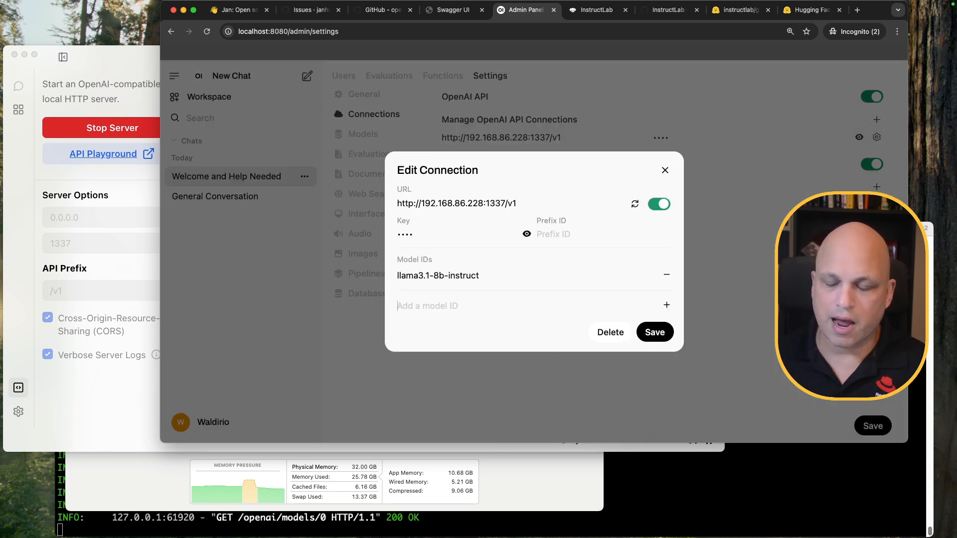
pyautogui.write('granite-7b-lab-Q4_K_M.gguf')
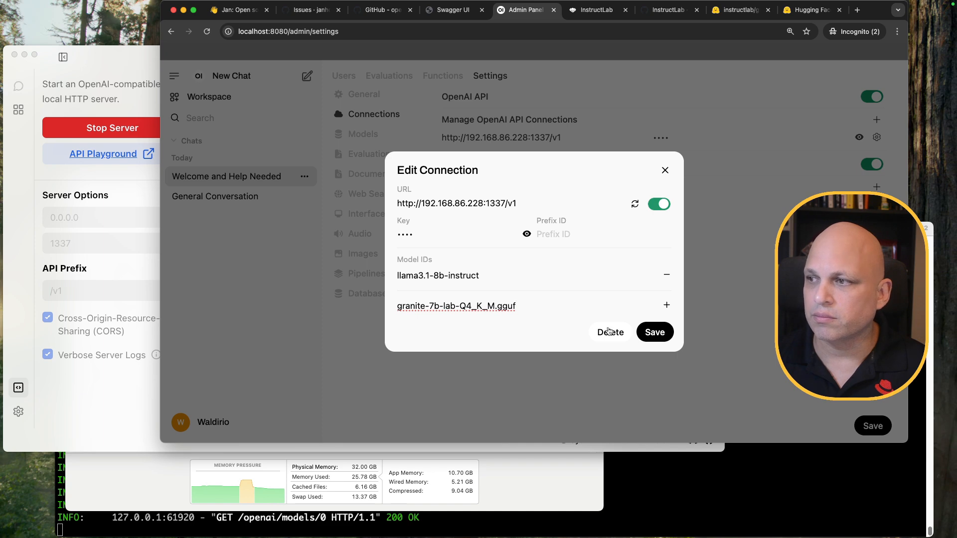
pyautogui.click(667, 306)
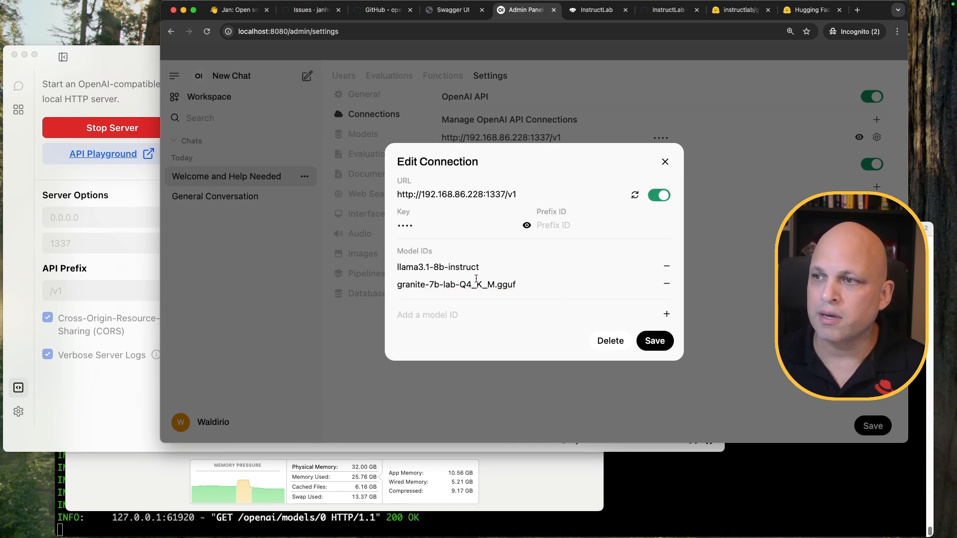
pyautogui.click(652, 343)
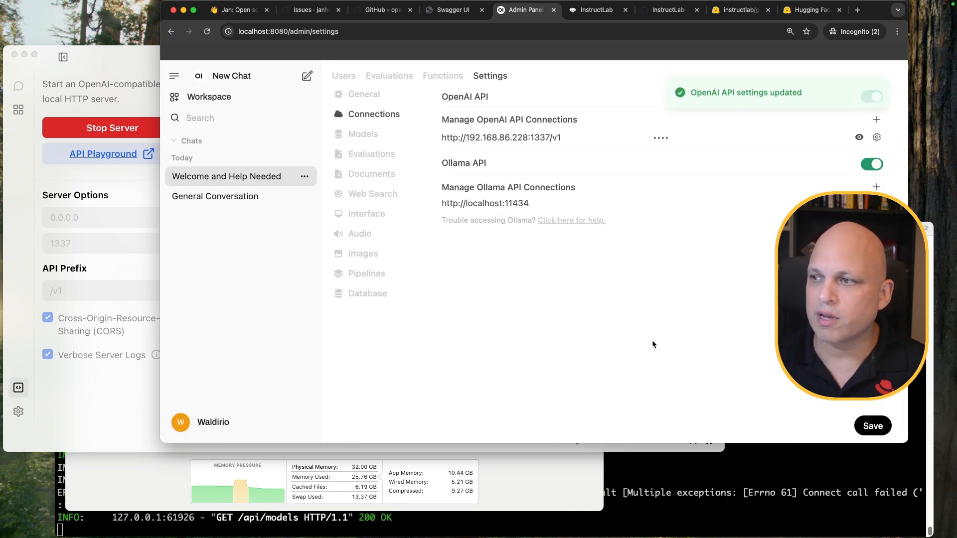
# Check the server log terminal and memory monitor, then return to Open WebUI for a new chat
pyautogui.click(635, 482)
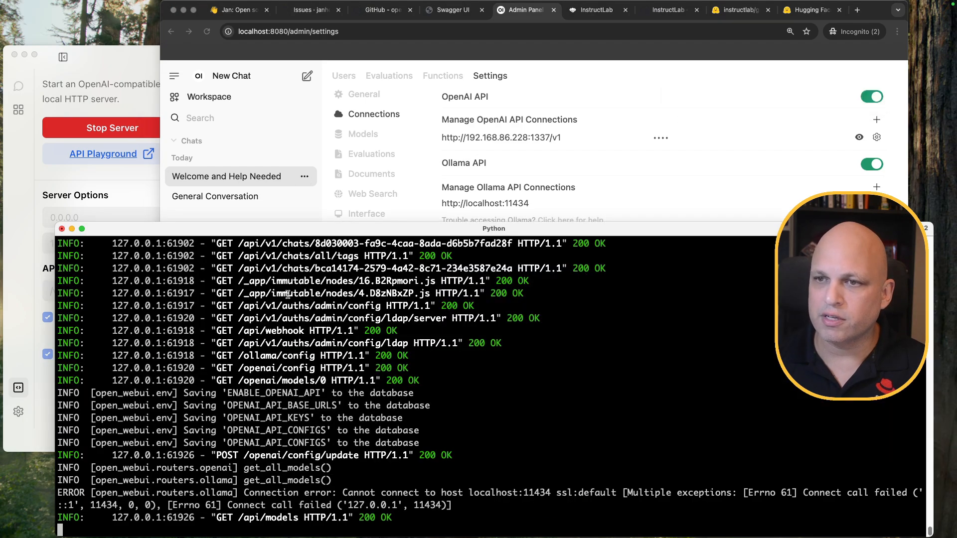
pyautogui.hotkey('ctrl', 'Up')
pyautogui.click(286, 435)
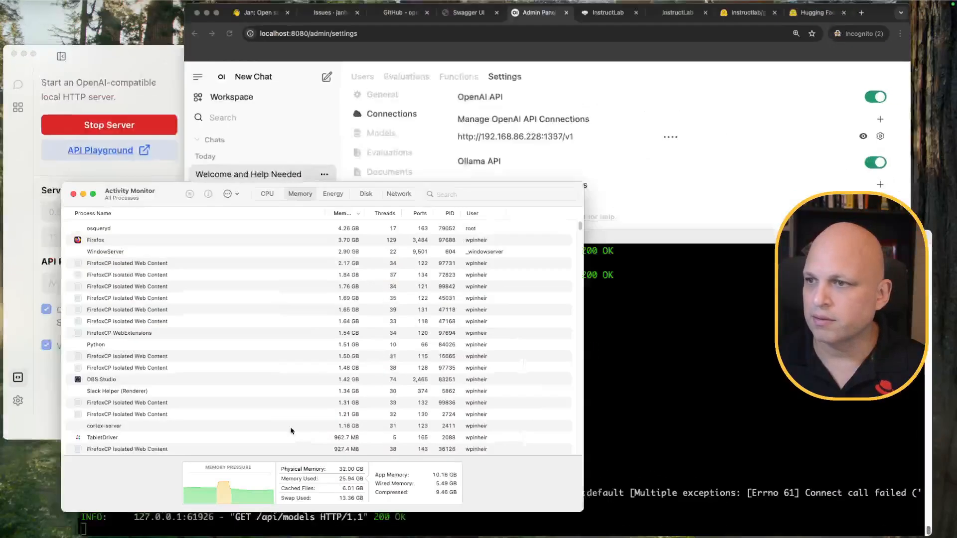
pyautogui.click(376, 60)
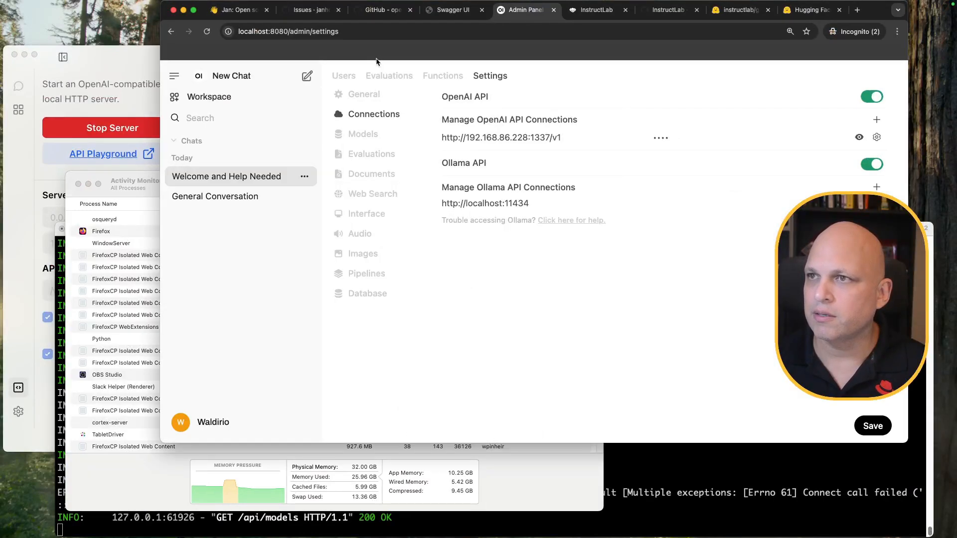
pyautogui.click(229, 80)
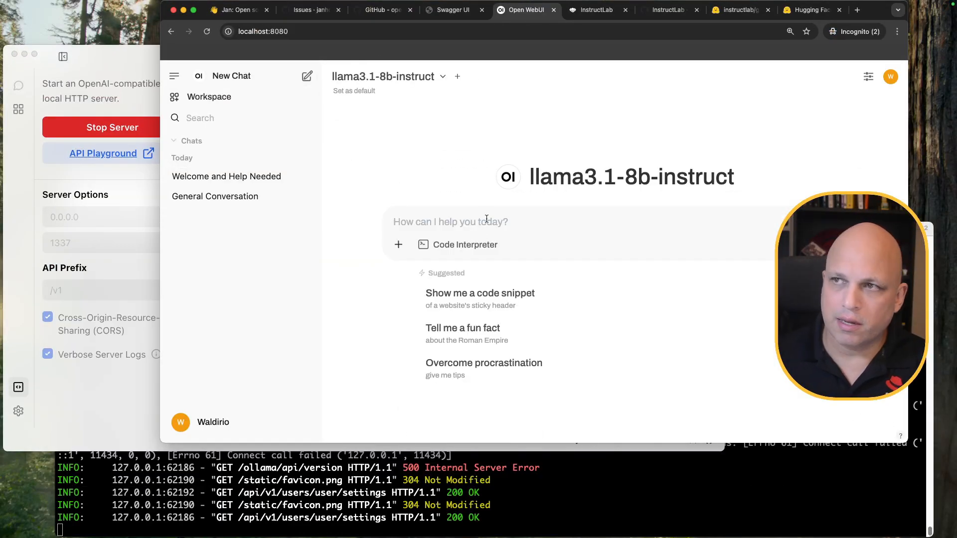
# Switch the chat to granite-7b-lab-Q4_K_M.gguf and send 'hi'
pyautogui.click(444, 78)
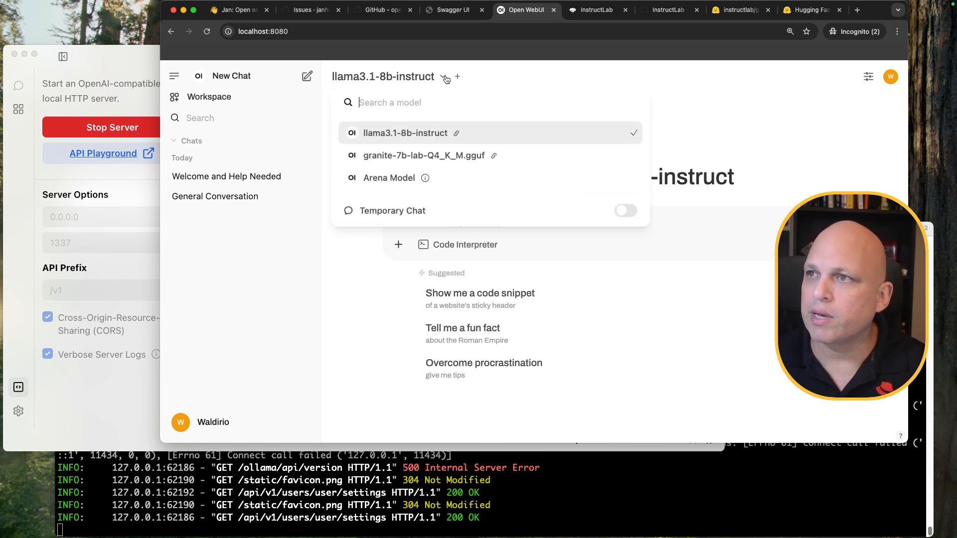
pyautogui.click(428, 156)
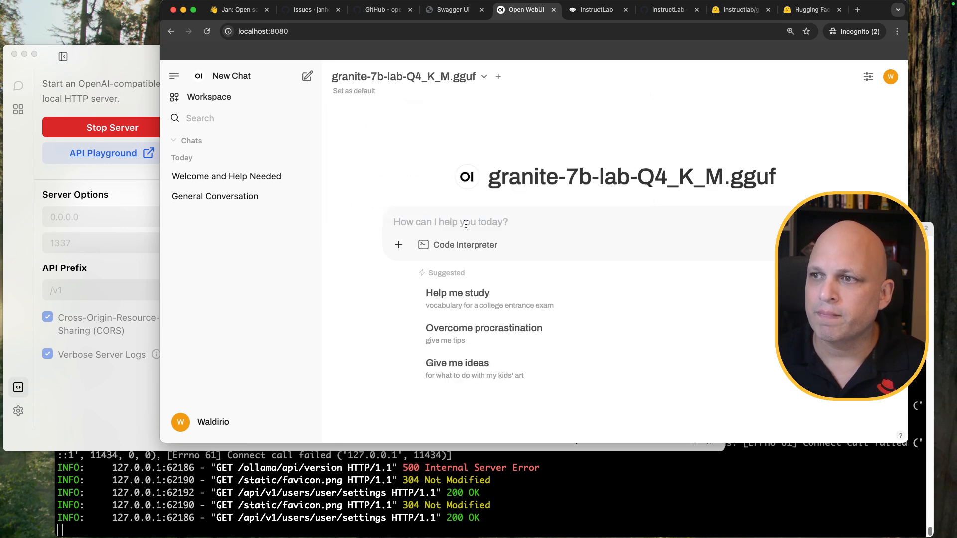
pyautogui.write('hii')
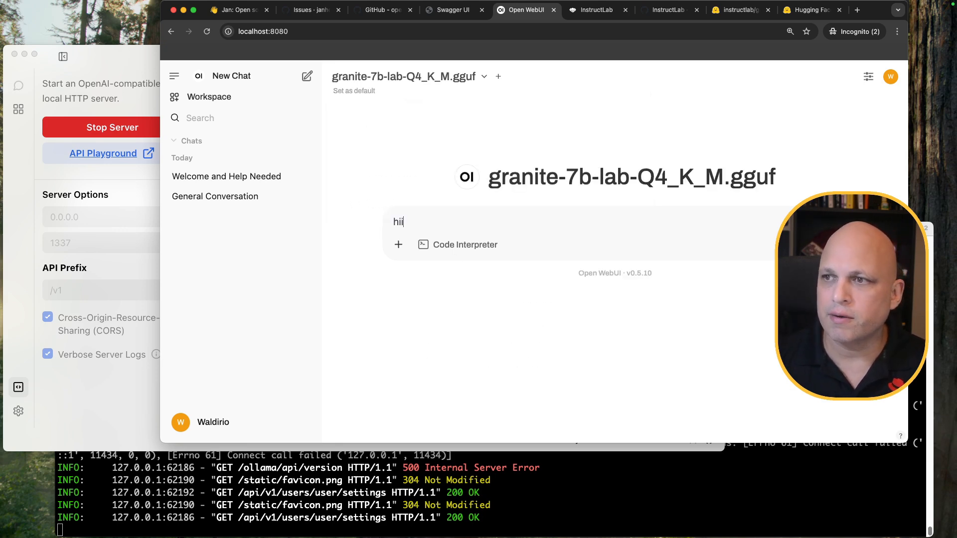
pyautogui.press('Return')
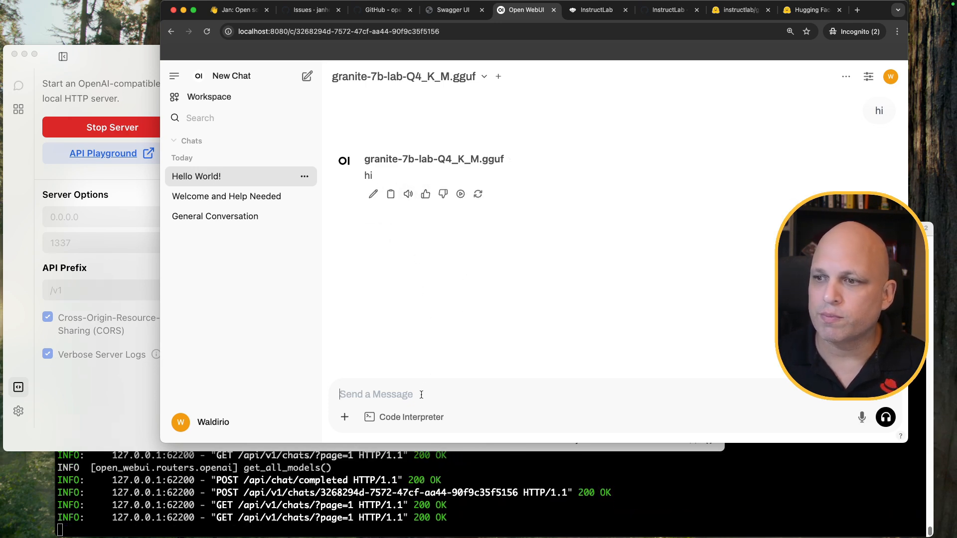
# Ask 'could you tell me something about Canada' and select the question text
pyautogui.write('coult yy')
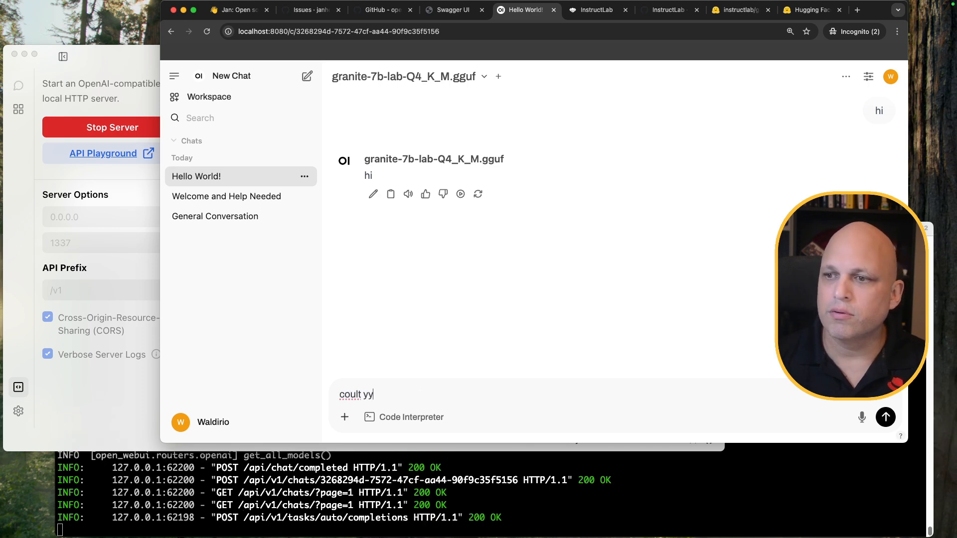
pyautogui.press('BackSpace')
pyautogui.press('BackSpace')
pyautogui.press('BackSpace')
pyautogui.write('you telle me so')
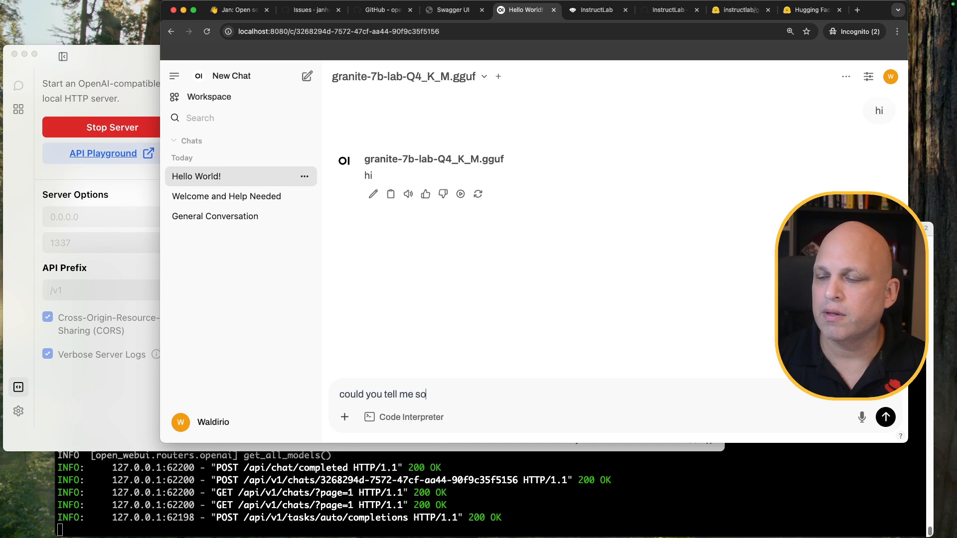
pyautogui.write('mething about Canada')
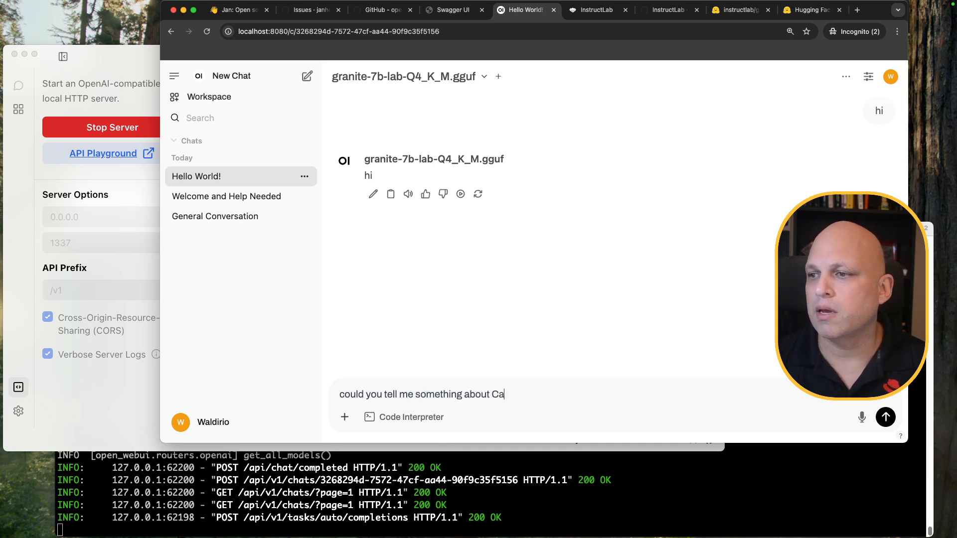
pyautogui.press('Return')
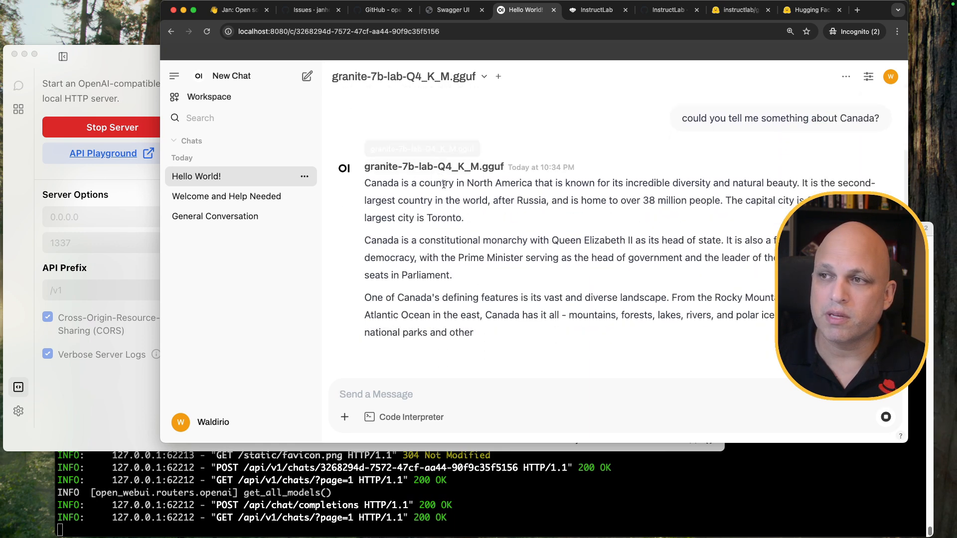
pyautogui.tripleClick(738, 108)
pyautogui.press('super+c')
pyautogui.scroll(-5, 417, 176)
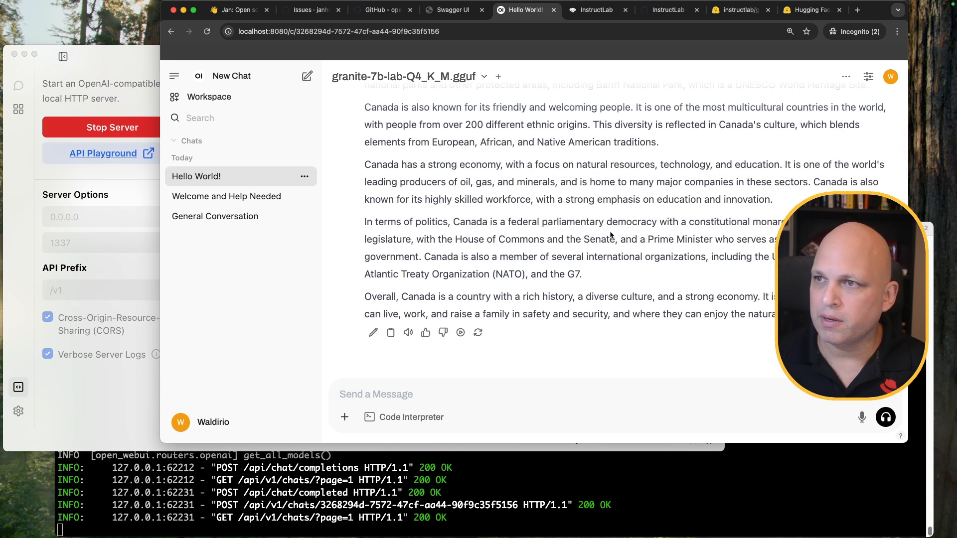
pyautogui.click(481, 78)
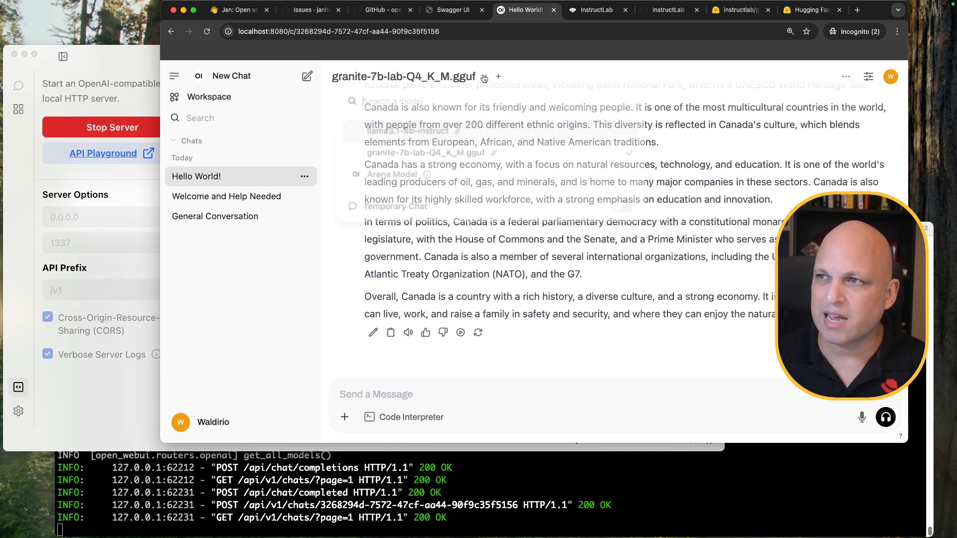
pyautogui.click(406, 132)
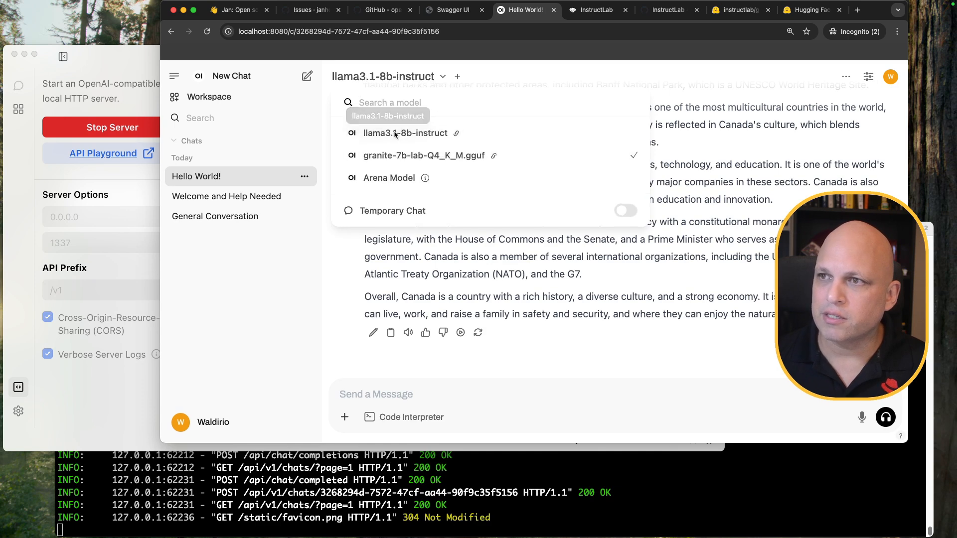
pyautogui.press('super+v')
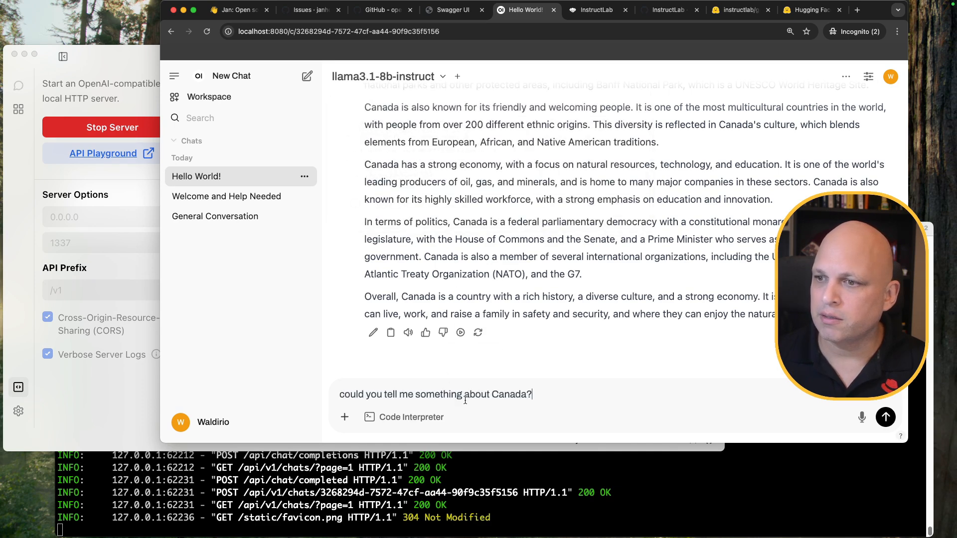
pyautogui.press('Return')
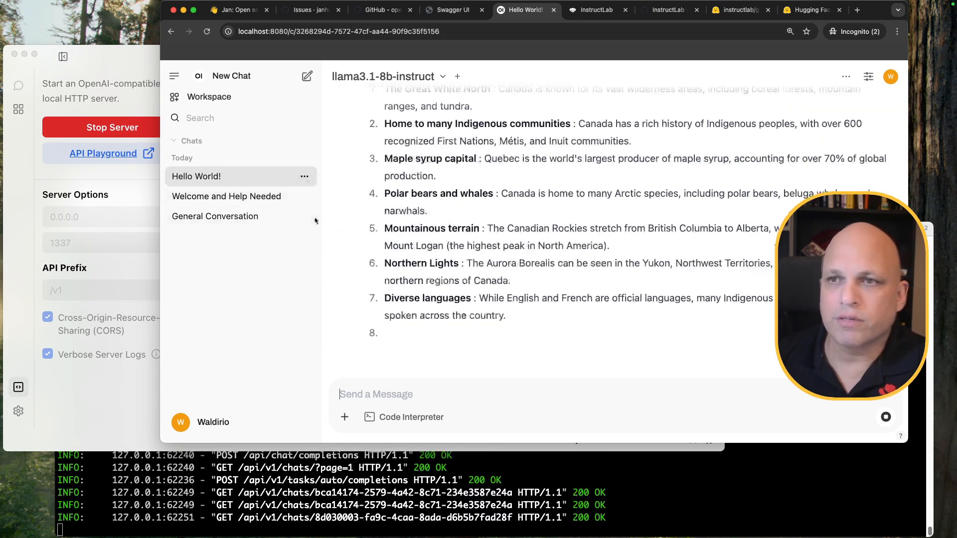
pyautogui.click(19, 169)
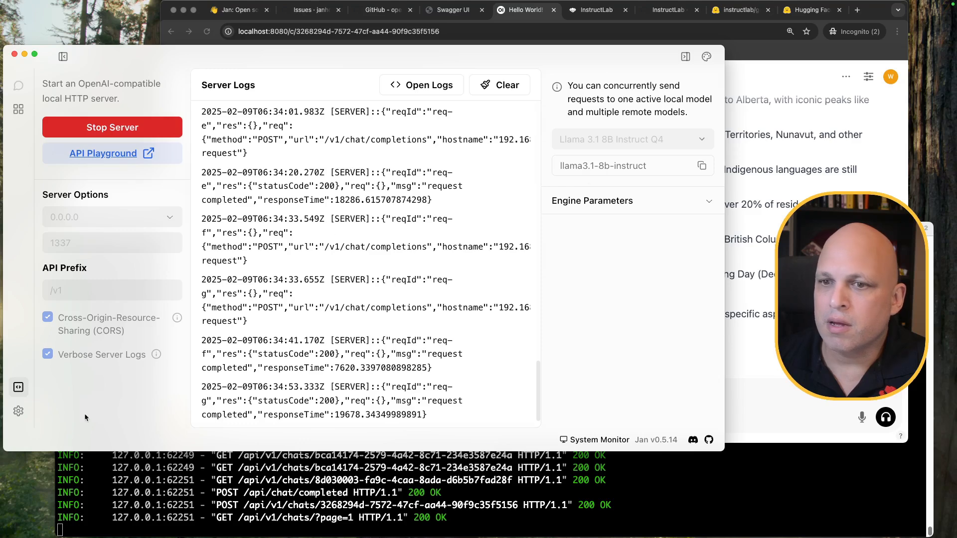
pyautogui.click(17, 413)
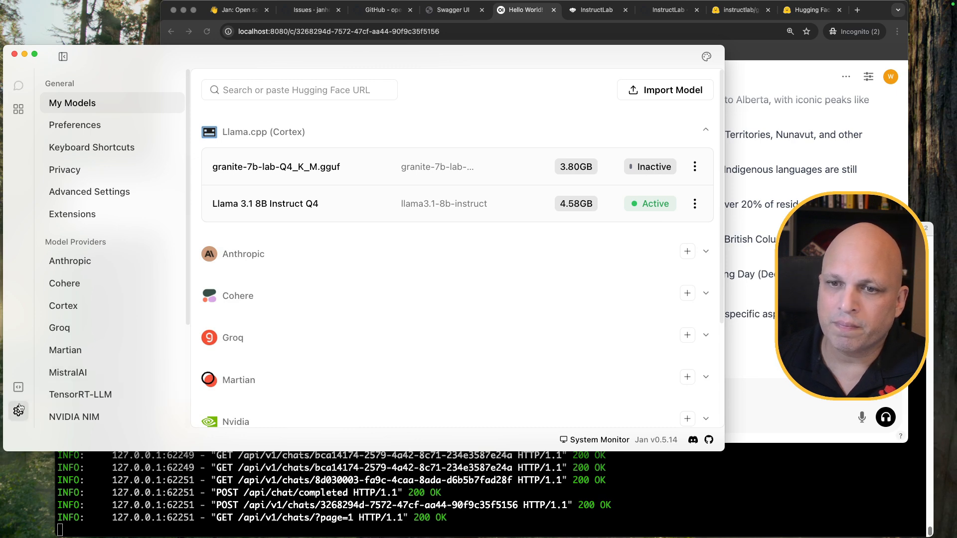
pyautogui.click(19, 388)
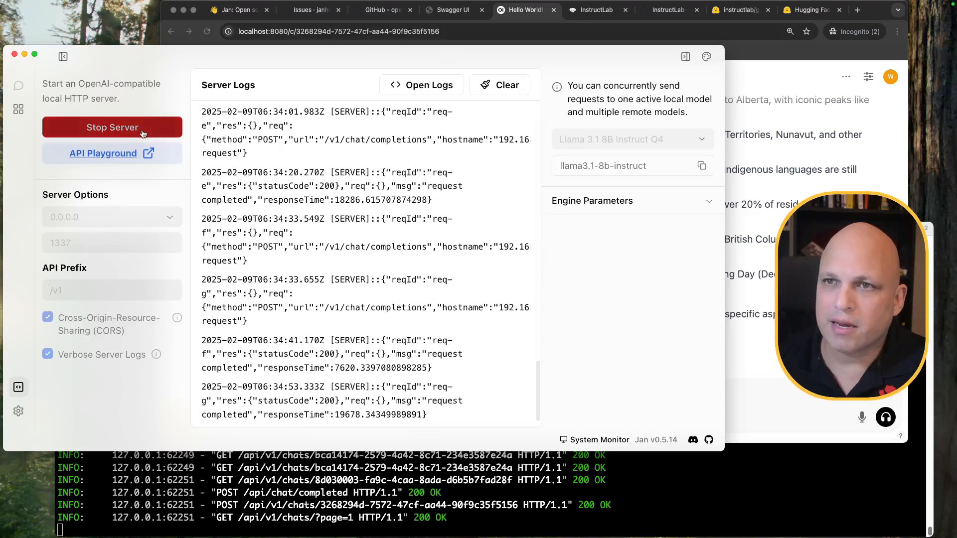
pyautogui.click(142, 128)
pyautogui.click(688, 140)
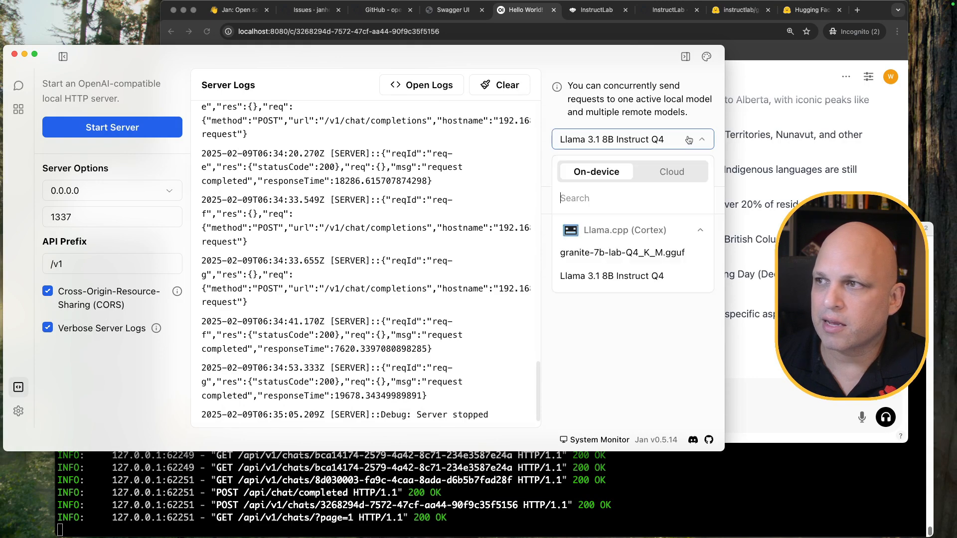
pyautogui.click(636, 253)
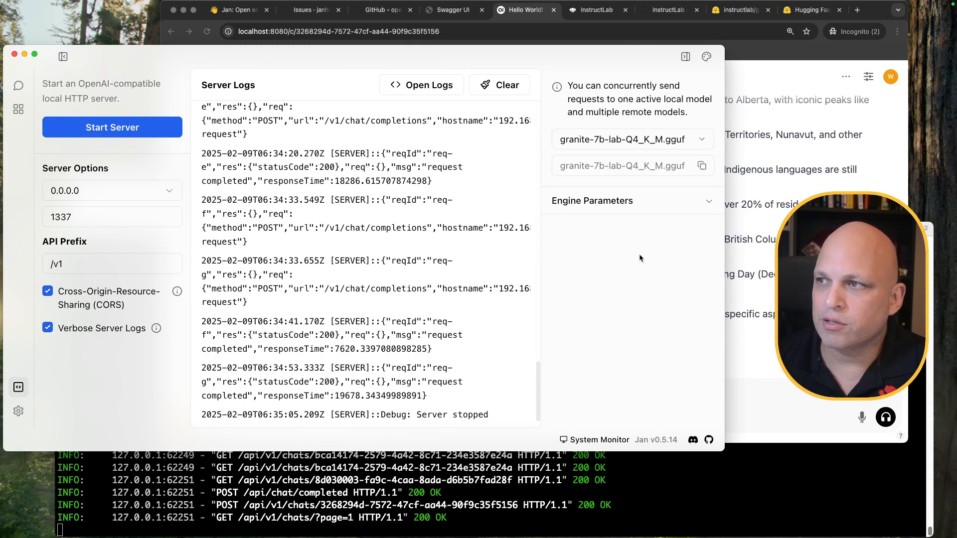
pyautogui.click(124, 128)
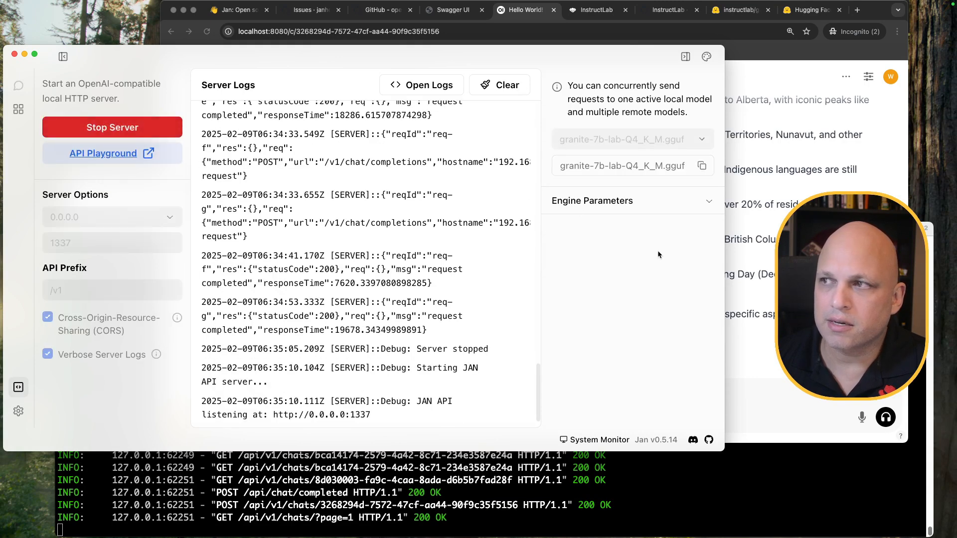
pyautogui.click(771, 405)
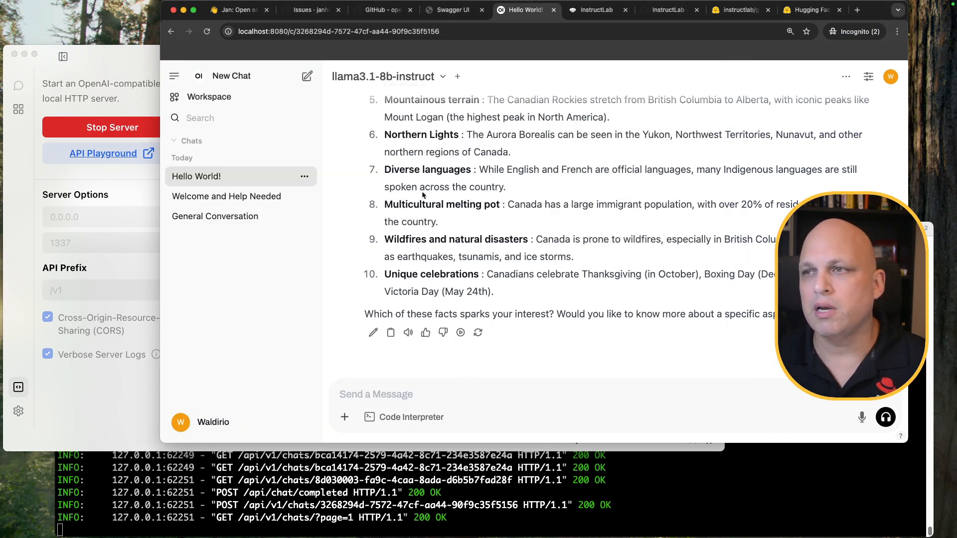
# Review the model list leaving llama3.1-8b-instruct selected, then switch to the full-screen Inkscape diagram
pyautogui.click(442, 78)
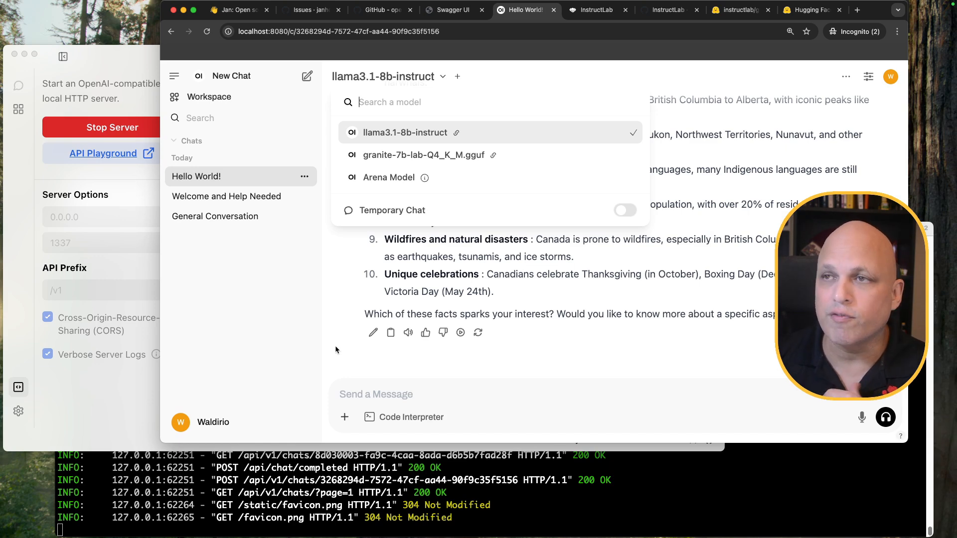
pyautogui.click(289, 337)
pyautogui.hotkey('ctrl', 'Right')
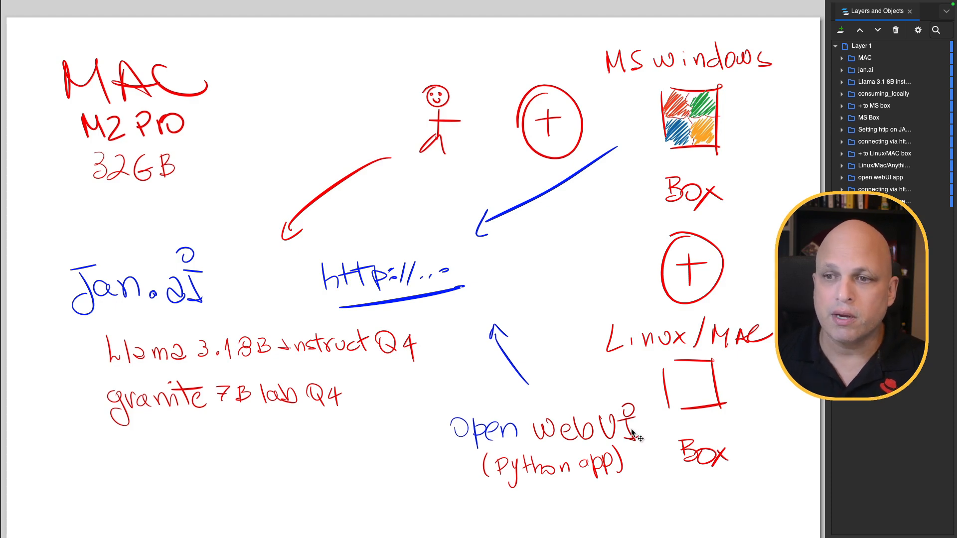
# Leave Inkscape's full-screen space for the desktop showing Open WebUI's llama3.1-8b-instruct Canada facts chat
pyautogui.hotkey('ctrl', 'Left')
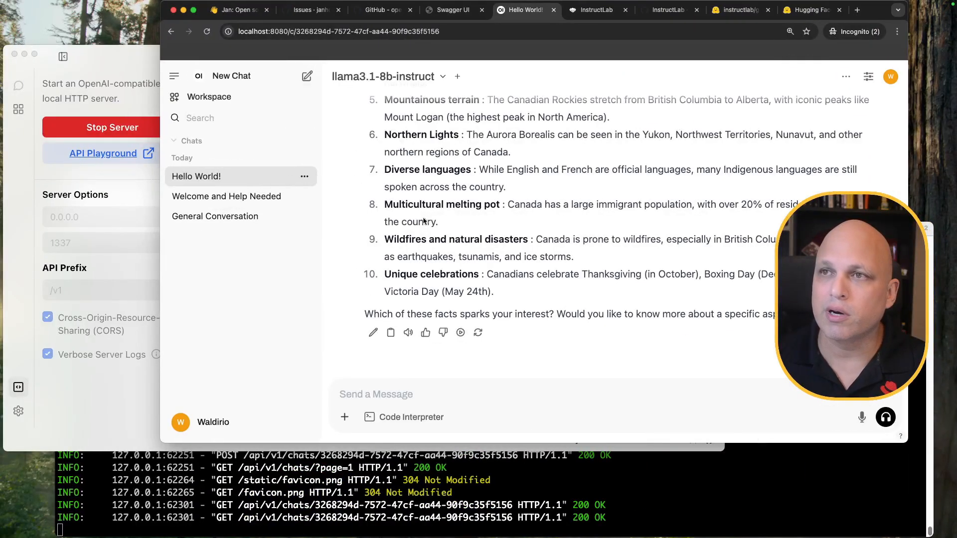
pyautogui.scroll(2, 398, 186)
pyautogui.scroll(-2, 399, 186)
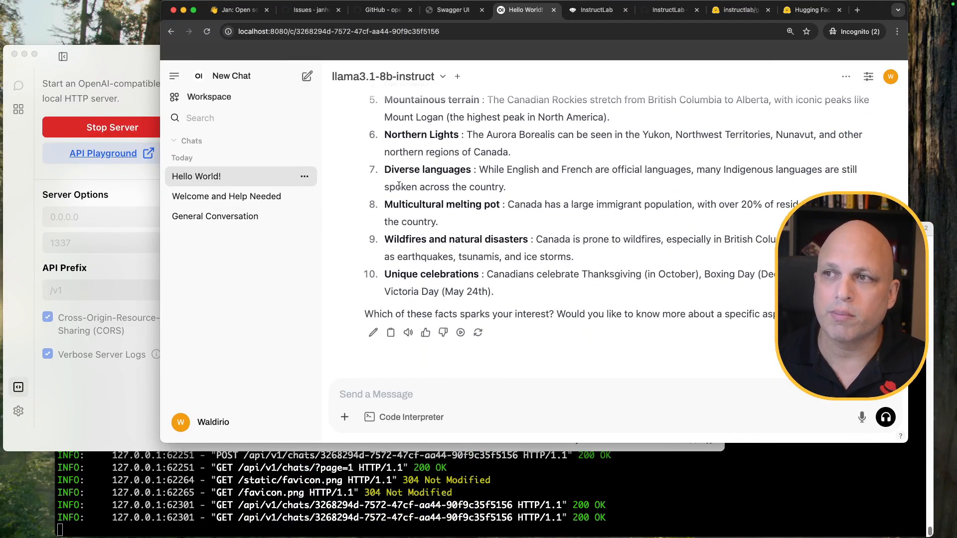